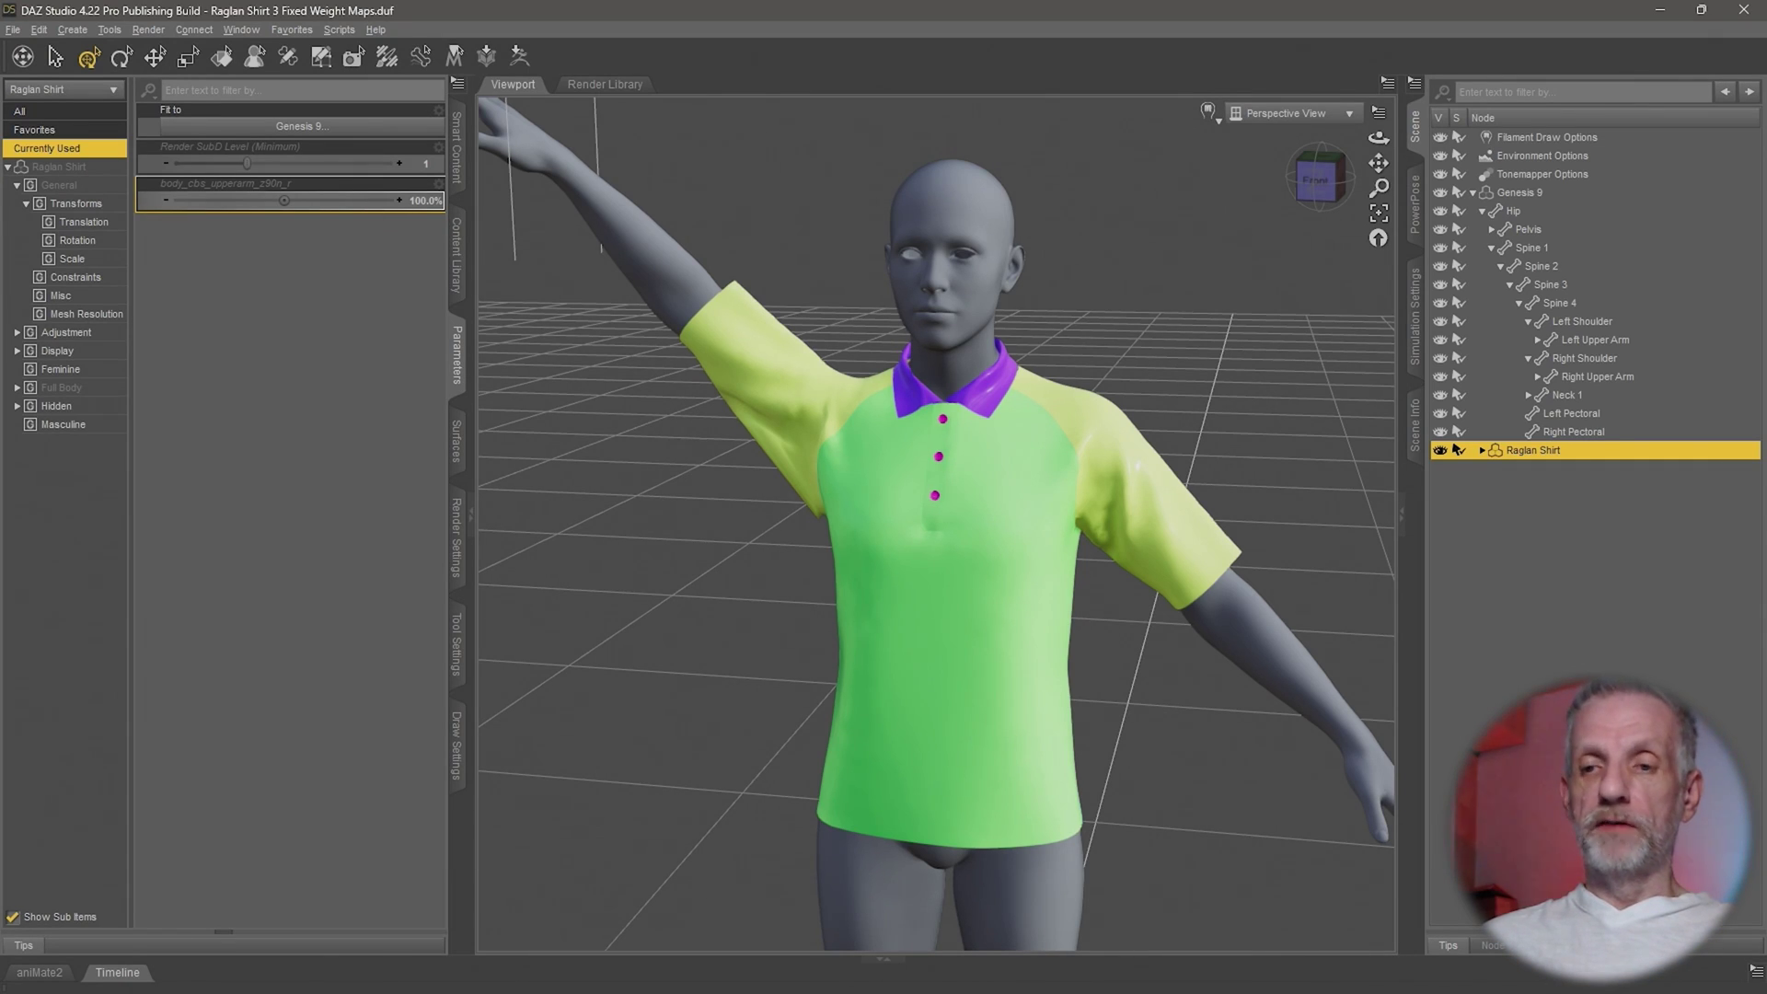
Copy the name body_cbs_upperarm_z90n_r from the parameter settings of the Raglan Shirt's right upper arm corrective morph.
mouse_move(903, 690)
alt+mouse_down()
mouse_move(919, 675)
mouse_move(885, 683)
mouse_move(922, 679)
alt+mouse_up()
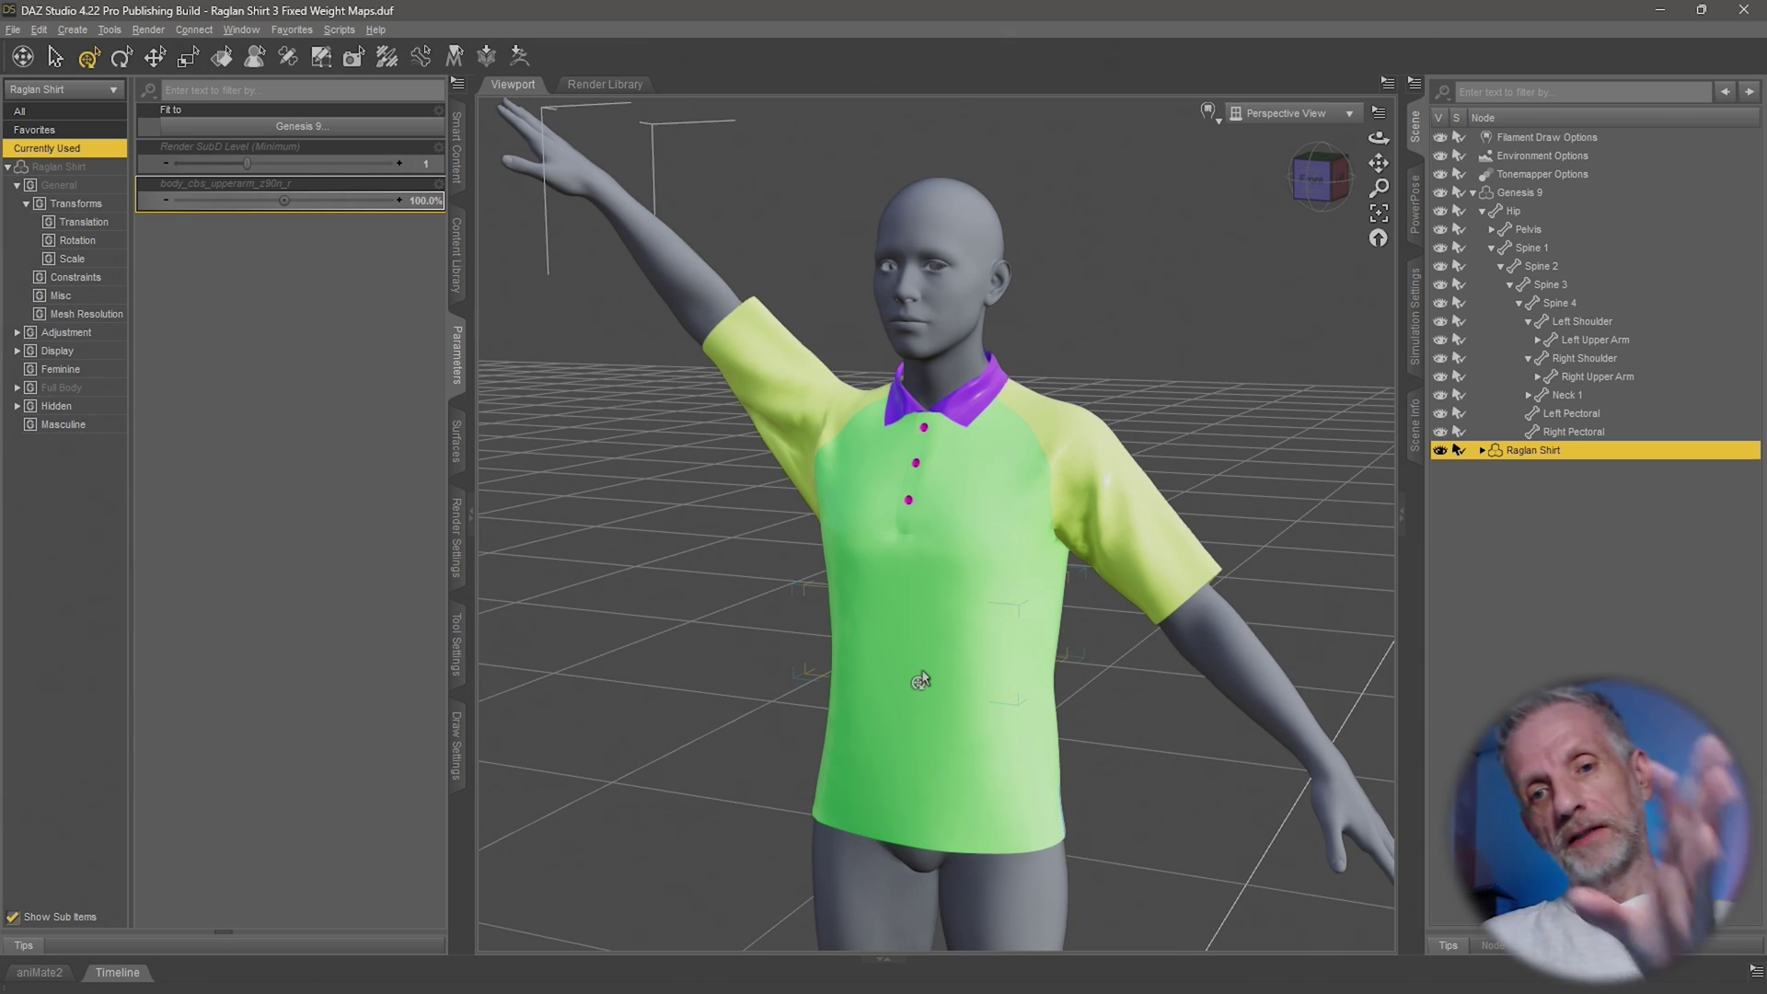
alt+drag(833, 646, 903, 567)
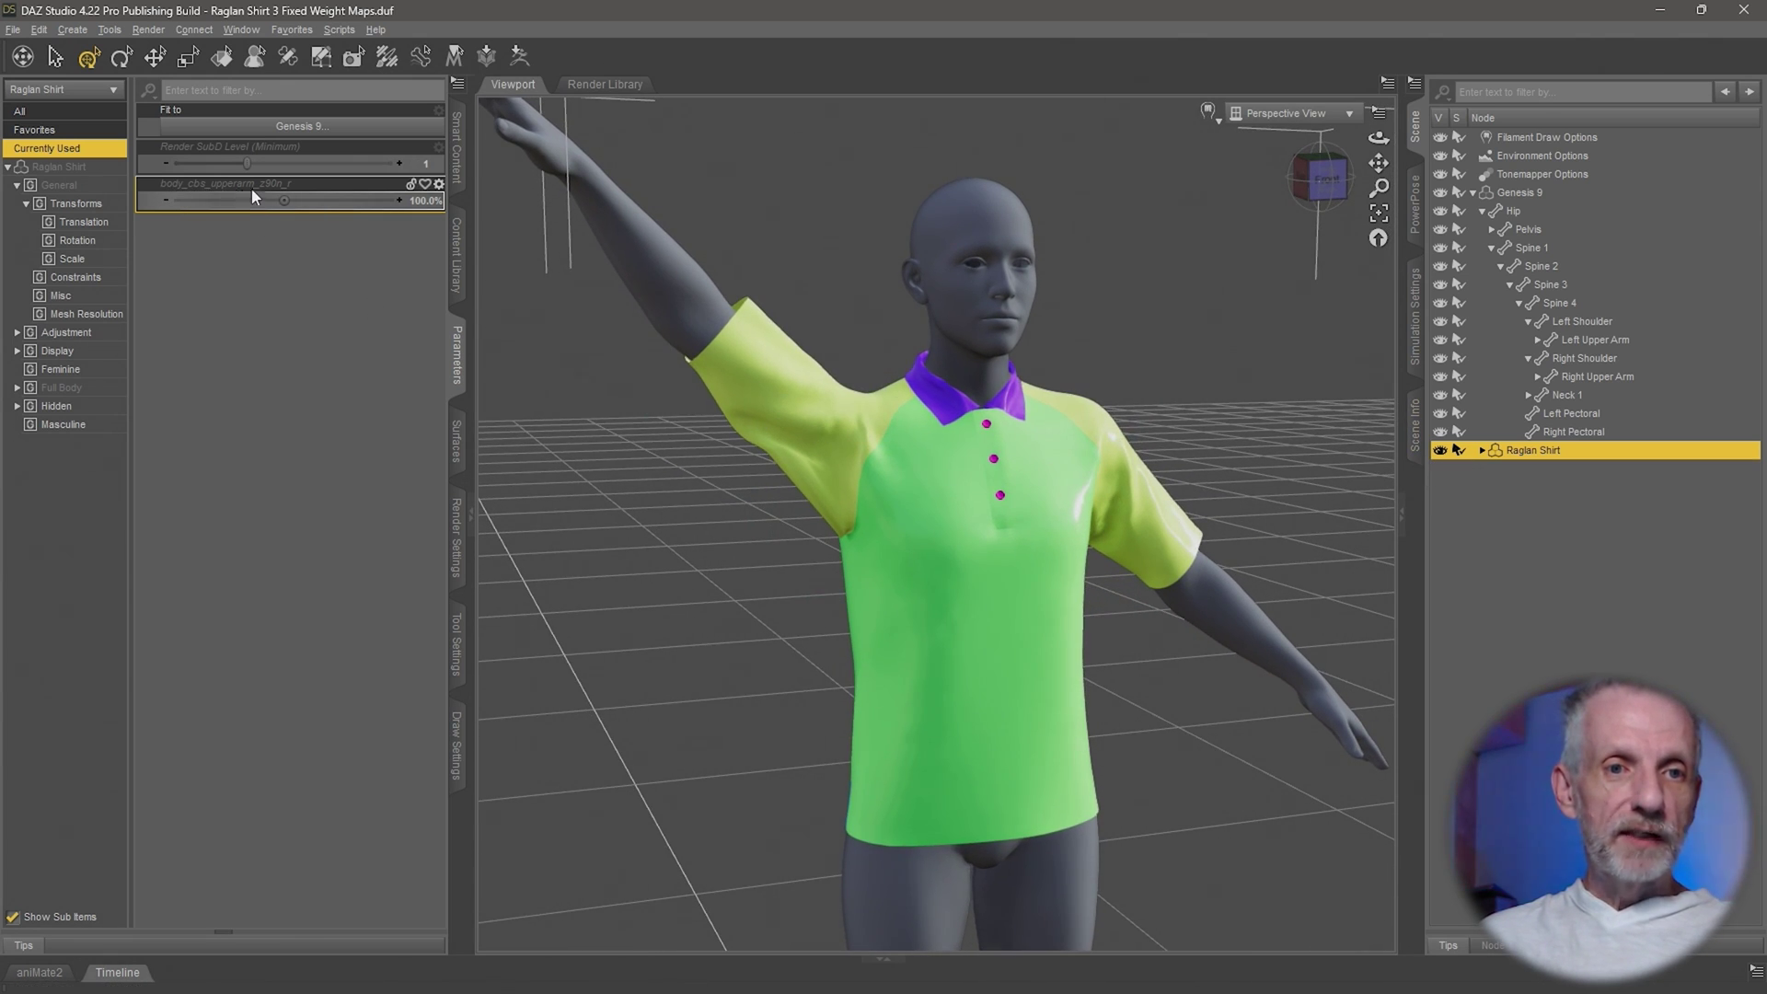
click(439, 185)
click(497, 199)
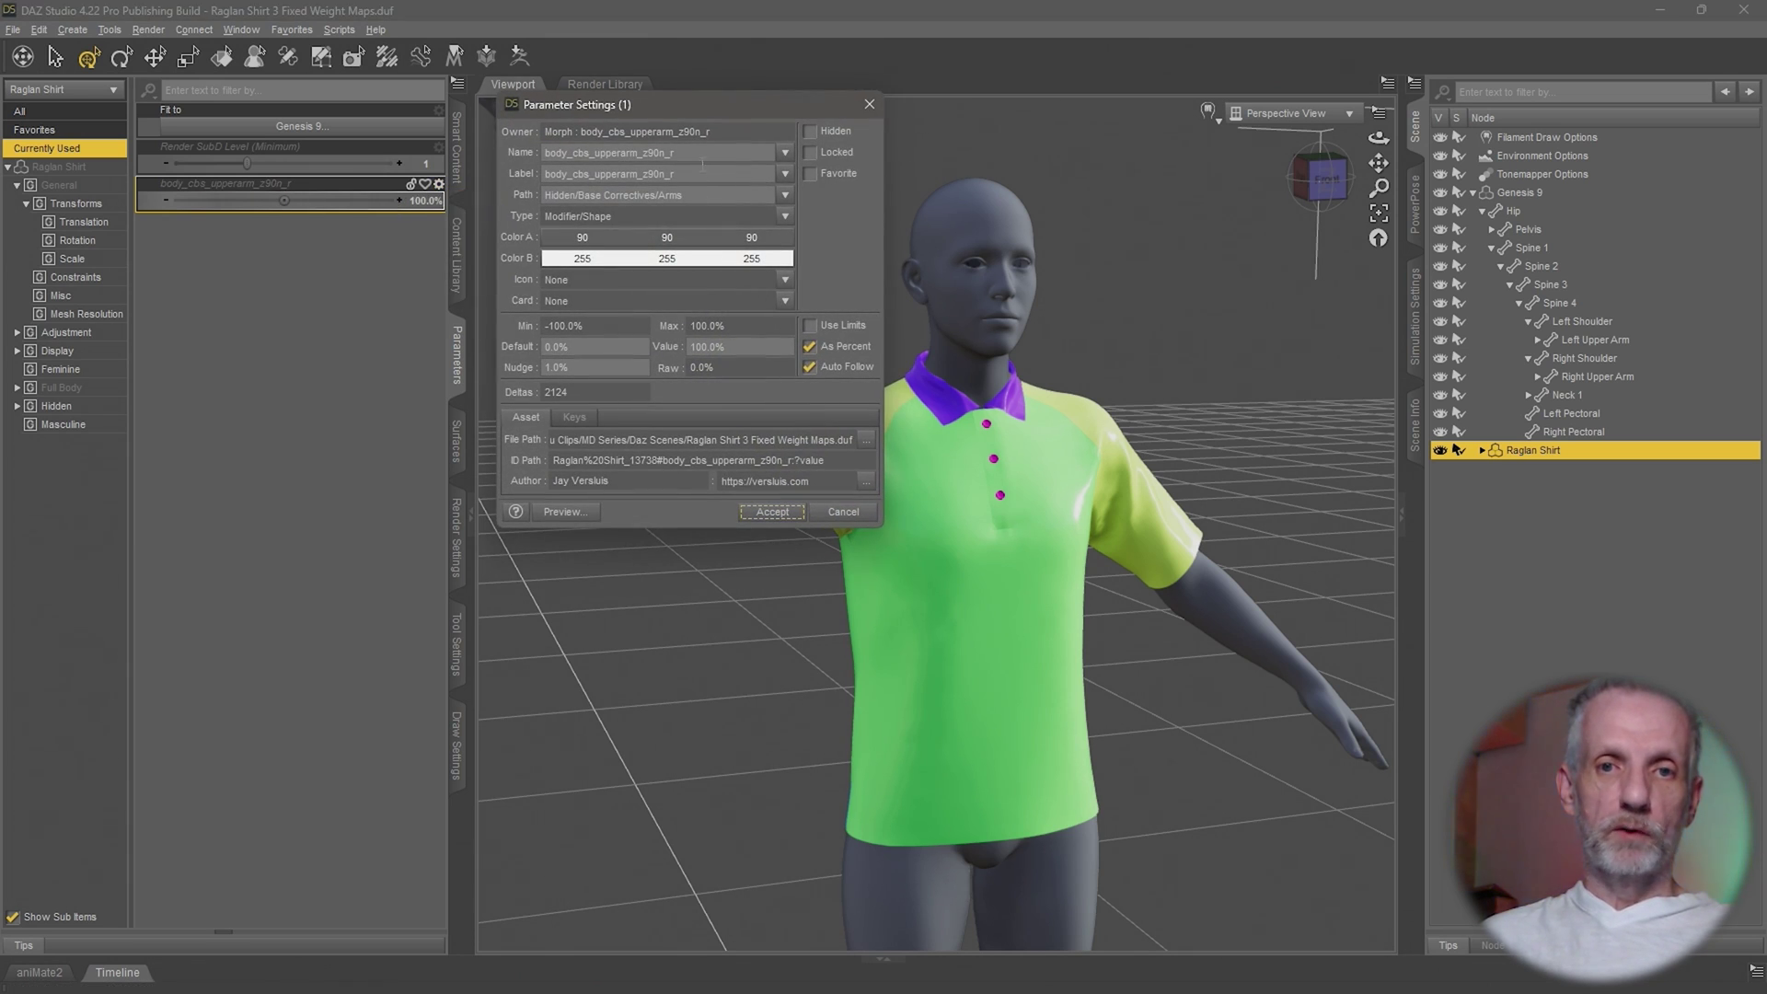
double_click(702, 155)
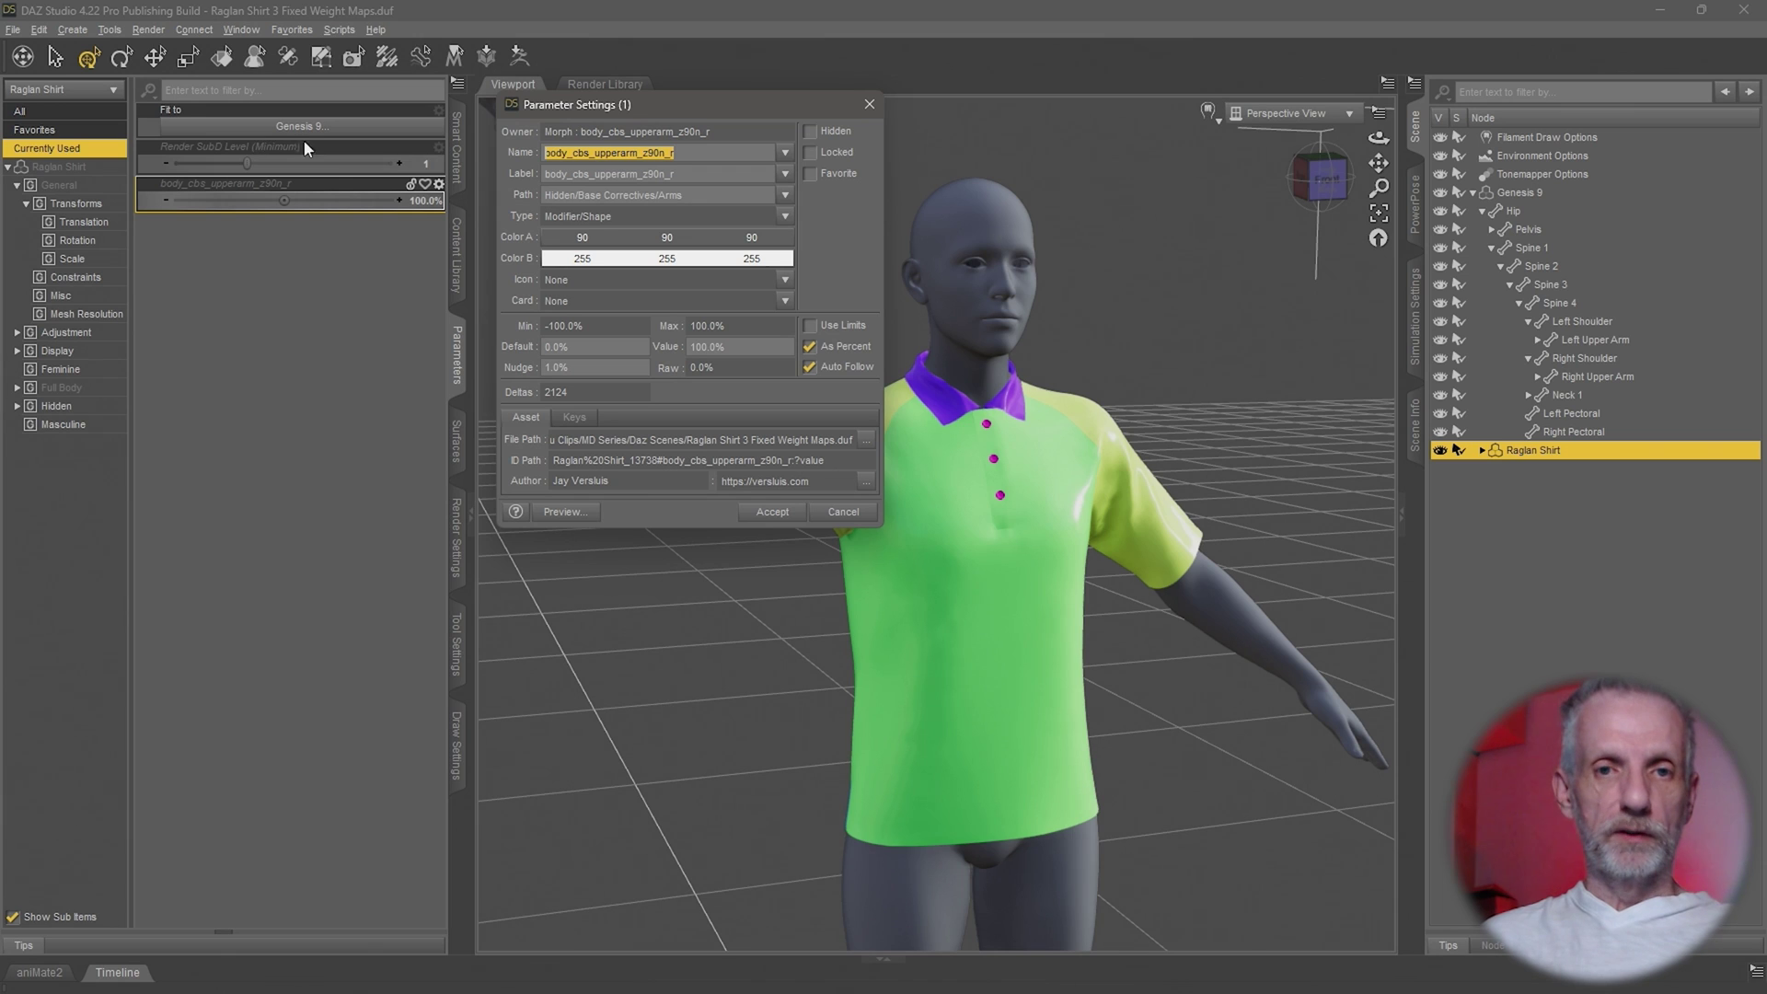
click(870, 105)
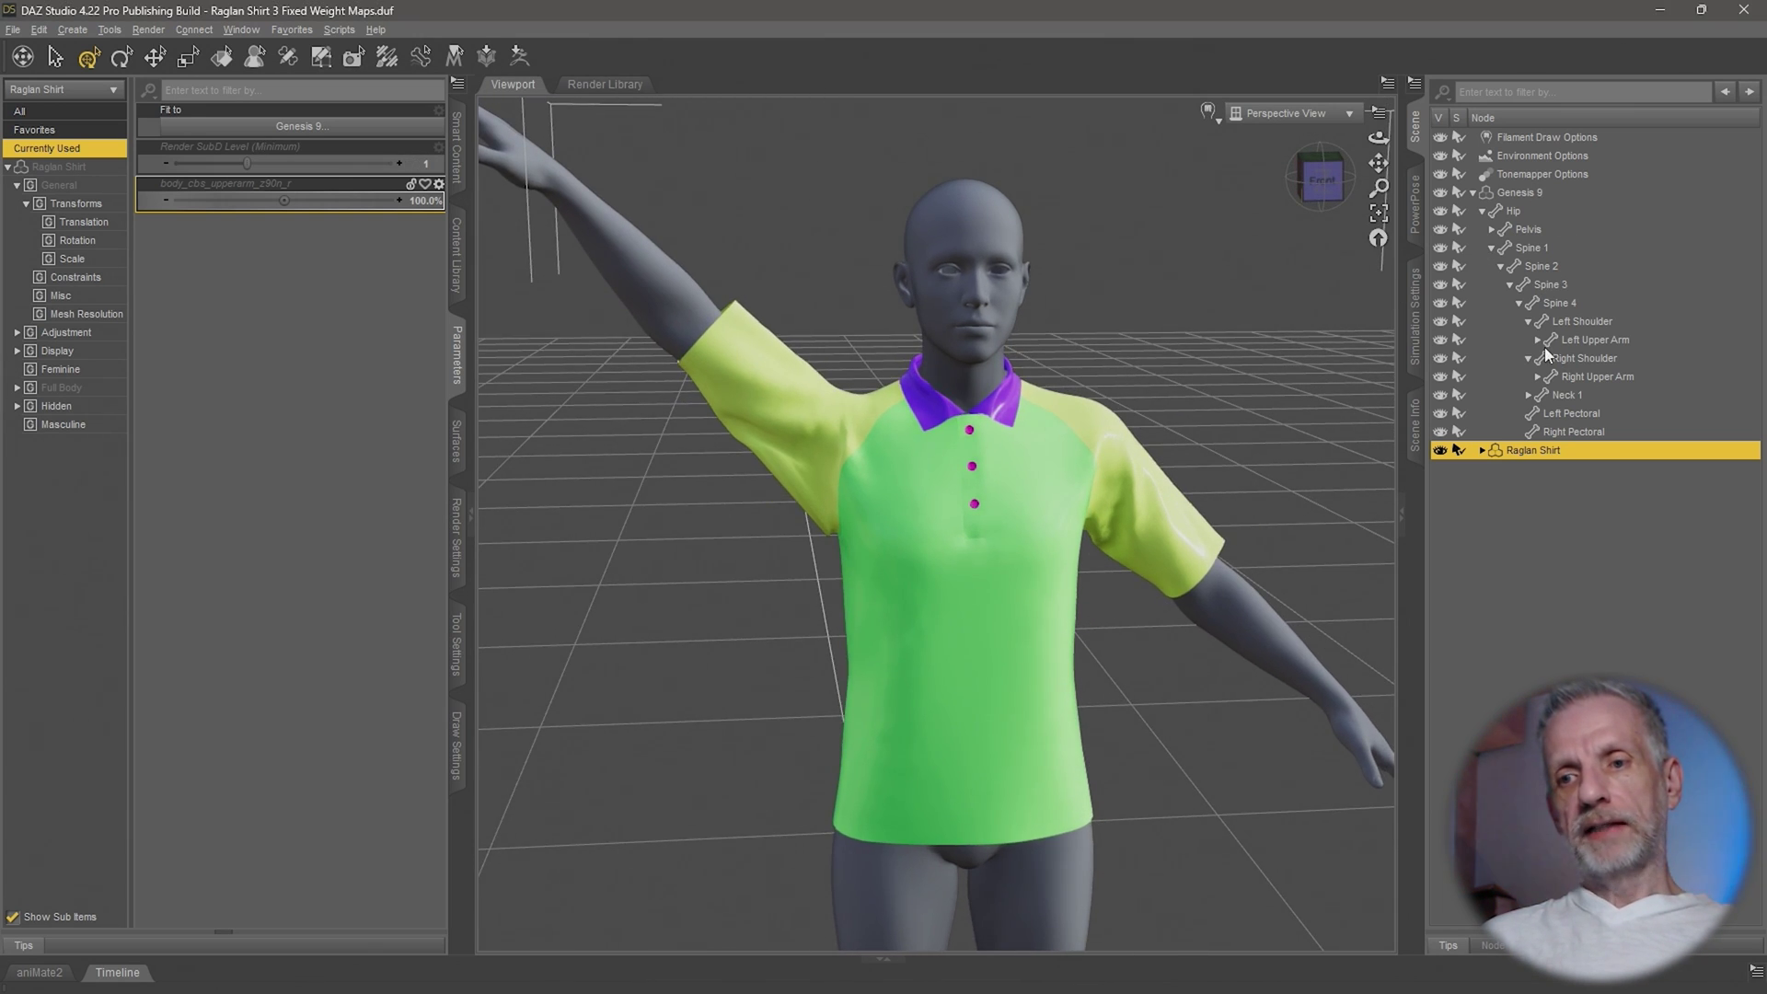
Select the Genesis 9 figure and start exporting it to the Desktop as a Wavefront OBJ named G9 Base.
alt+drag(1210, 482, 1298, 384)
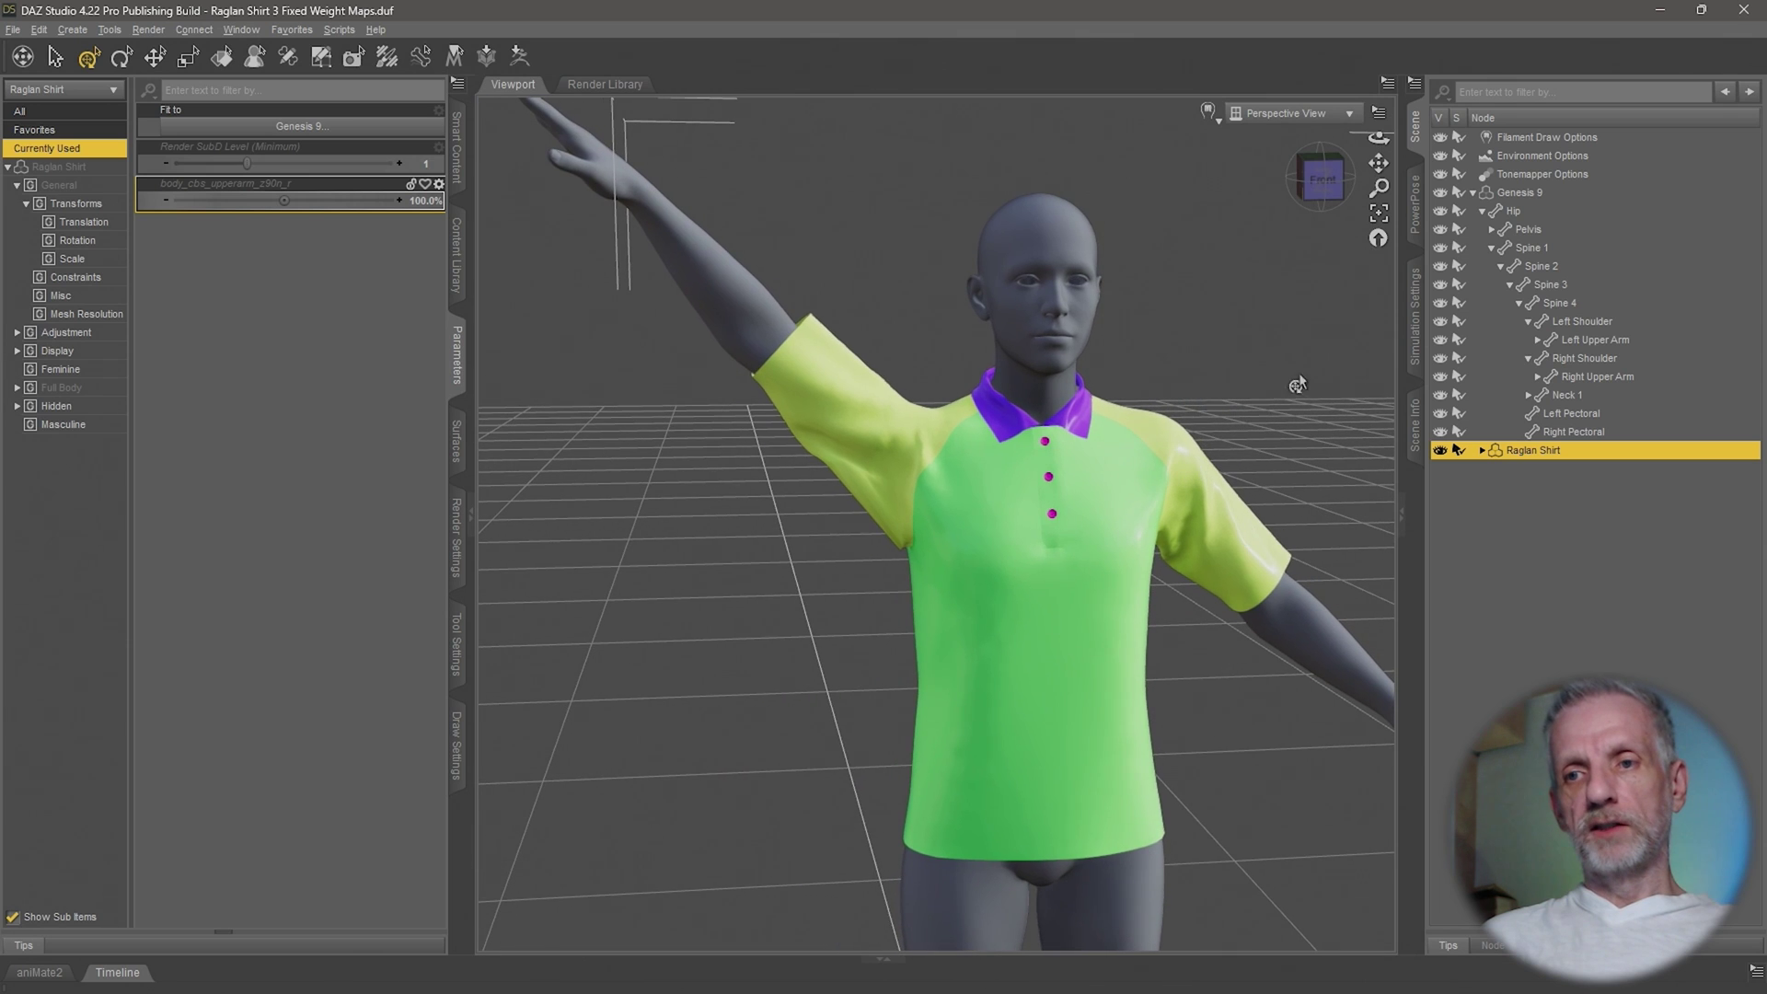
click(1521, 192)
alt+drag(1224, 460, 1210, 470)
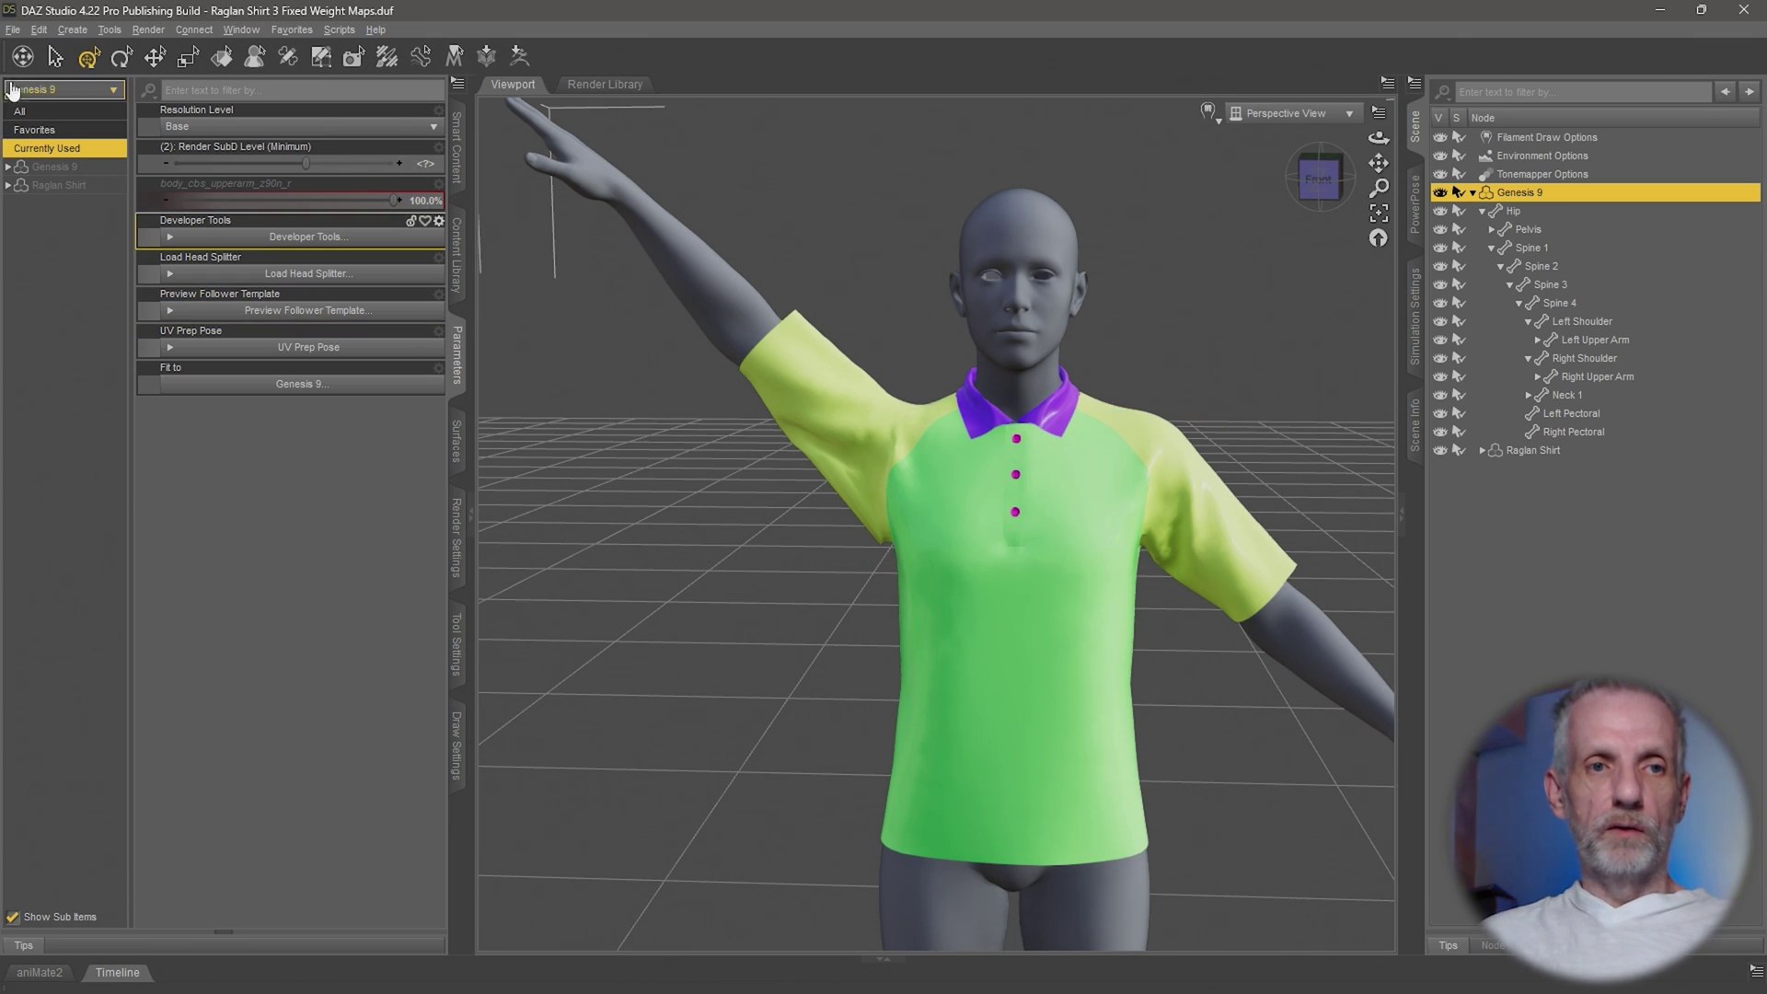
click(13, 30)
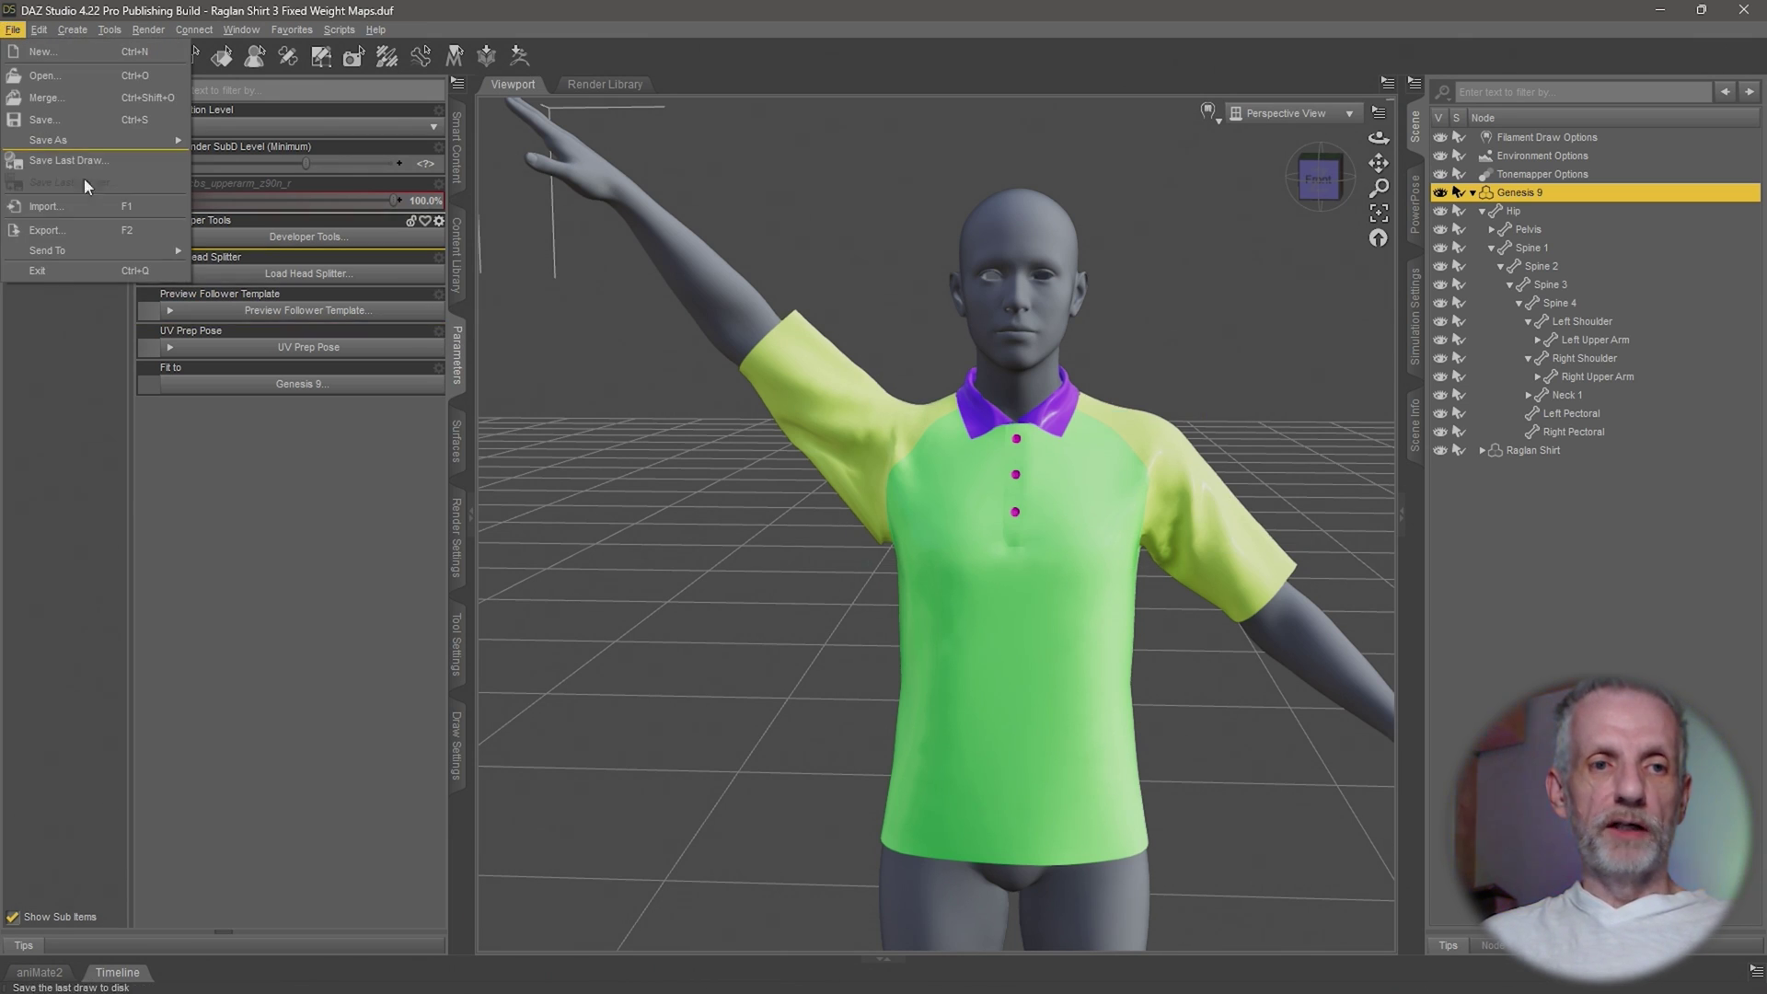
click(102, 224)
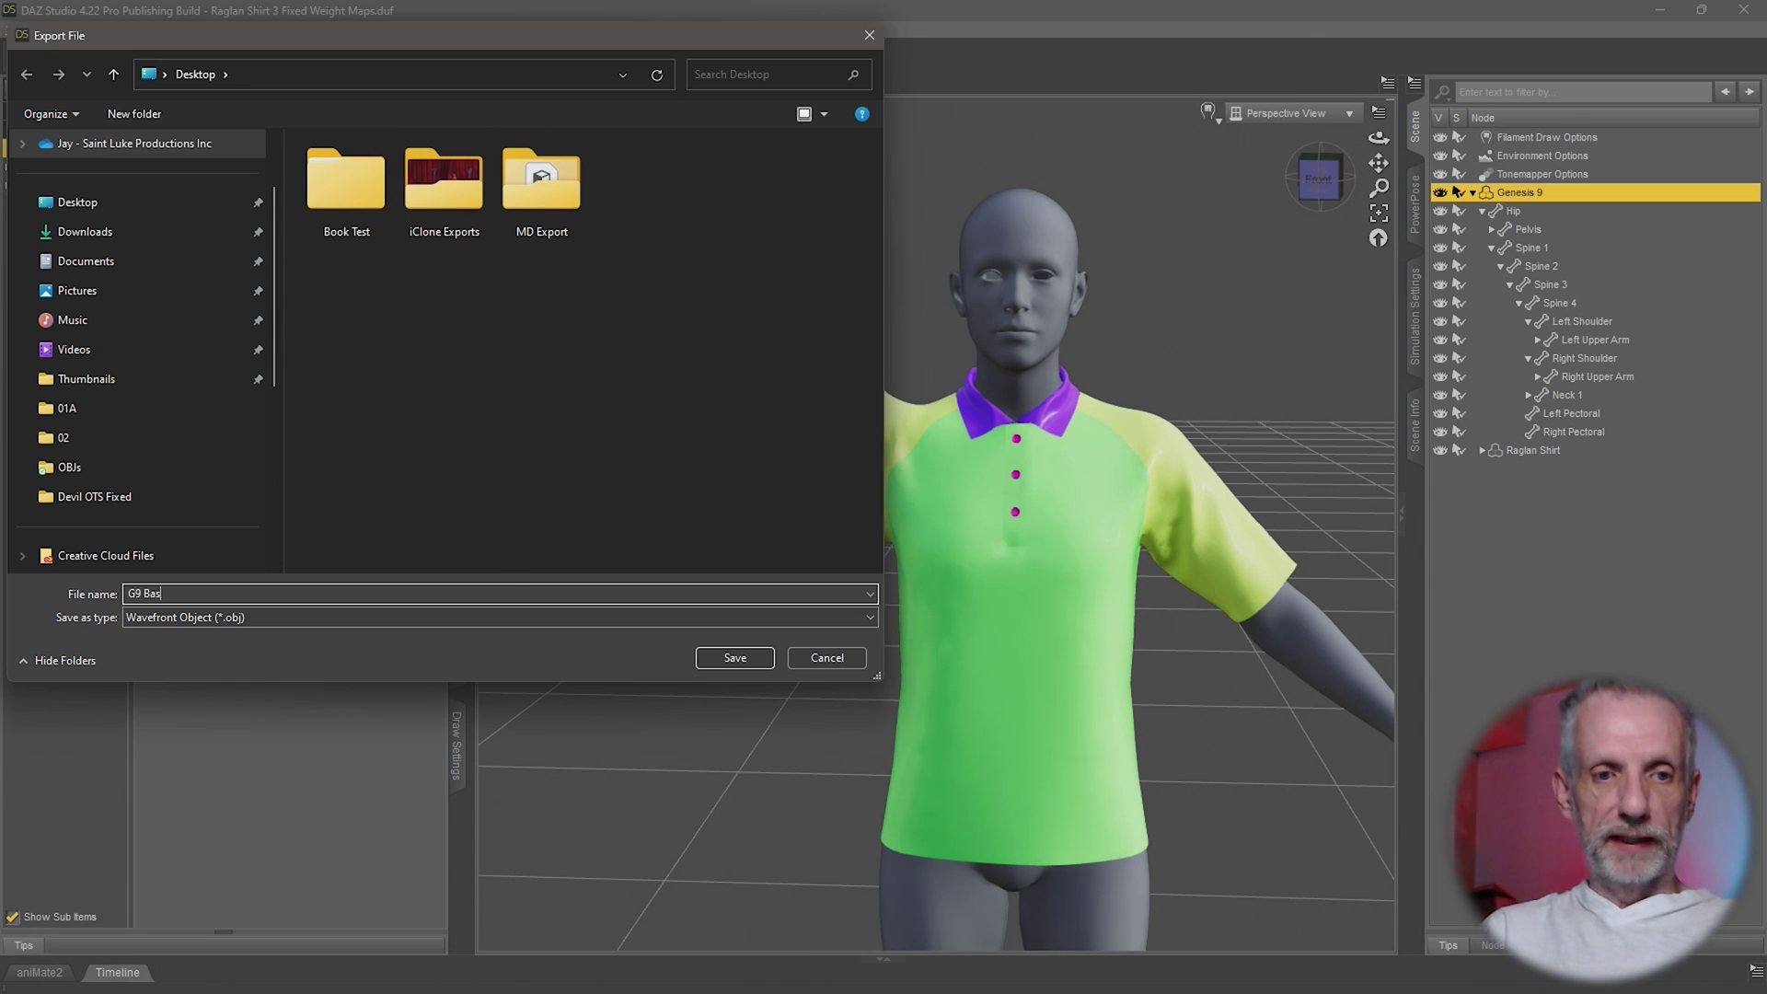
key(Return)
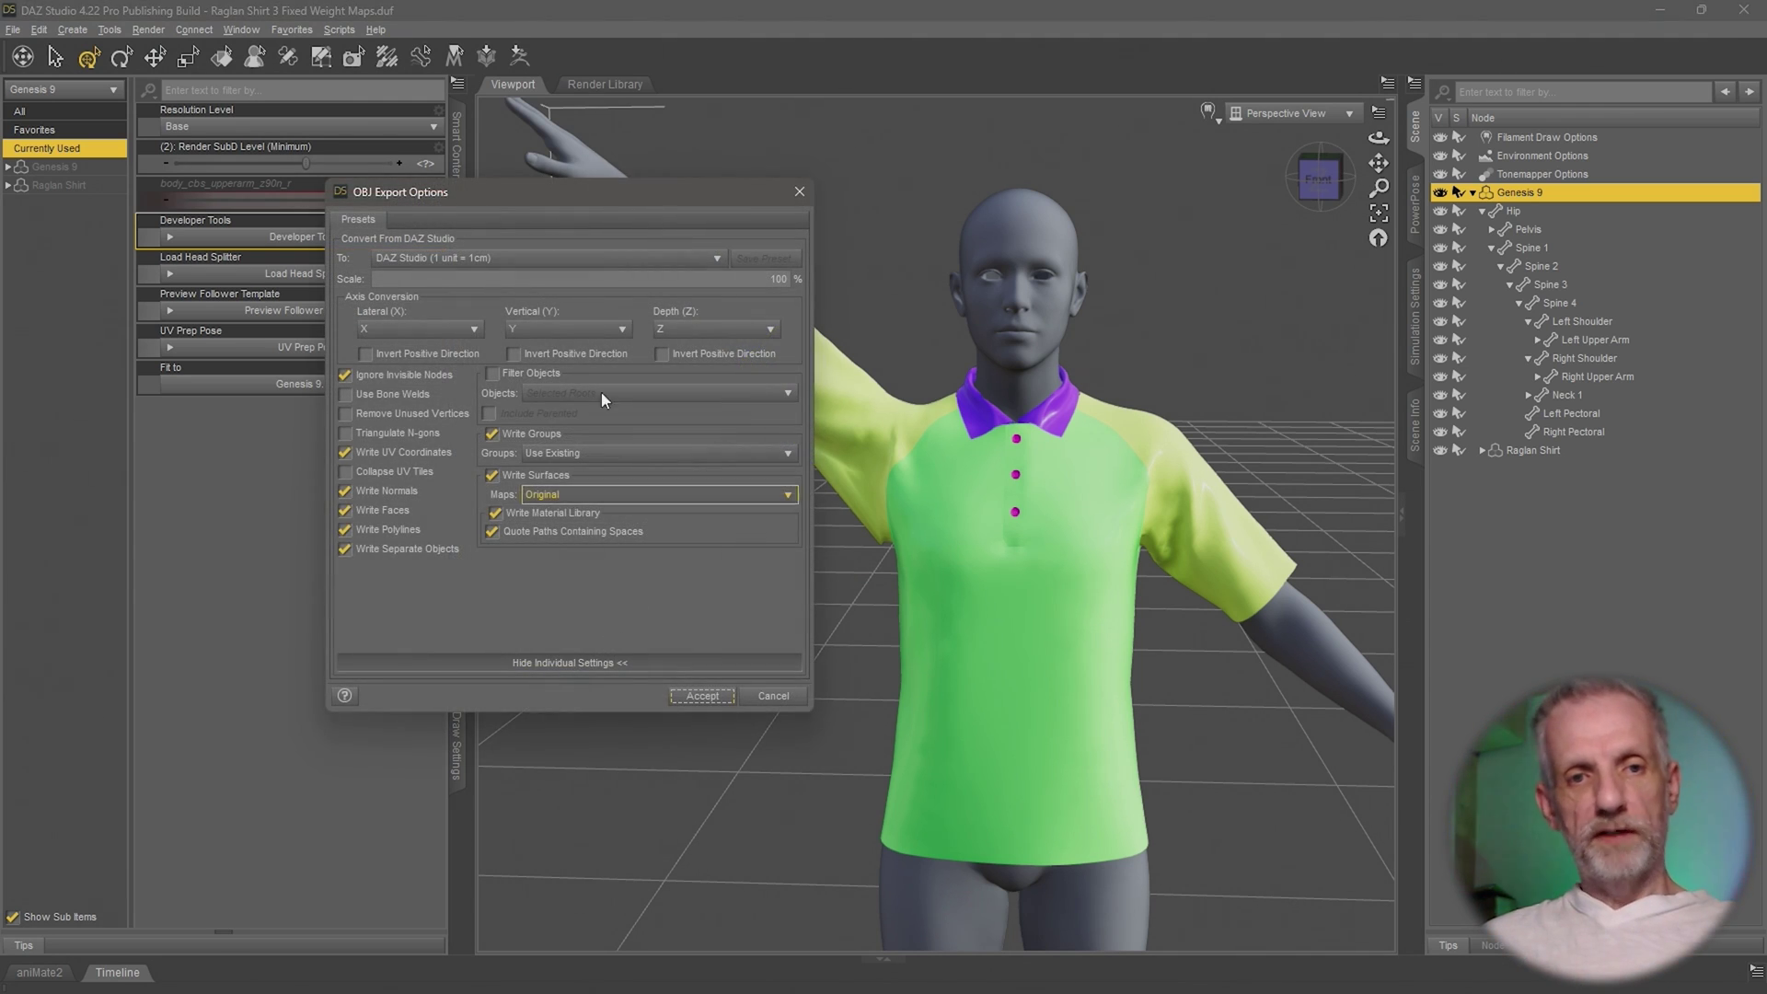
Export the OBJ using the Modo (1 unit = 1m) preset, with object filtering enabled for Selected Roots.
drag(615, 192, 467, 35)
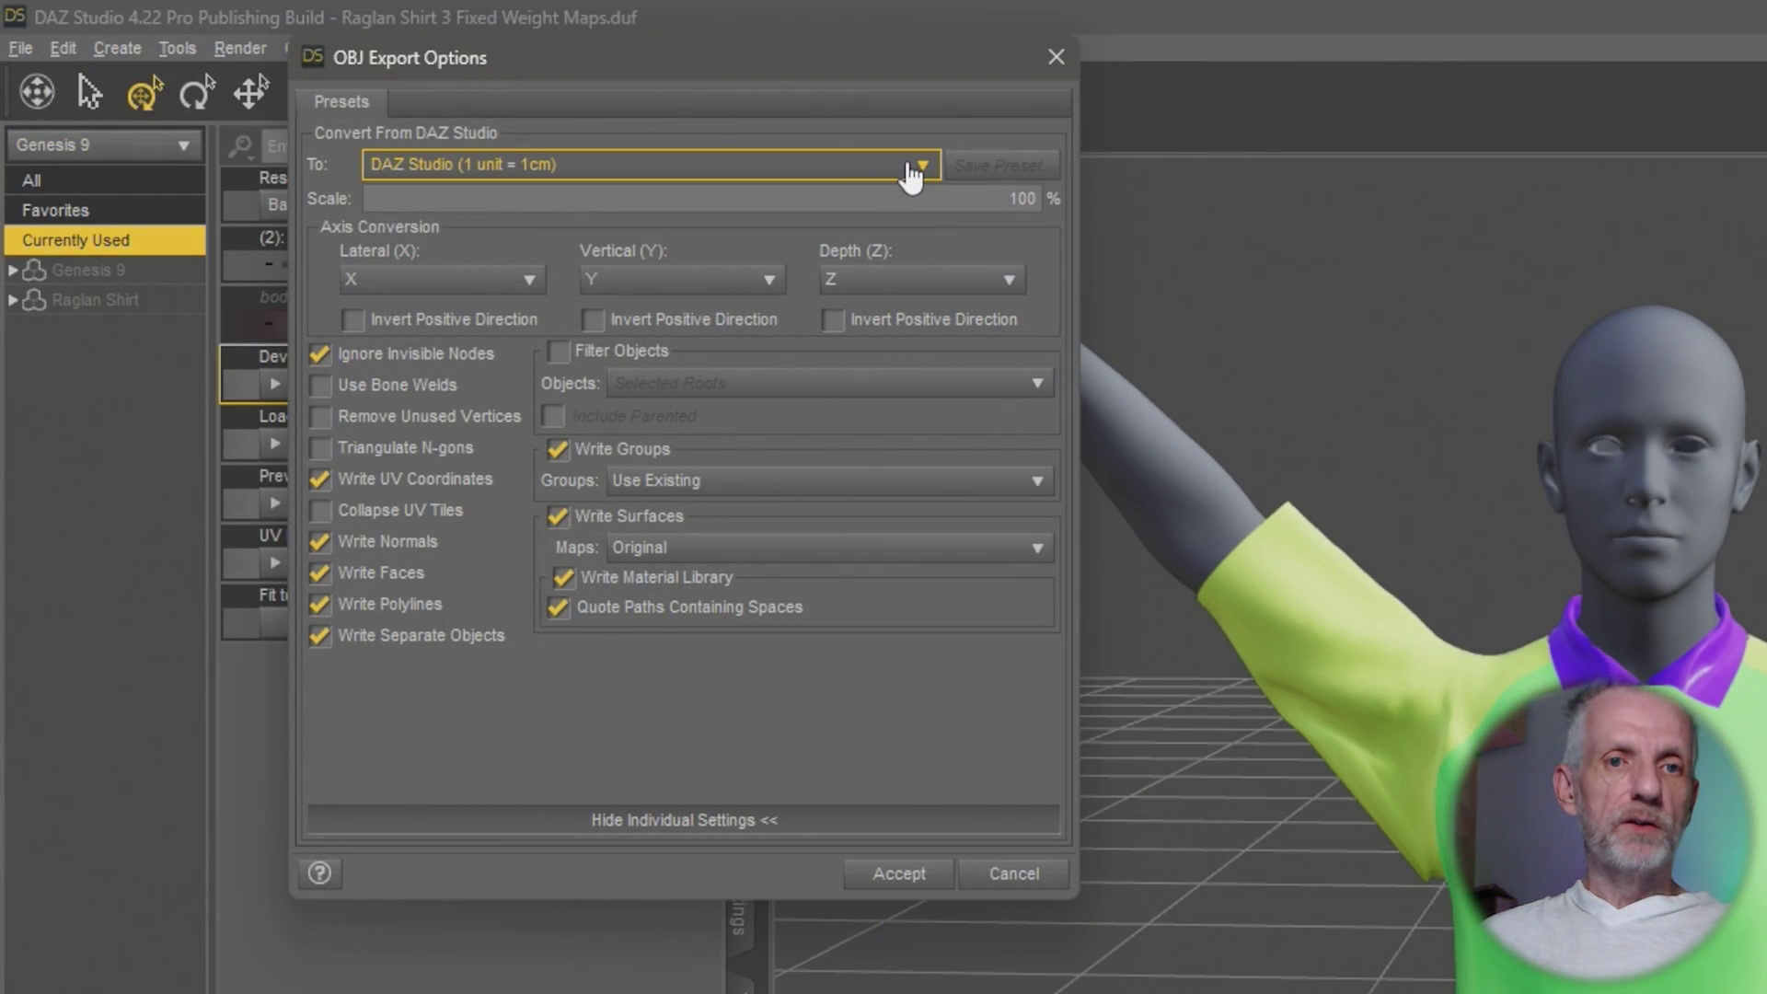
click(911, 175)
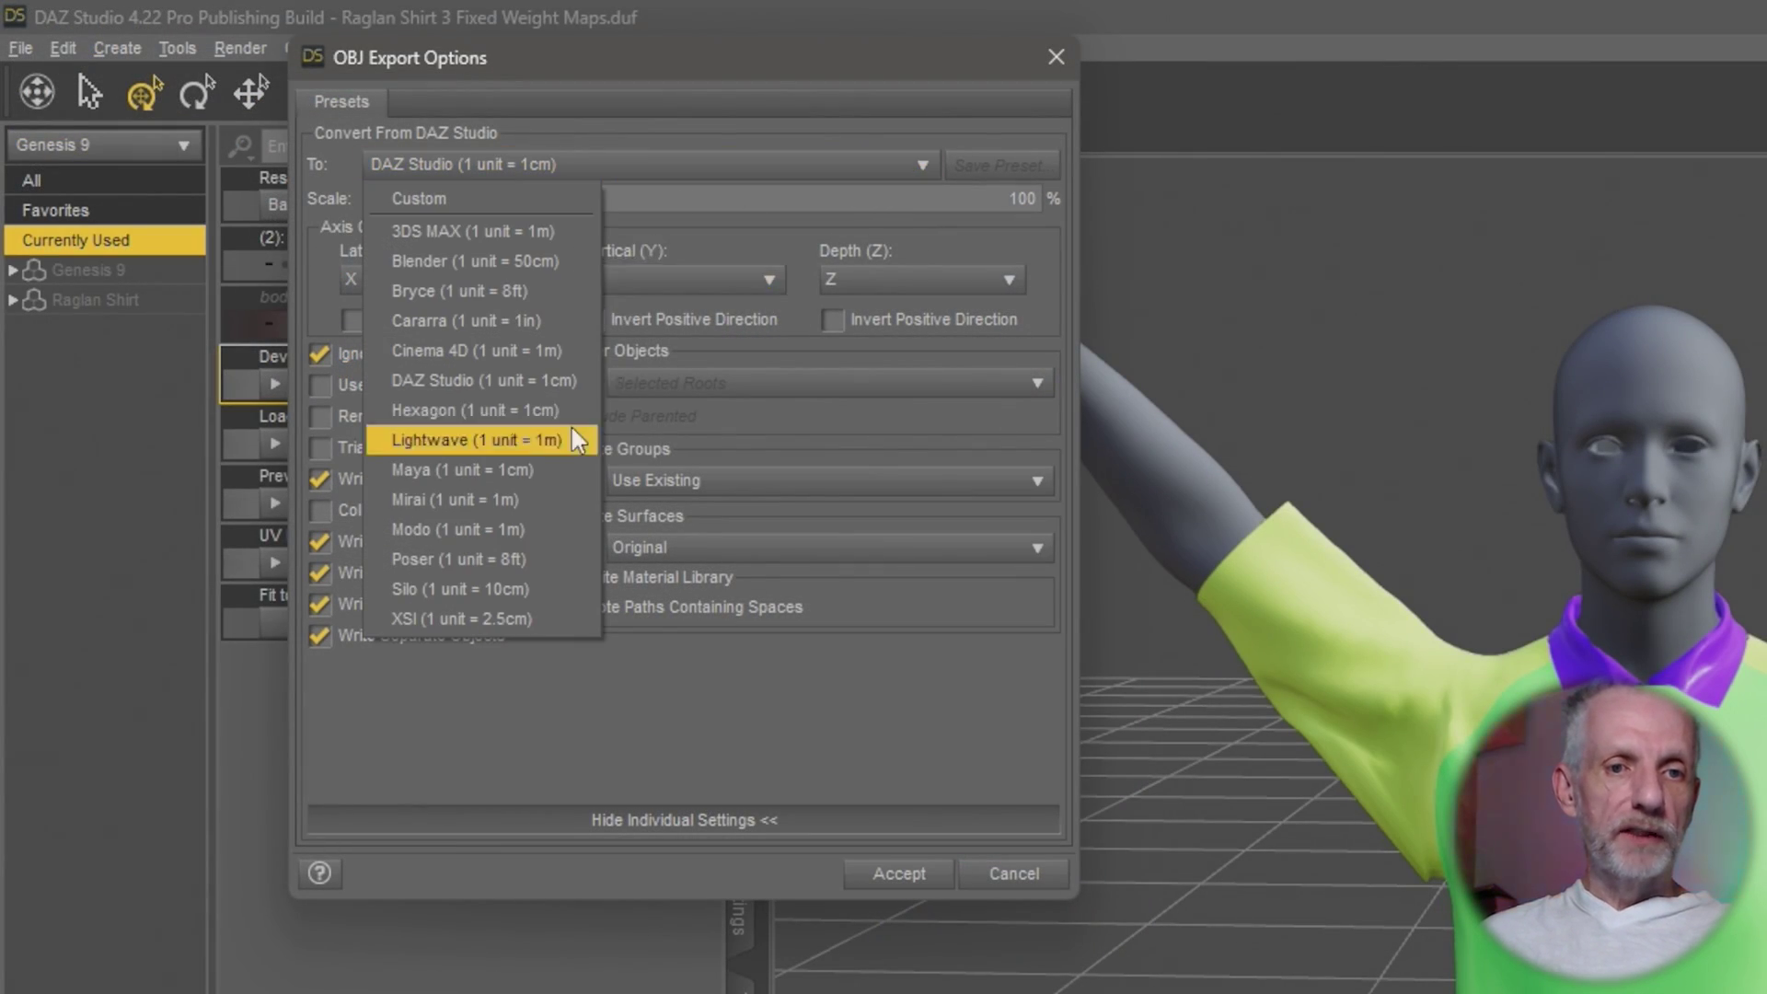
click(549, 531)
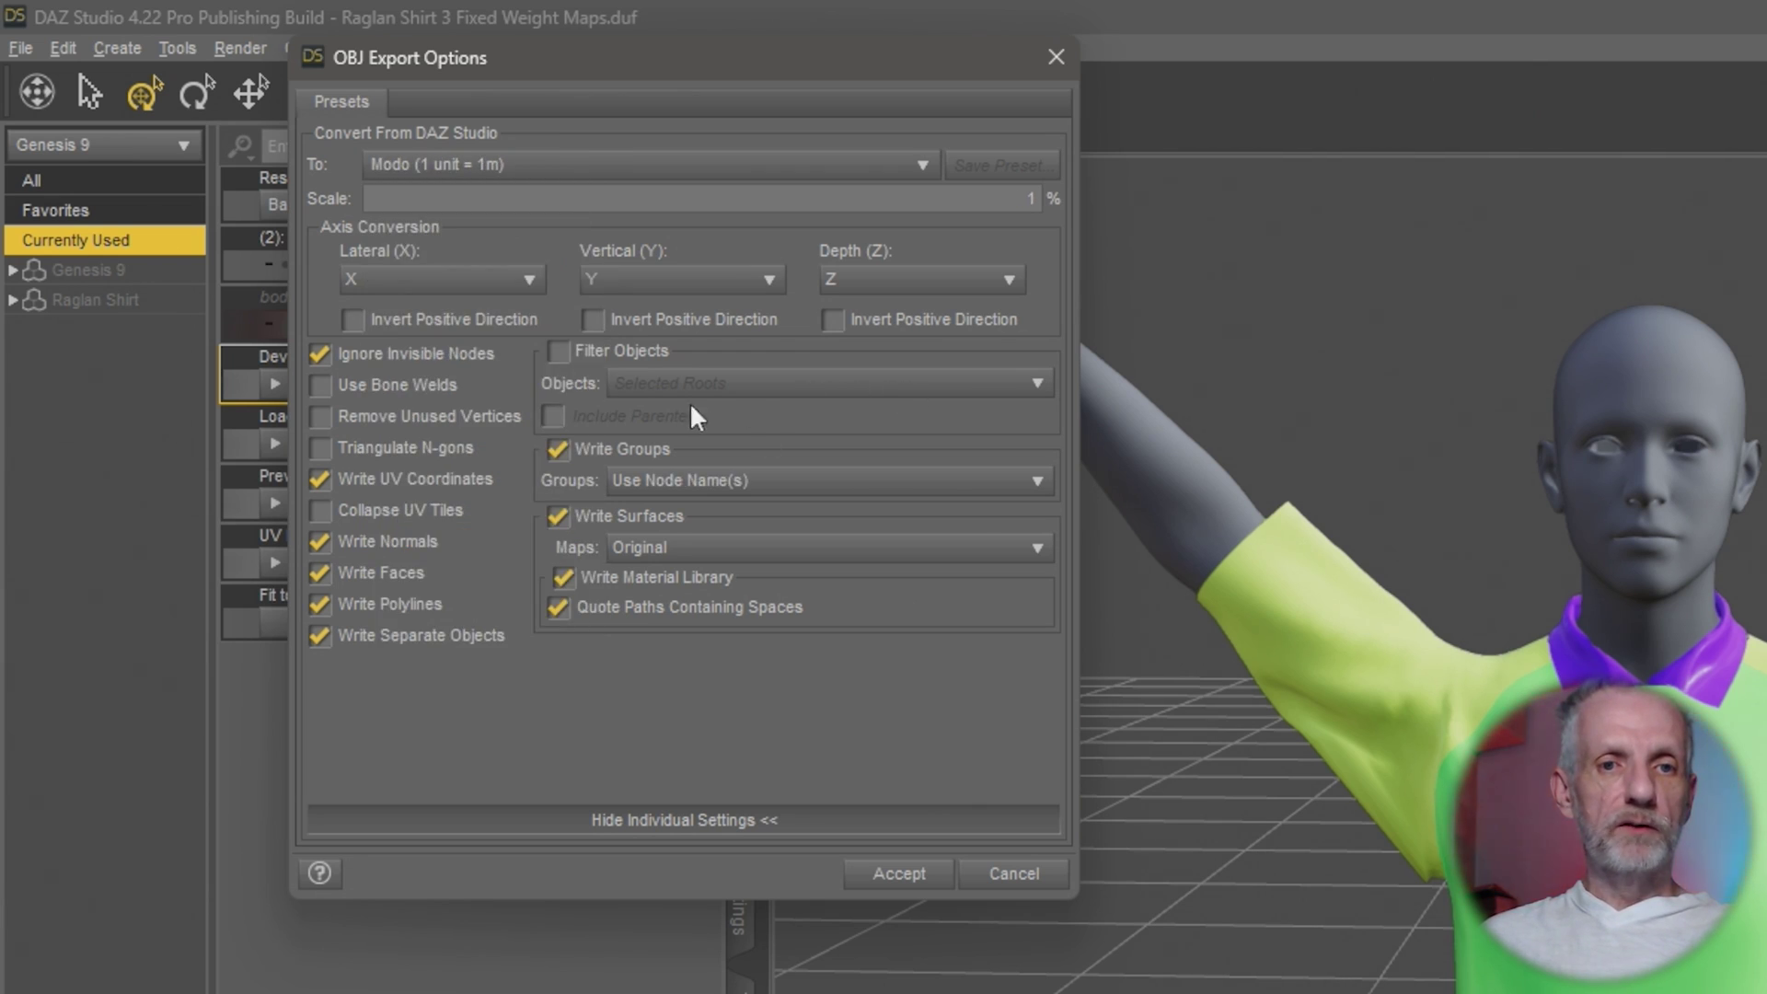
click(562, 359)
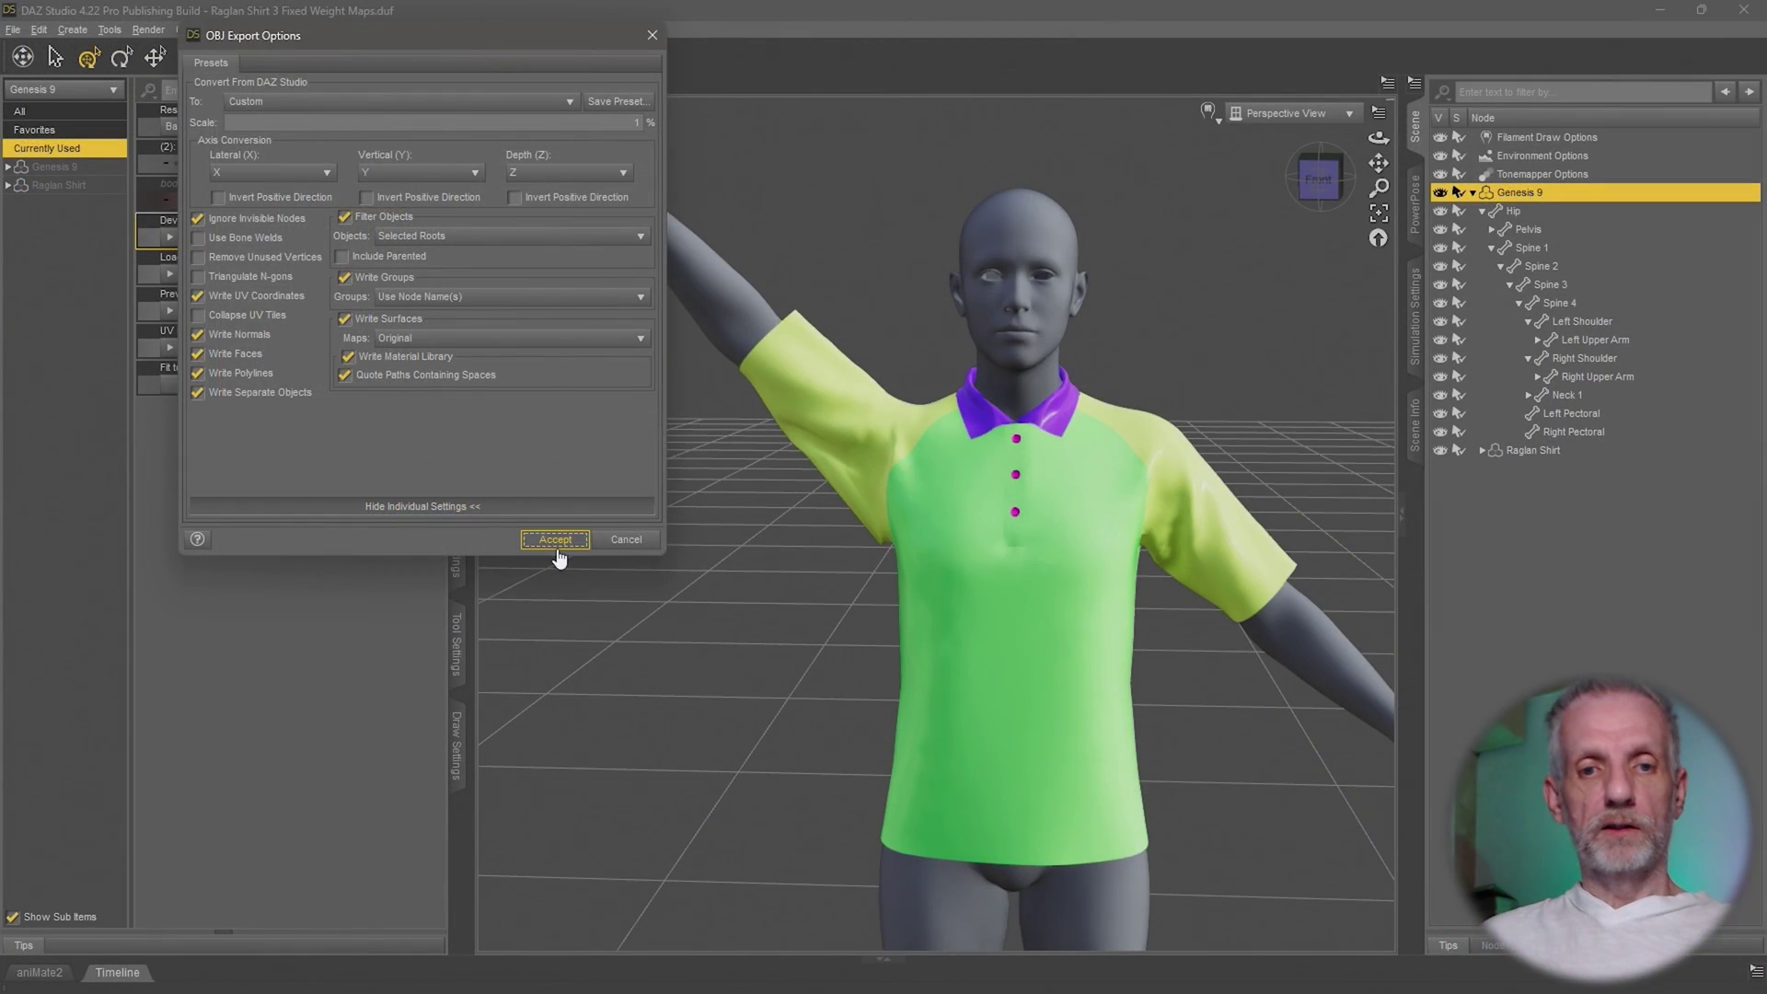
click(899, 874)
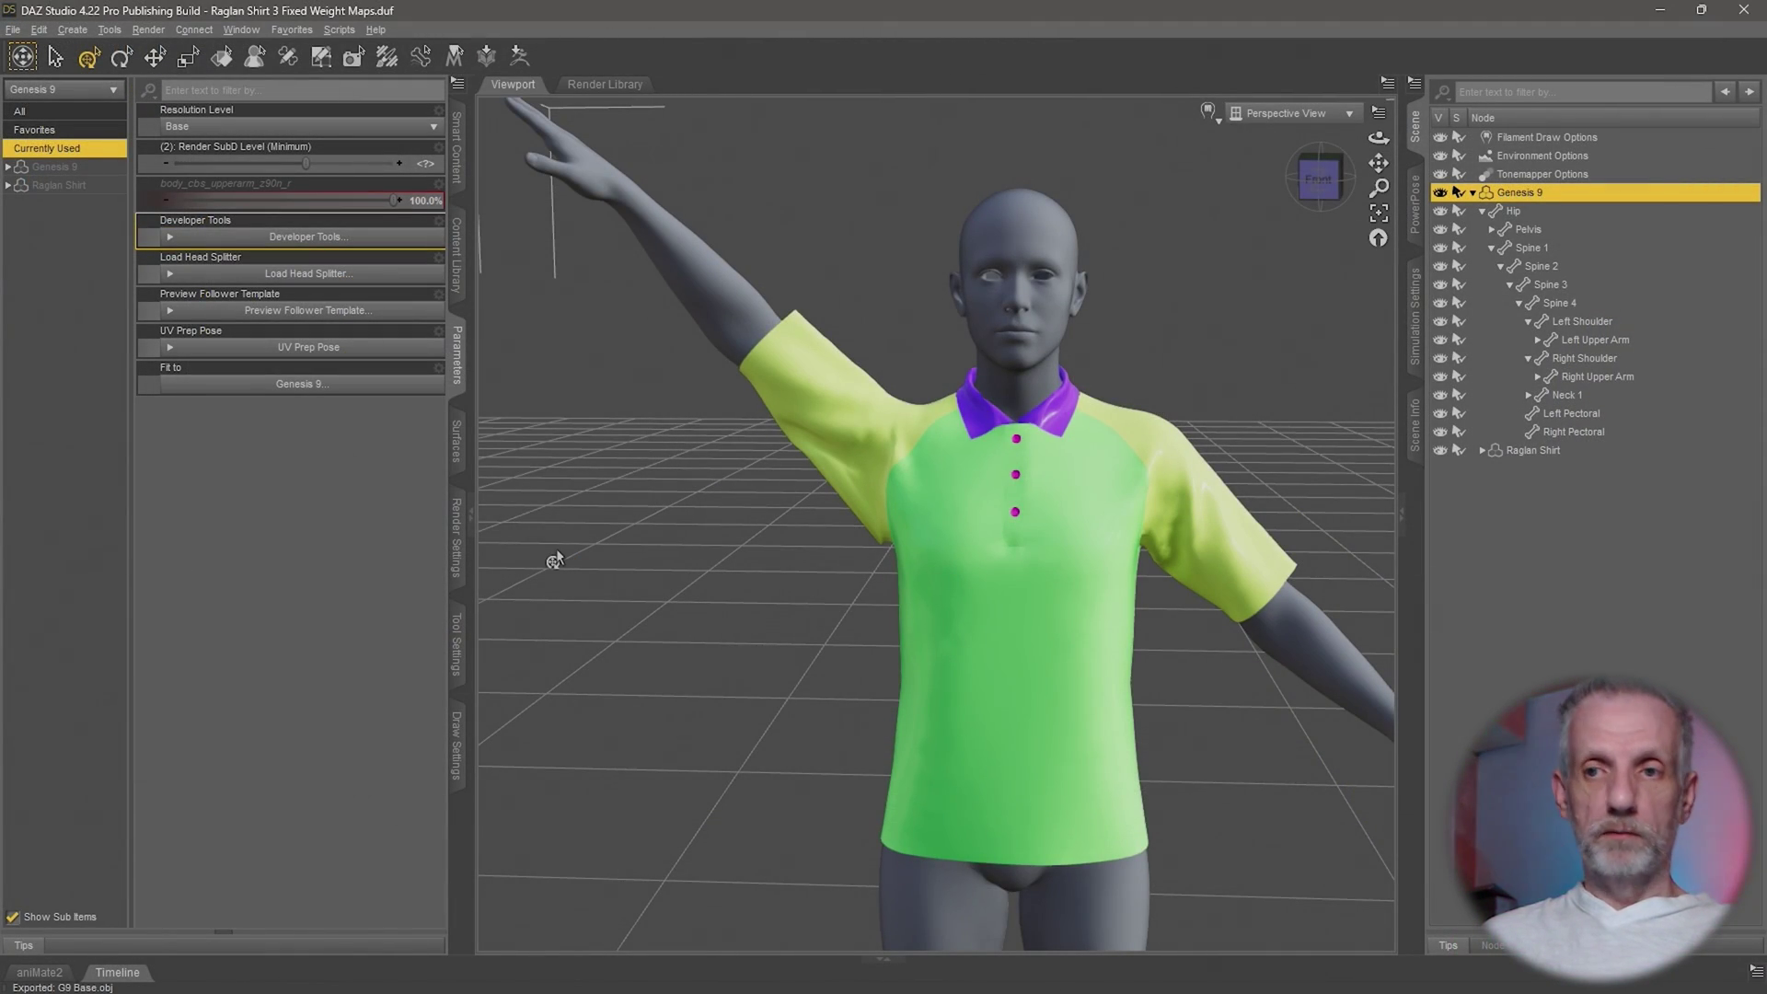
Select the Raglan Shirt and show its Mesh Resolution parameters to check the resolution level.
click(1547, 452)
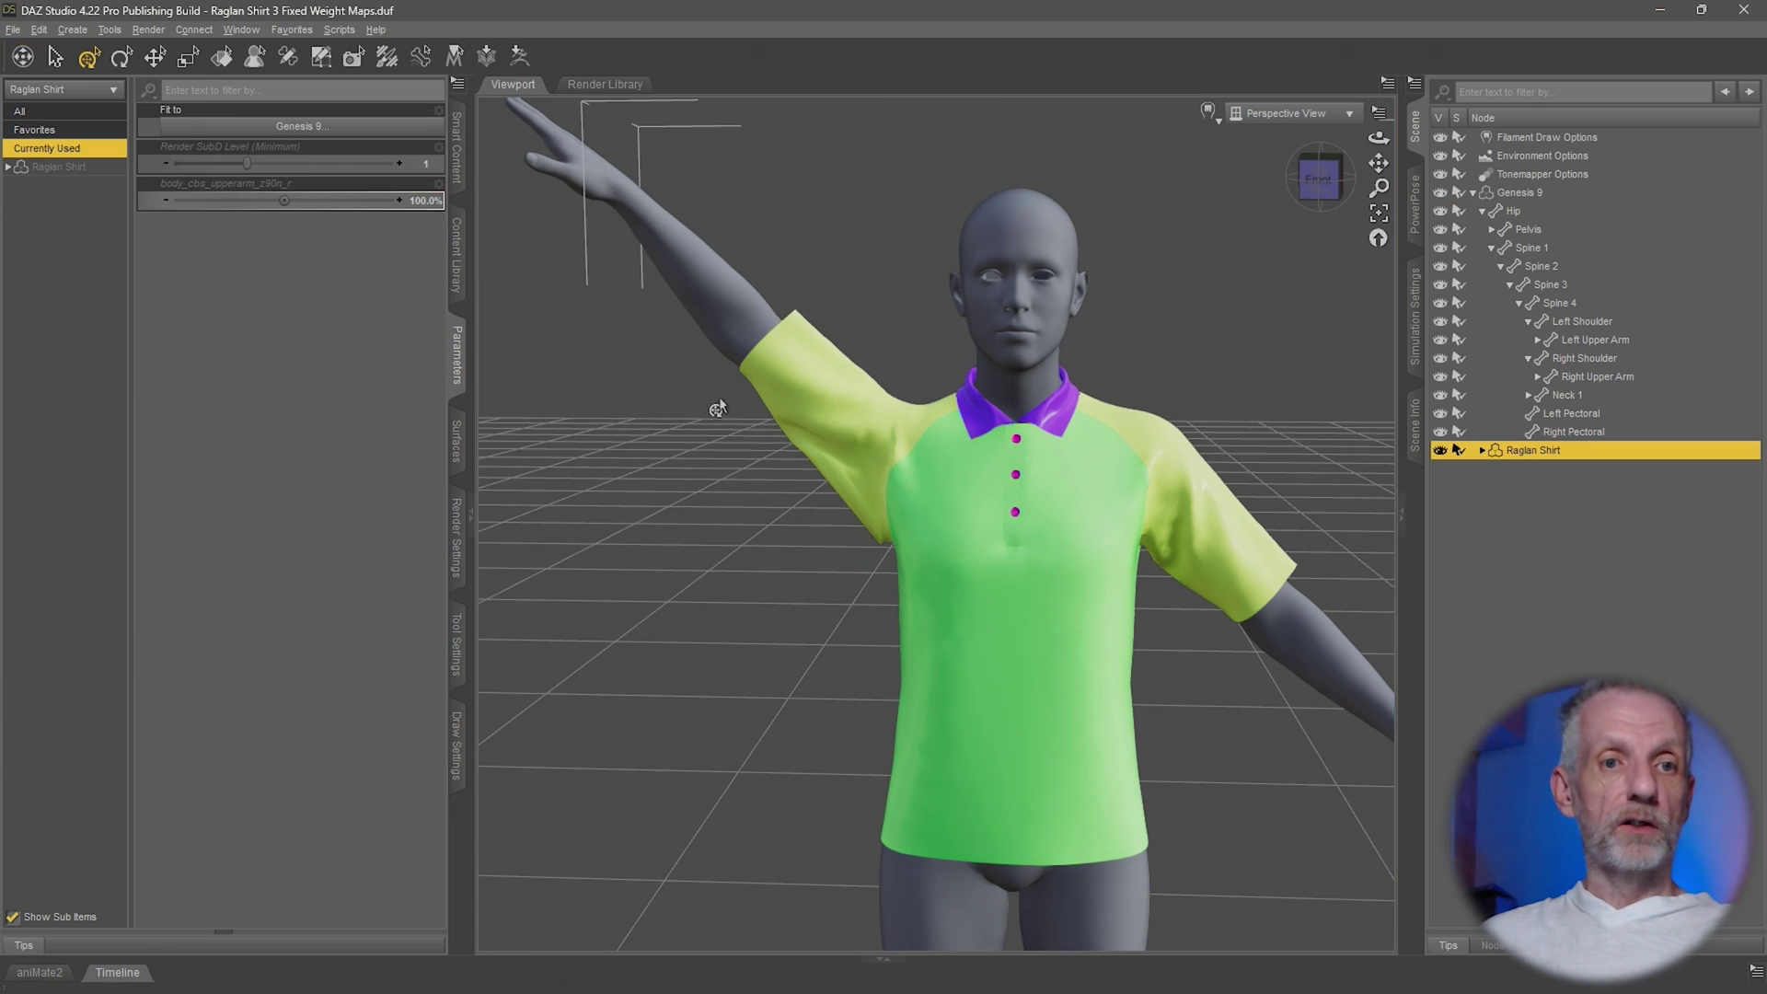
click(66, 172)
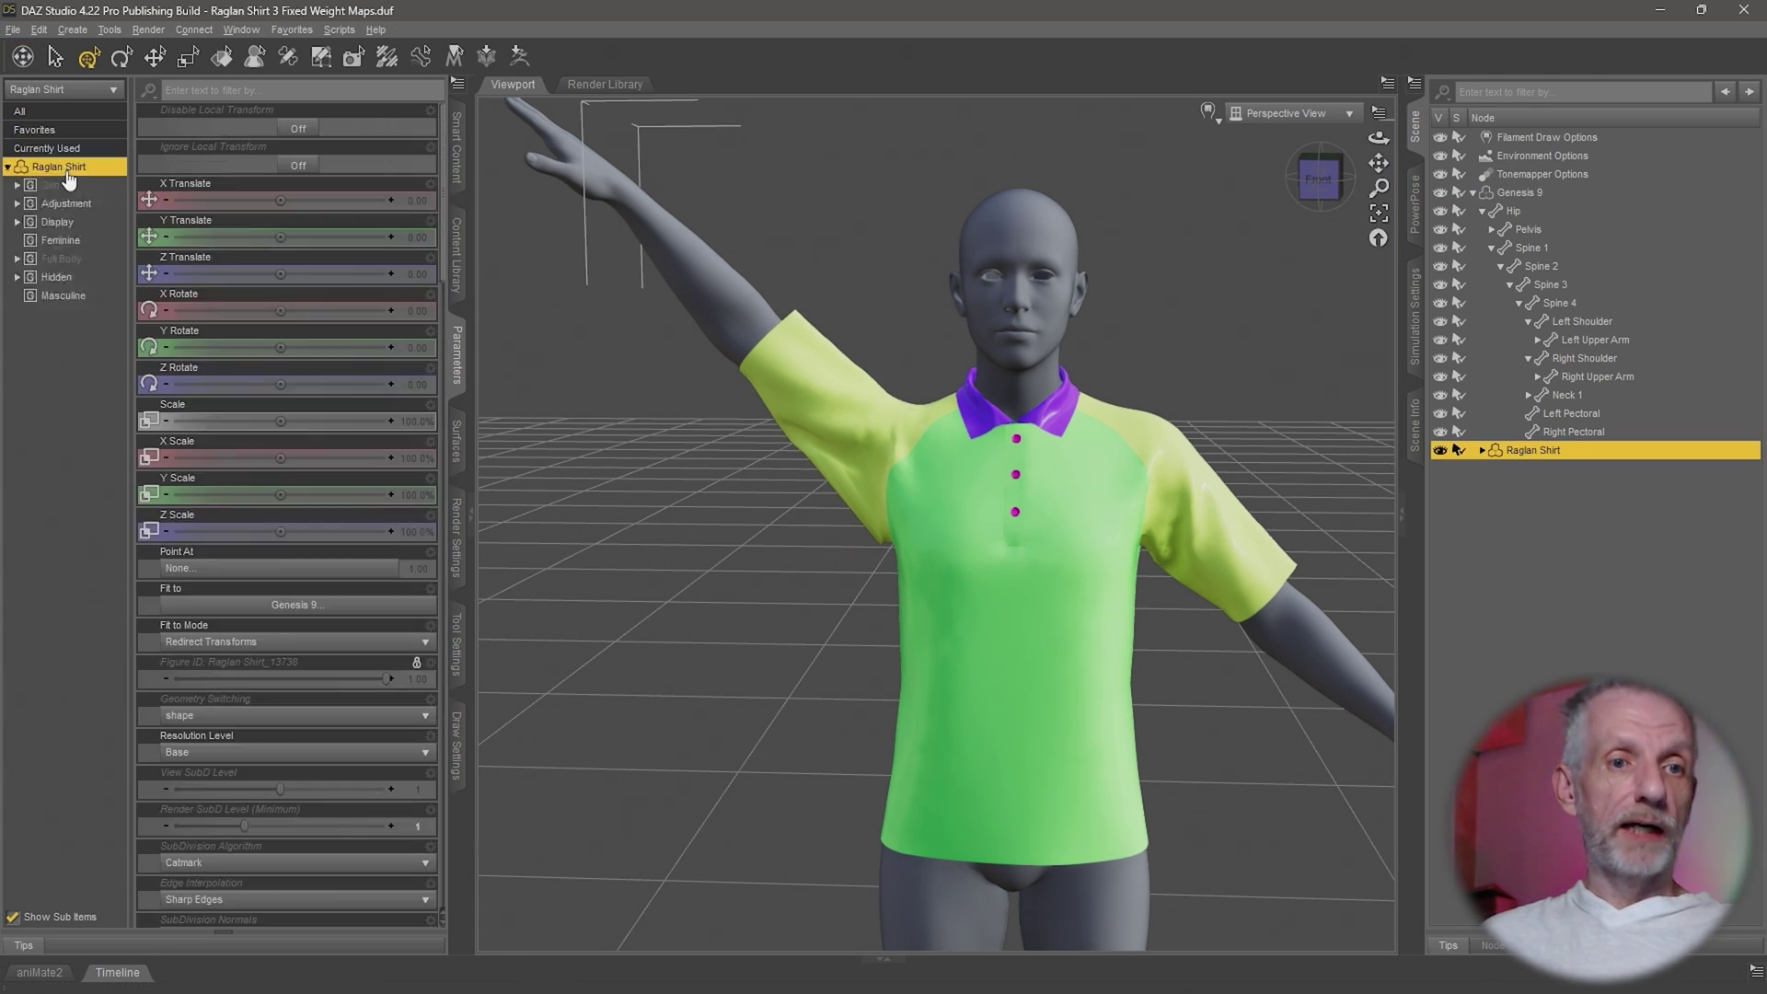
click(96, 187)
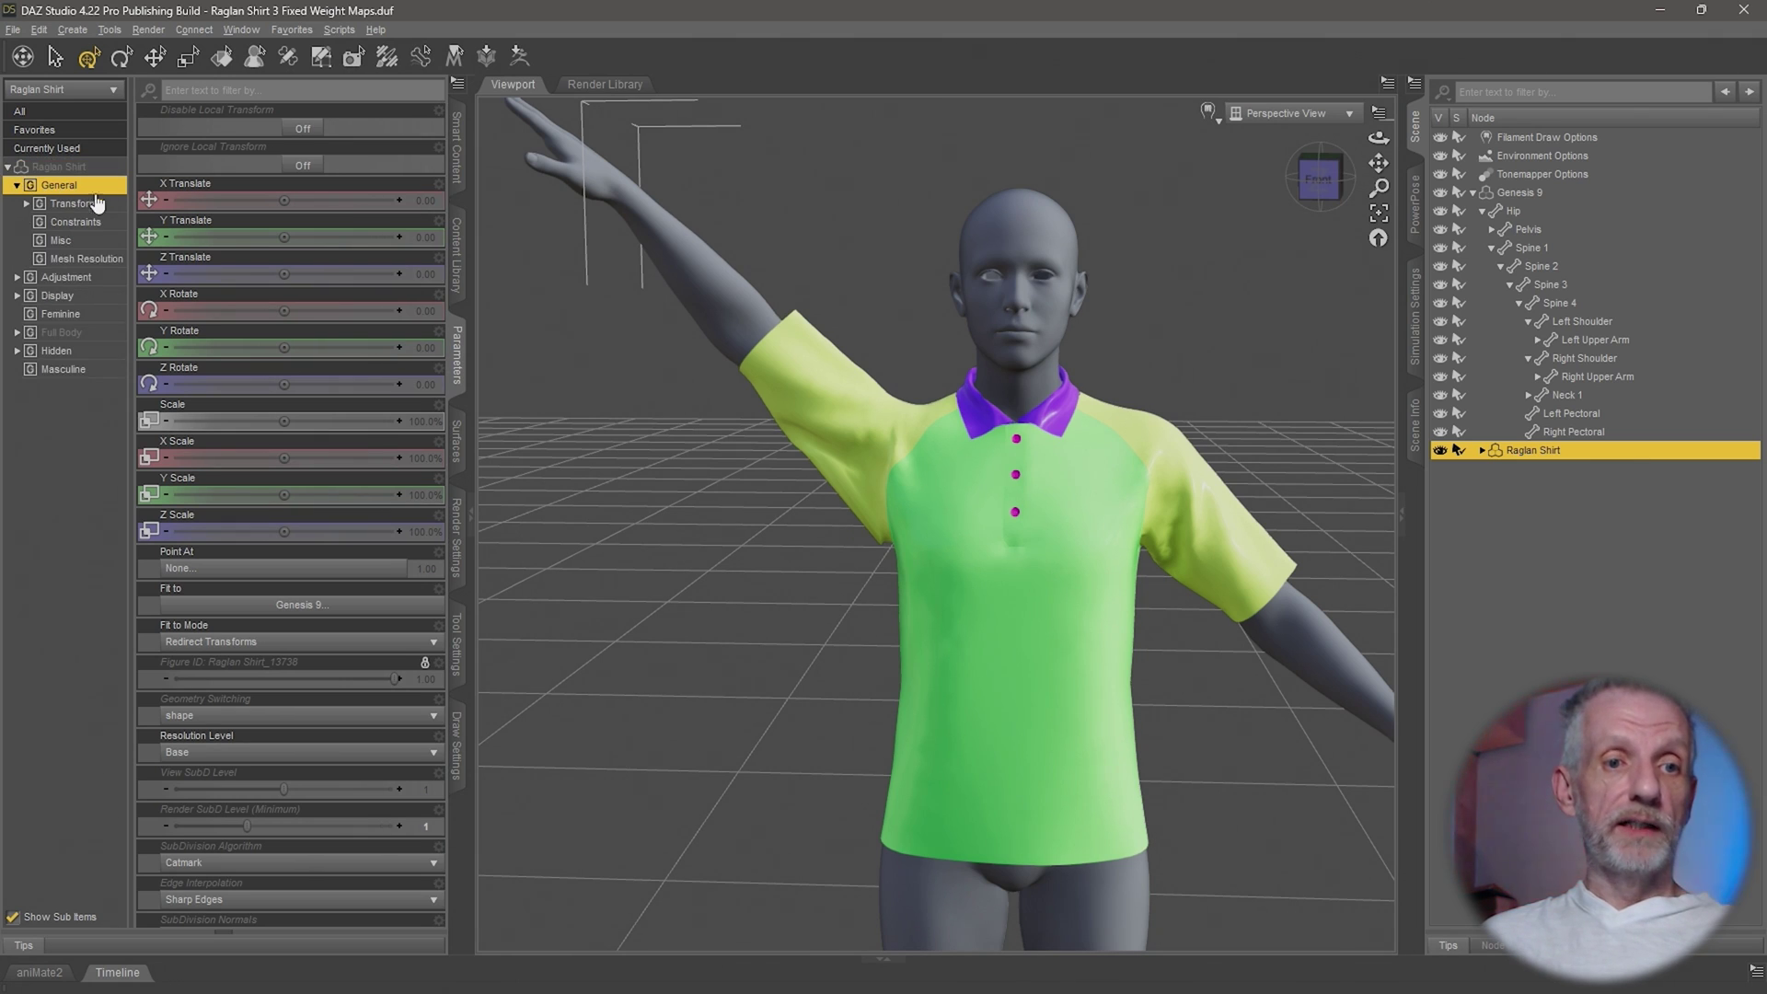
click(104, 261)
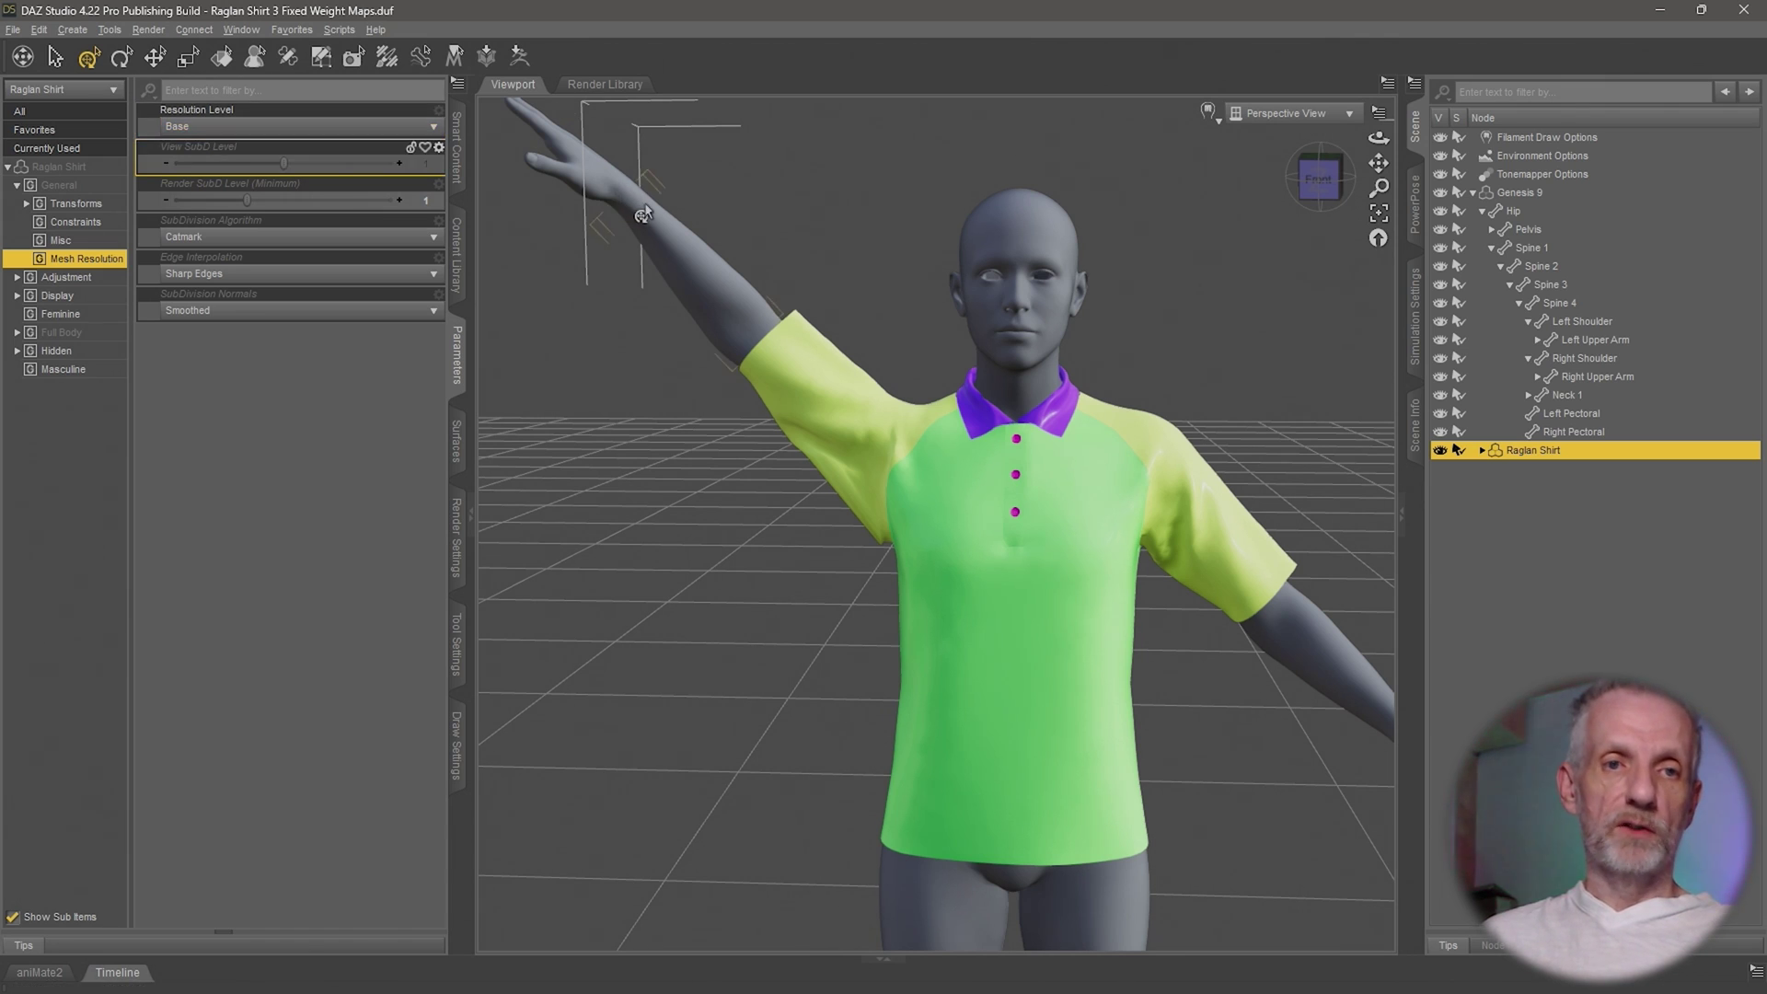
Export the Raglan Shirt to the Desktop as a Wavefront OBJ named body_cbs_upperarm_z90n_r, keeping the custom export options.
click(13, 30)
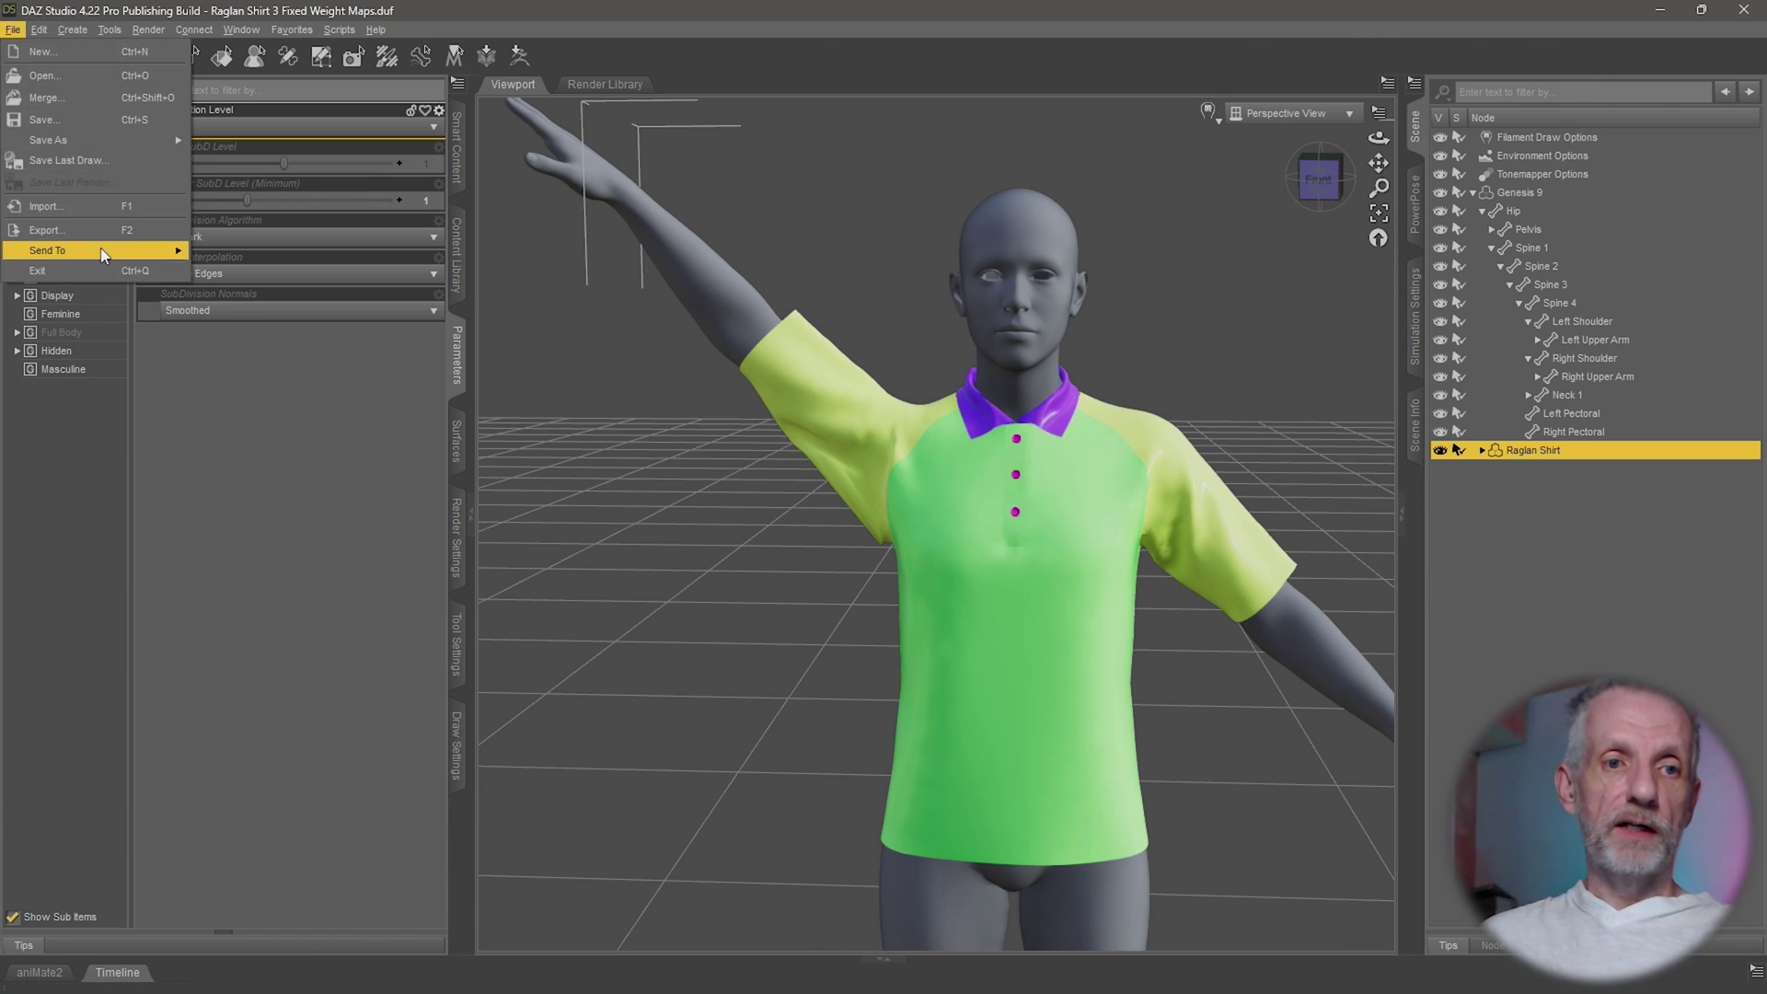
click(166, 232)
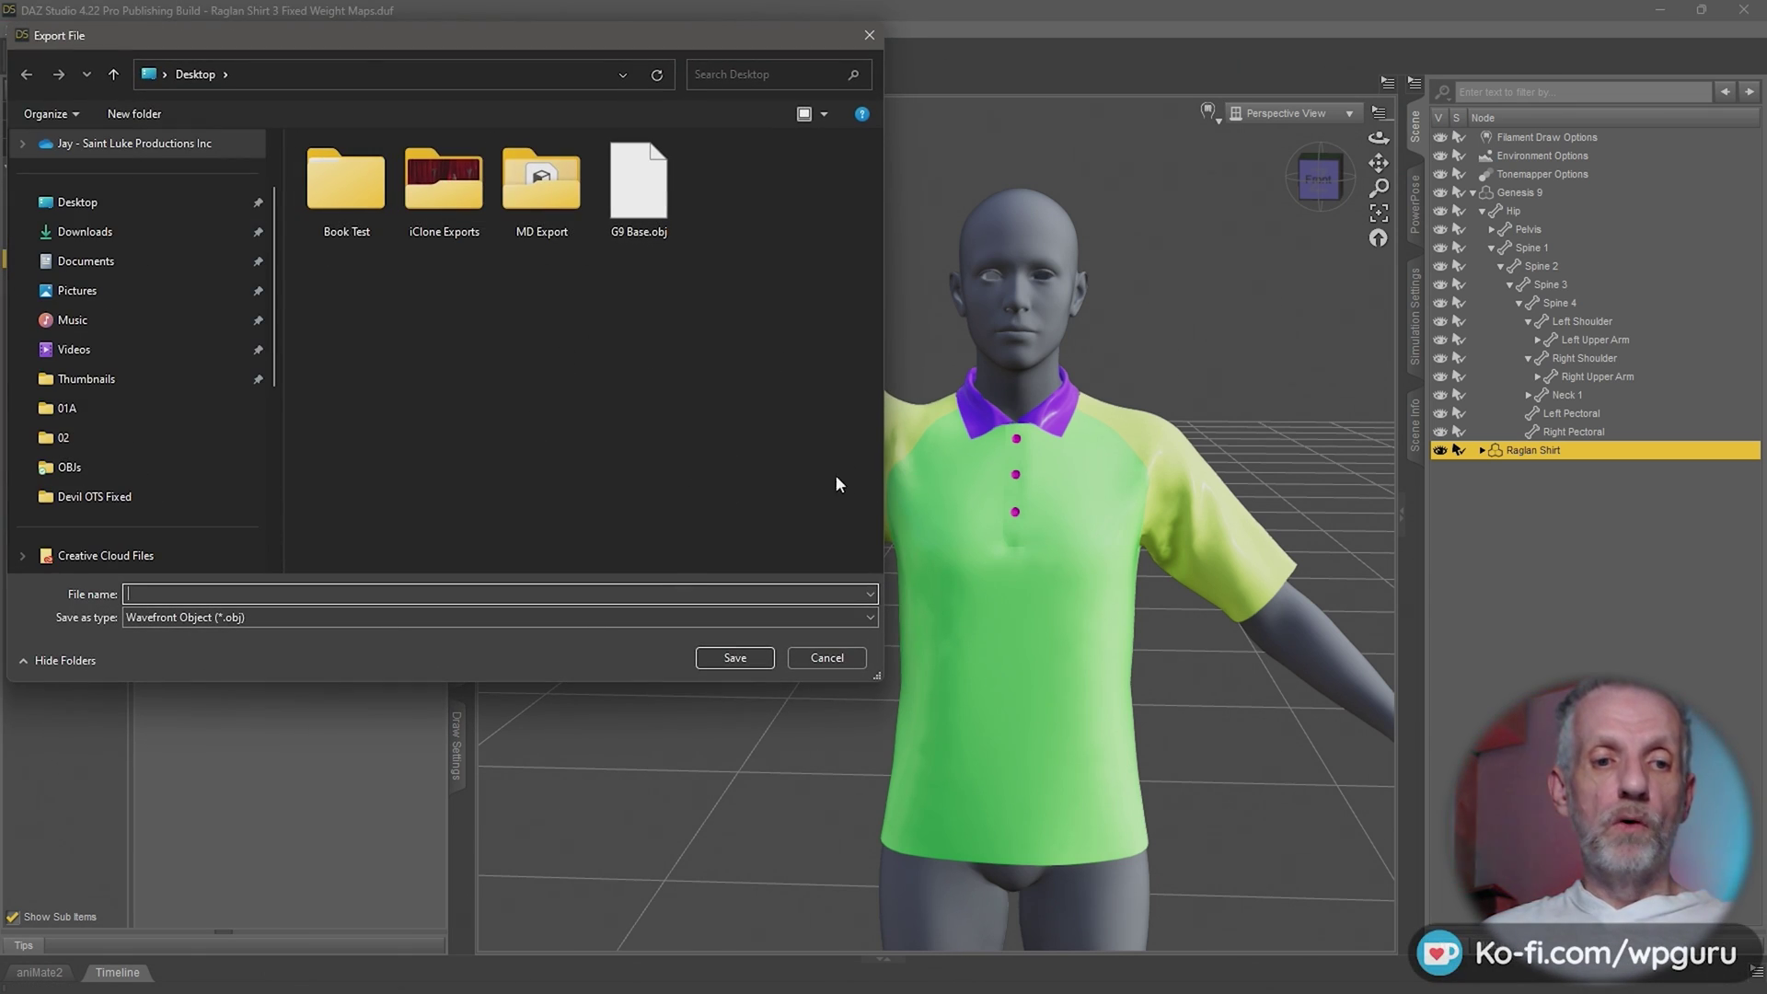
text(body_cbs_upperarm_z90n_r)
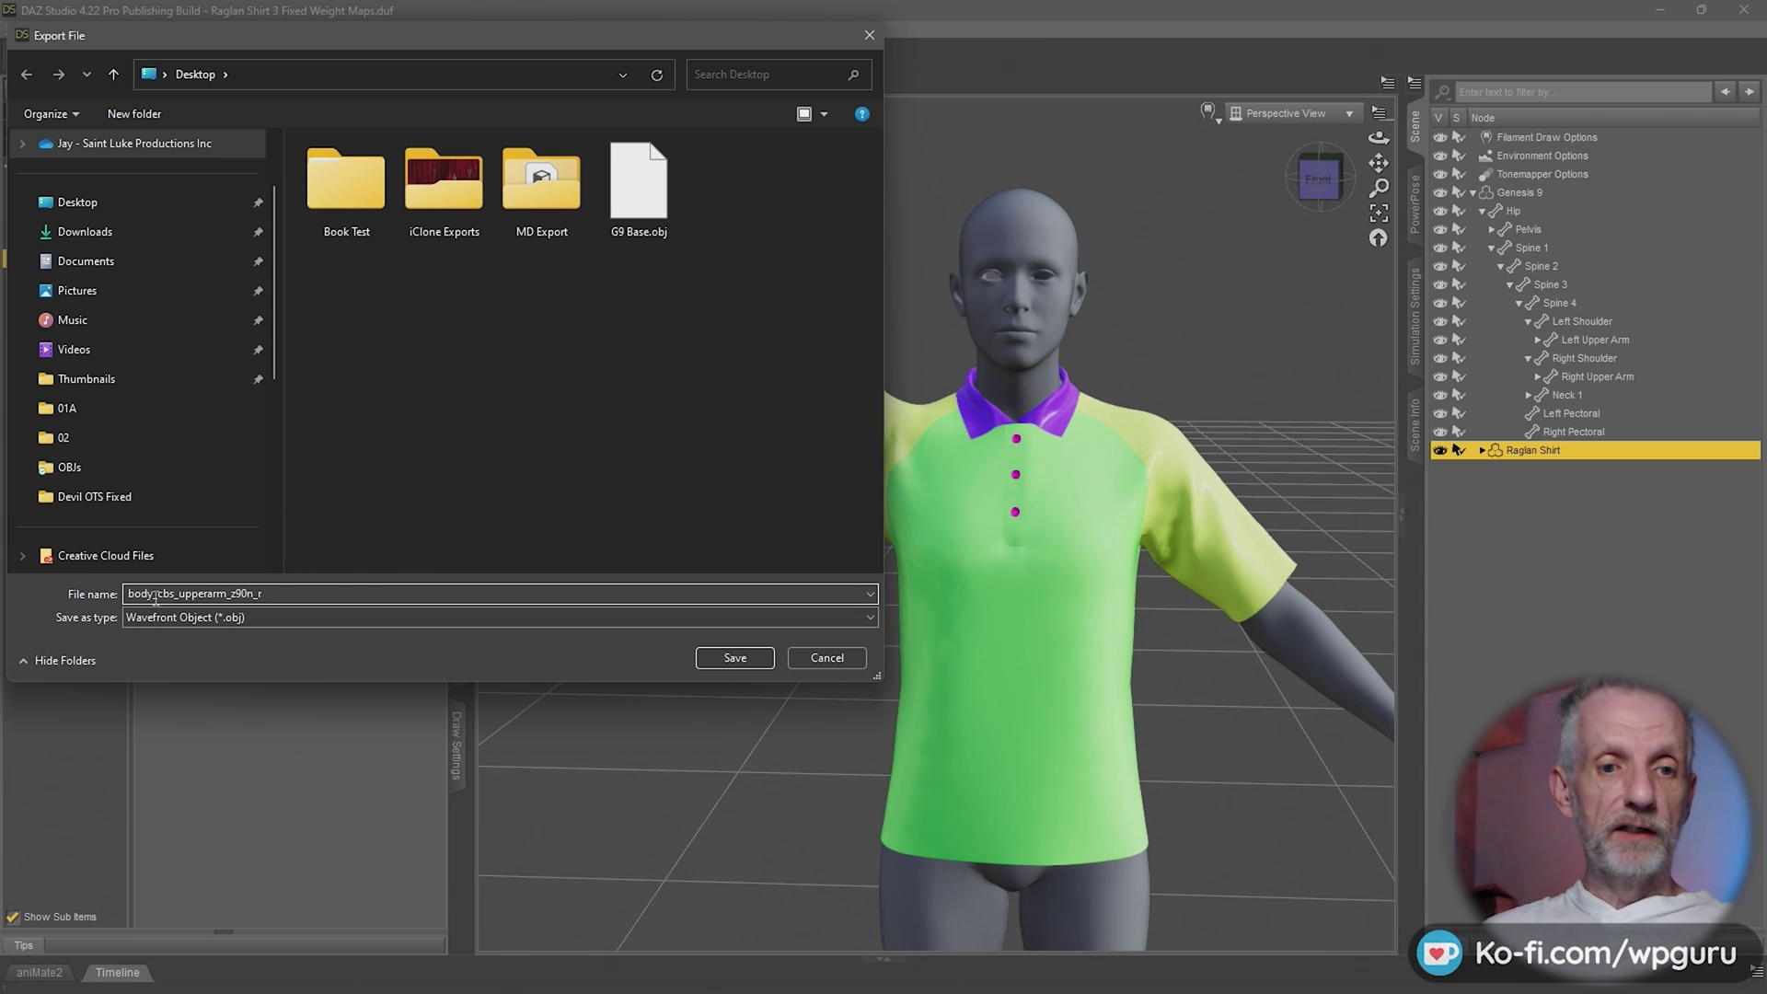
click(735, 658)
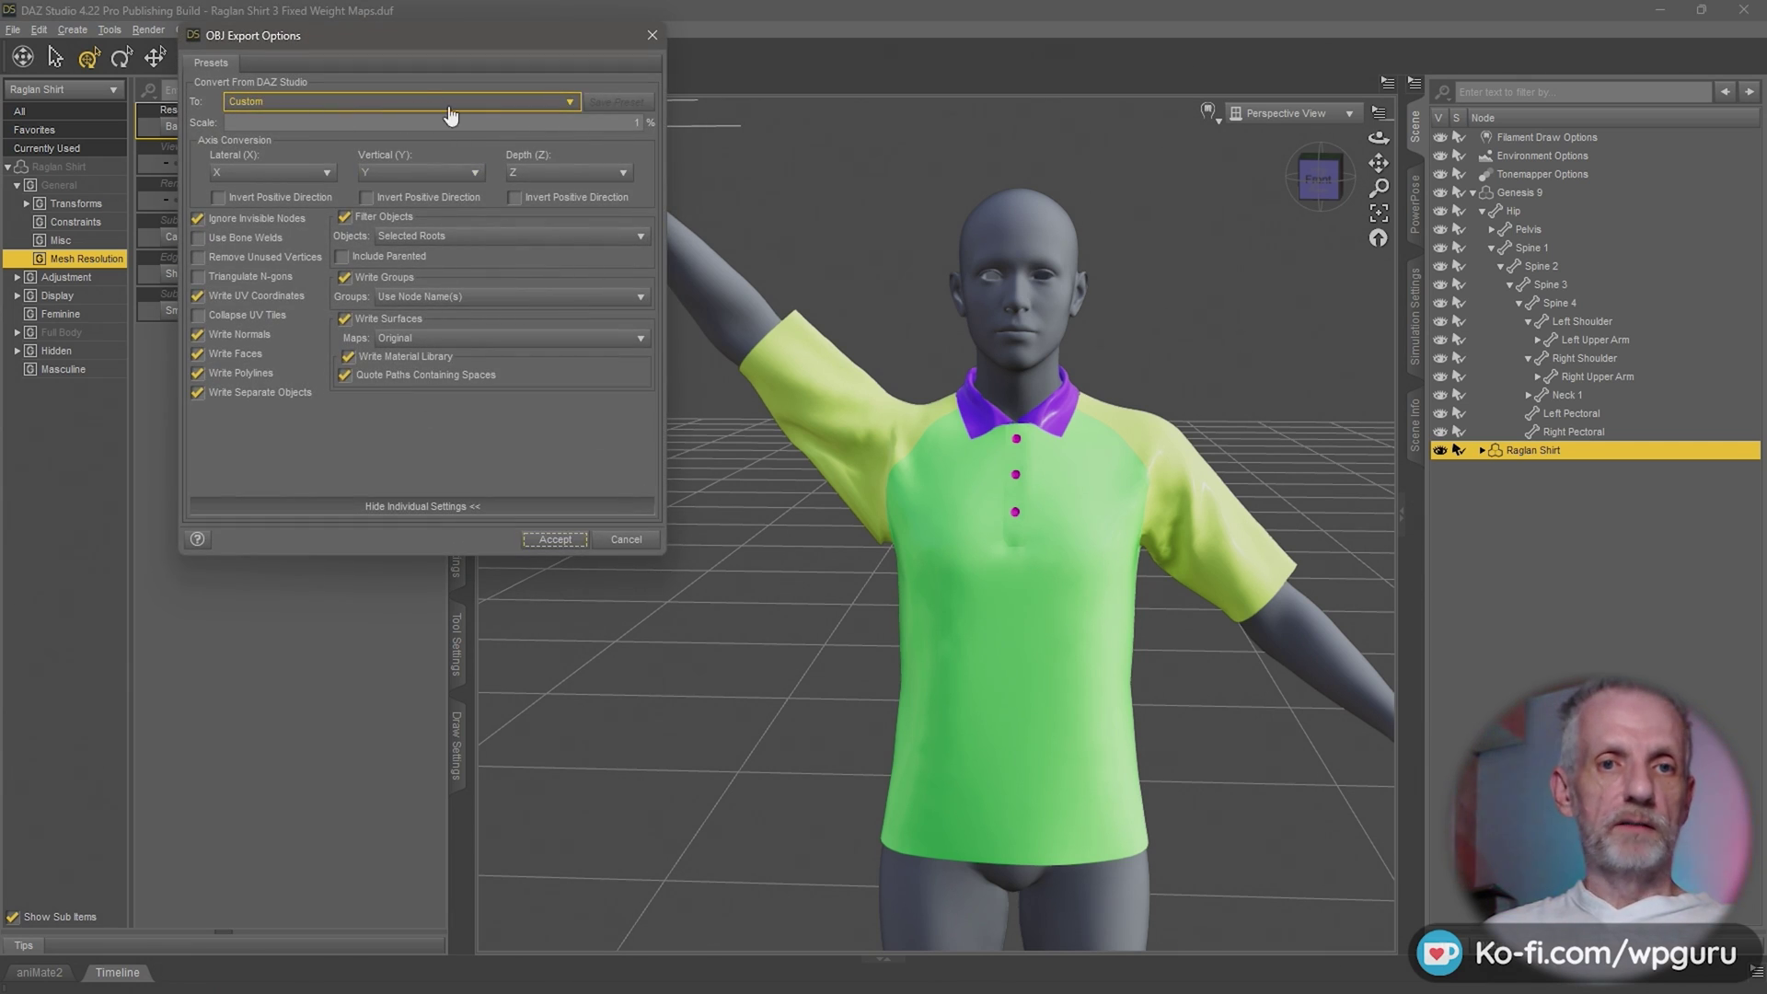
click(451, 103)
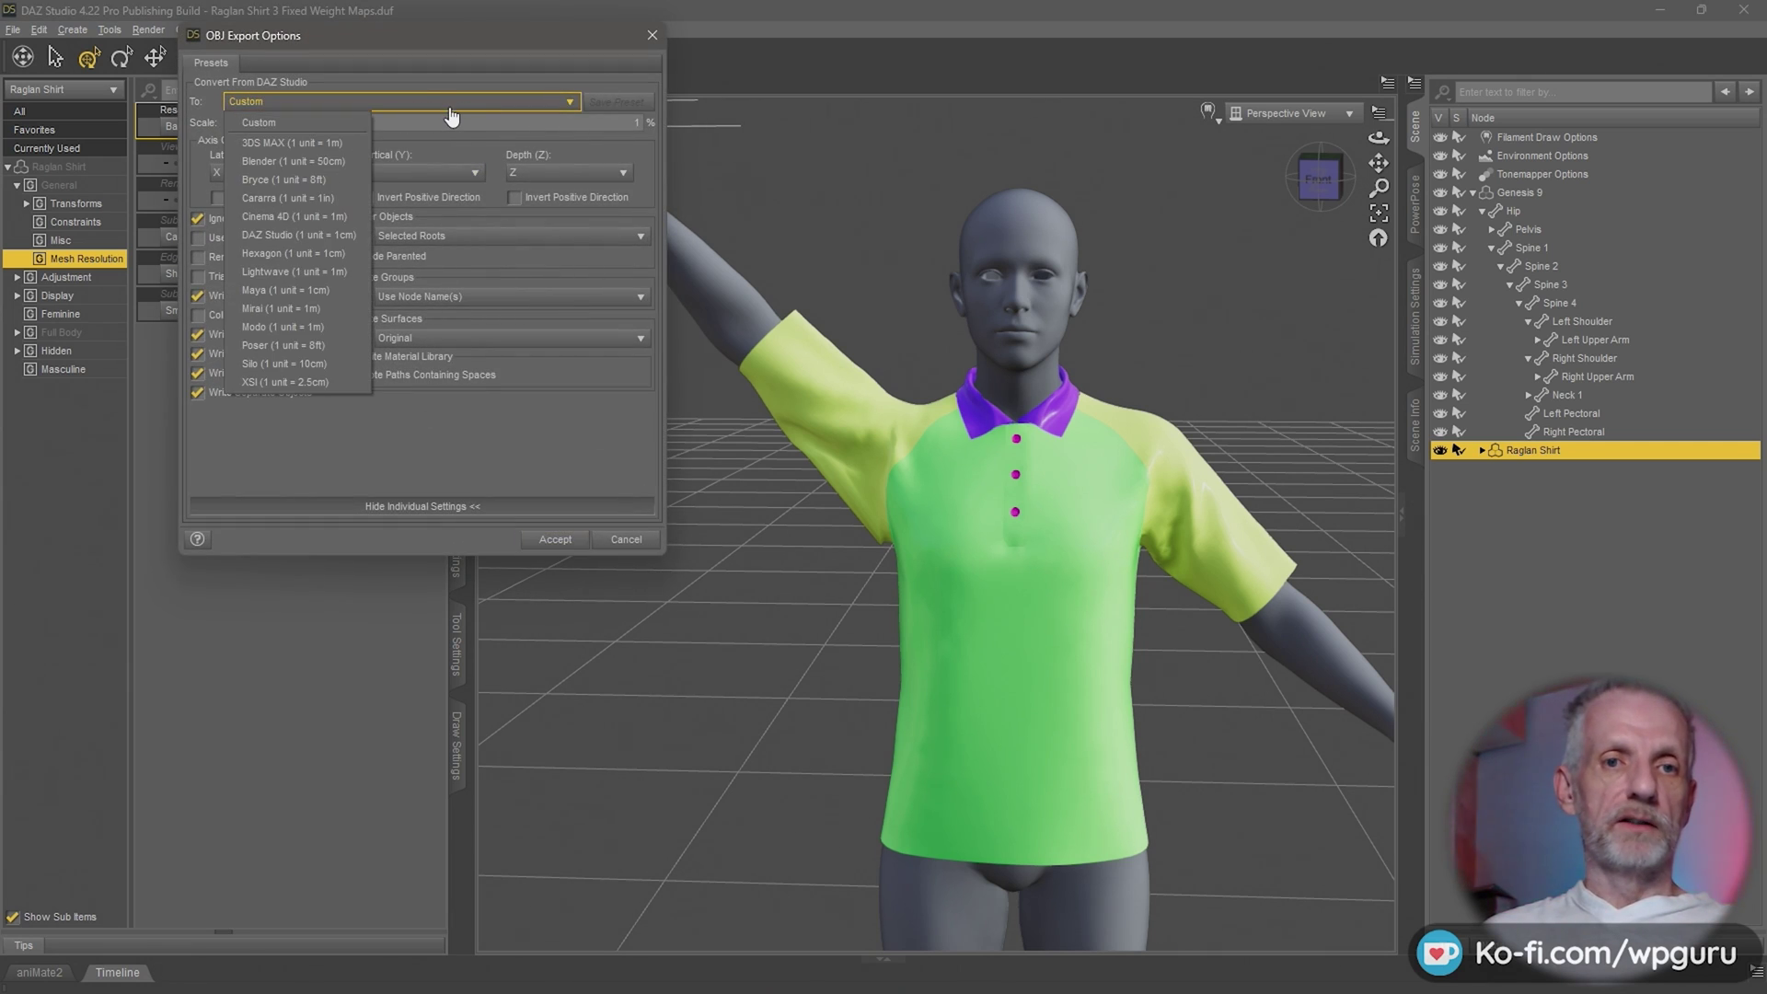
click(465, 434)
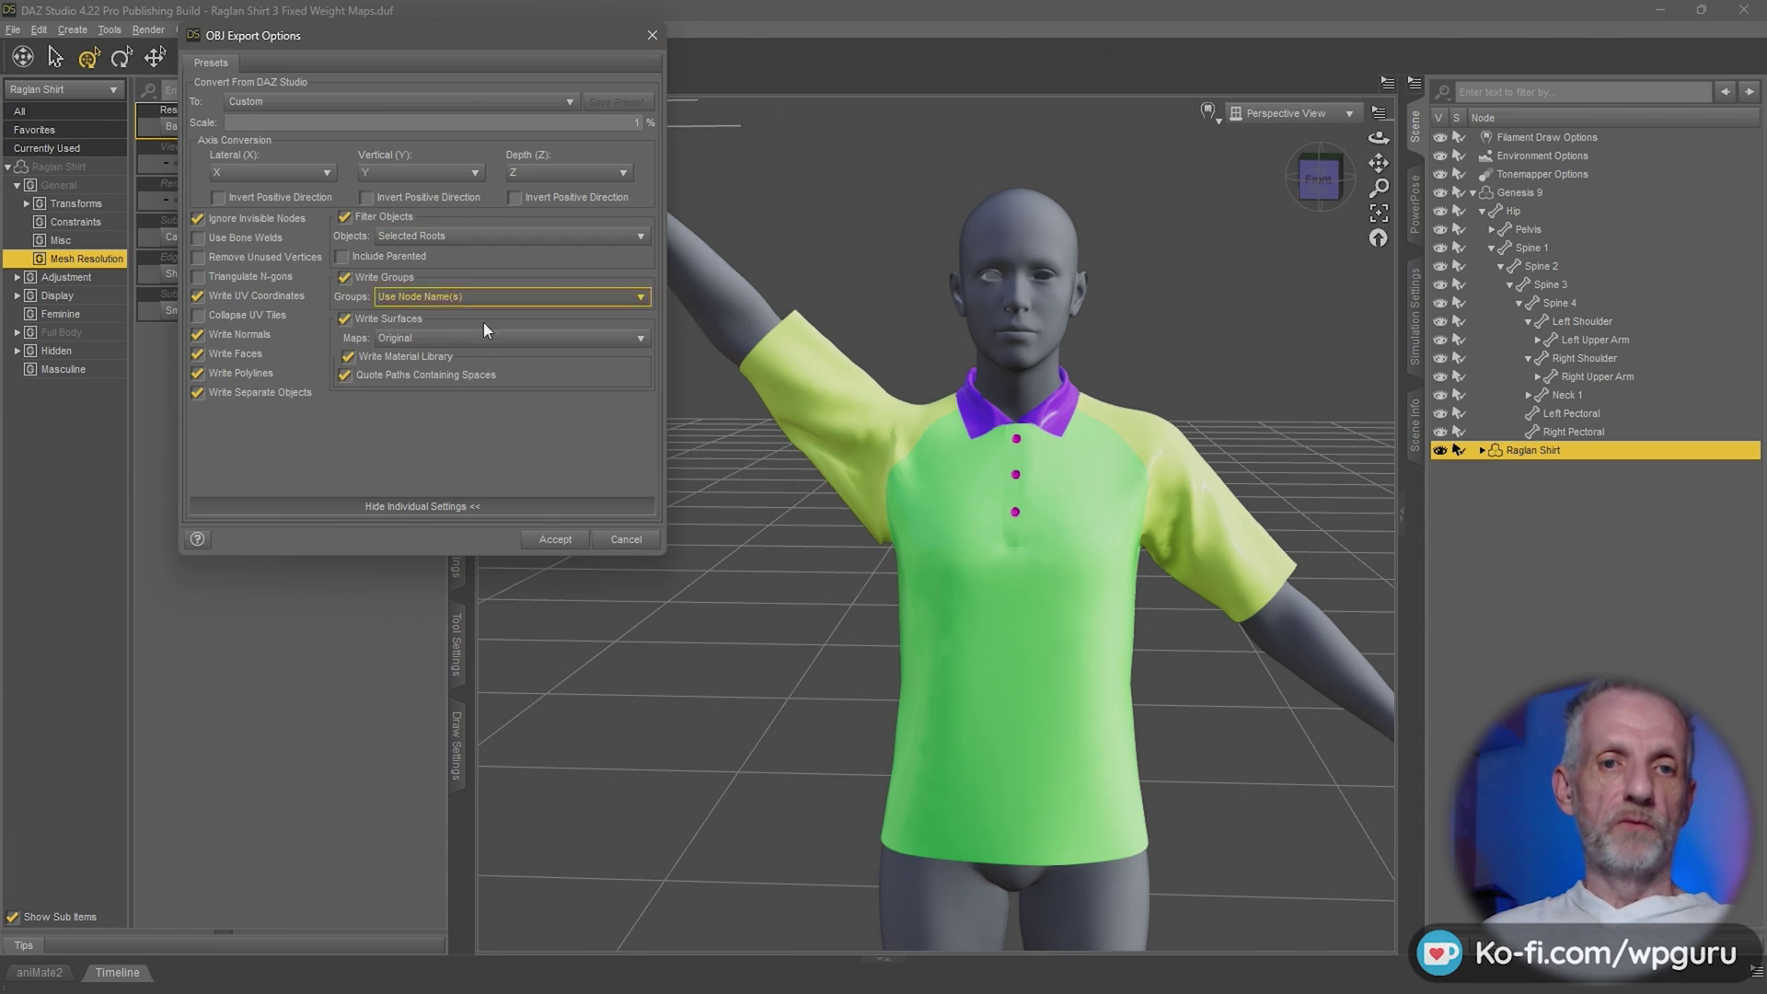
click(556, 540)
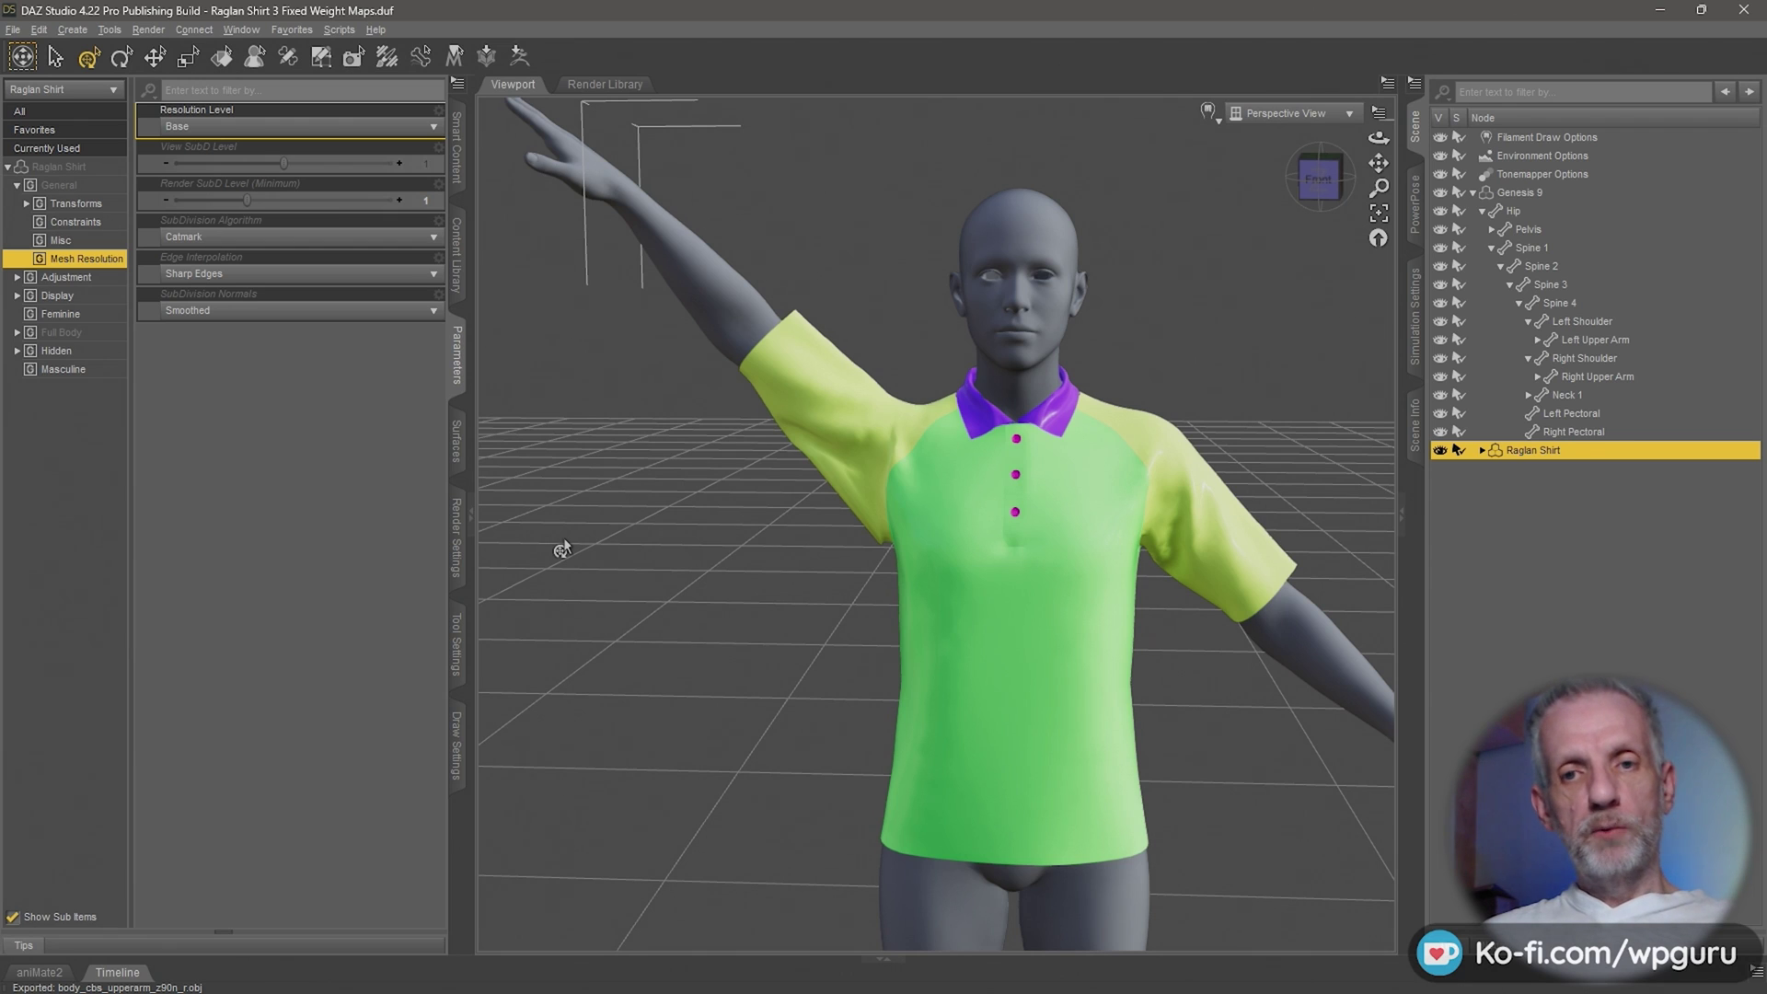
Switch to Blender and delete all the default scene objects.
key(alt+Tab)
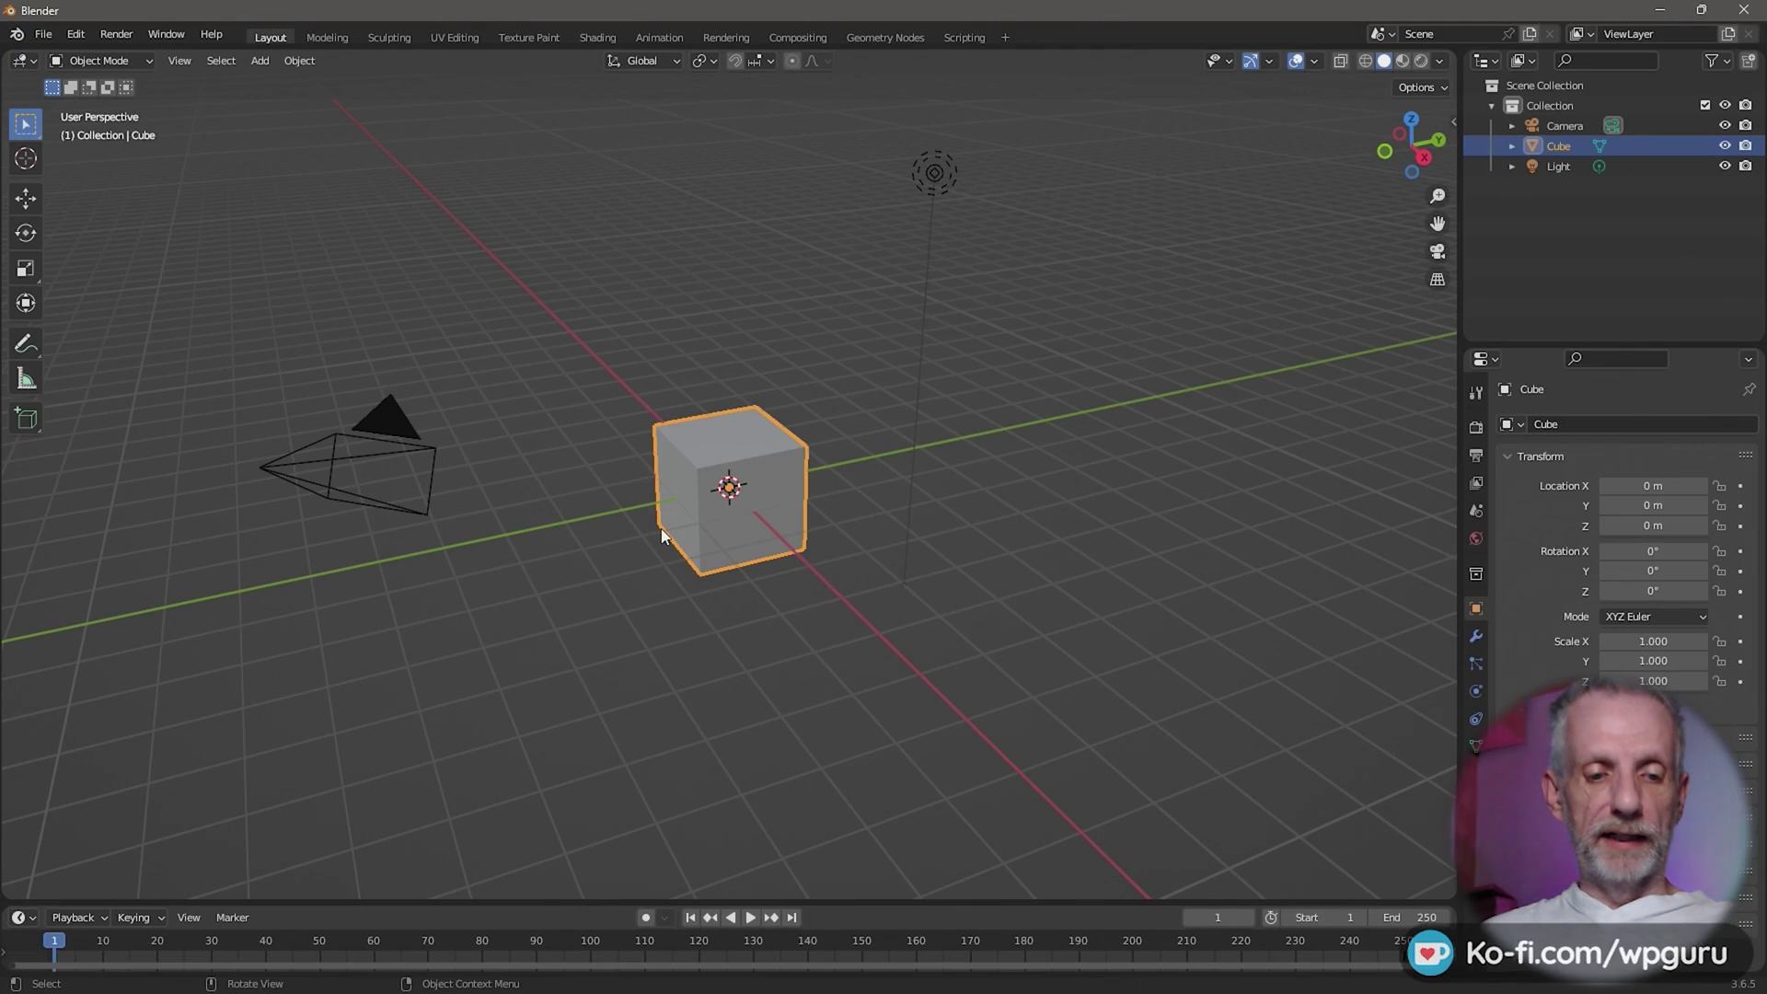
key(a)
key(x)
click(622, 525)
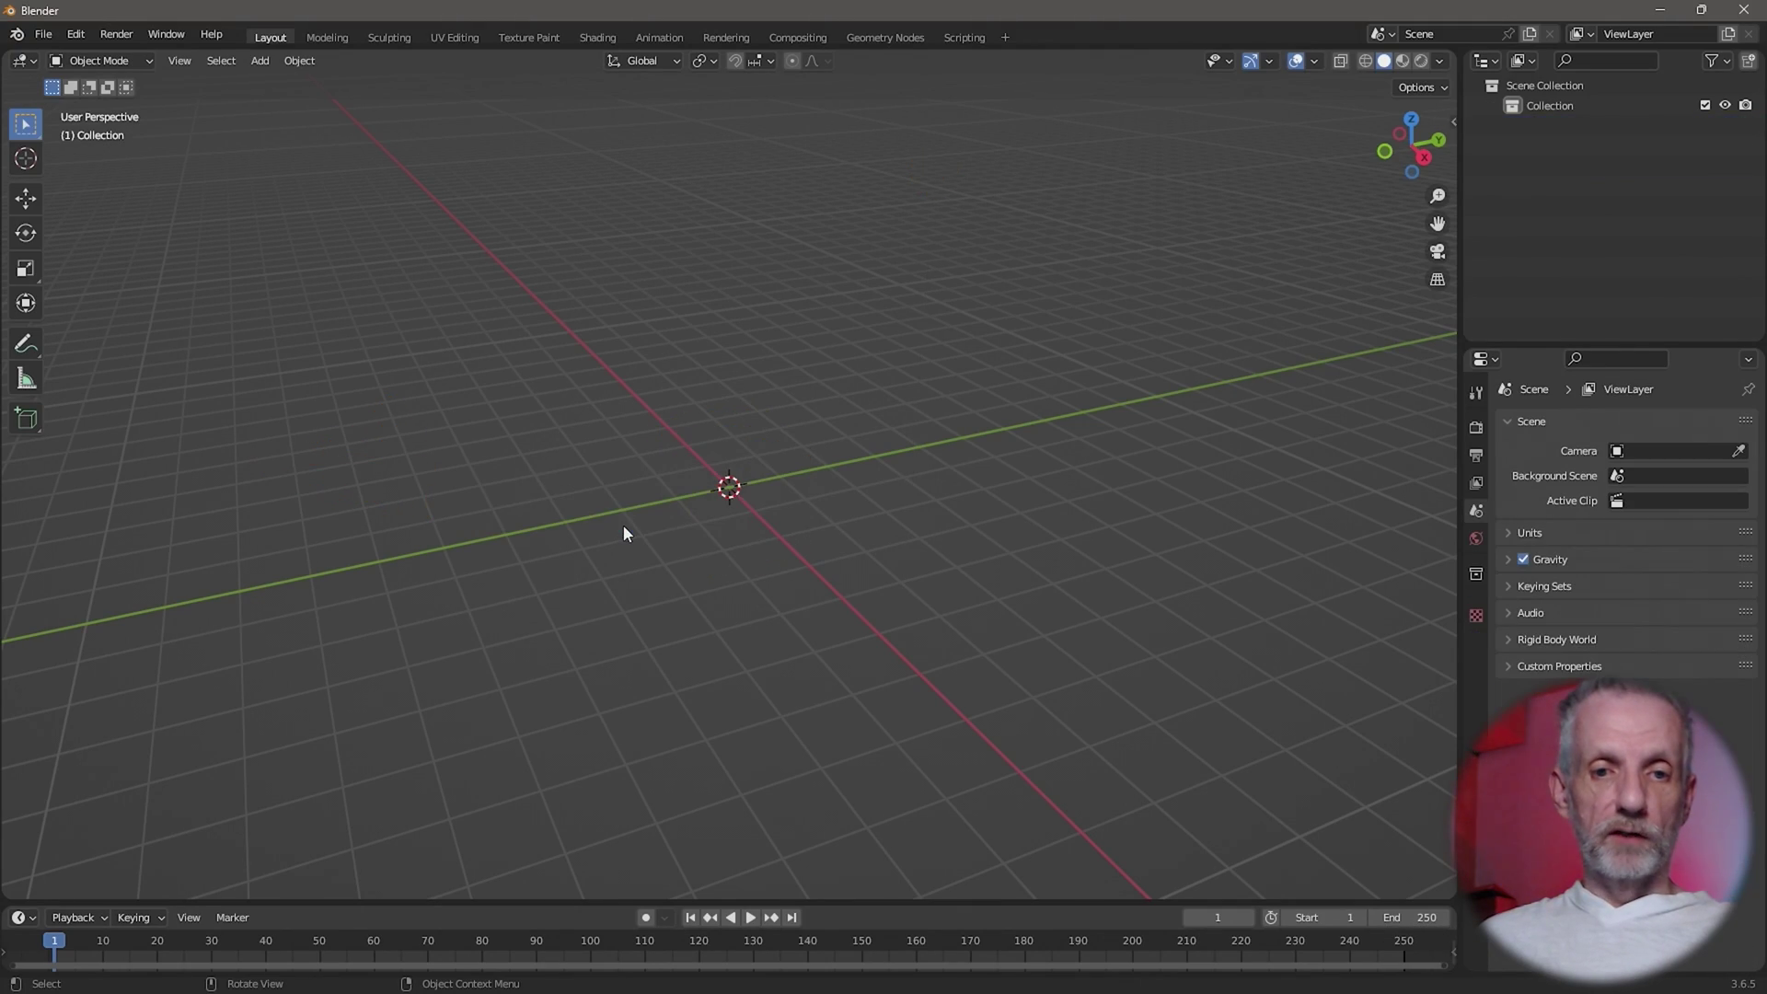
Import G9 Base.obj from the Desktop as a Wavefront OBJ with Split By Object turned off.
click(52, 33)
mouse_move(111, 304)
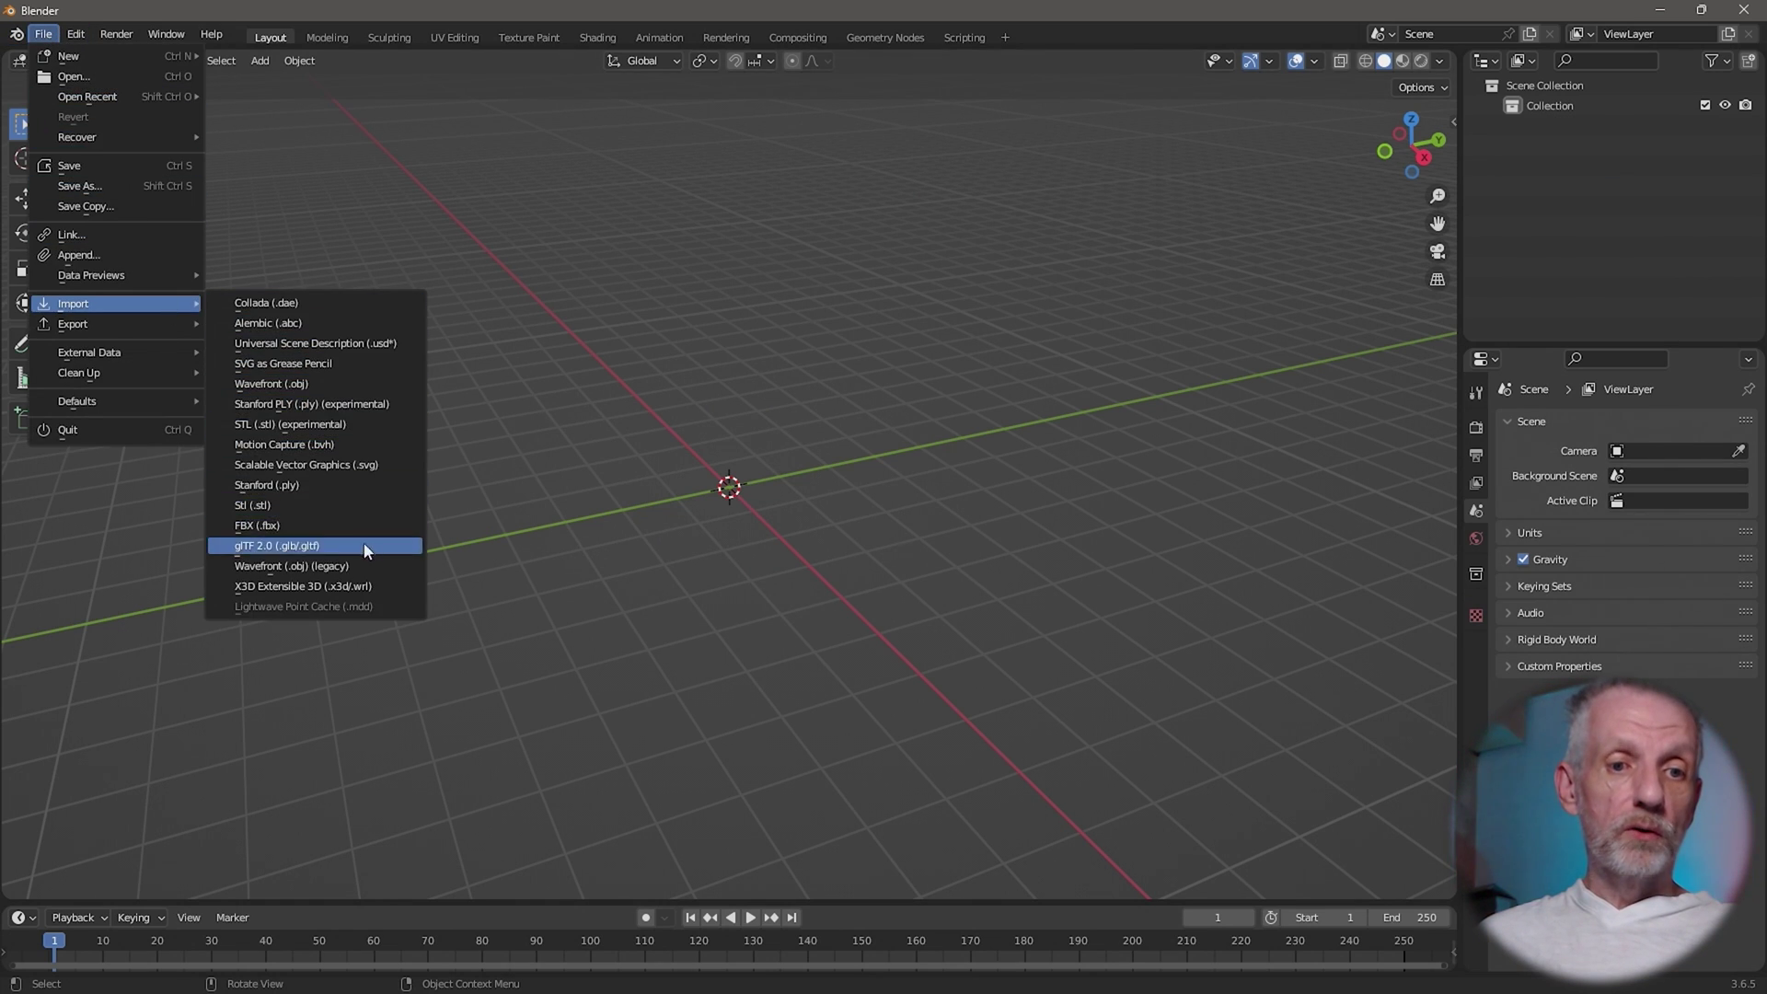
click(295, 383)
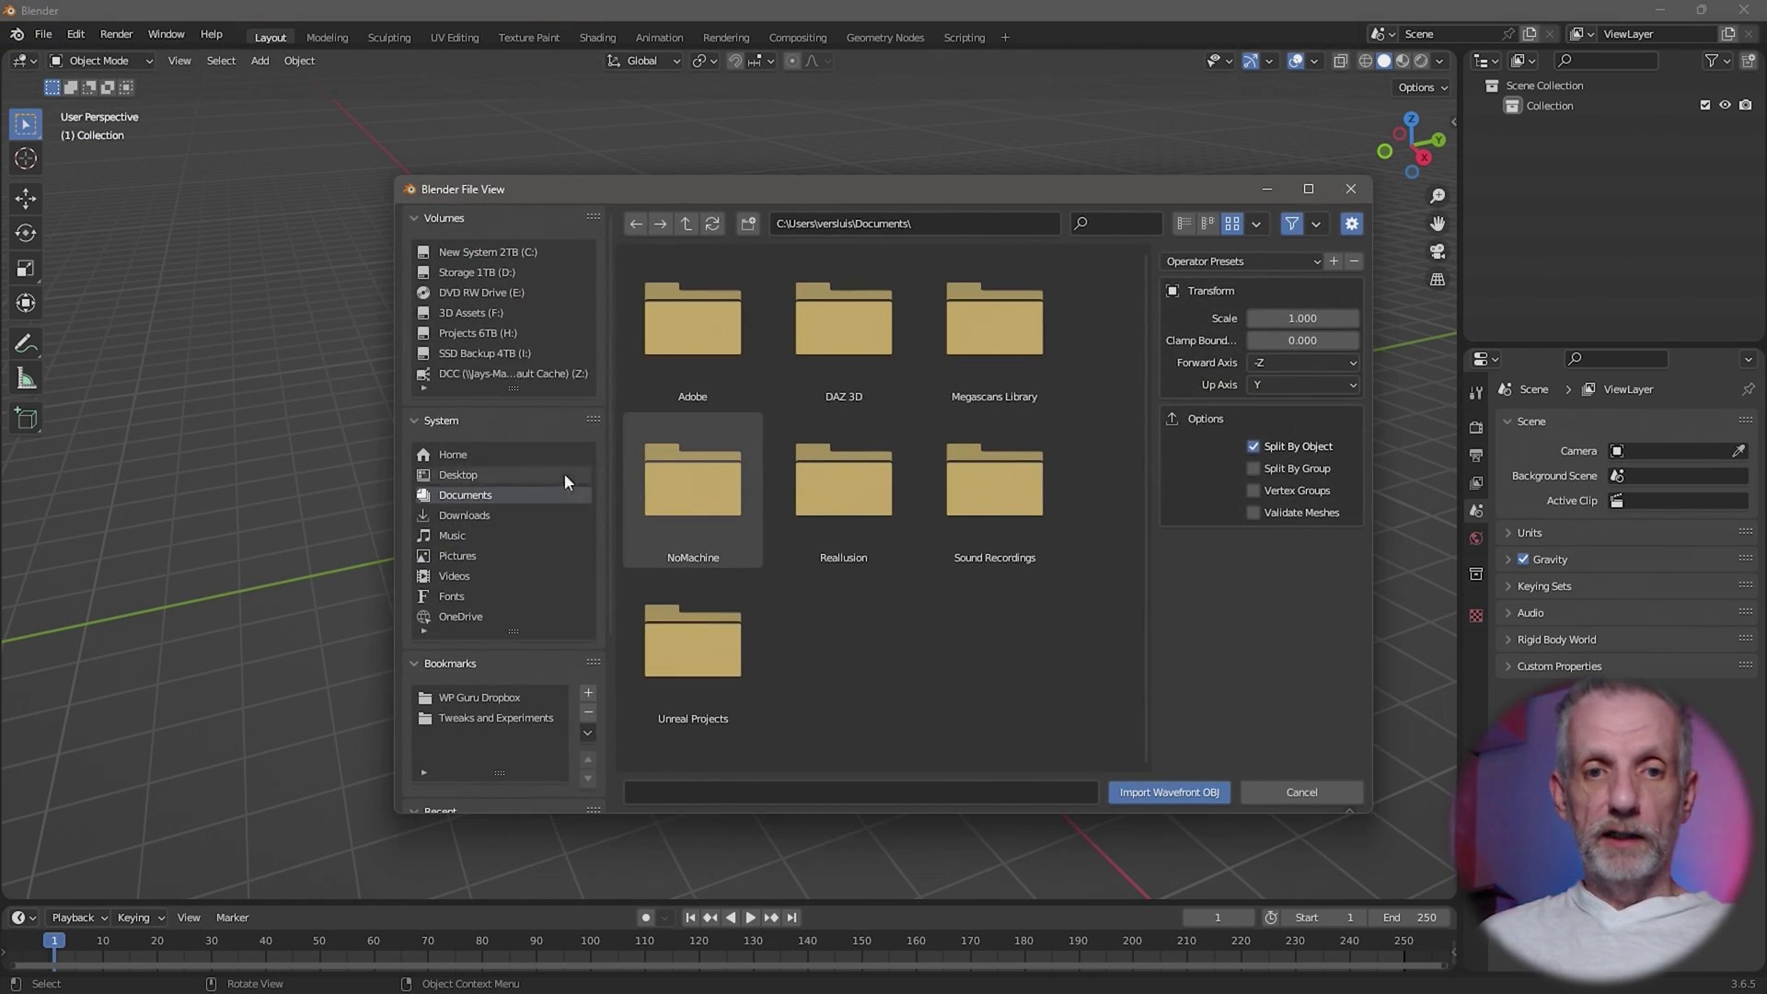
click(512, 474)
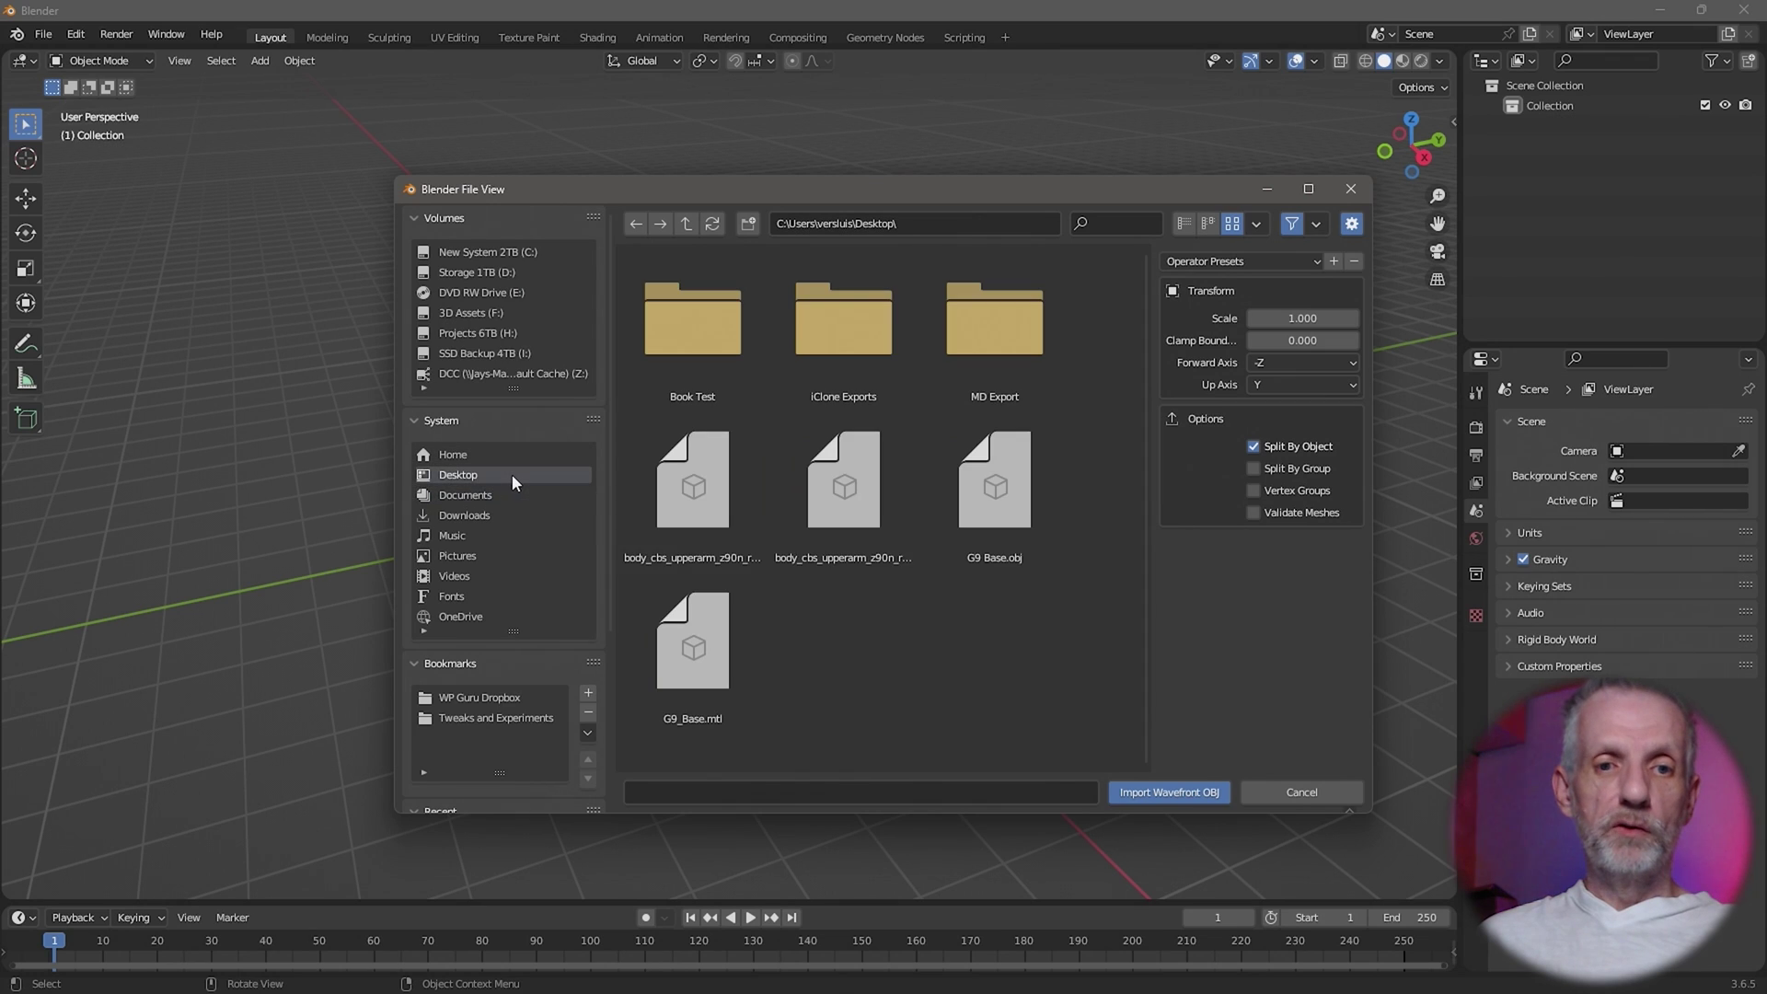
click(1007, 506)
click(1253, 447)
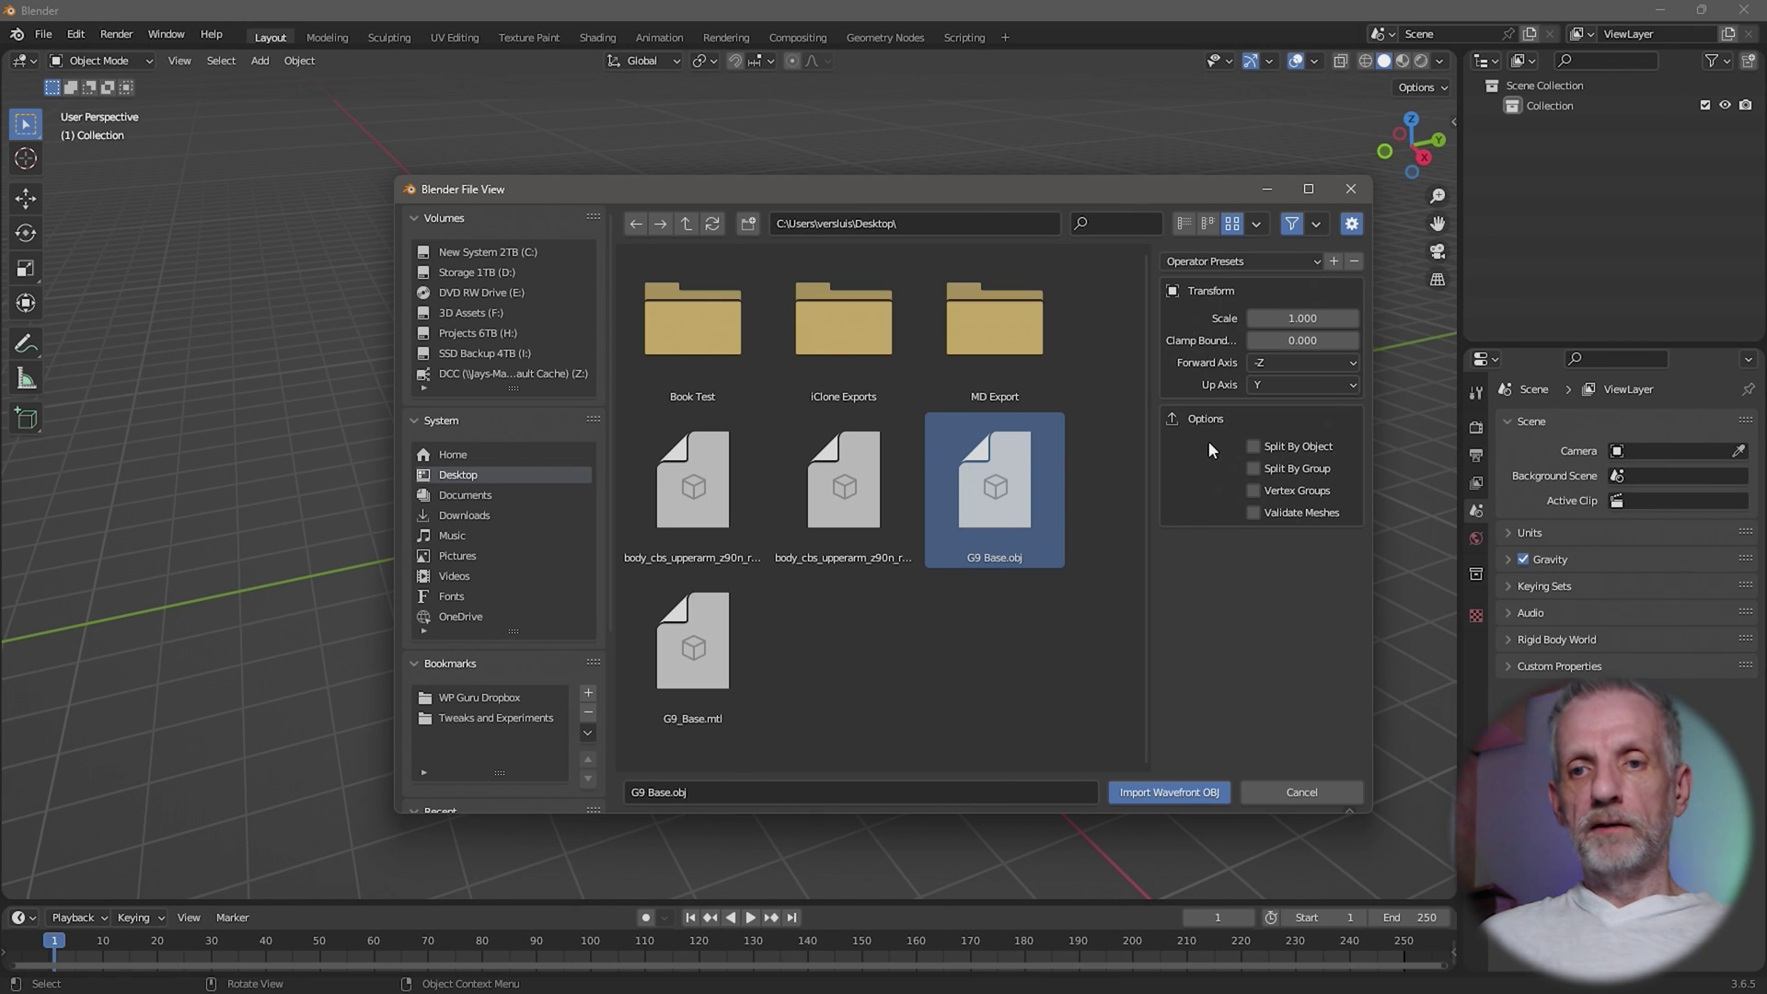
click(1202, 791)
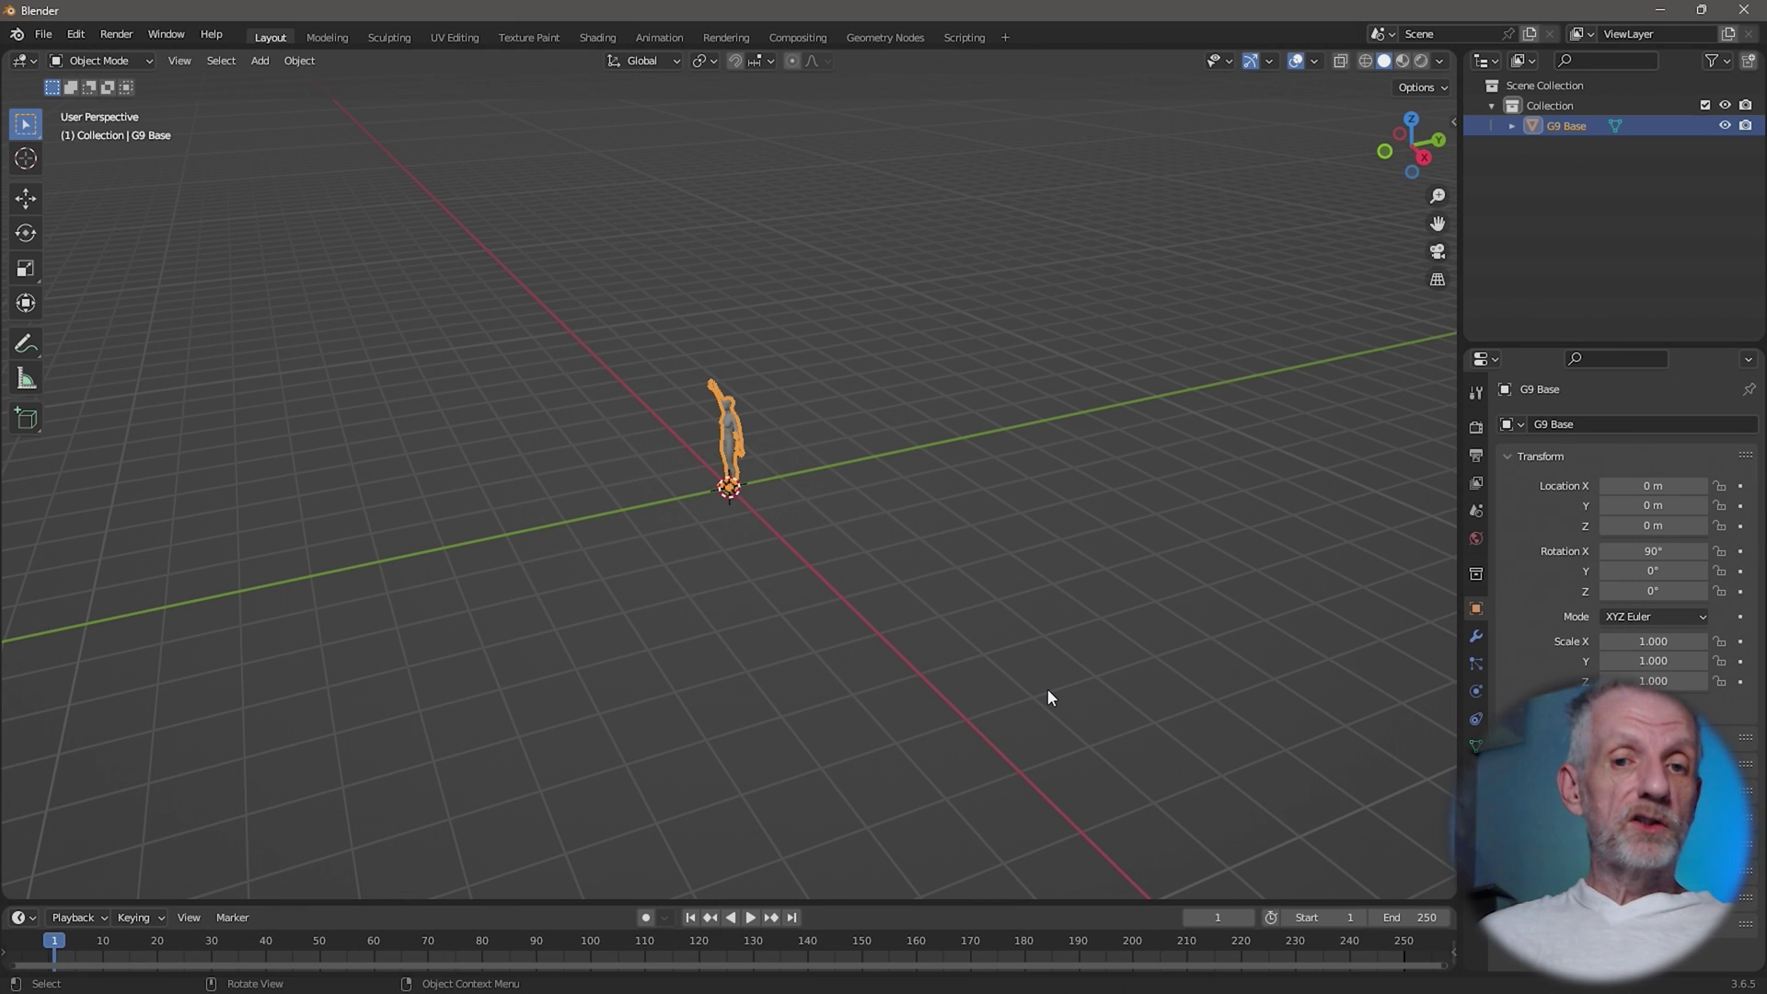
Import body_cbs_upperarm_z90n_r.obj from the Desktop as a Wavefront OBJ alongside the G9 Base figure.
key(KP_Decimal)
middle_drag(858, 611, 980, 580)
key(ctrl+p)
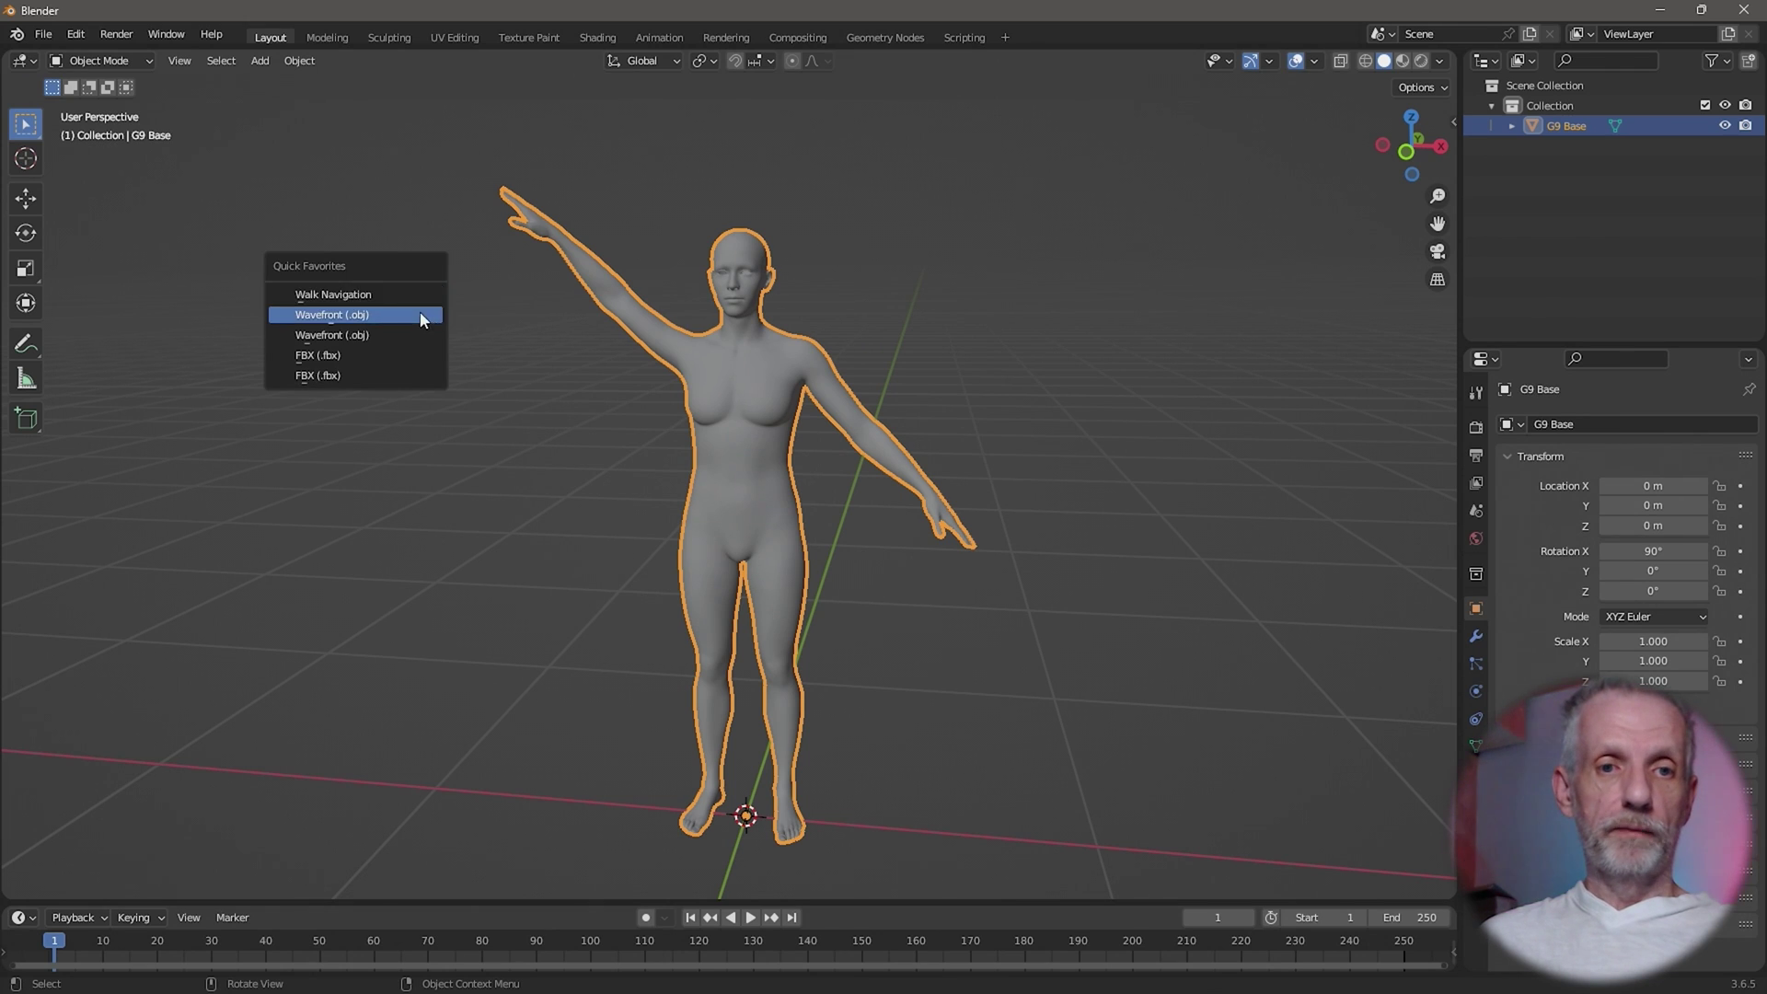
key(q)
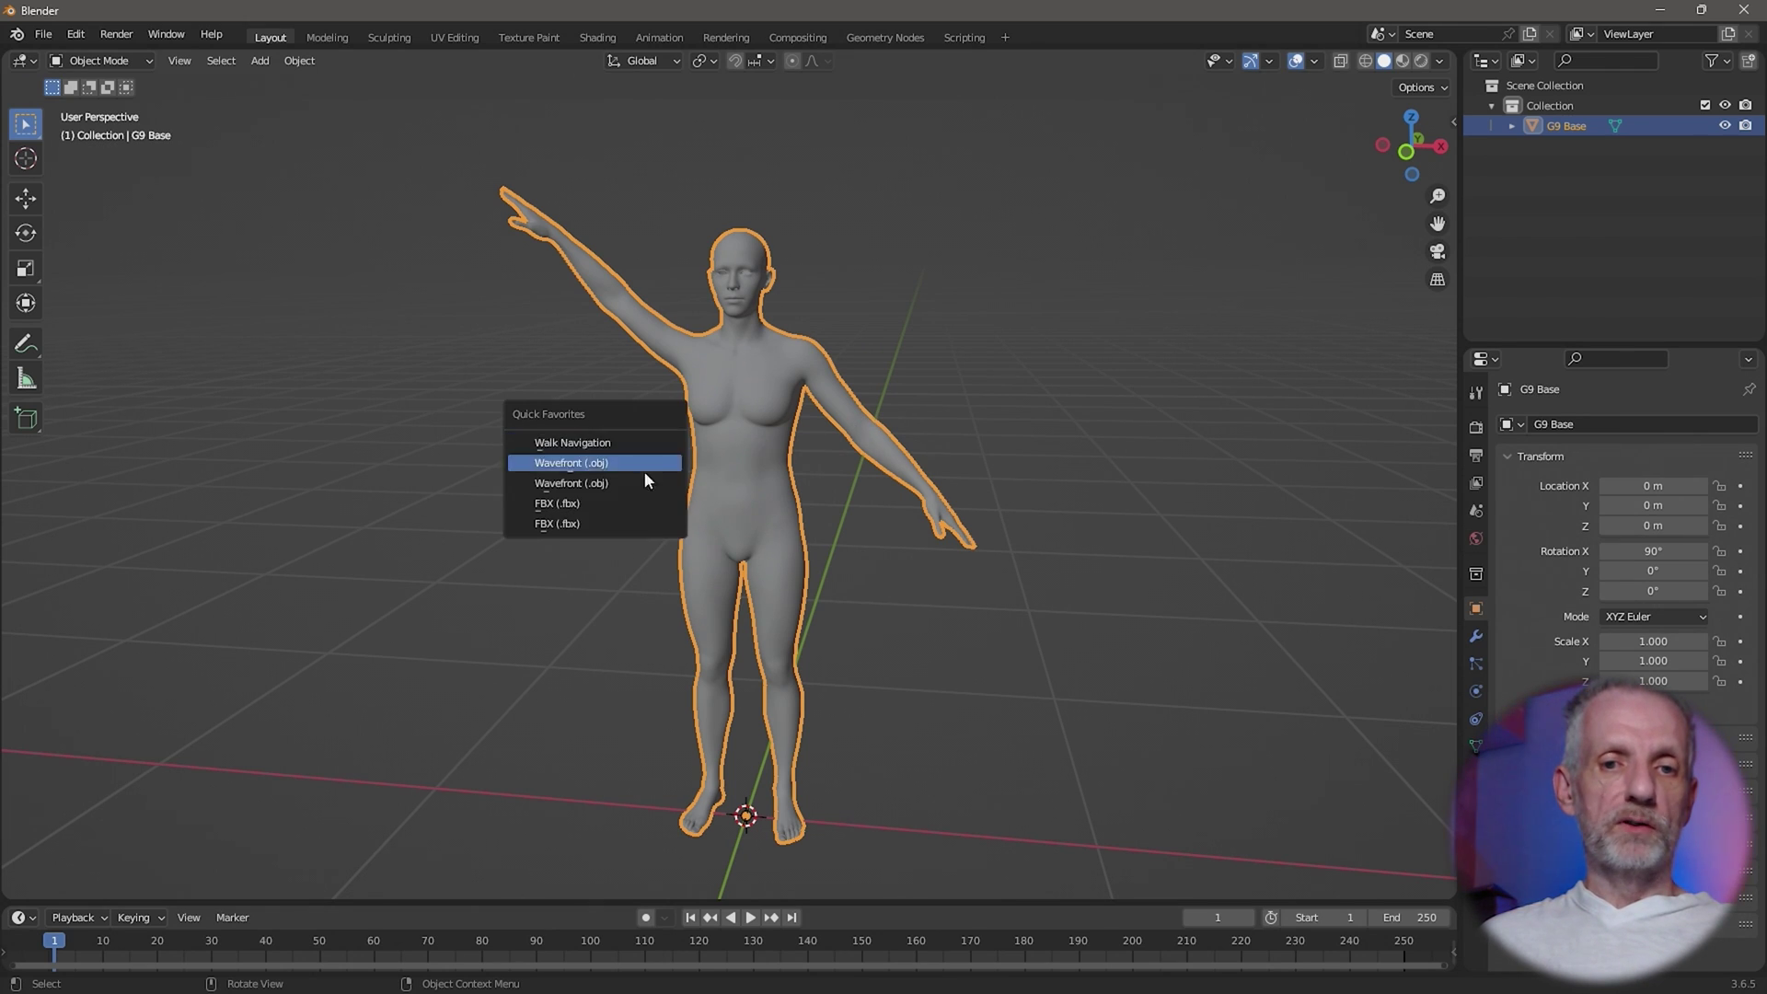
click(618, 465)
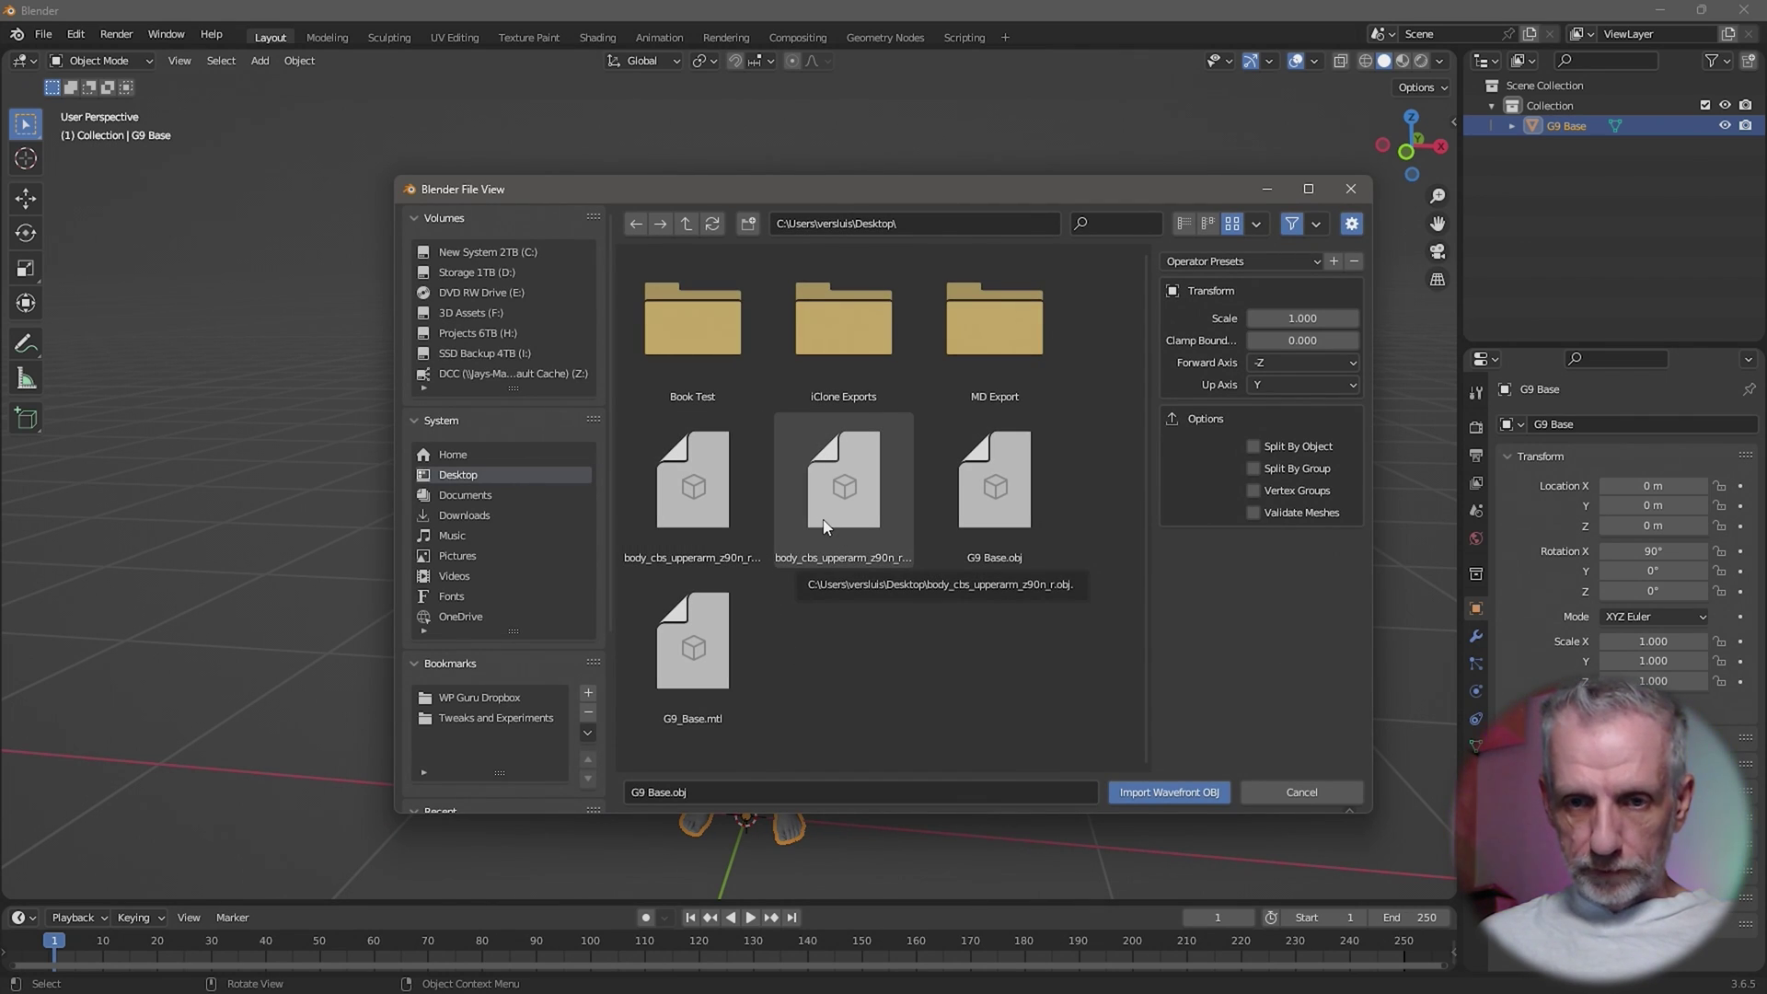
click(755, 510)
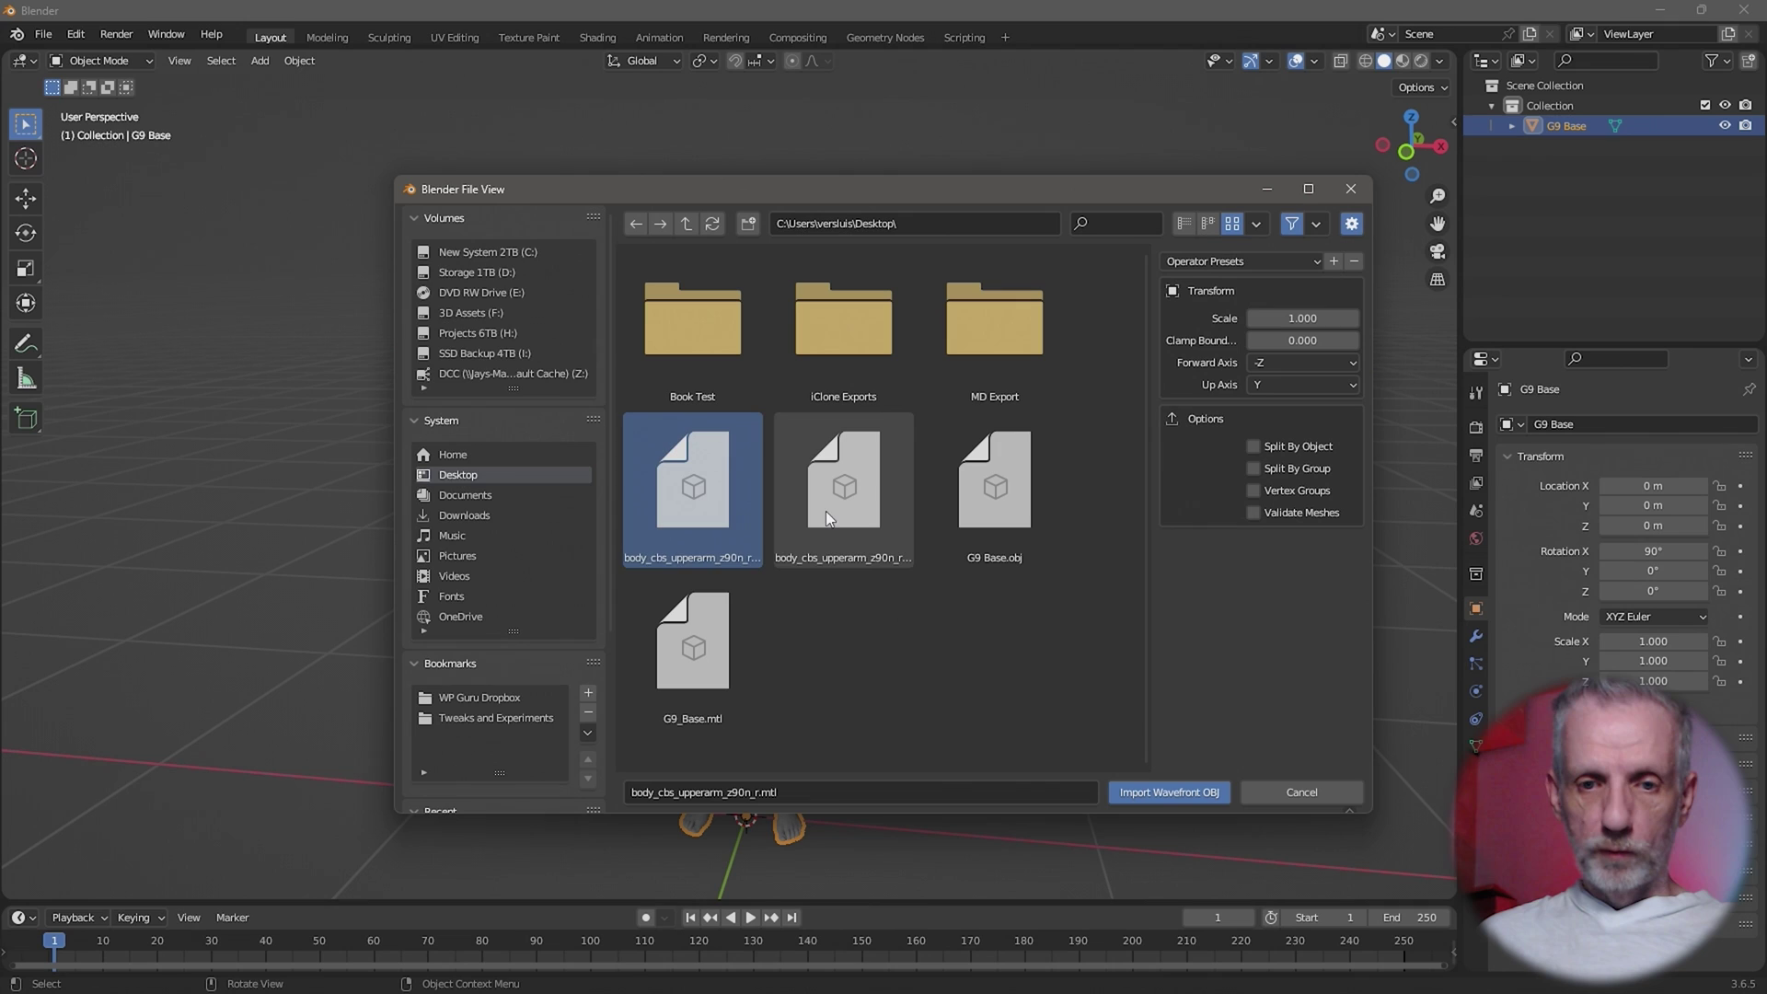
click(899, 499)
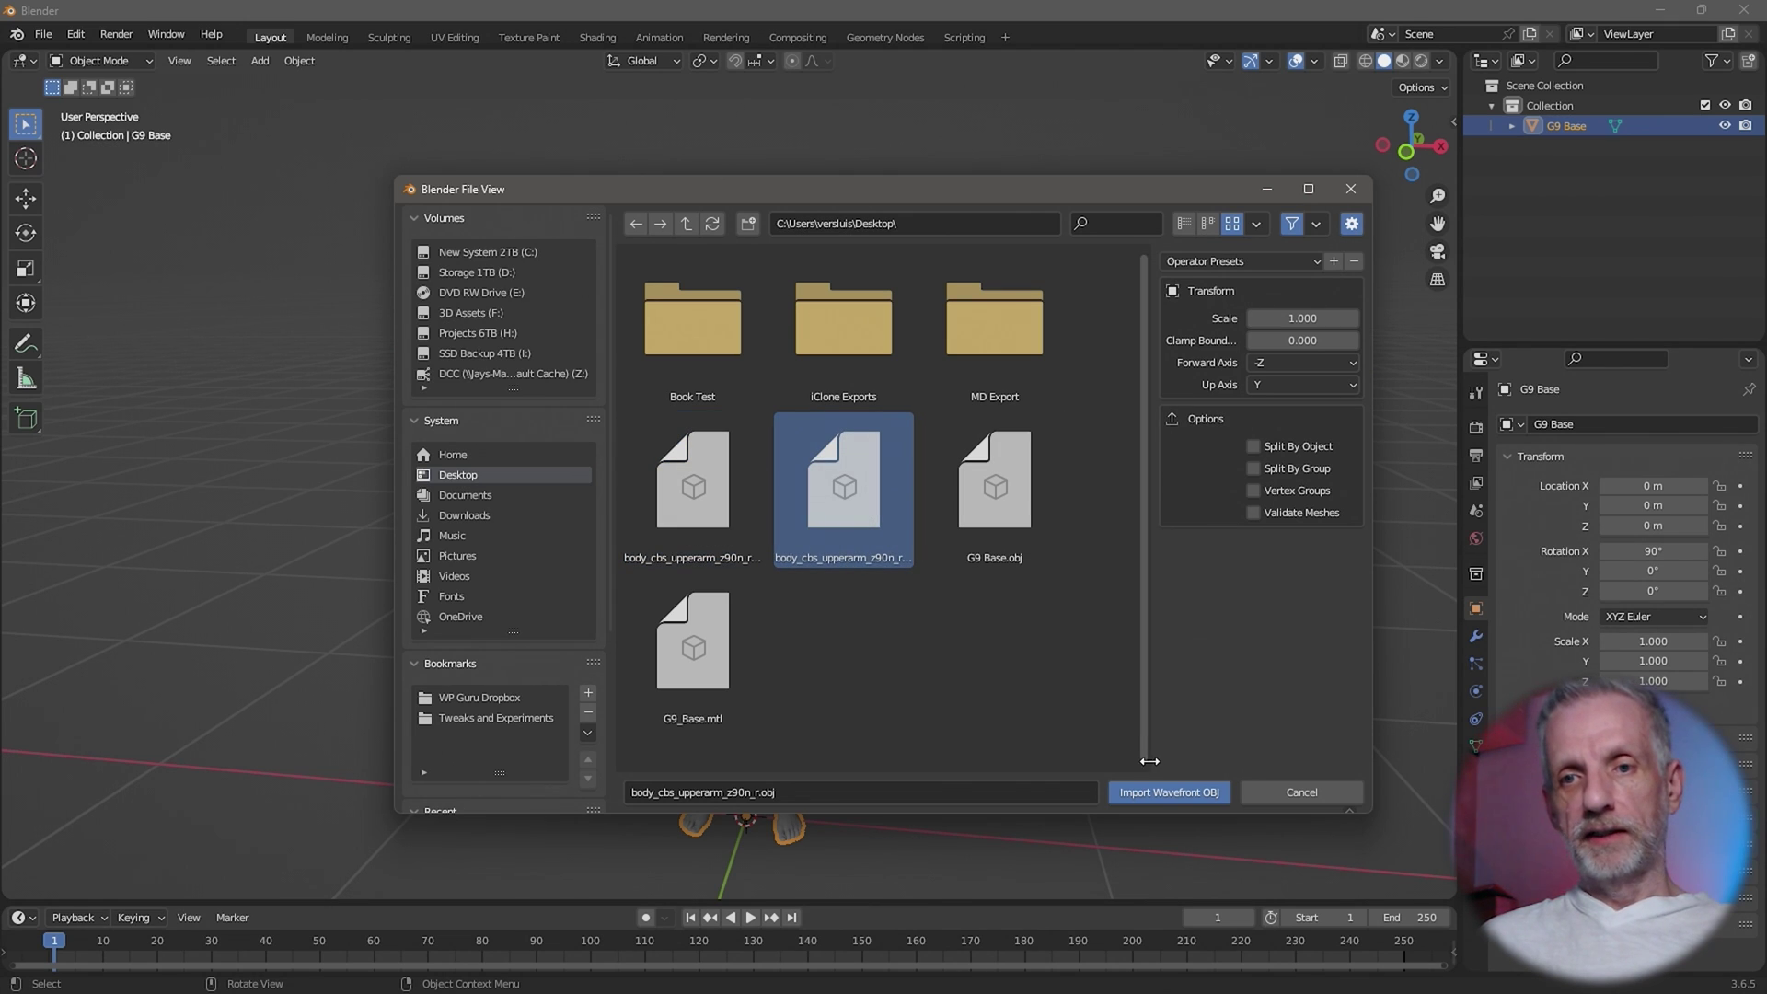
click(1182, 792)
Select the body_cbs_upperarm_z90n_r shirt and switch it to Sculpt Mode.
scroll(1158, 737, up, 3)
alt+middle_drag(1134, 678, 898, 438)
scroll(998, 543, up, 3)
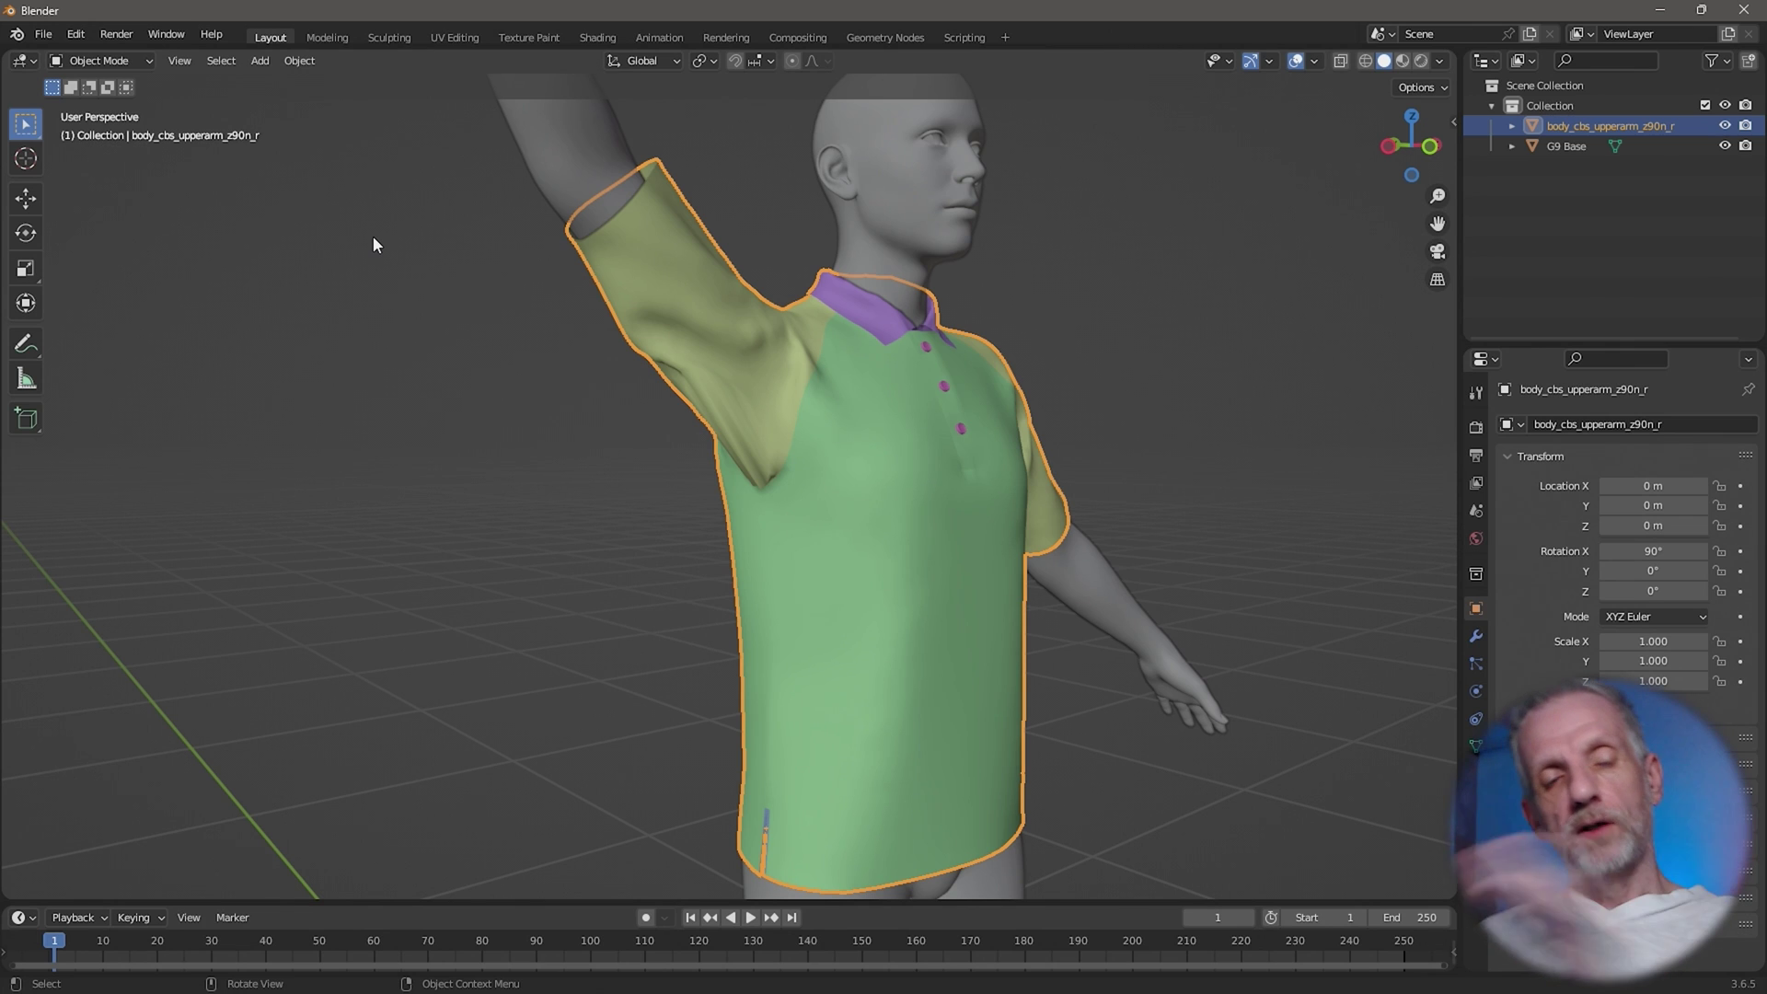
middle_drag(644, 451, 662, 455)
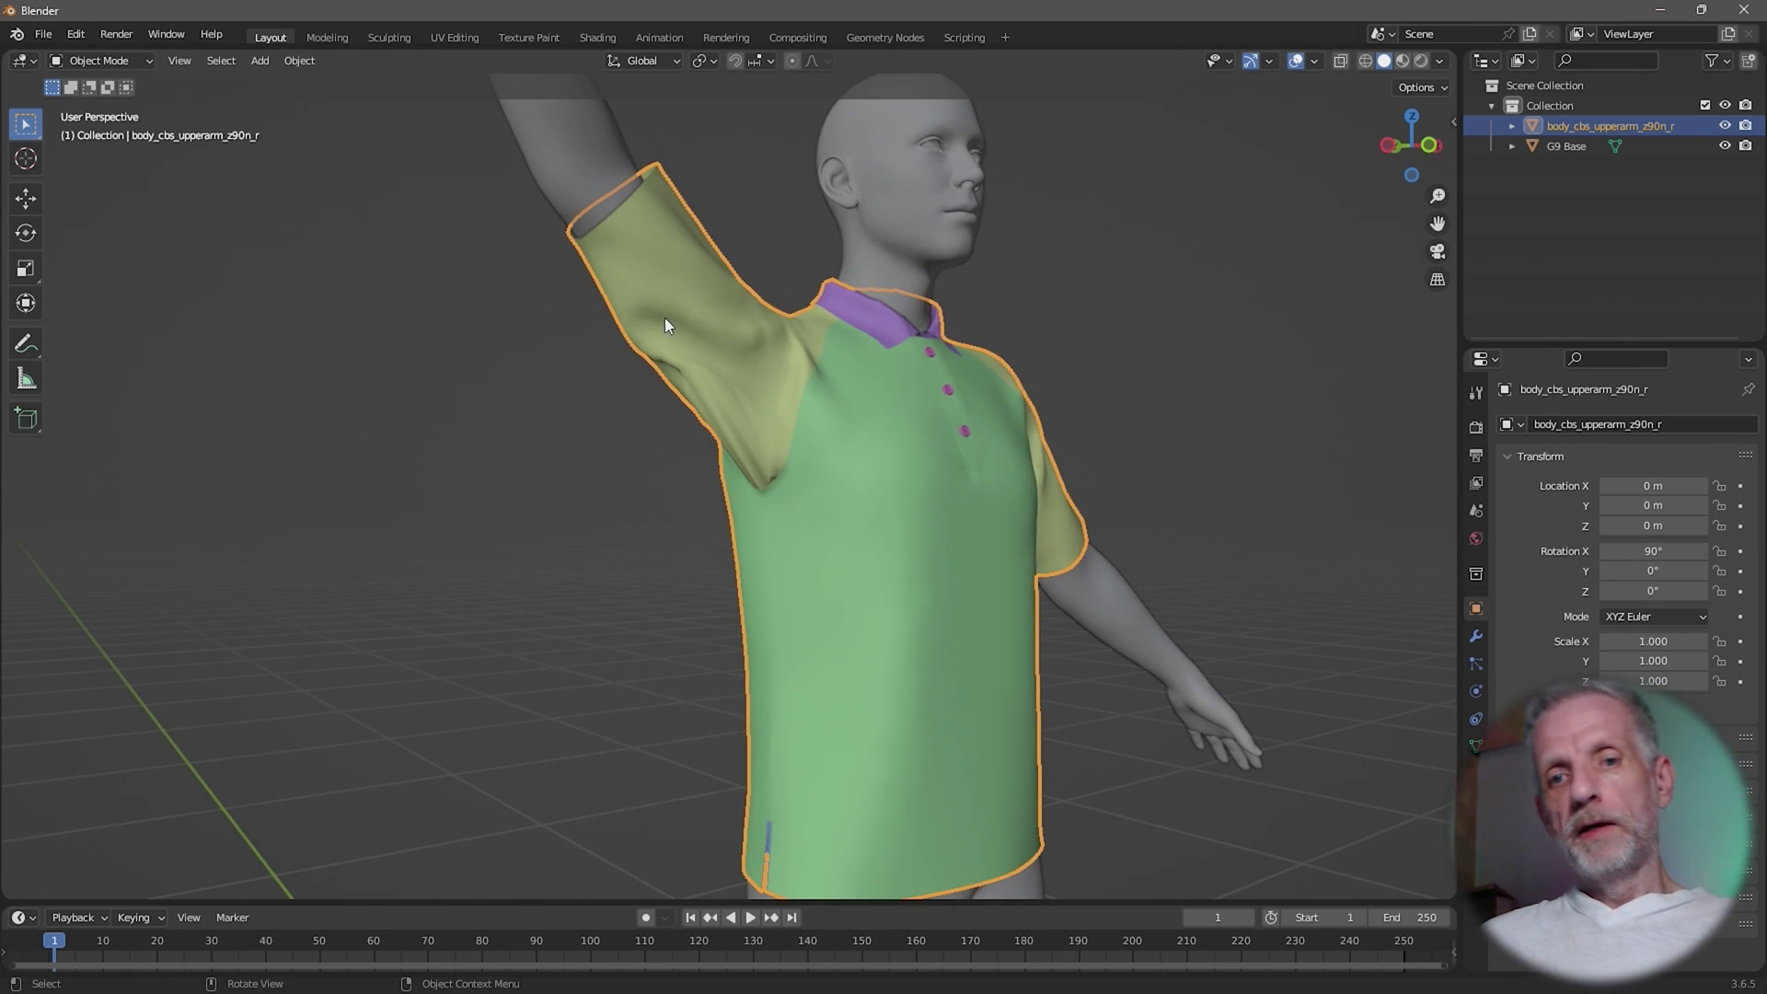
middle_drag(665, 316, 674, 363)
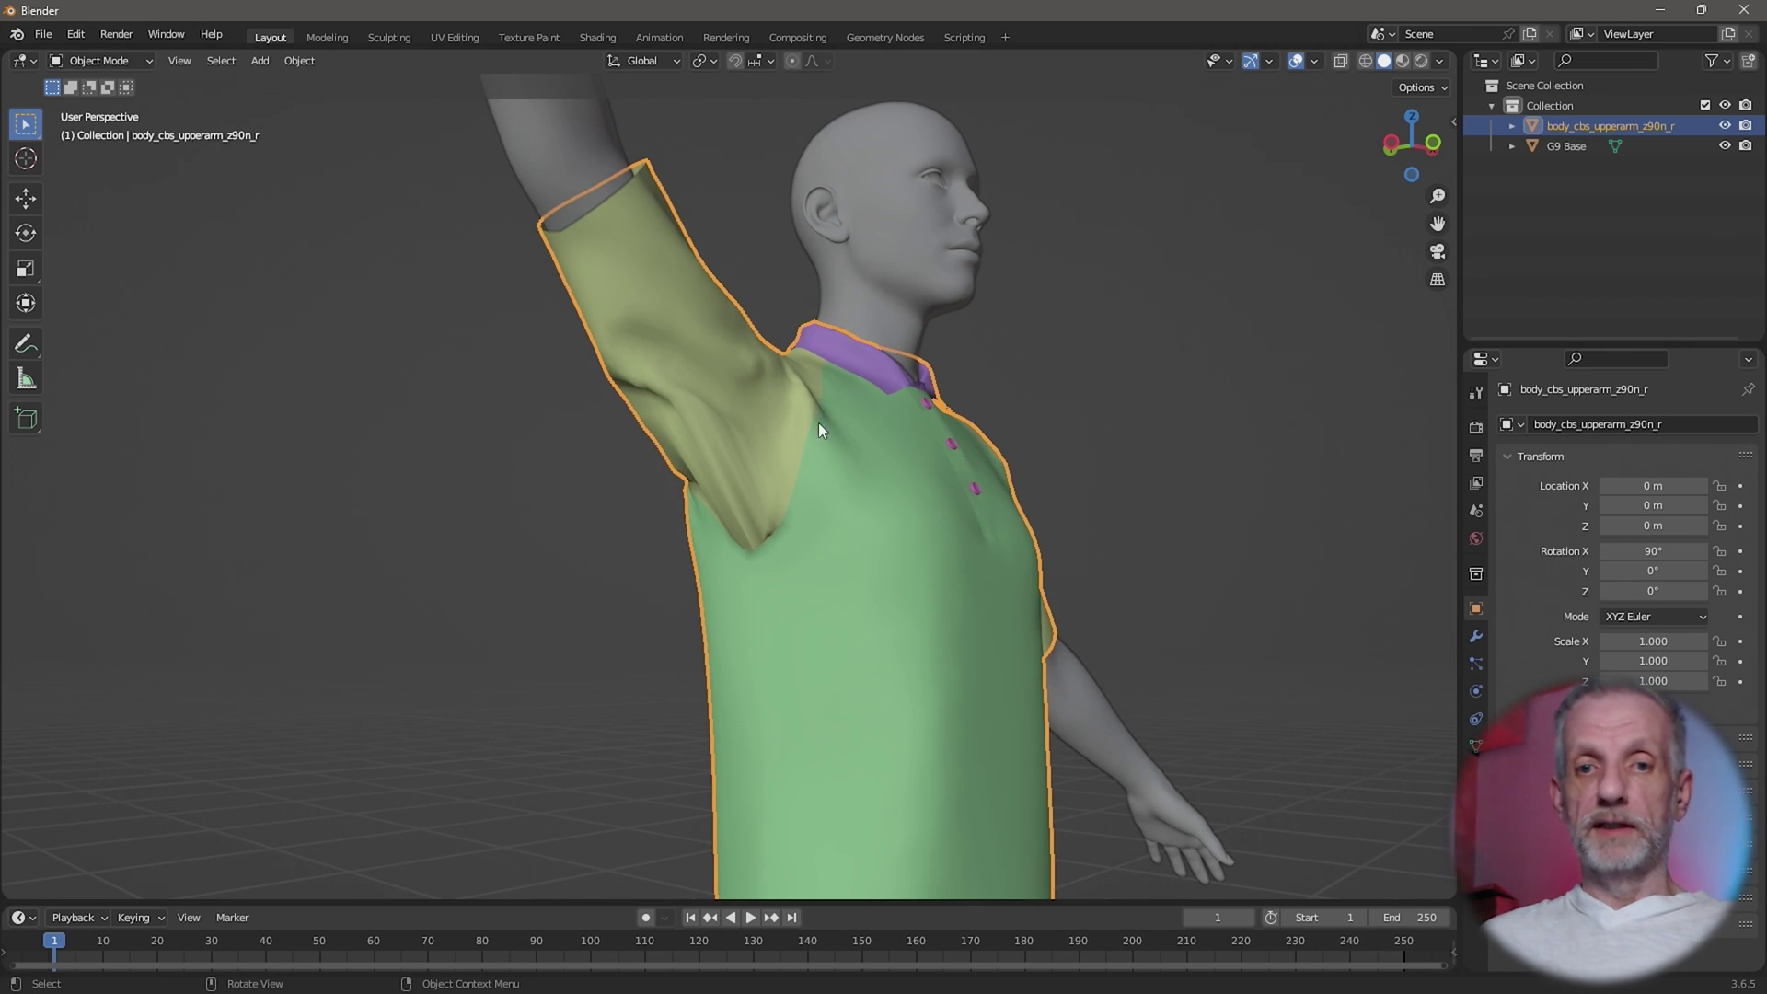
click(899, 262)
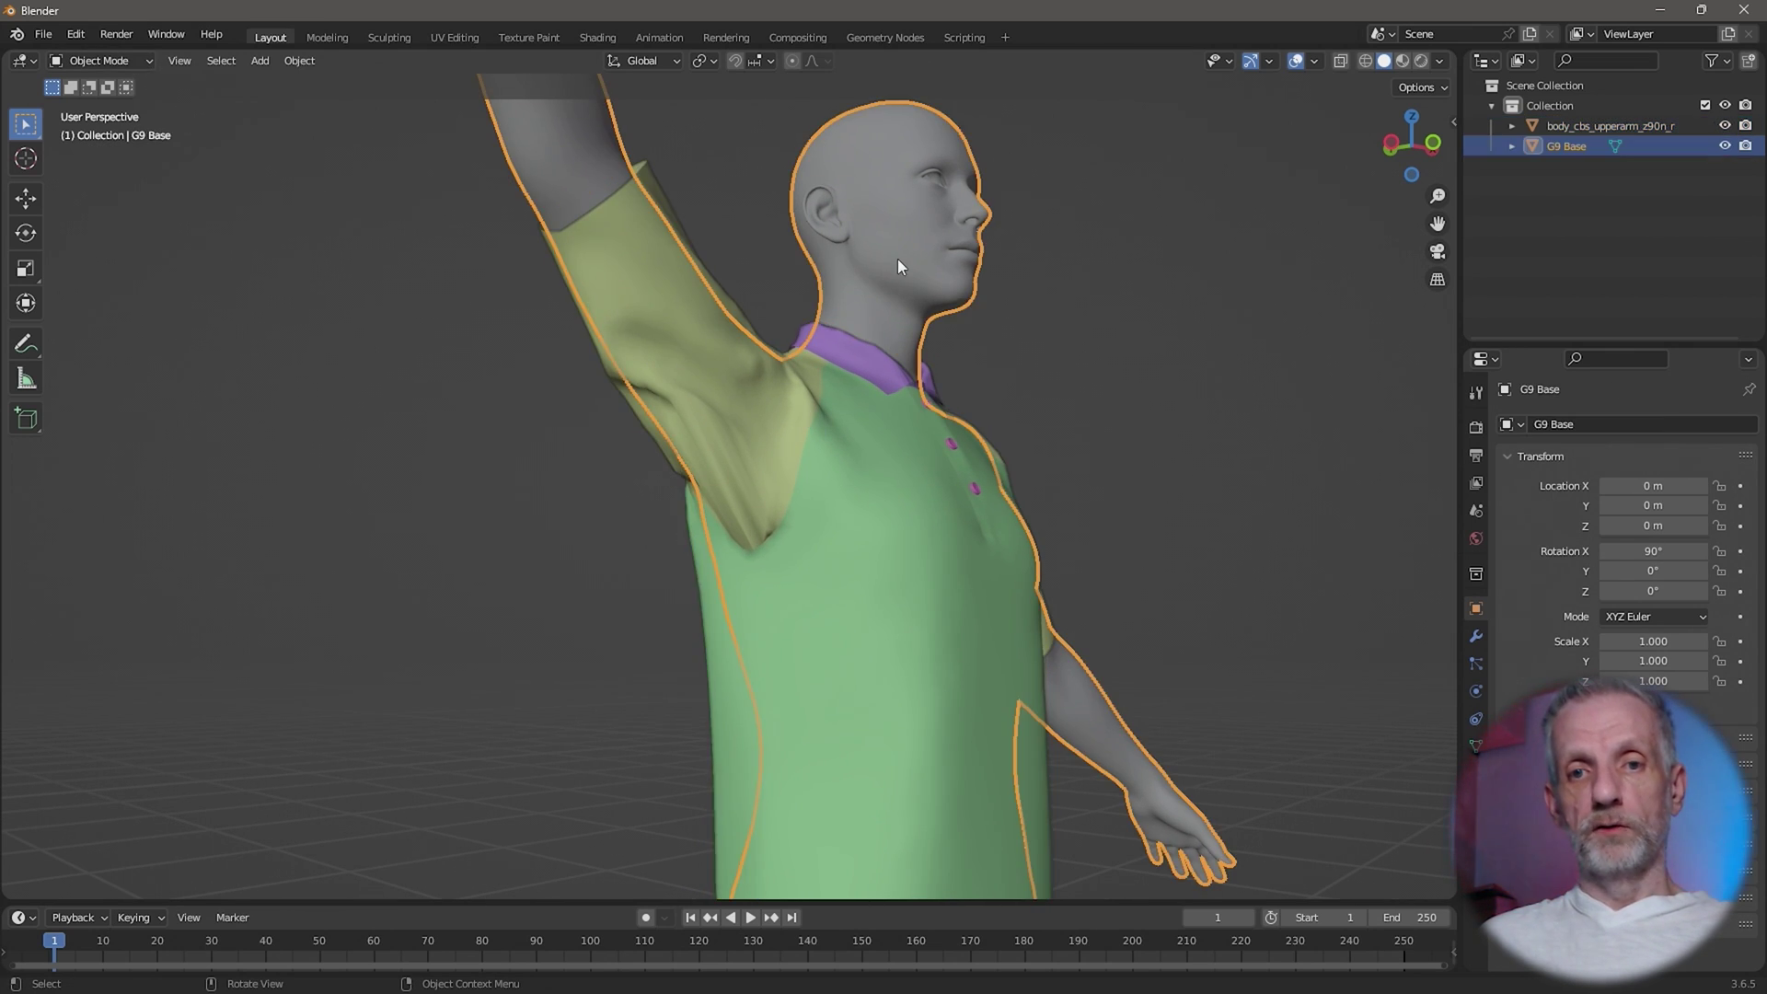
click(828, 469)
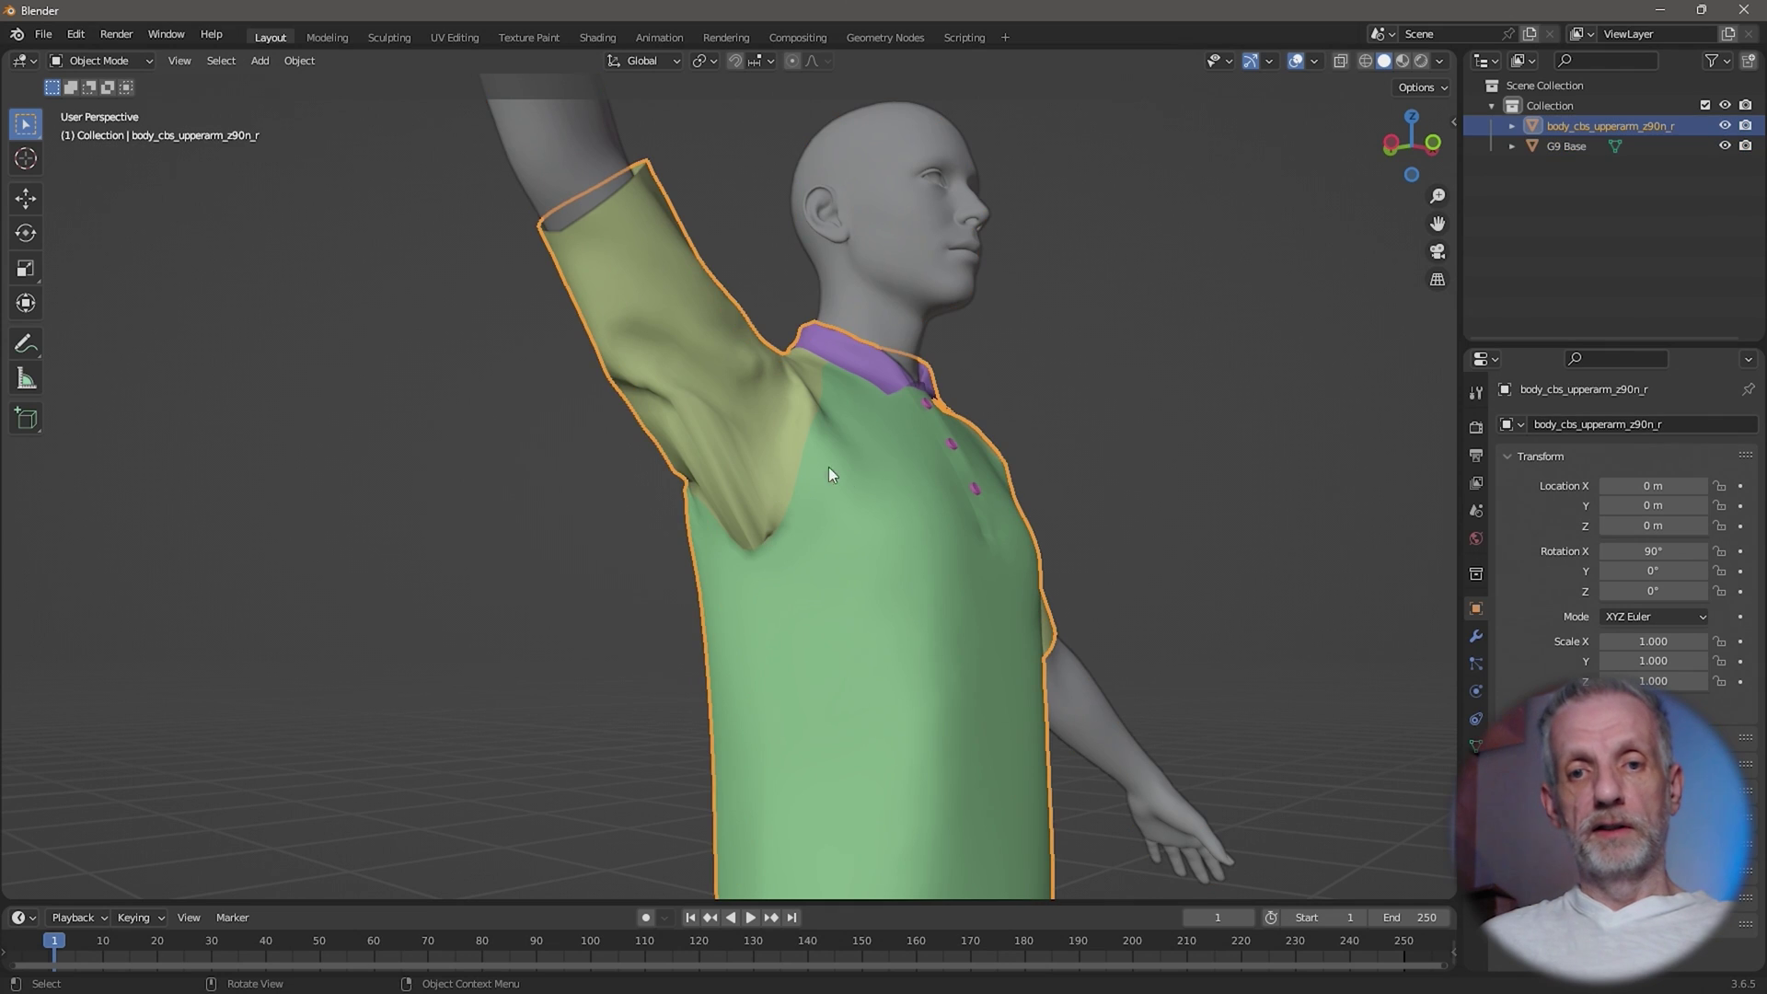
click(136, 60)
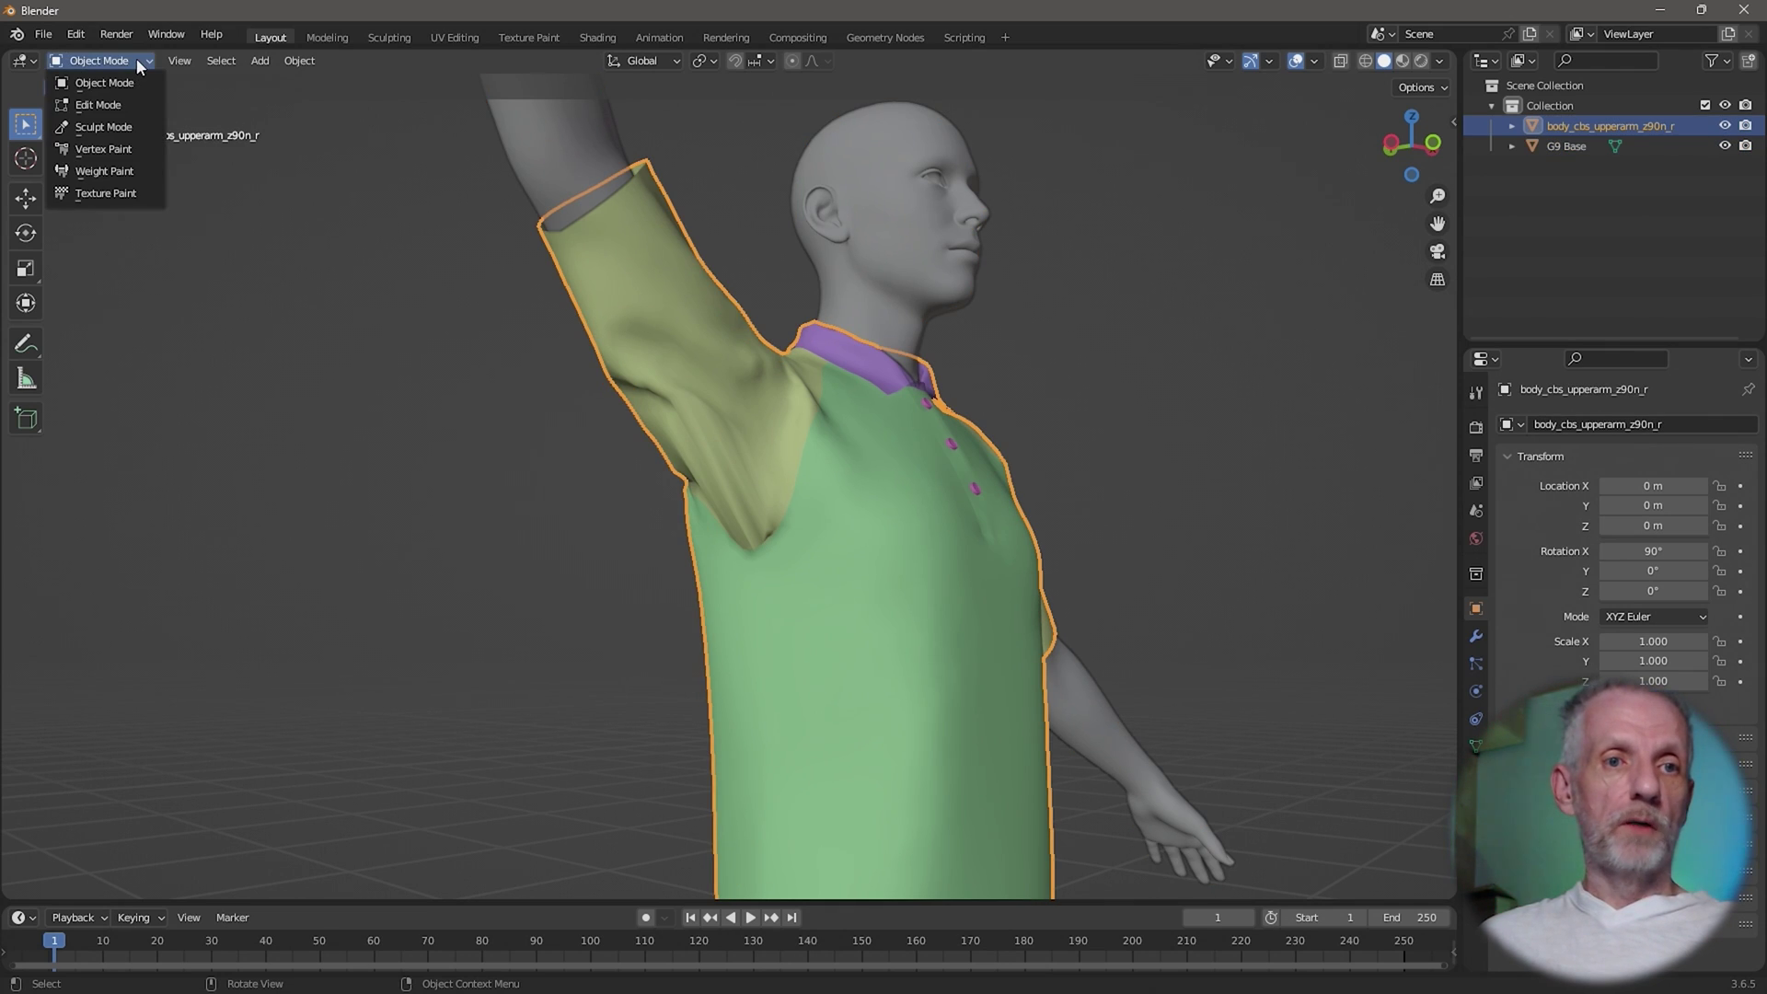
click(134, 133)
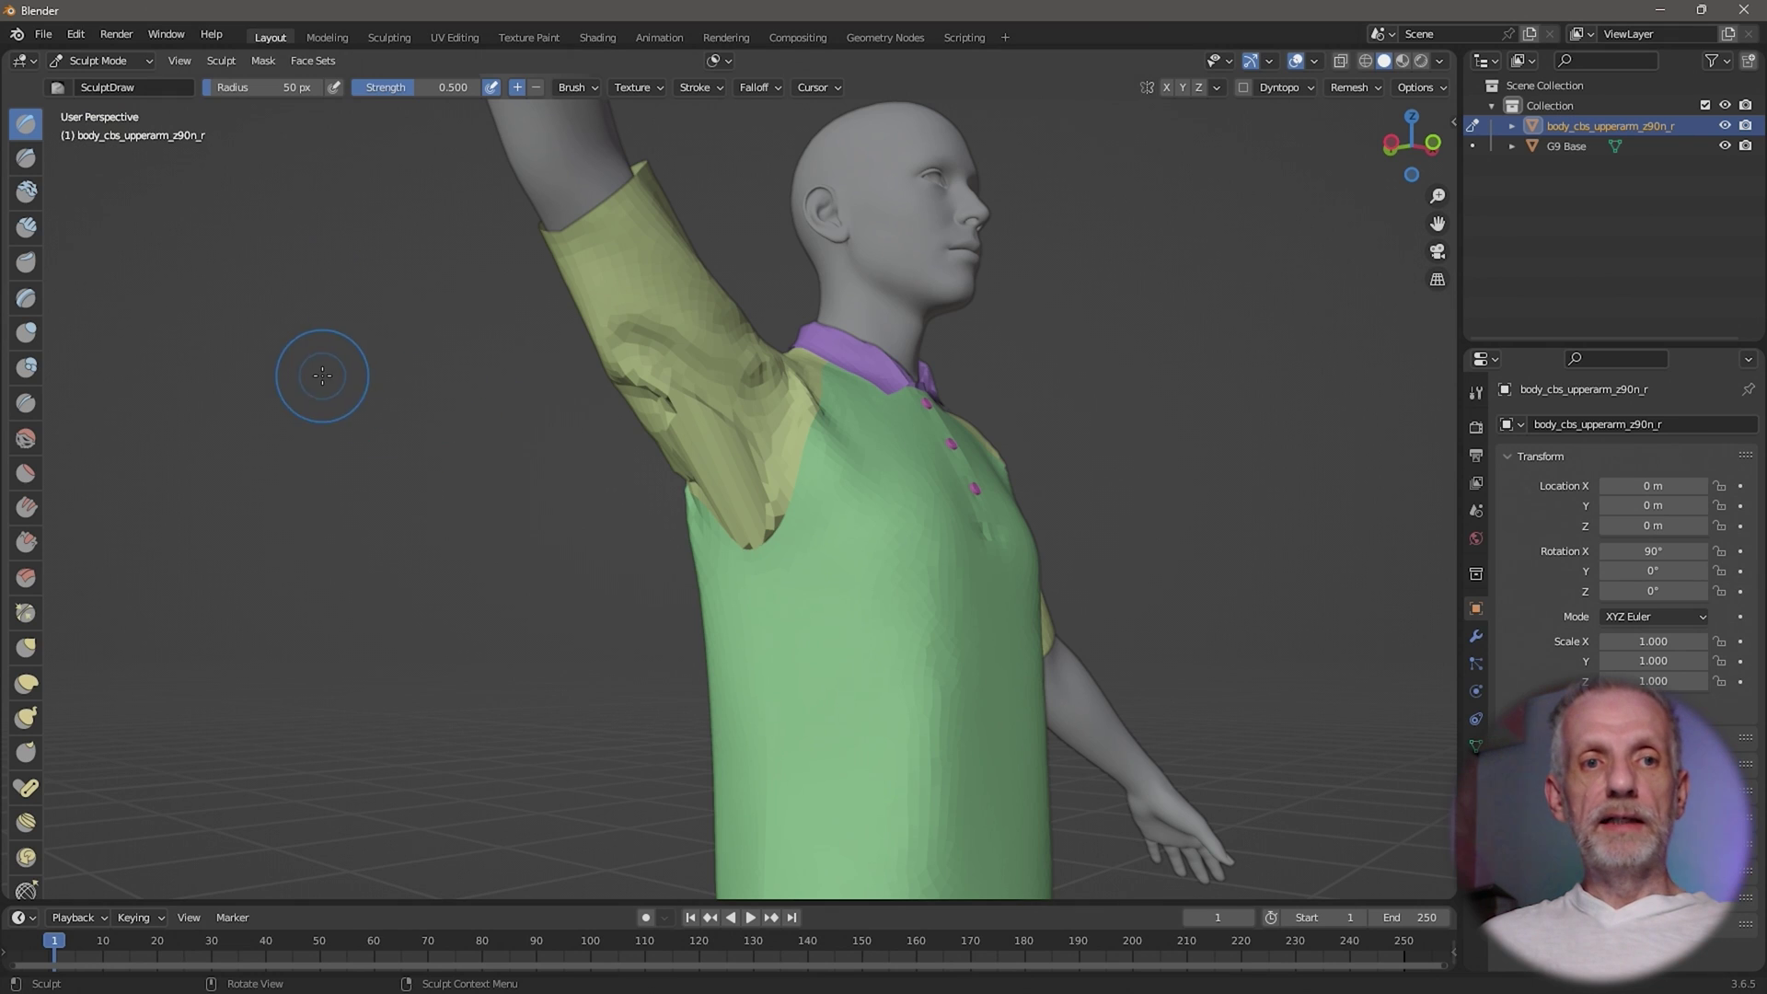
Widen the sculpt tool list to show the brush names and activate the Smooth brush.
mouse_move(41, 369)
mouse_down()
mouse_move(215, 369)
mouse_move(54, 364)
mouse_up()
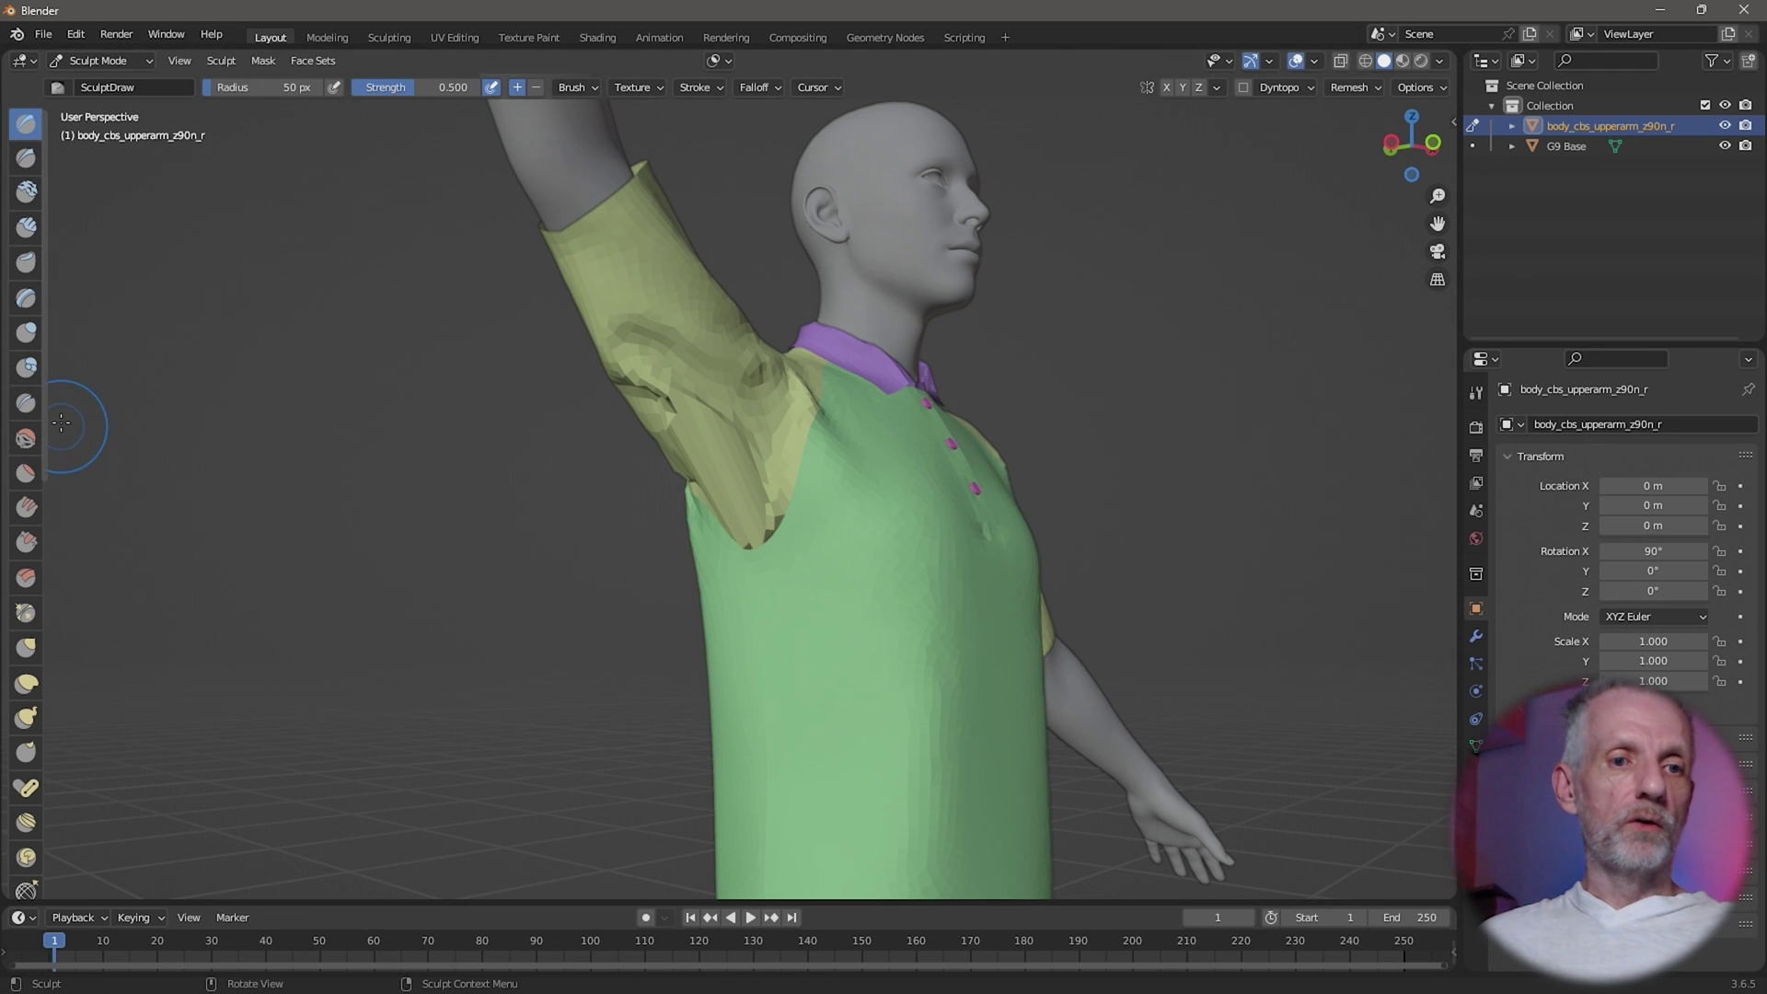
drag(45, 410, 197, 405)
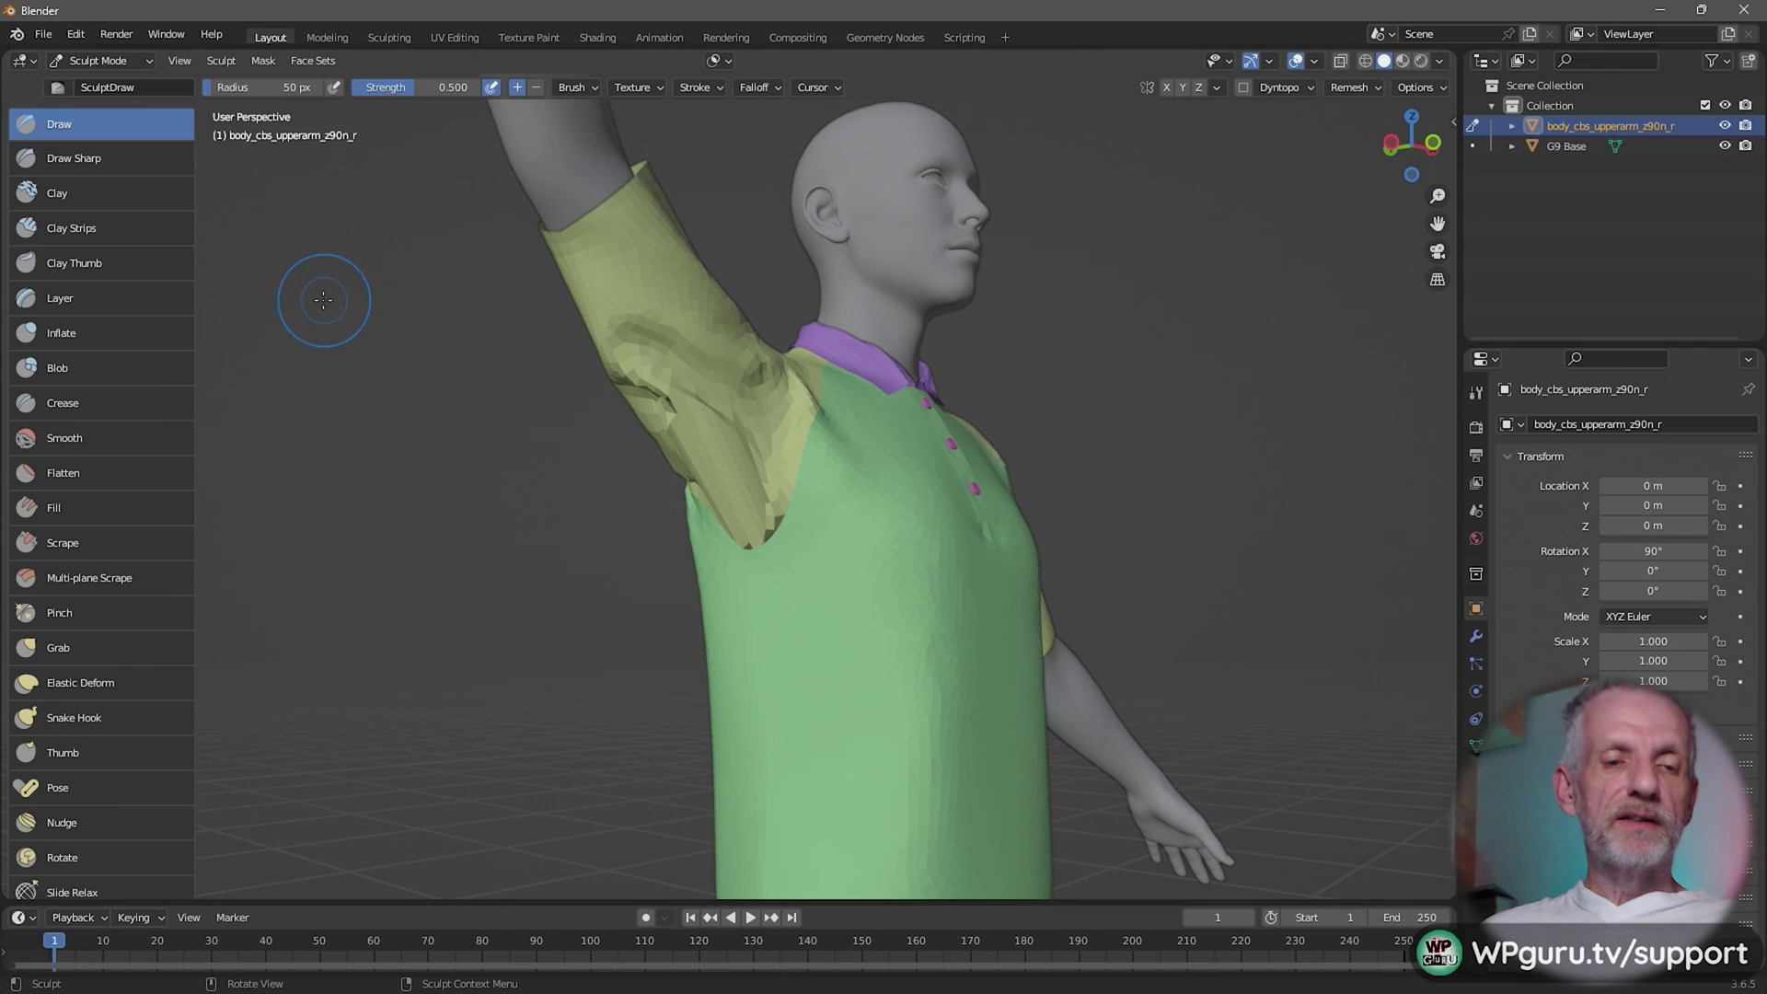
click(108, 445)
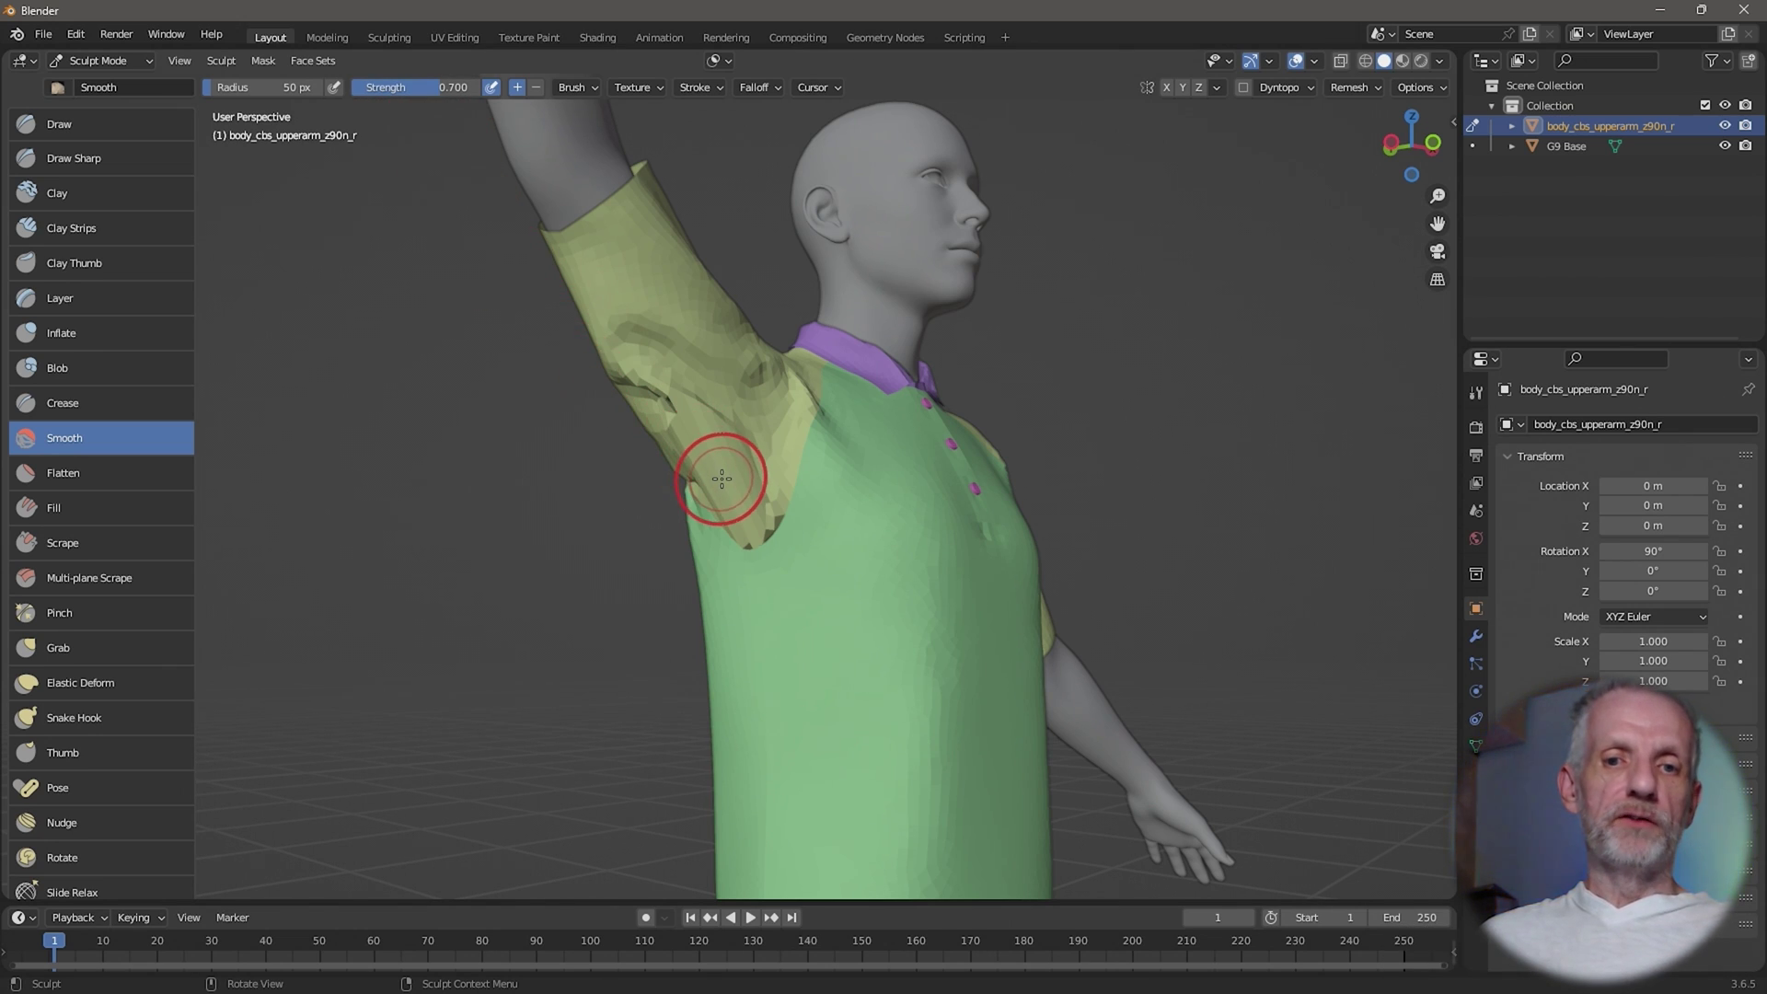
Smooth the creases around the raised sleeve's armpit from the front with a 100 px Smooth brush at strength 0.200.
mouse_move(722, 478)
mouse_down()
mouse_move(736, 526)
mouse_move(776, 482)
mouse_move(732, 468)
mouse_move(726, 414)
mouse_move(682, 435)
mouse_move(706, 473)
mouse_move(690, 436)
mouse_move(768, 432)
mouse_move(753, 492)
mouse_move(730, 429)
mouse_move(705, 510)
mouse_up()
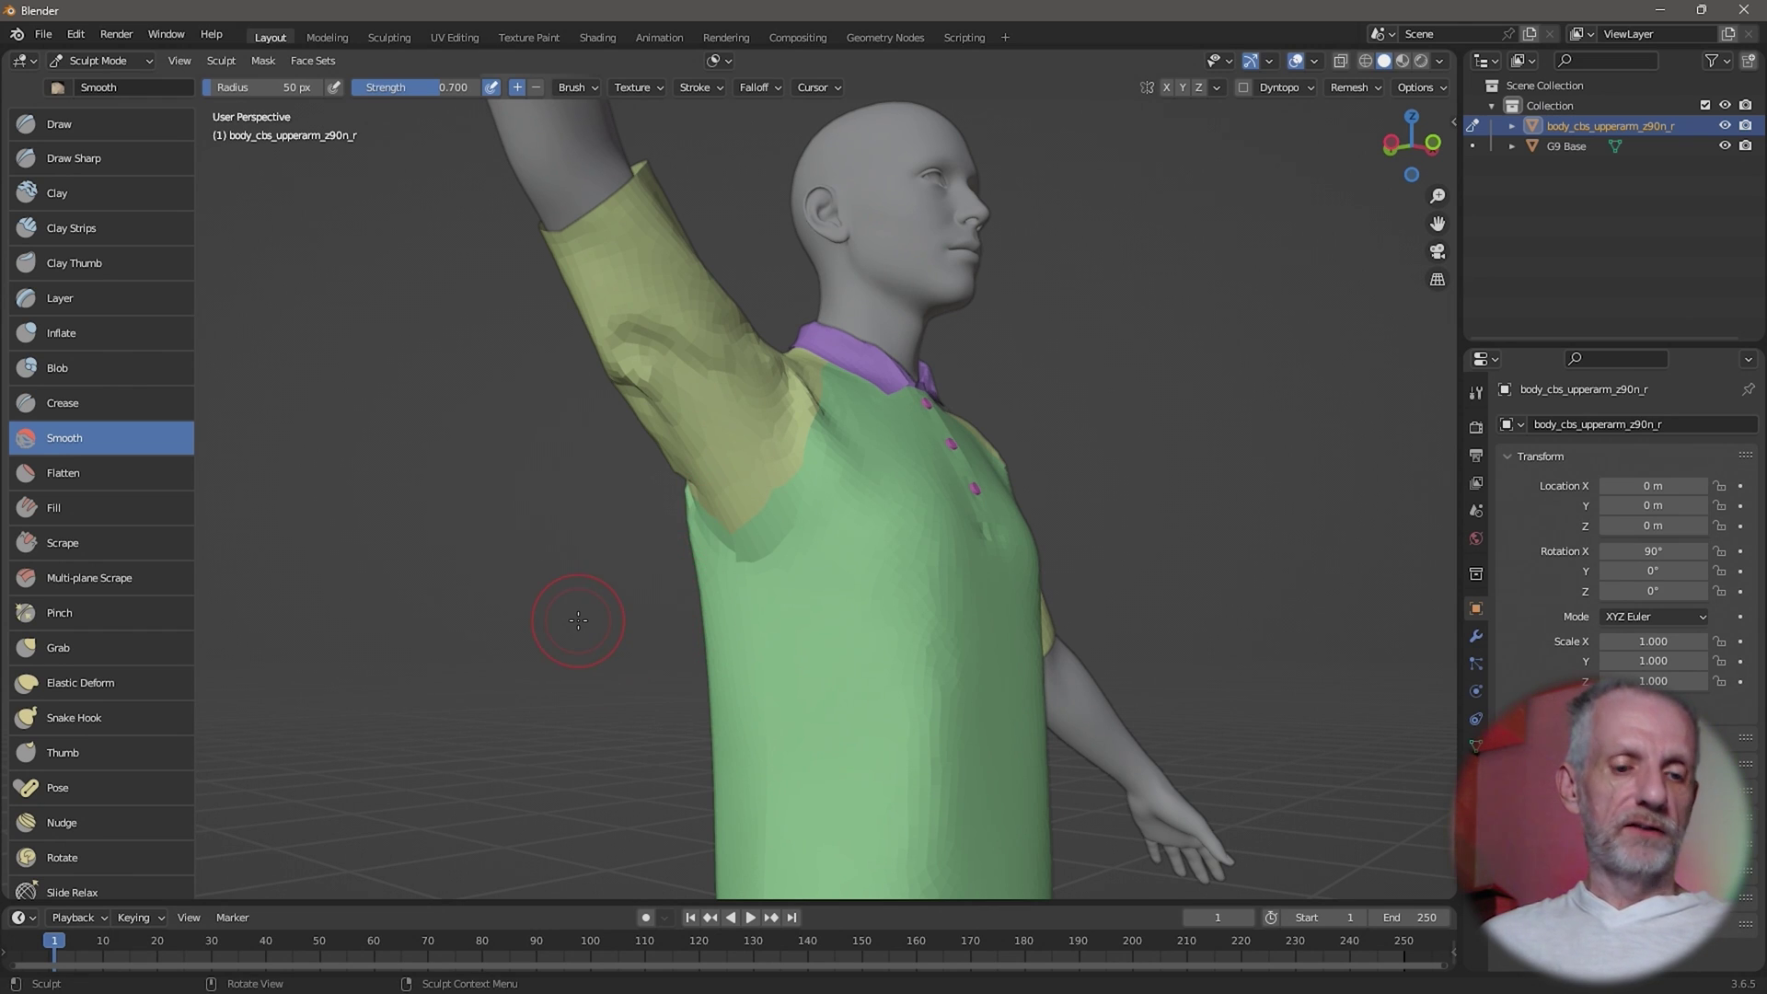
key(ctrl+z)
scroll(667, 568, up, 2)
middle_drag(614, 562, 643, 540)
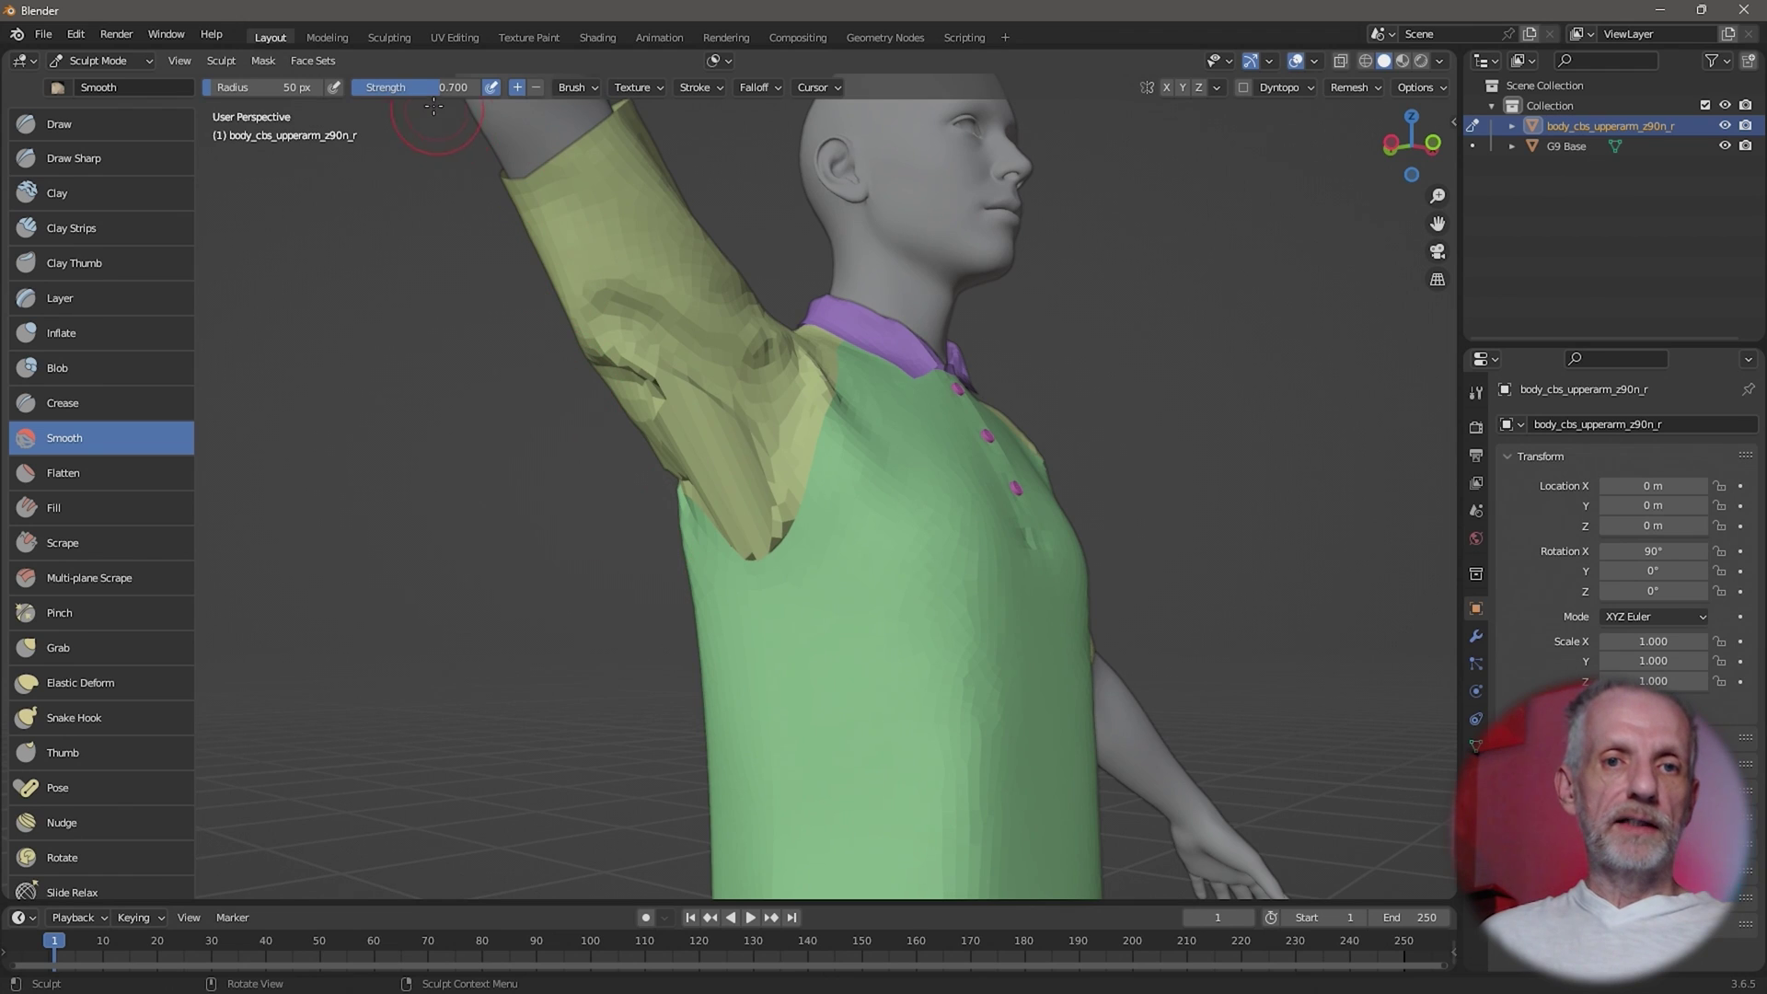
drag(441, 101, 425, 101)
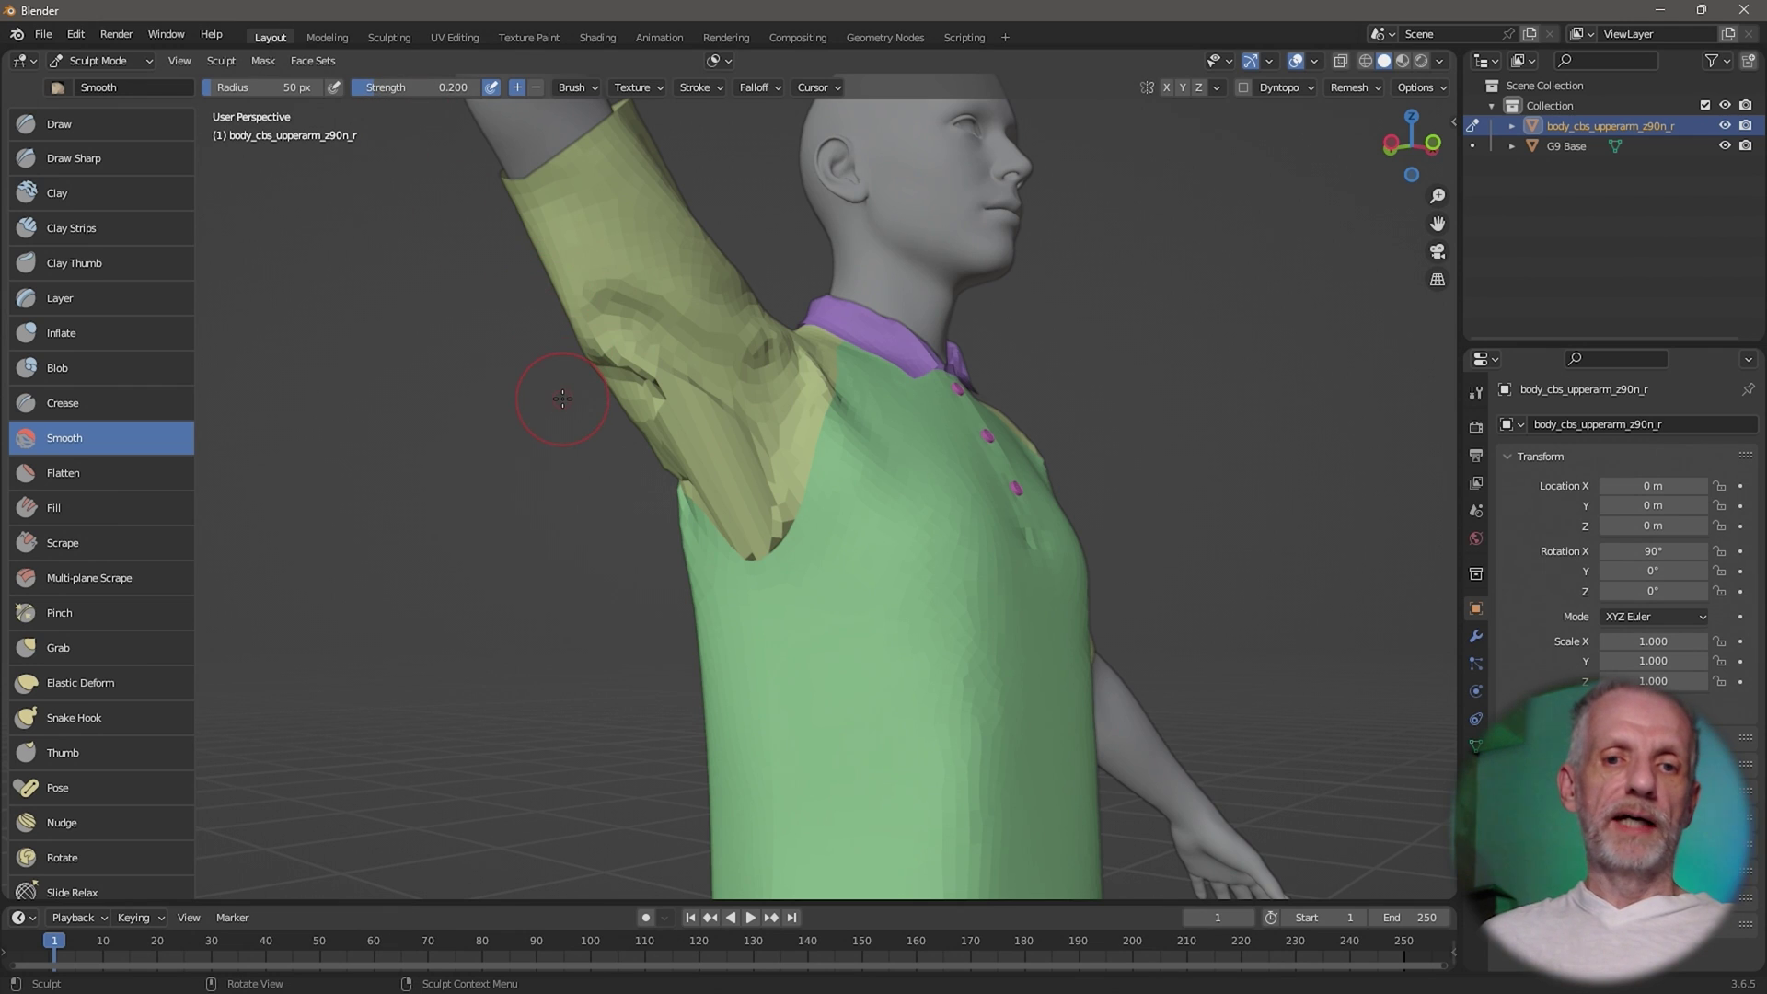
key(f)
click(686, 521)
mouse_move(626, 512)
middle_down()
mouse_move(638, 524)
mouse_move(615, 434)
mouse_move(690, 465)
middle_up()
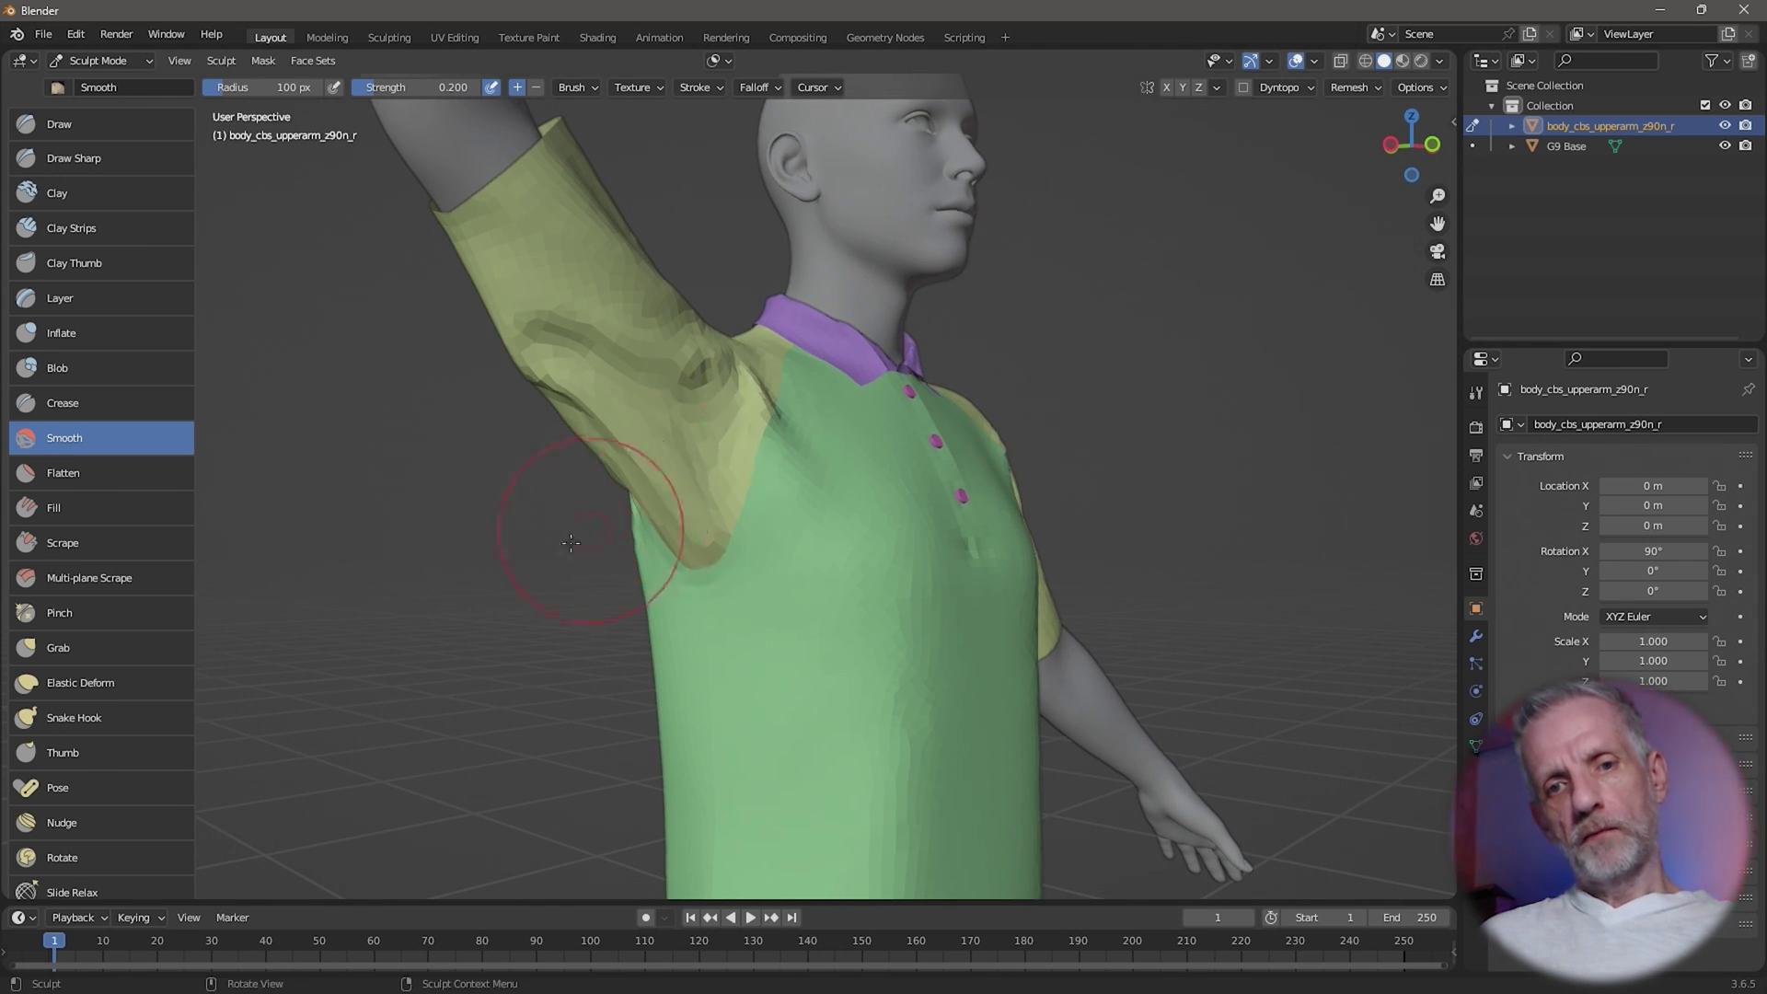
Reduce the Smooth brush strength to 0.110 and smooth the raised sleeve and armpit seam from the back and front.
mouse_move(560, 548)
middle_down()
mouse_move(589, 543)
mouse_move(577, 553)
mouse_move(574, 485)
mouse_move(644, 433)
mouse_move(671, 375)
middle_up()
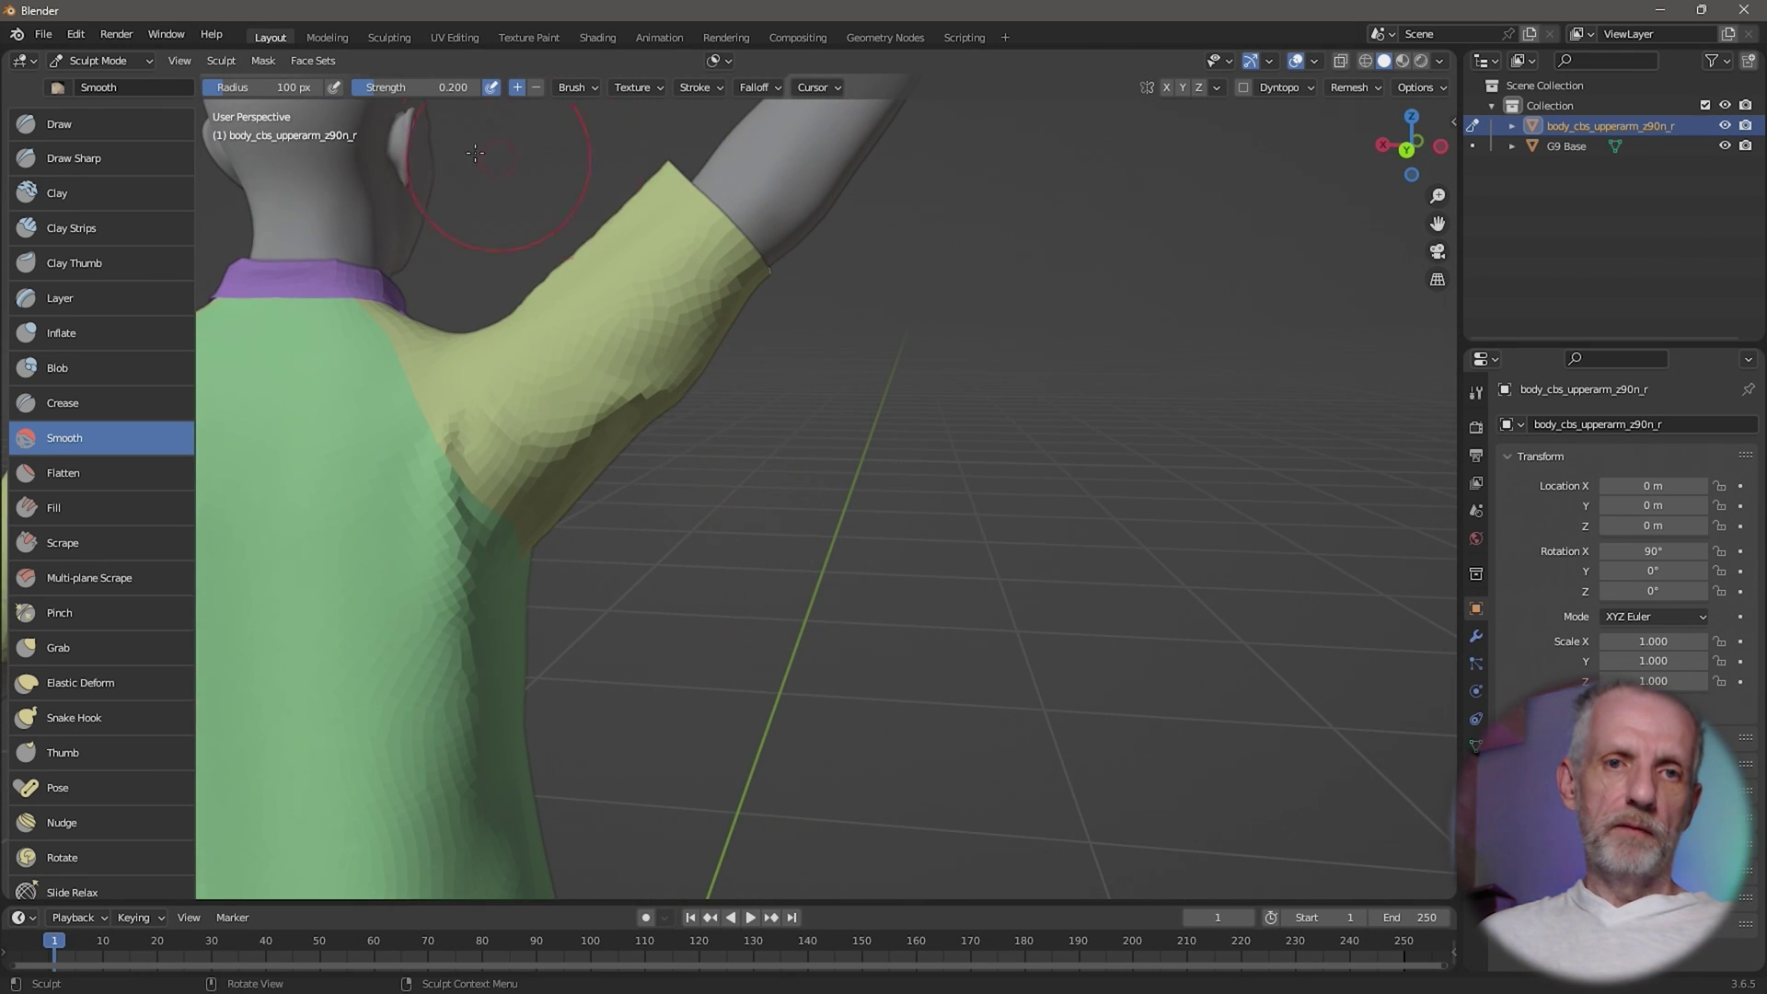
drag(399, 89, 391, 90)
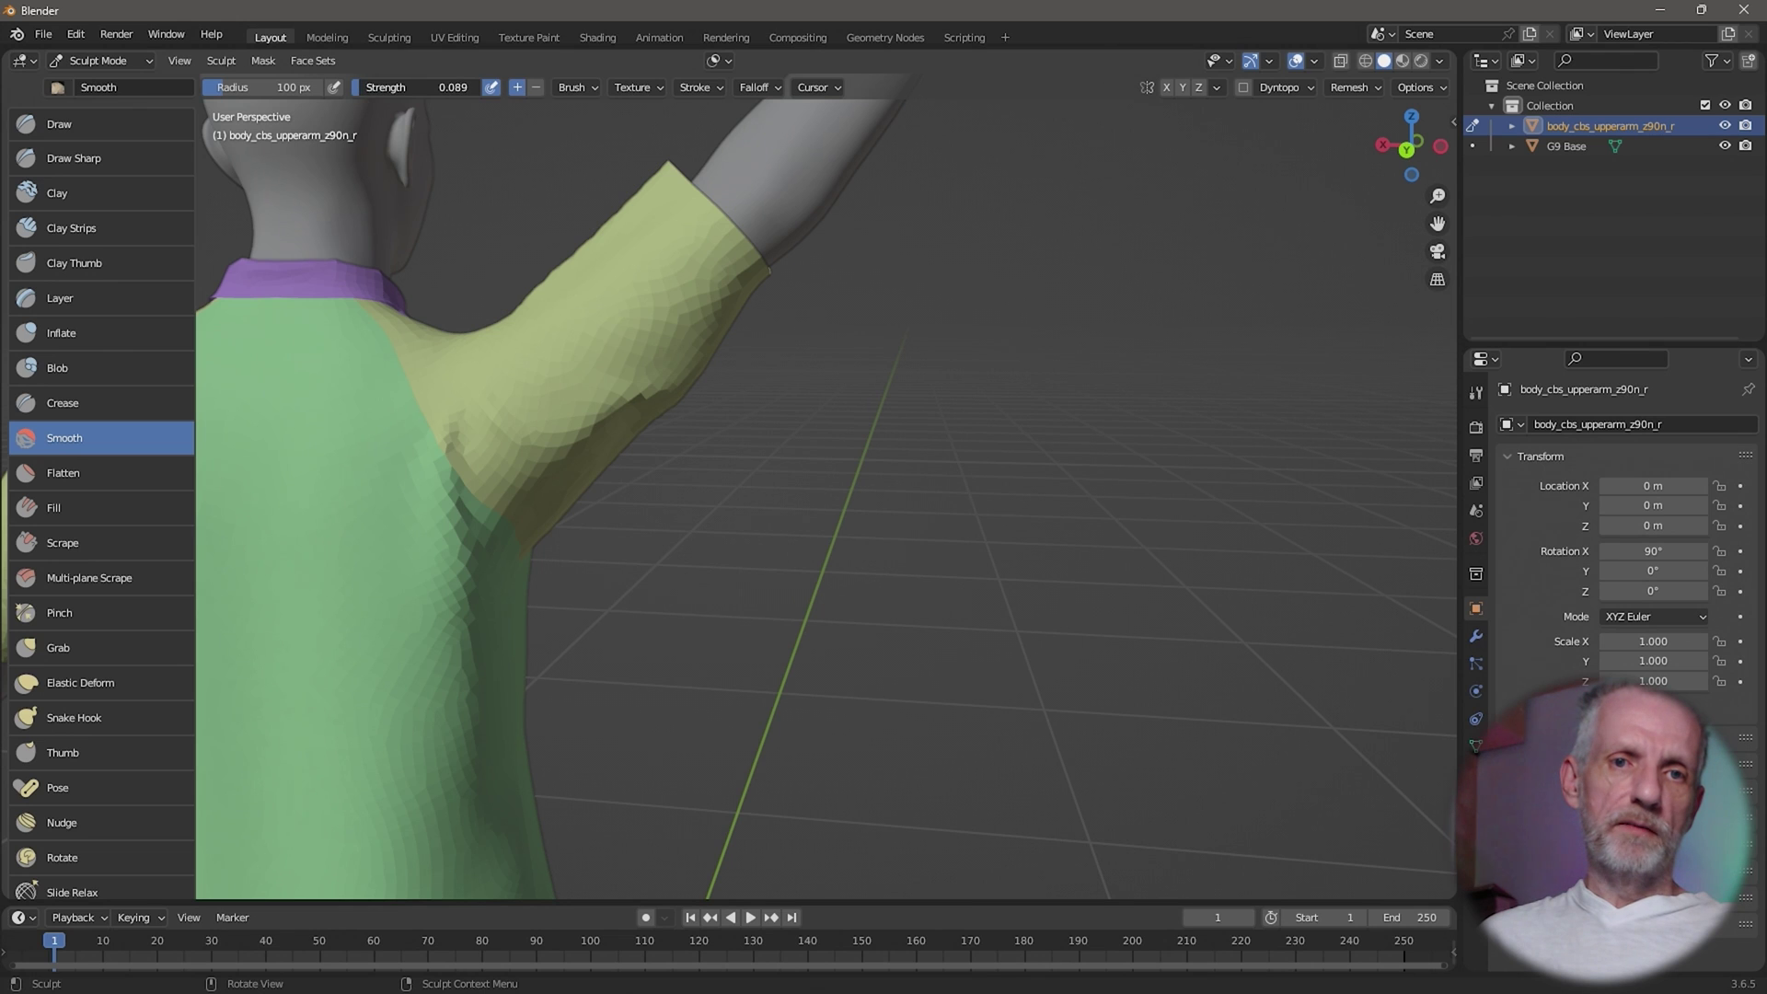
drag(644, 403, 653, 395)
drag(575, 438, 513, 543)
middle_drag(512, 543, 606, 453)
mouse_move(605, 453)
mouse_down()
mouse_move(597, 365)
mouse_move(589, 387)
mouse_up()
middle_drag(589, 386, 533, 552)
drag(533, 552, 507, 523)
mouse_move(507, 522)
middle_down()
mouse_move(576, 582)
mouse_move(544, 631)
mouse_move(594, 566)
middle_up()
scroll(577, 582, up, 2)
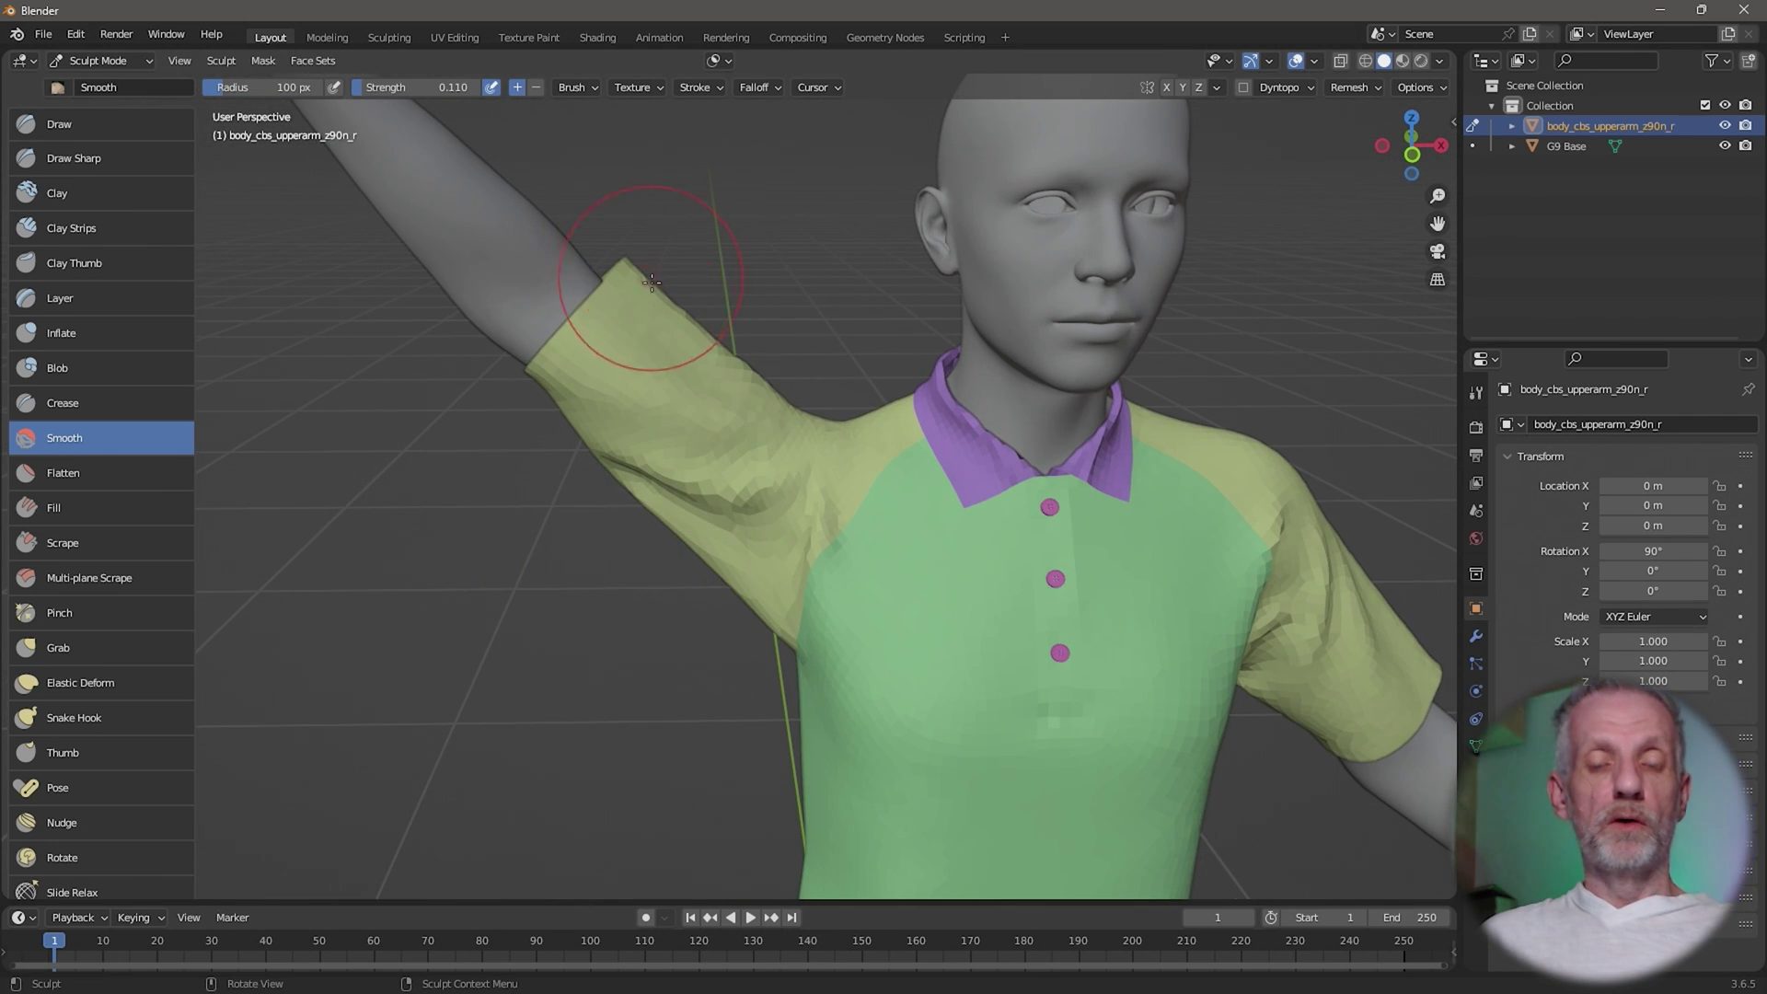
mouse_move(652, 284)
mouse_down()
mouse_move(678, 363)
mouse_move(730, 422)
mouse_move(686, 385)
mouse_up()
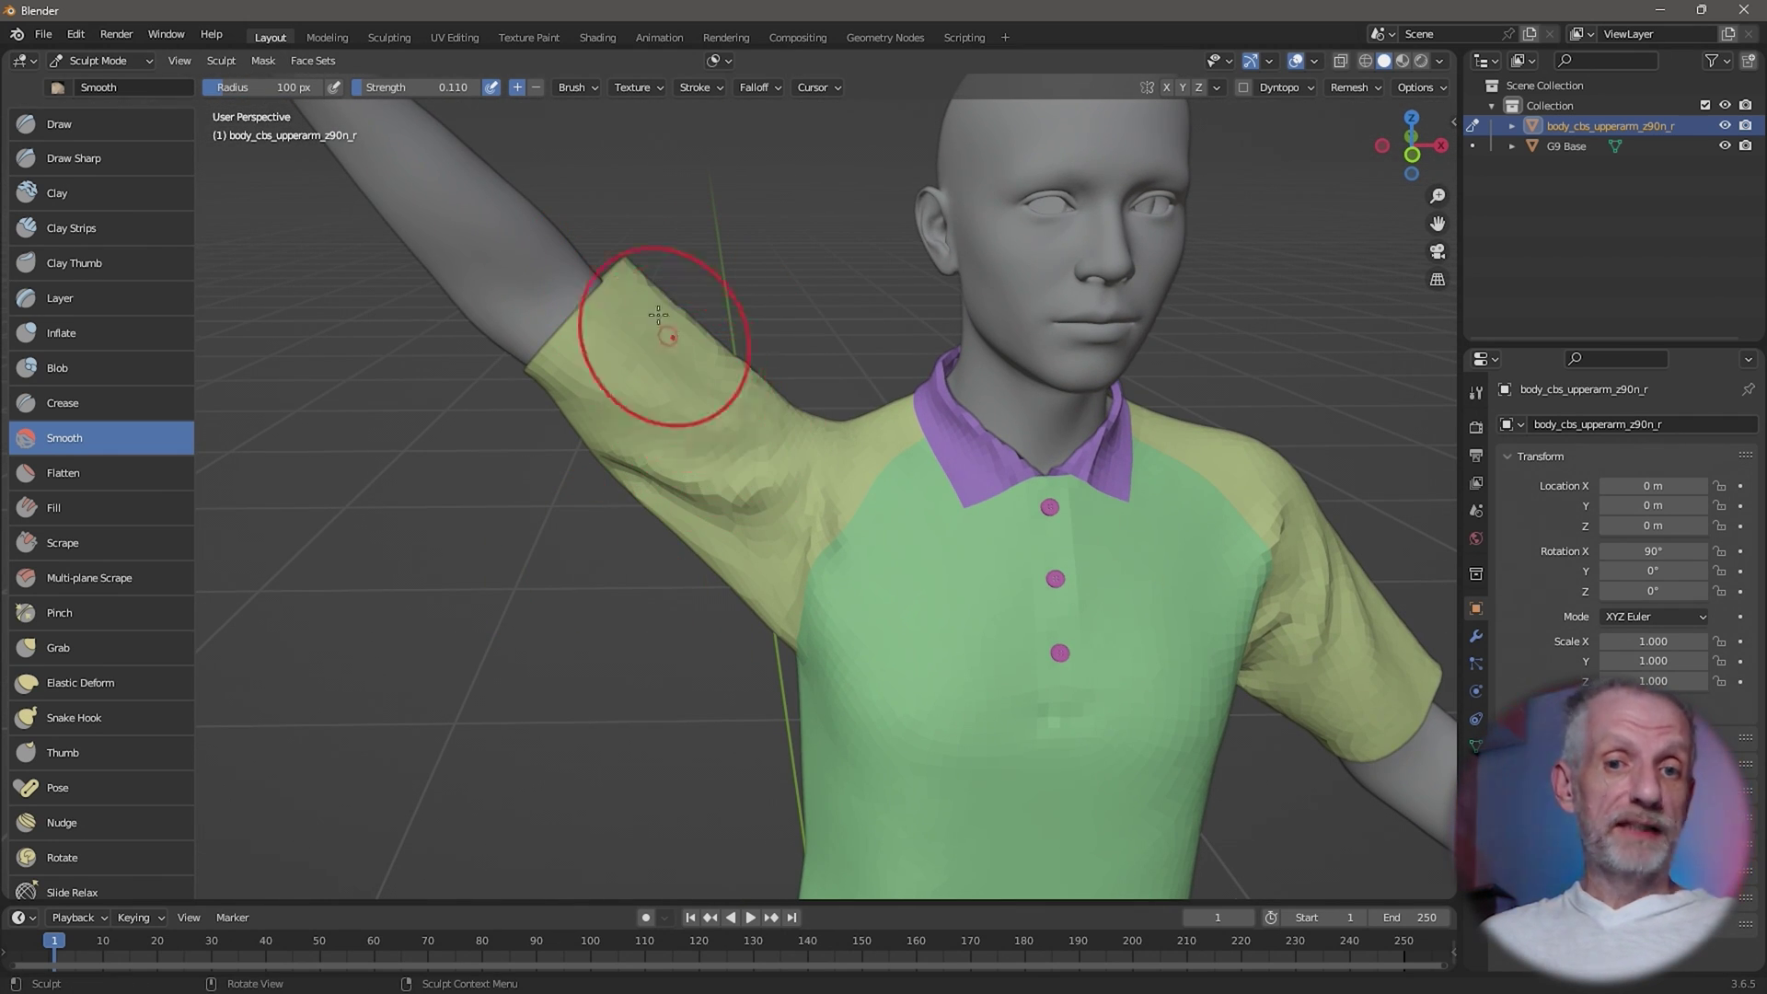
mouse_move(631, 402)
middle_down()
mouse_move(652, 393)
mouse_move(511, 395)
mouse_move(557, 432)
mouse_move(603, 418)
mouse_move(587, 409)
middle_up()
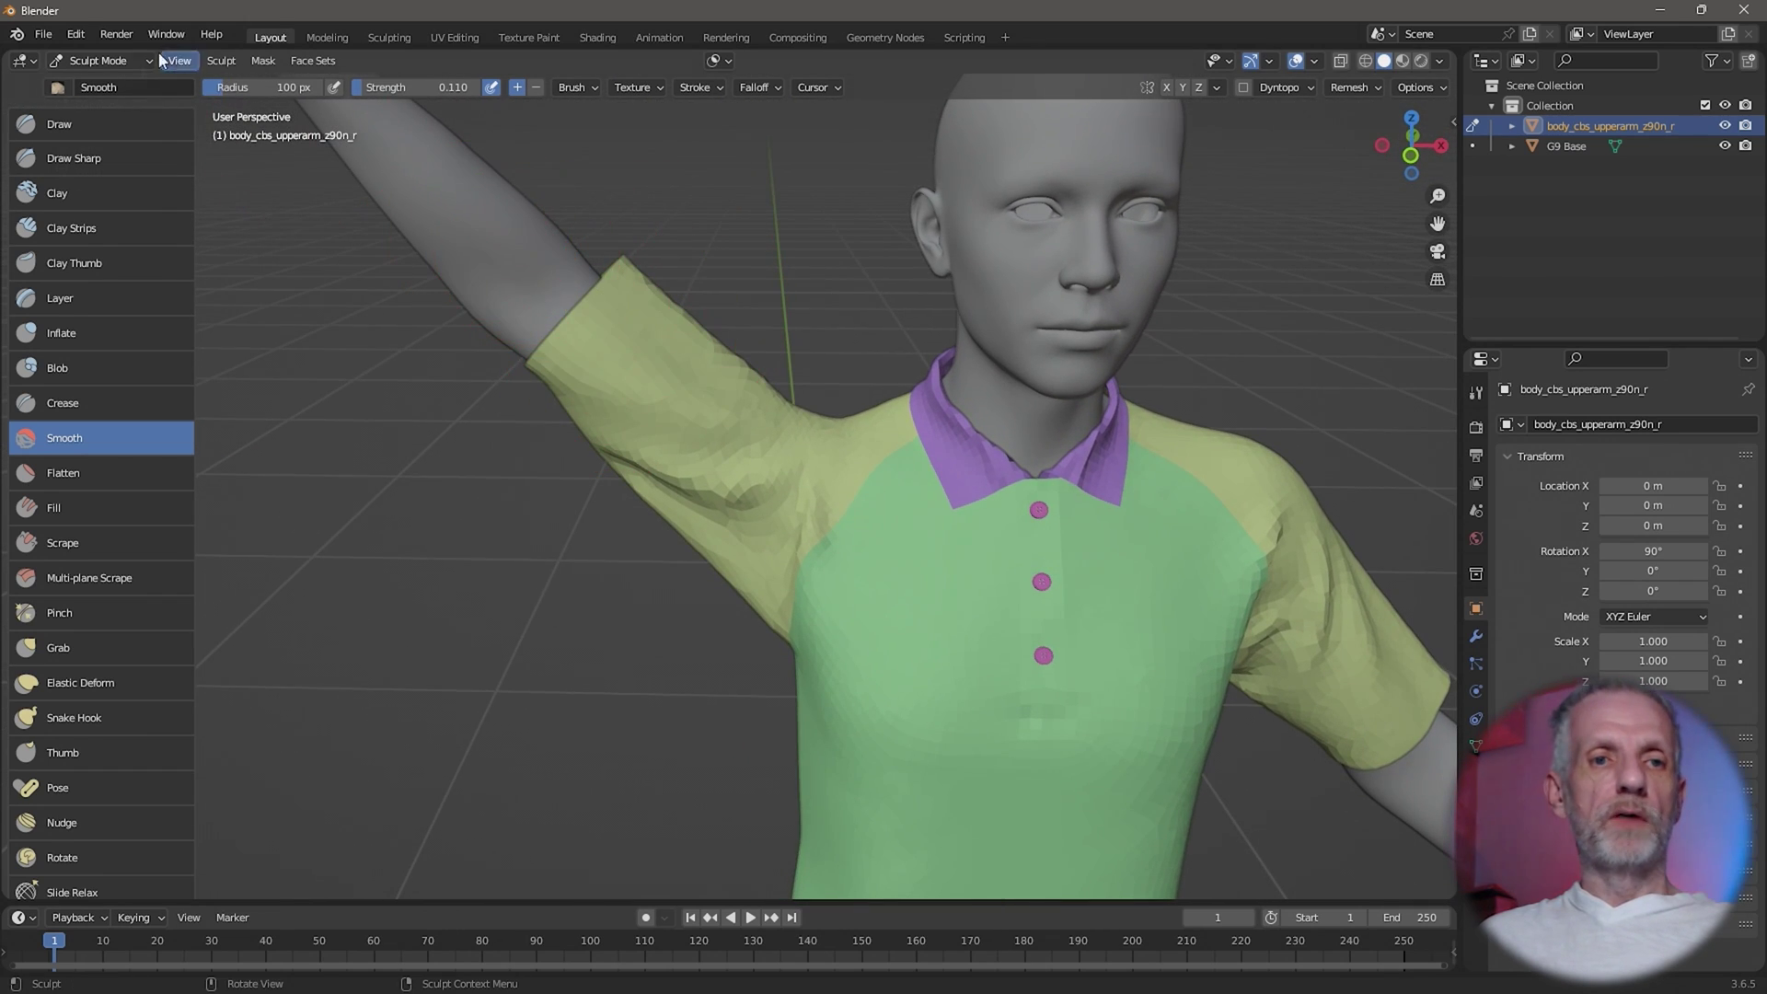
Switch the shirt to Edit Mode with face selection.
click(138, 61)
click(136, 105)
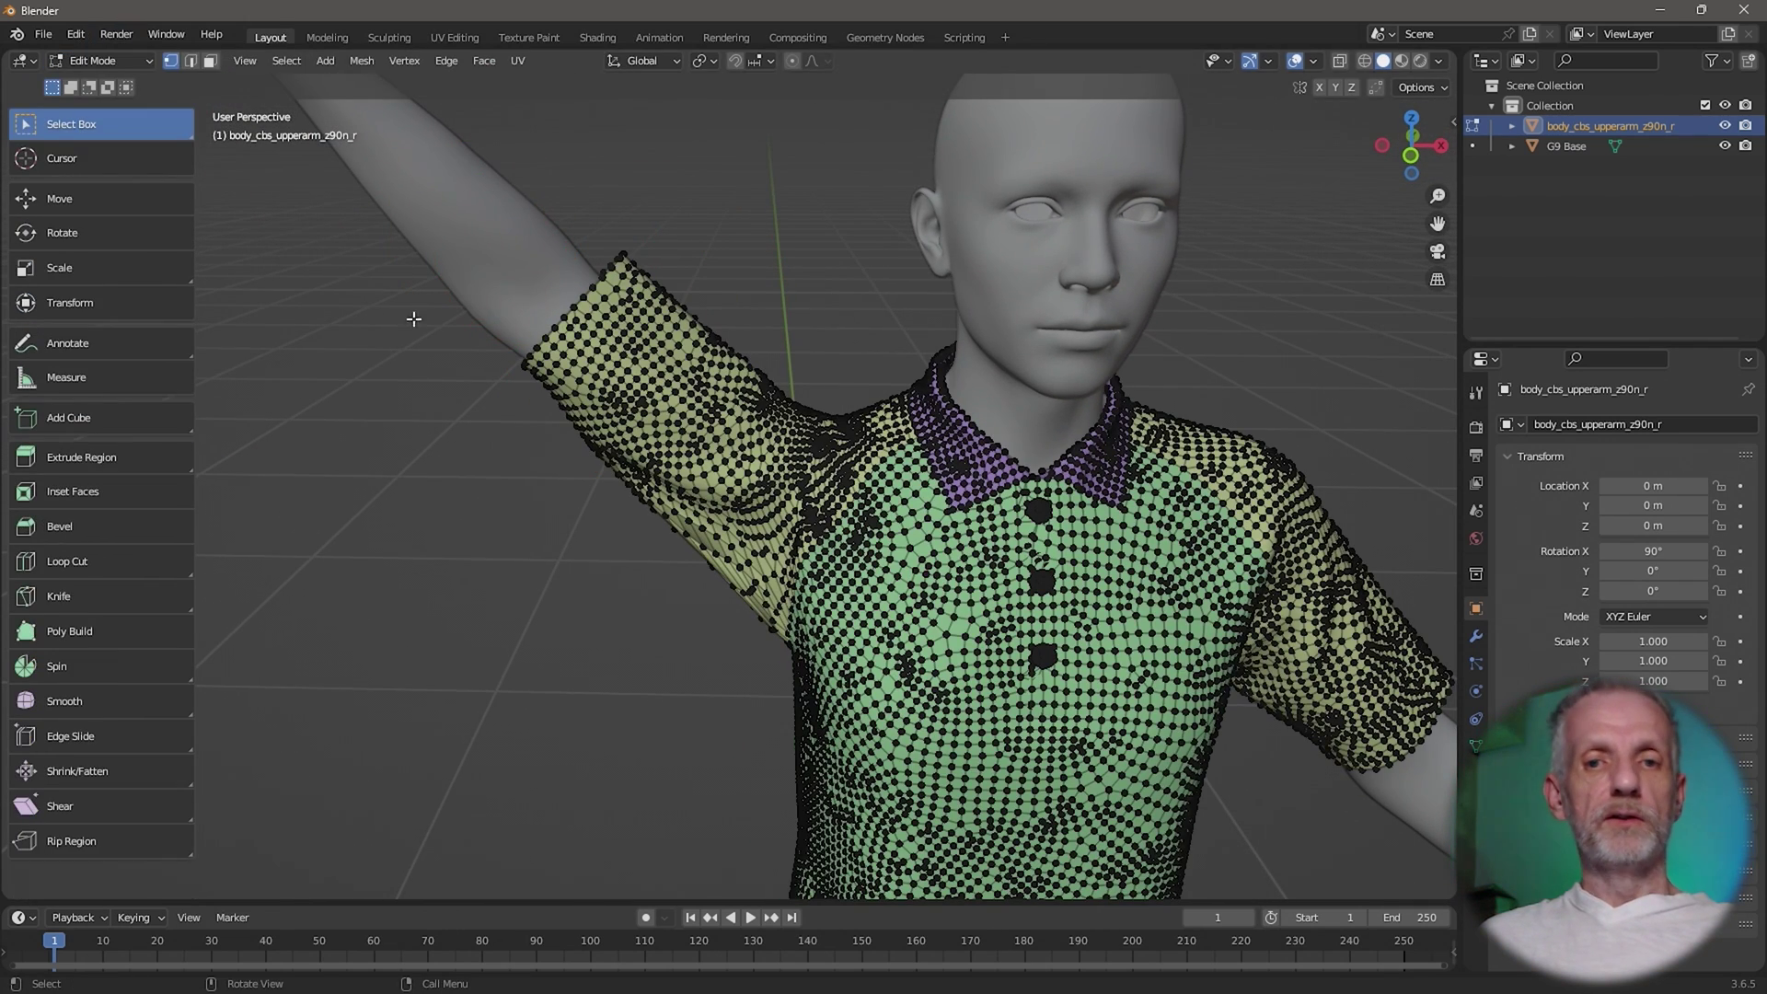
middle_drag(483, 344, 497, 460)
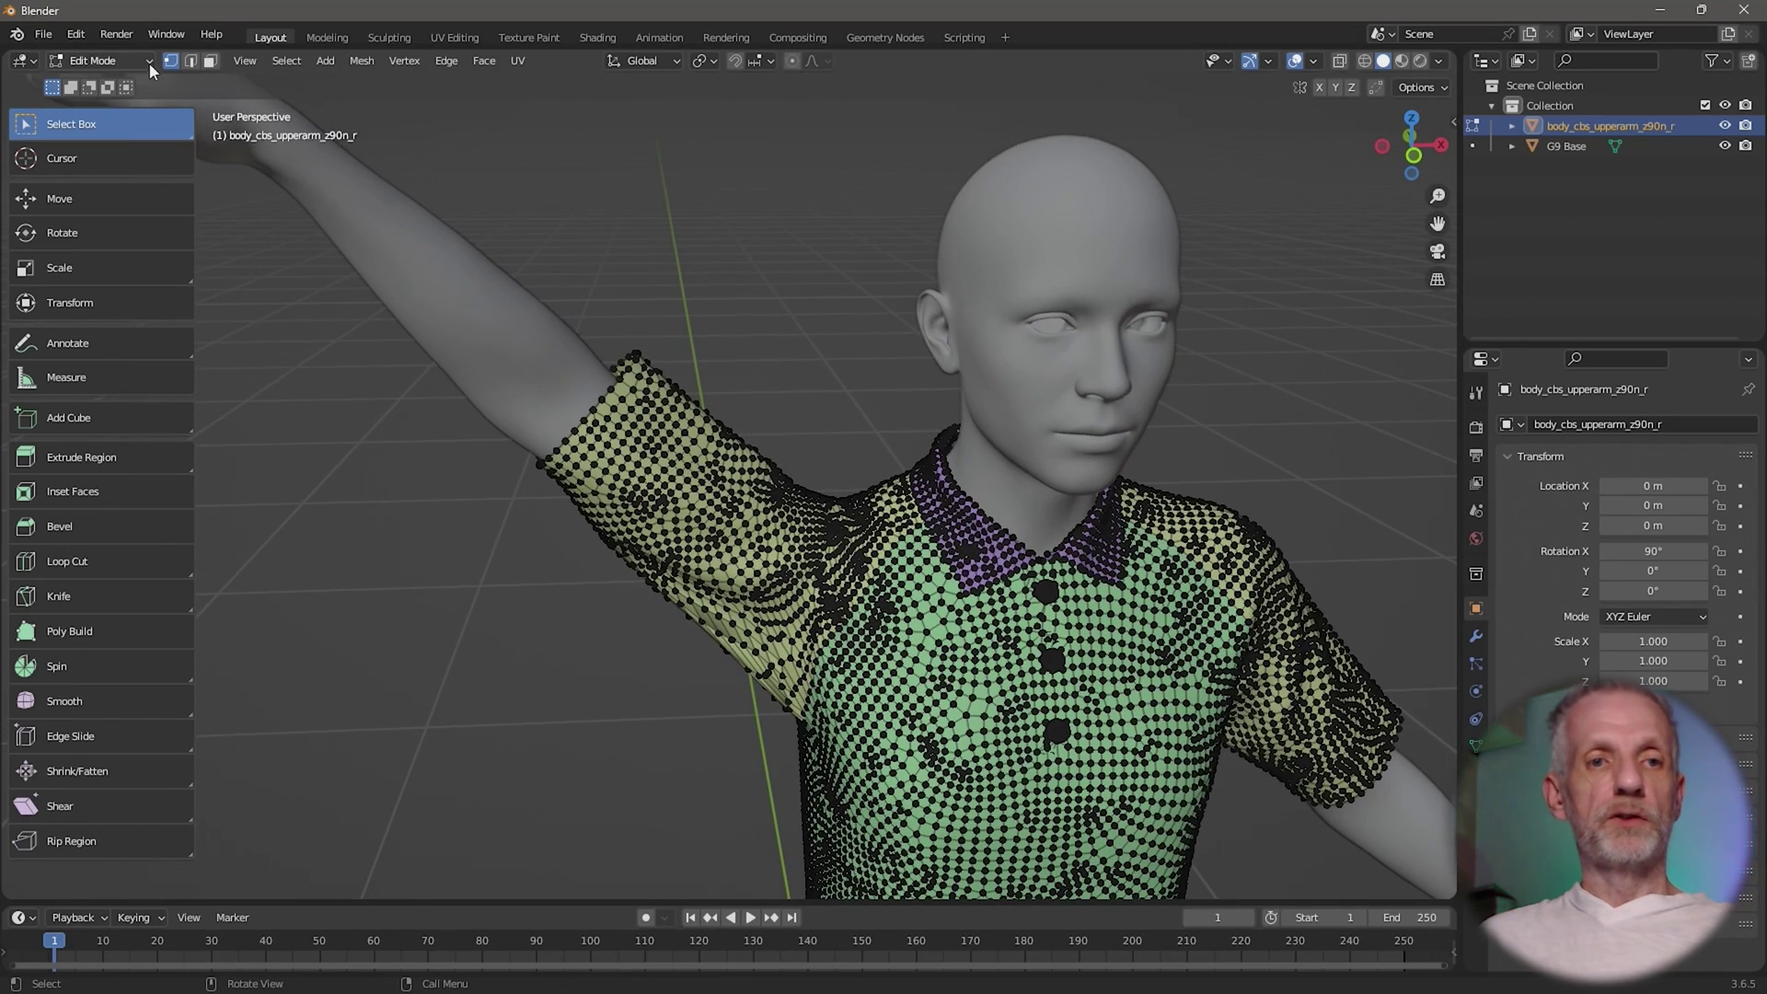
click(210, 61)
middle_drag(368, 276, 386, 368)
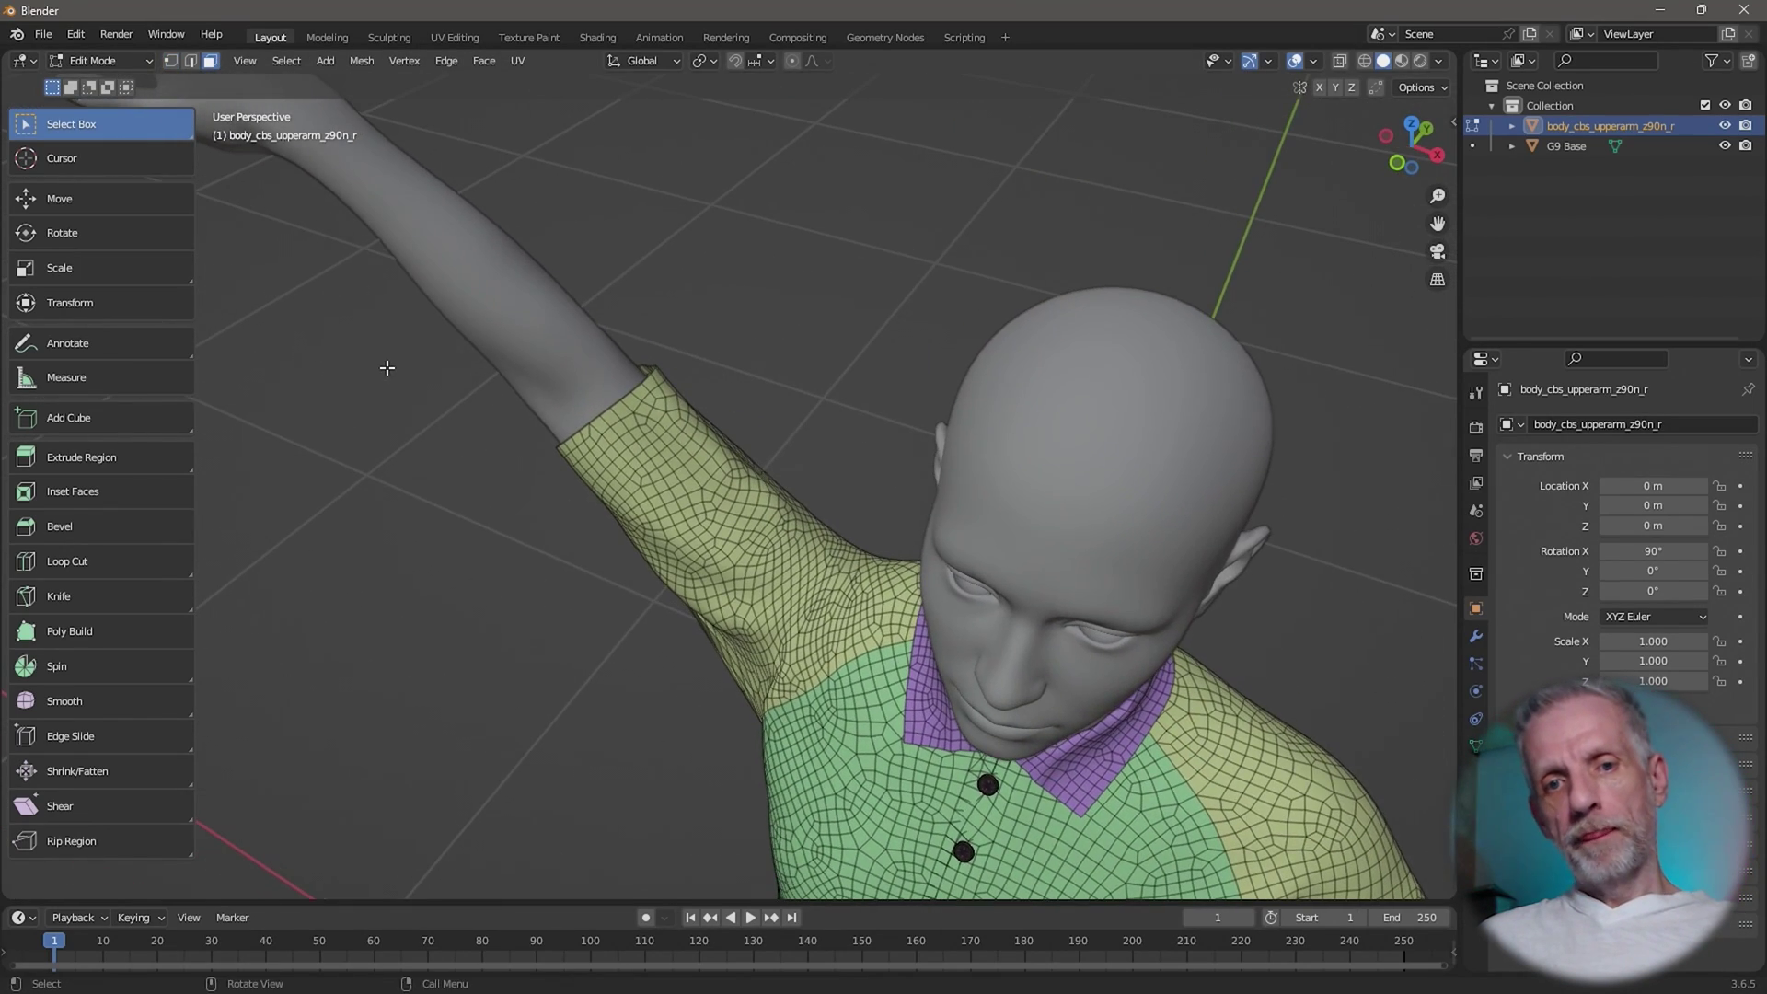
Select four spaced faces along the upper ridge of the raised sleeve and activate the Move tool.
shift+click(677, 433)
middle_drag(677, 433, 777, 442)
shift+click(781, 508)
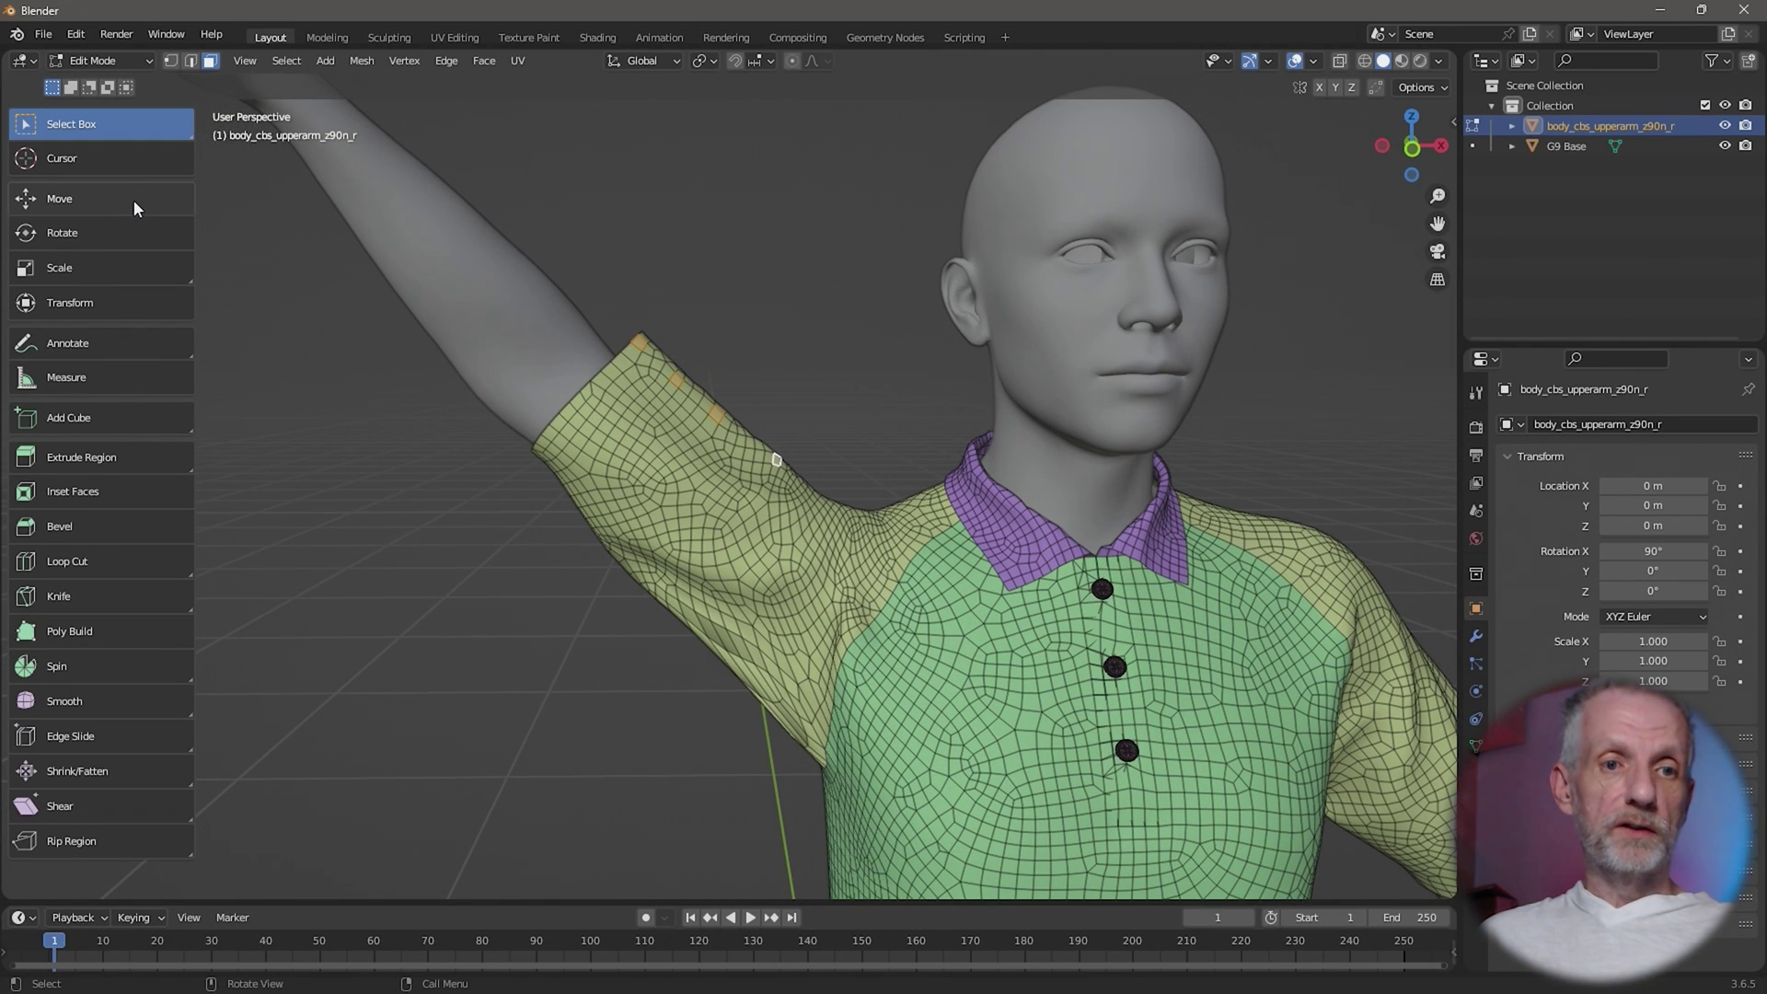
click(107, 204)
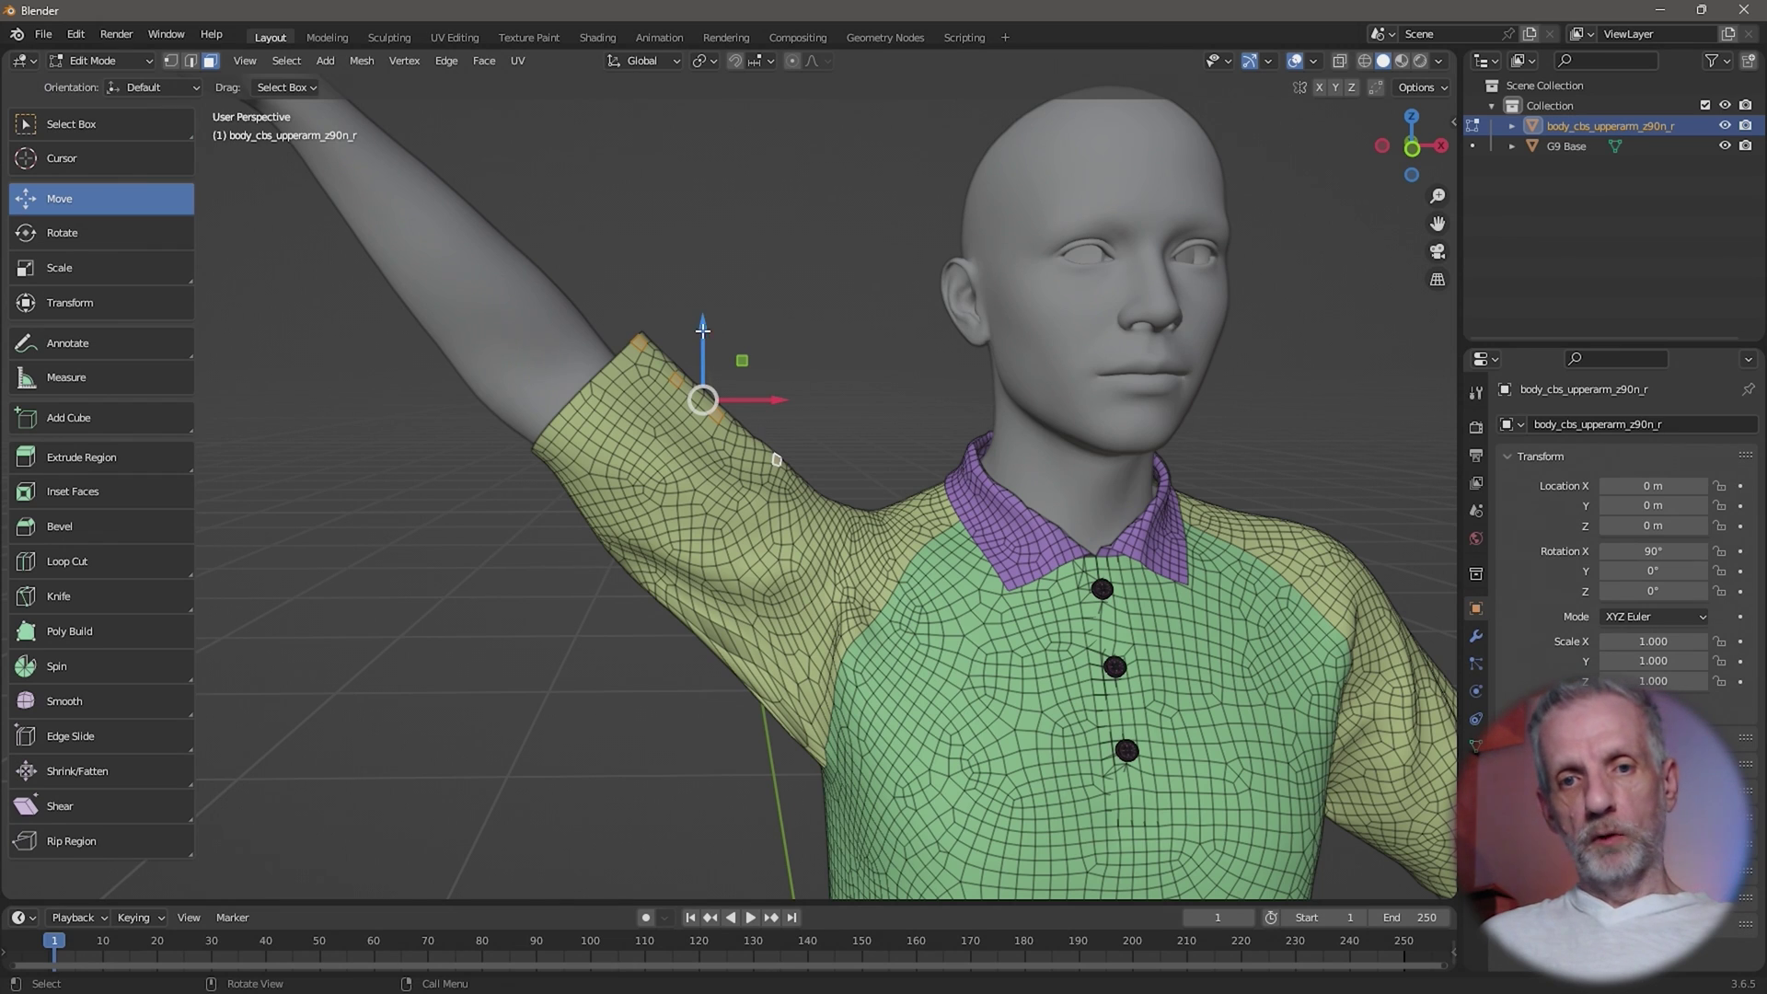
drag(705, 328, 726, 319)
key(ctrl+z)
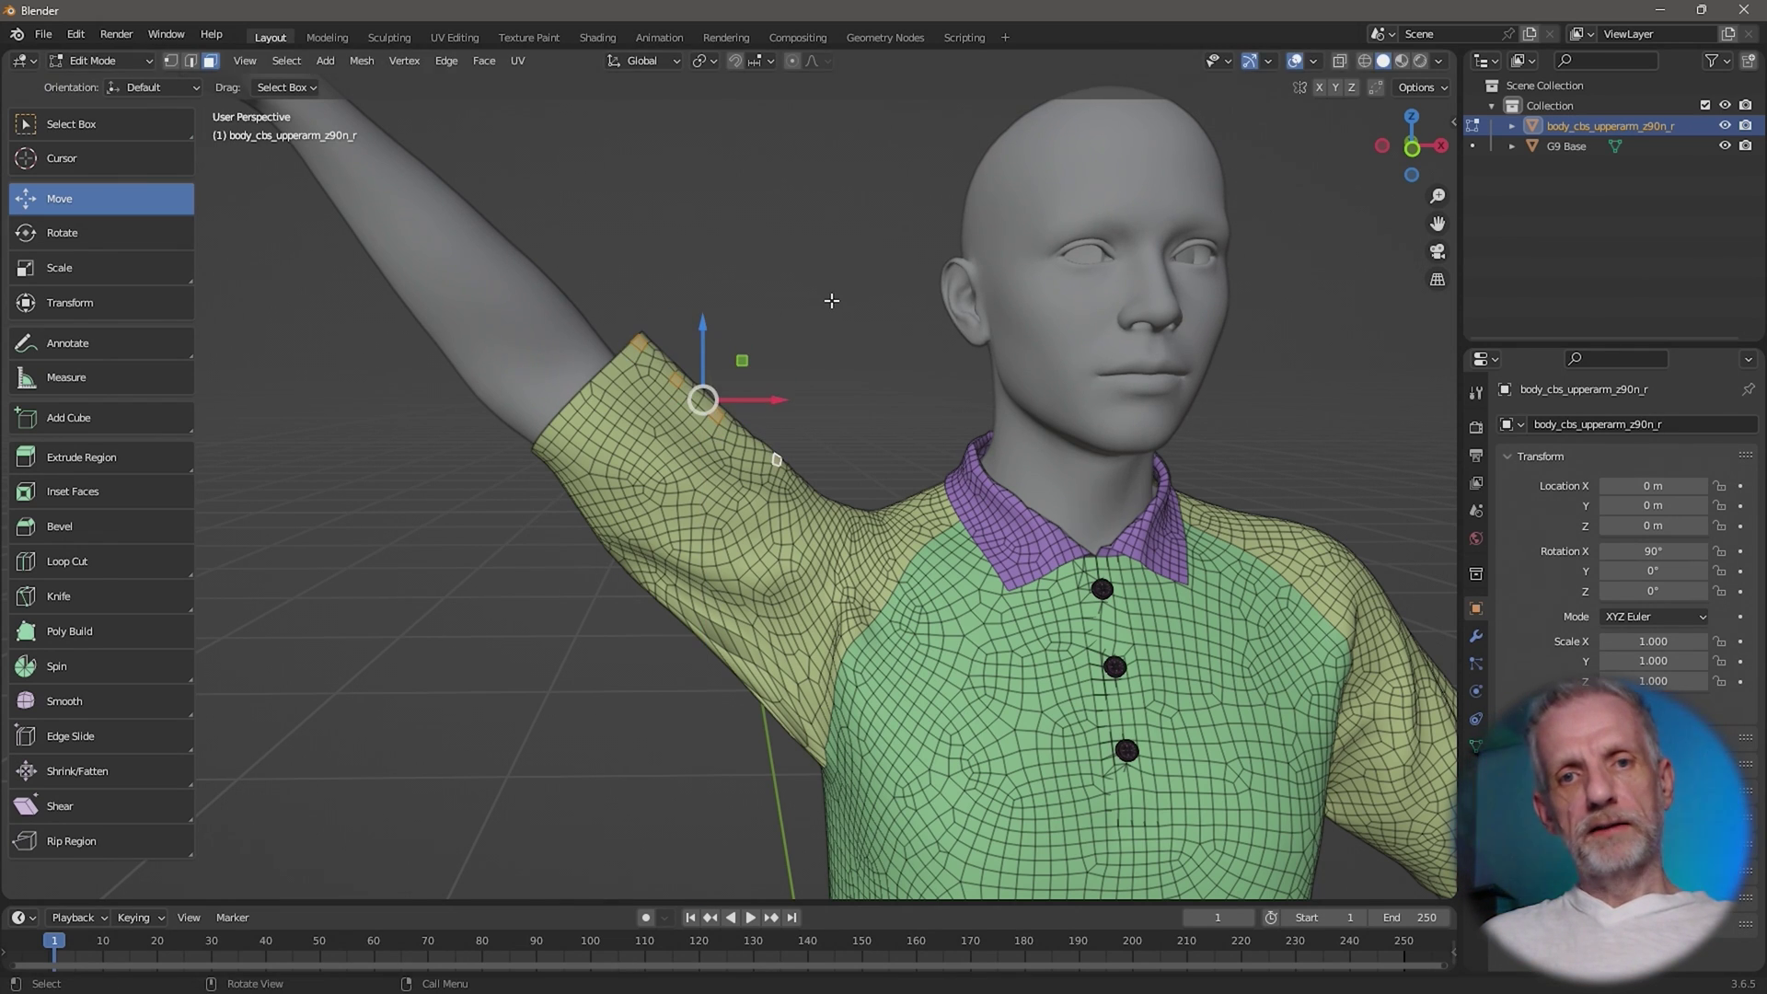
Turn on proportional editing with Smooth falloff and enable Connected Only.
click(826, 62)
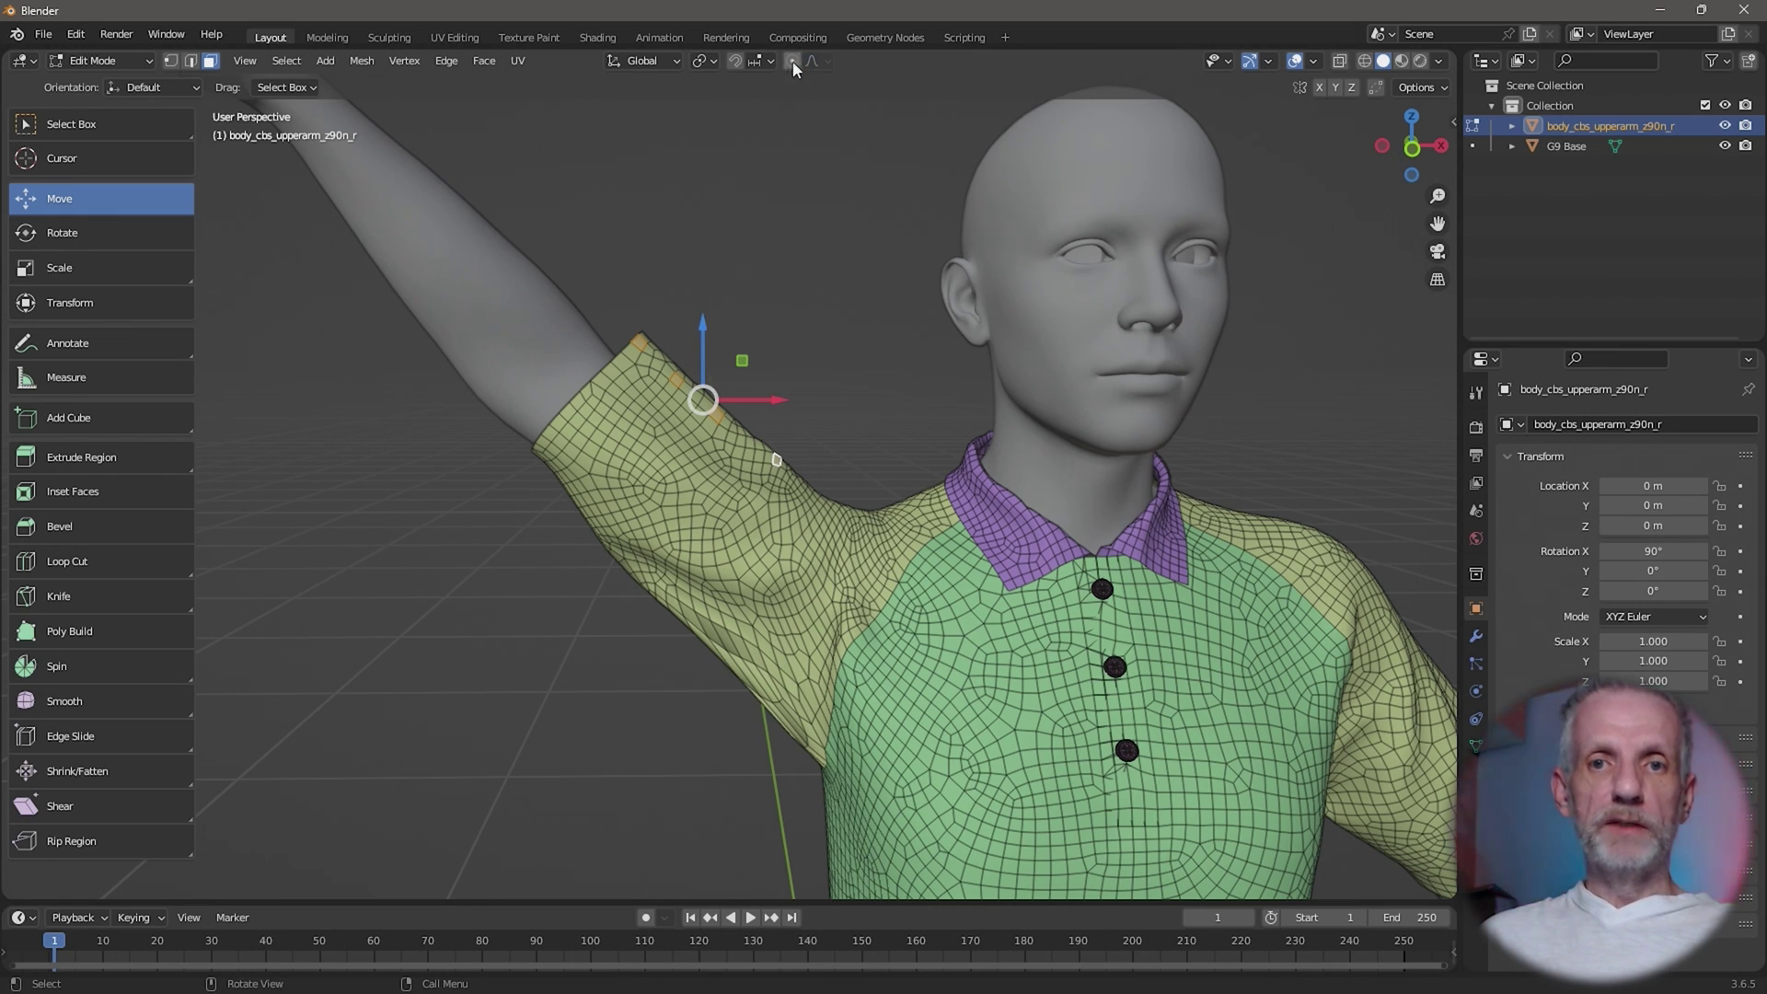
click(792, 62)
click(826, 61)
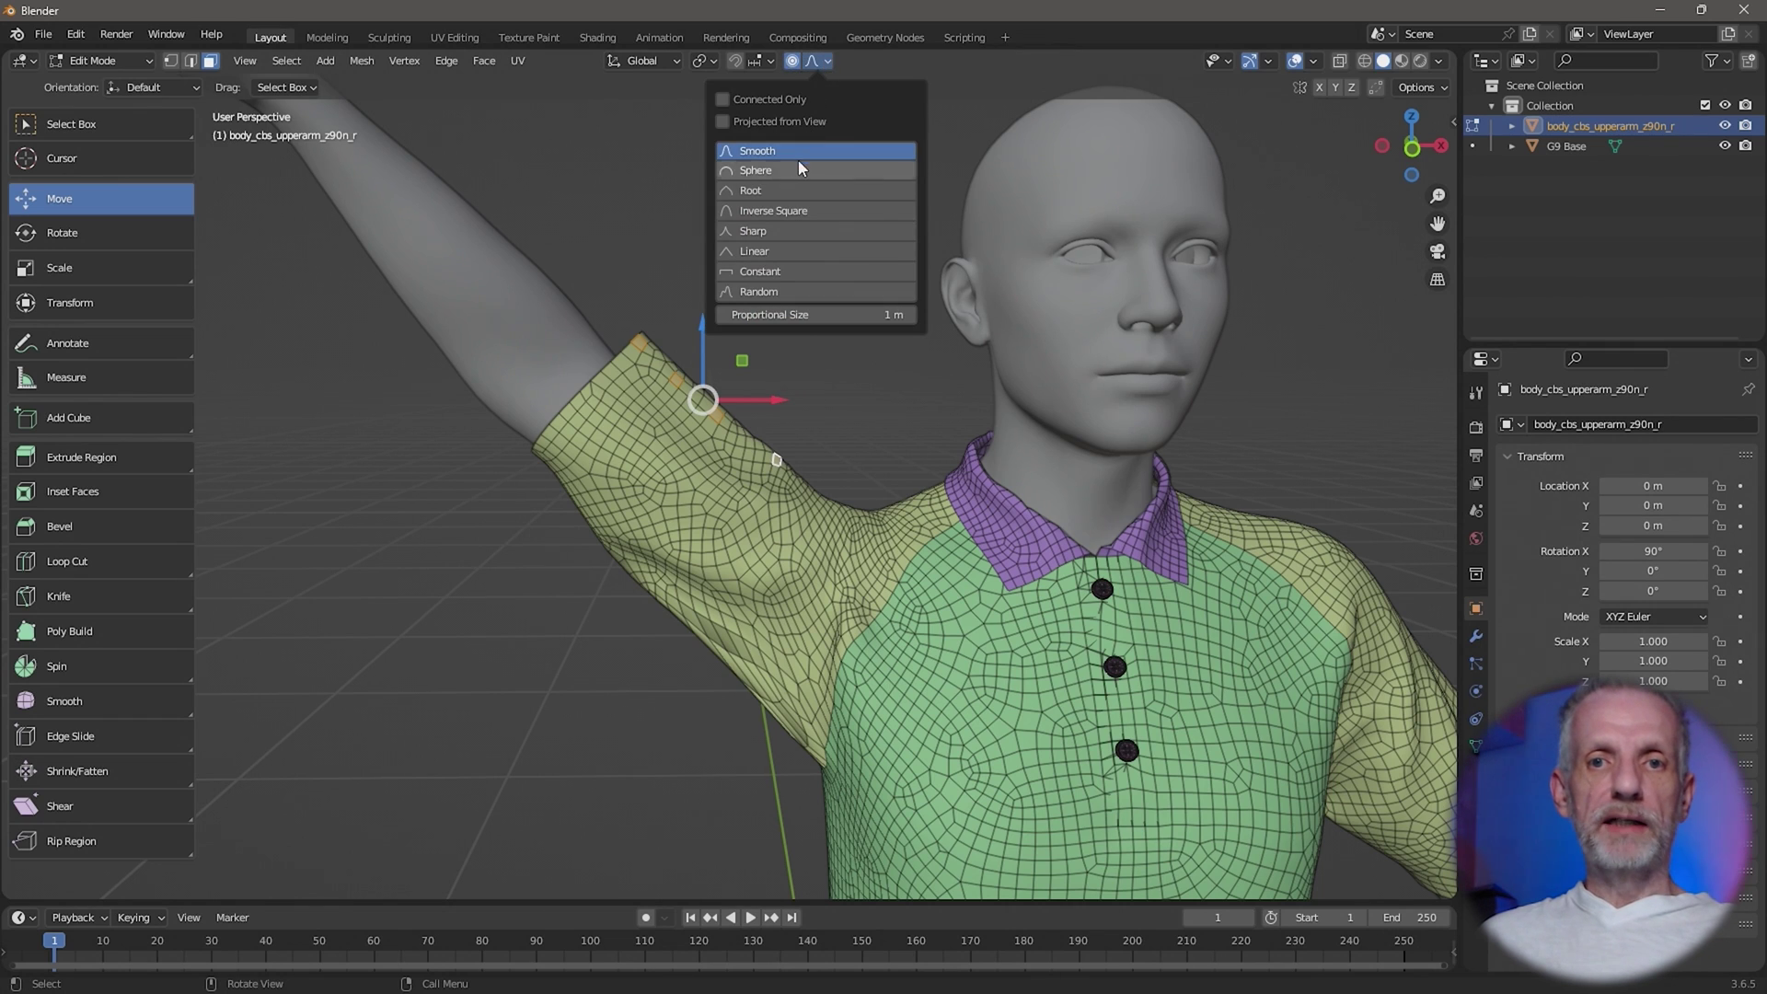
click(782, 98)
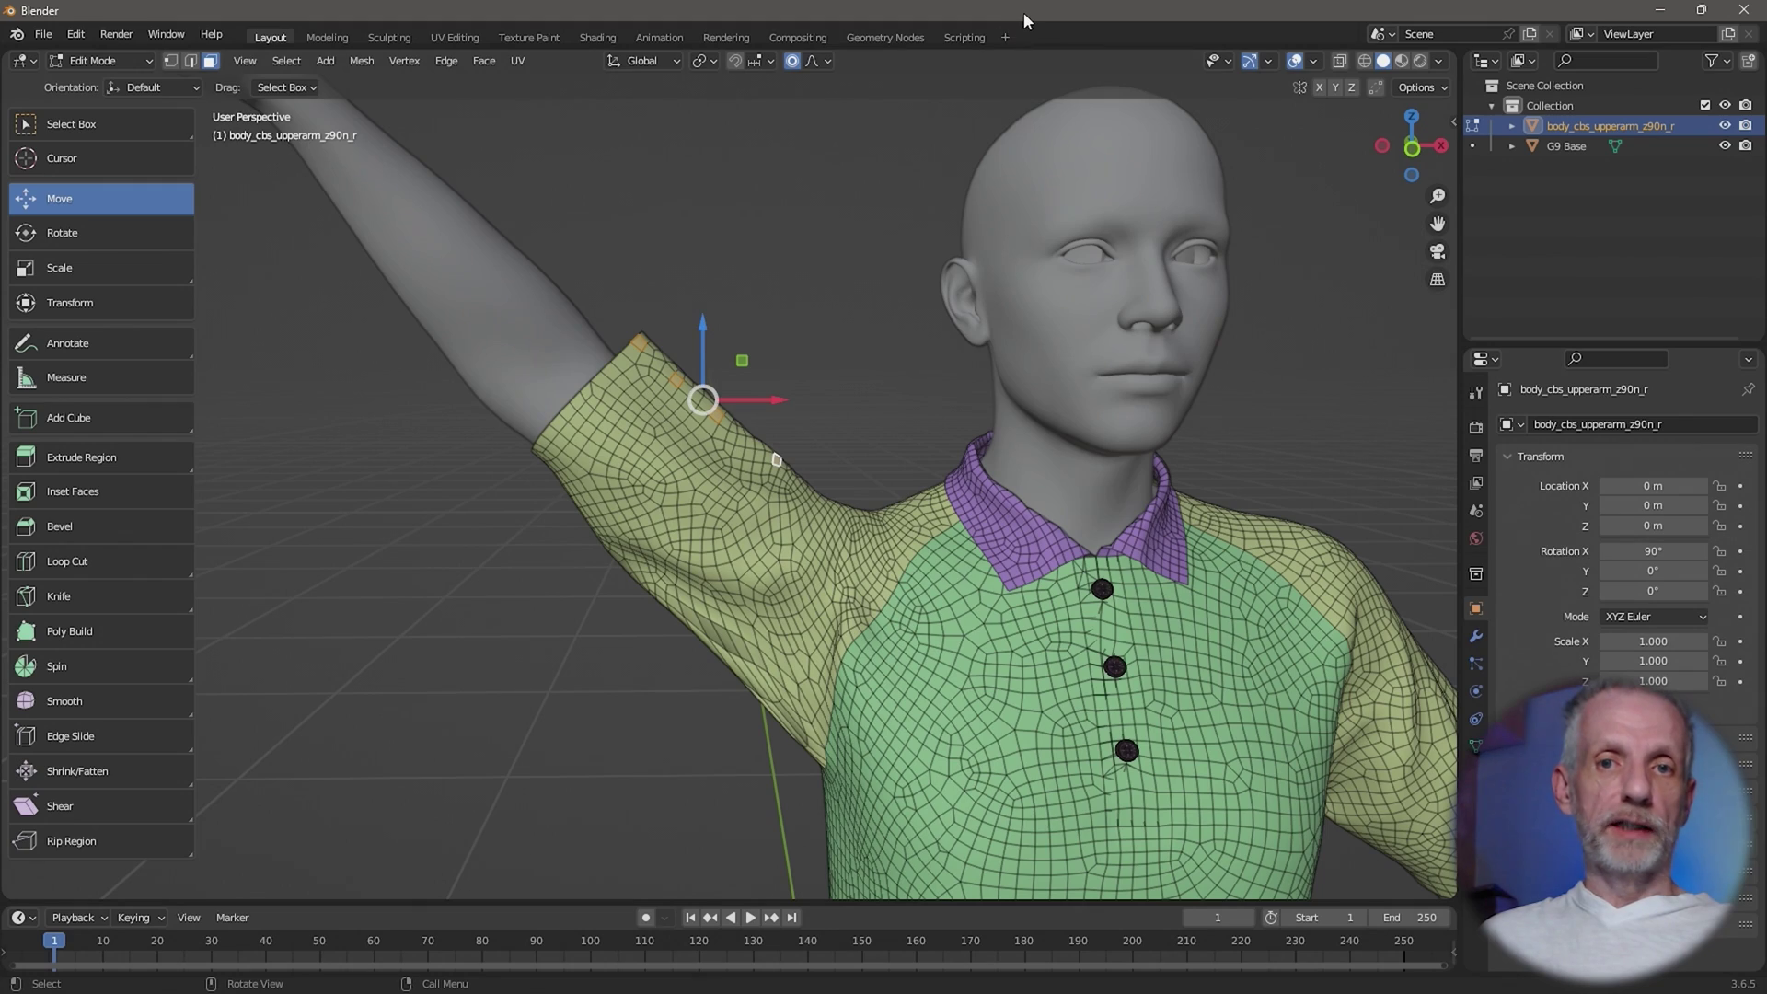
Set the transform orientation to Normal and try moving the selected sleeve faces along their normal.
middle_drag(739, 360, 724, 377)
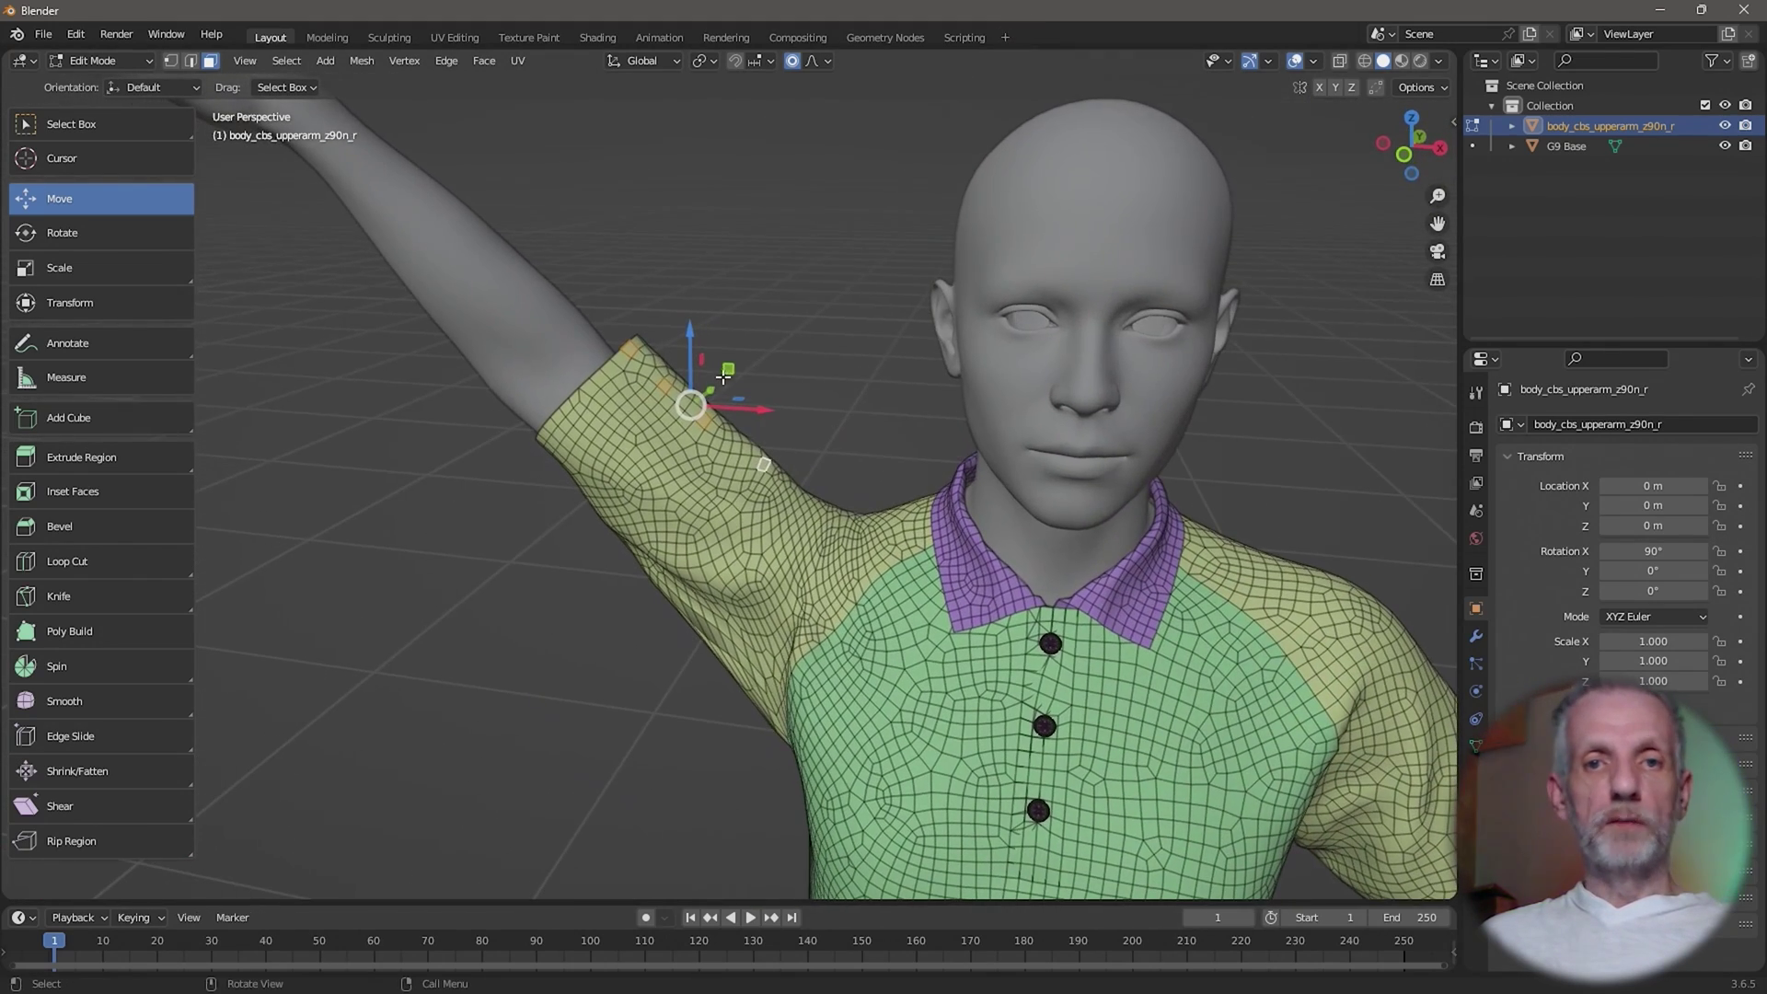
click(676, 66)
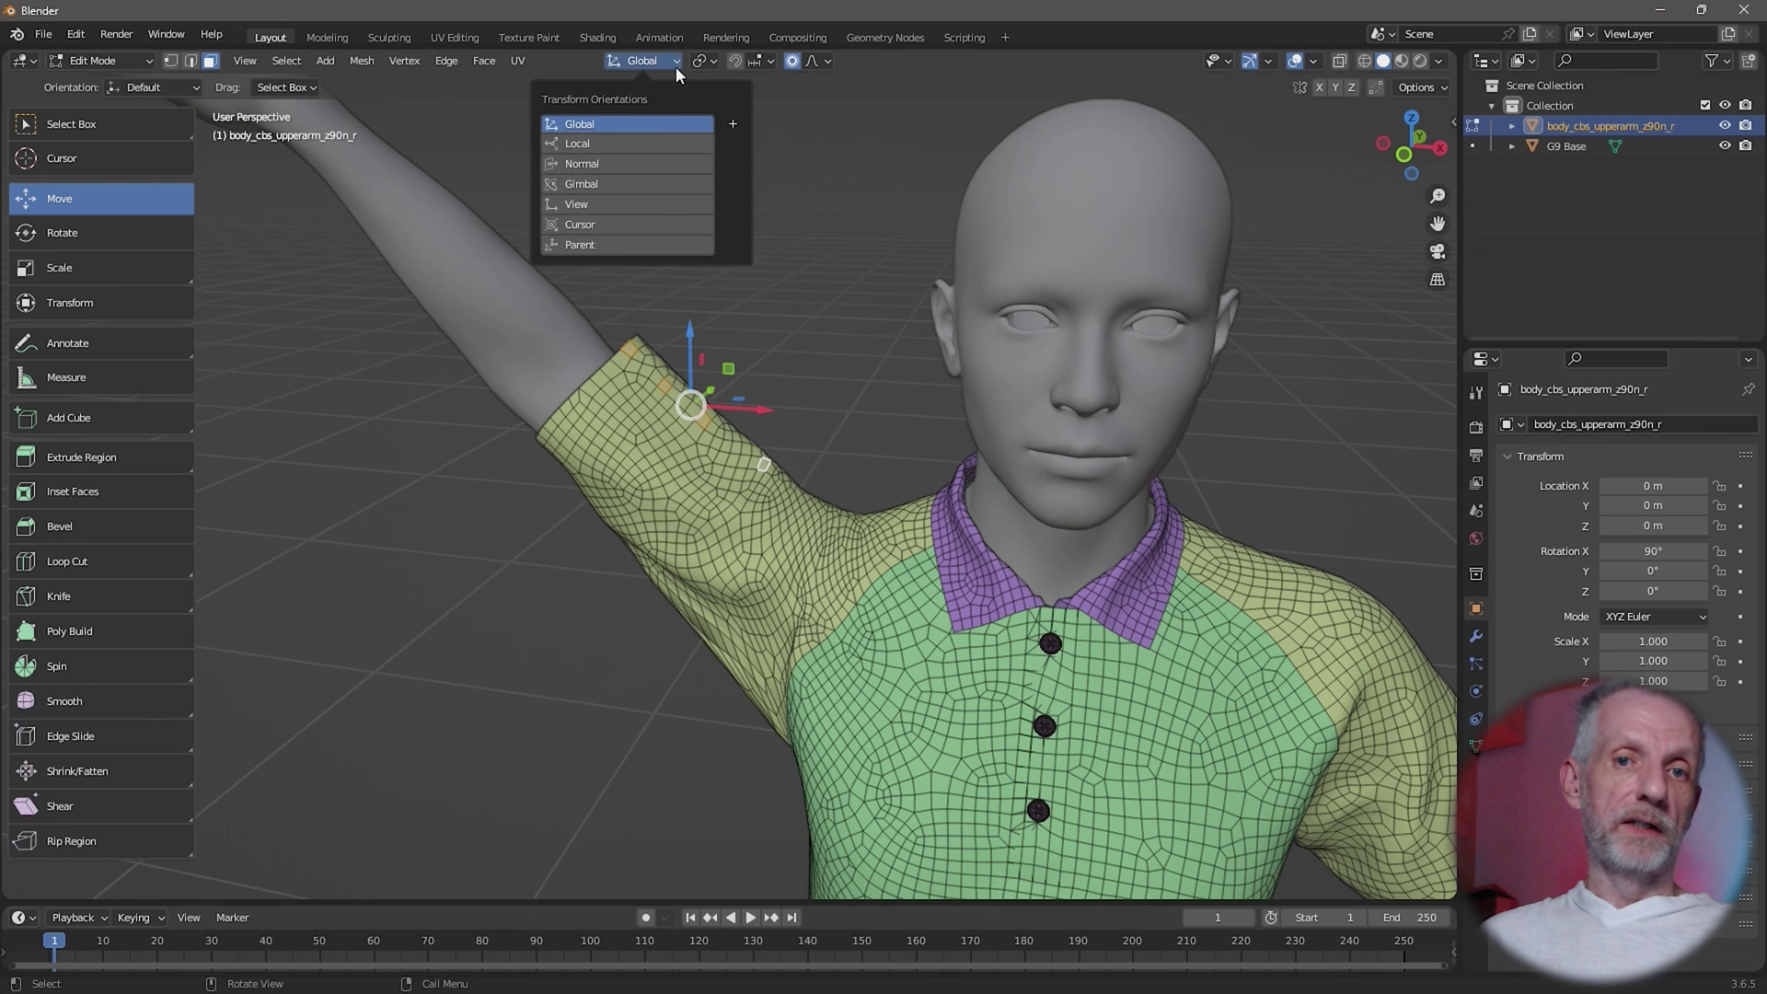
click(654, 163)
middle_drag(727, 387, 786, 457)
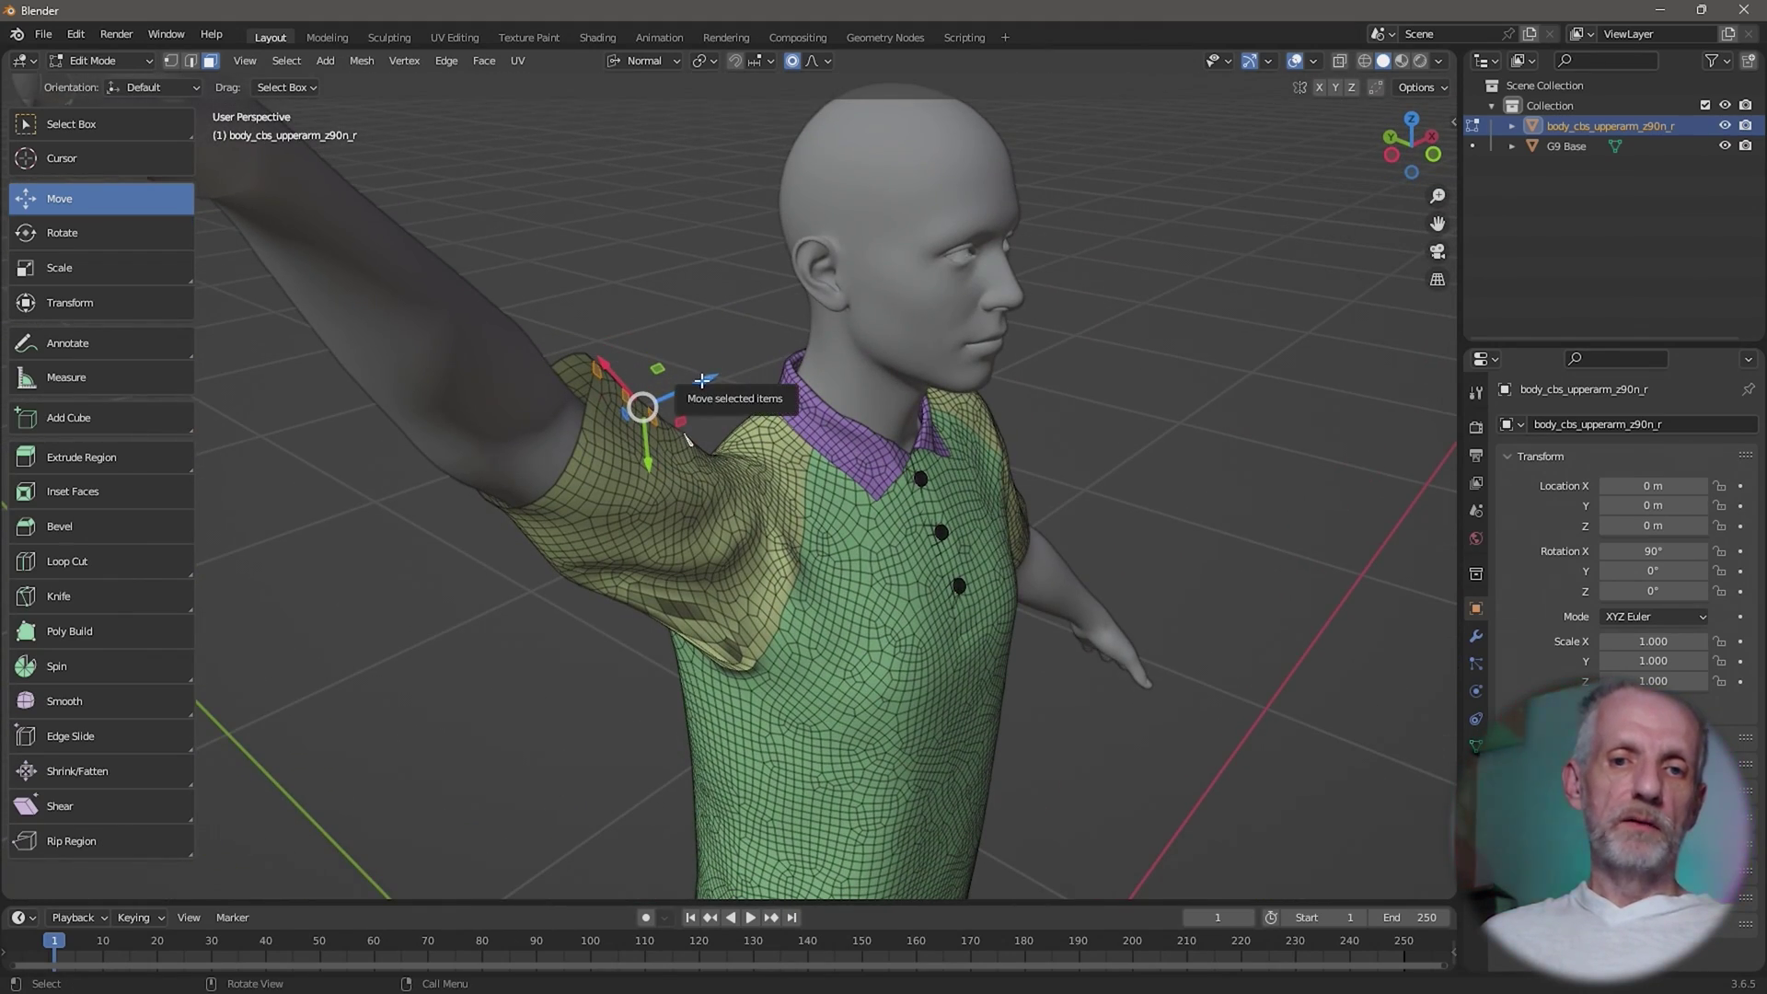
drag(703, 379, 676, 408)
right_click(677, 407)
middle_drag(677, 408, 714, 281)
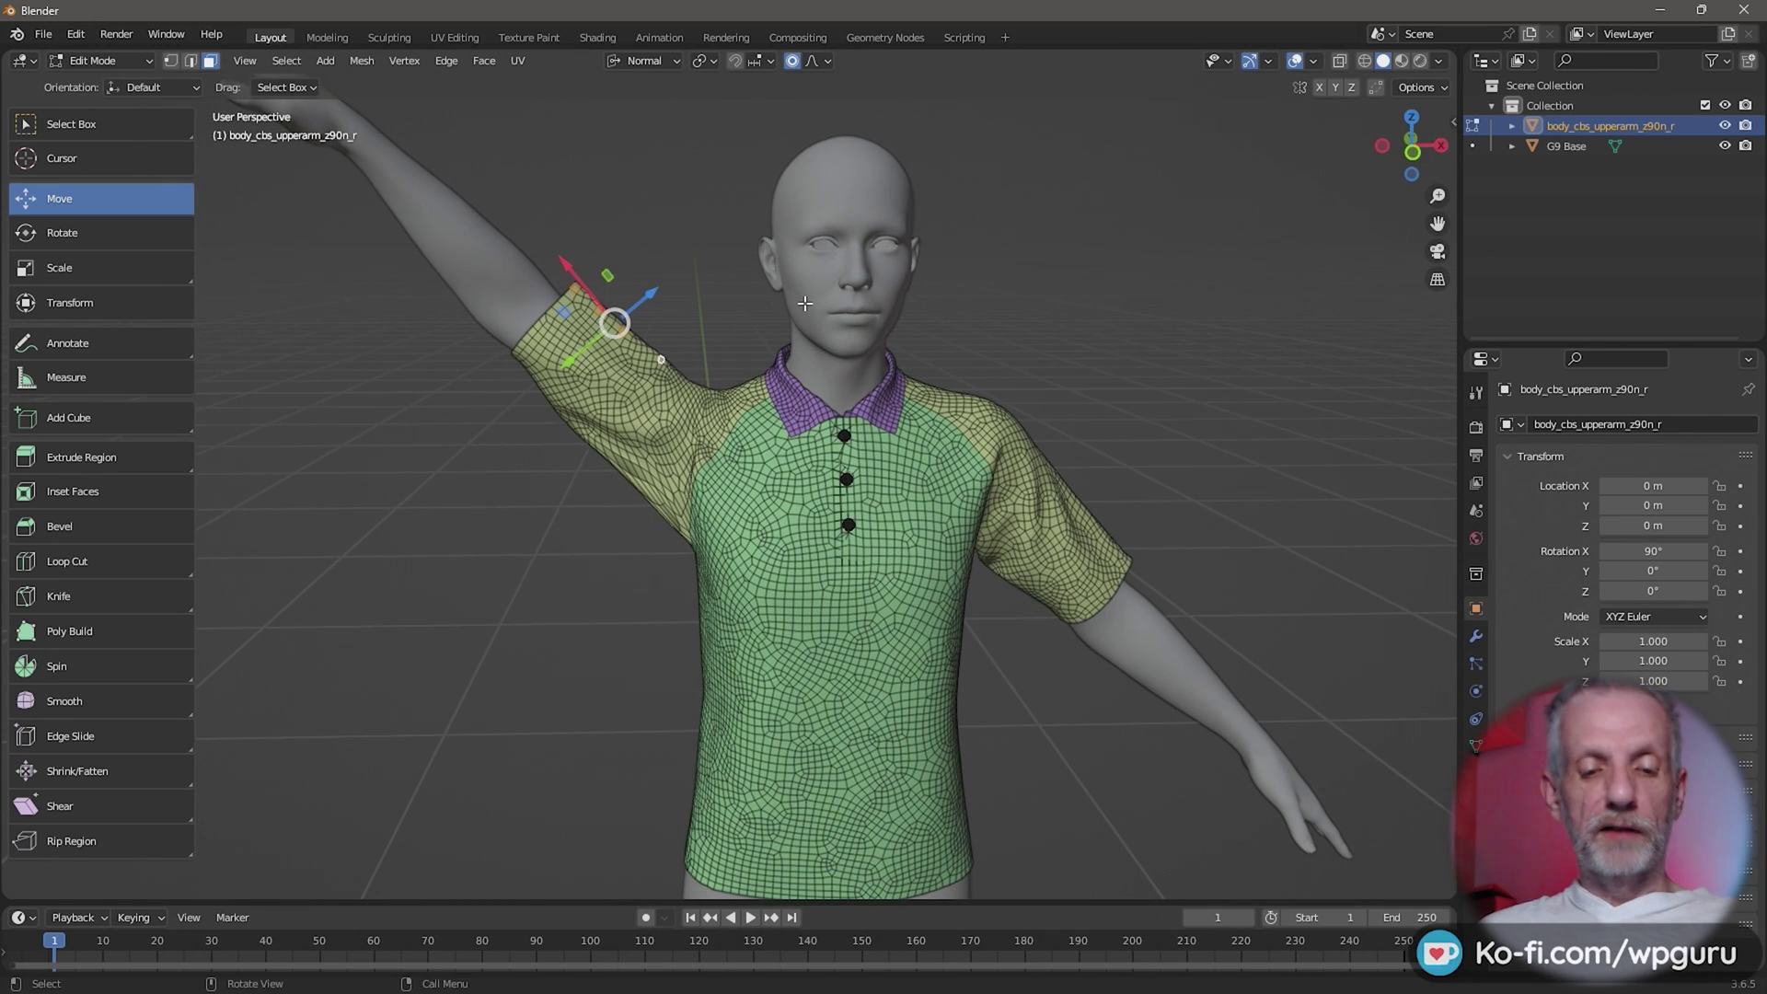
Move the selected ridge faces about 0.013 m outward with the proportional editing size reduced to about 0.092 m.
key(g)
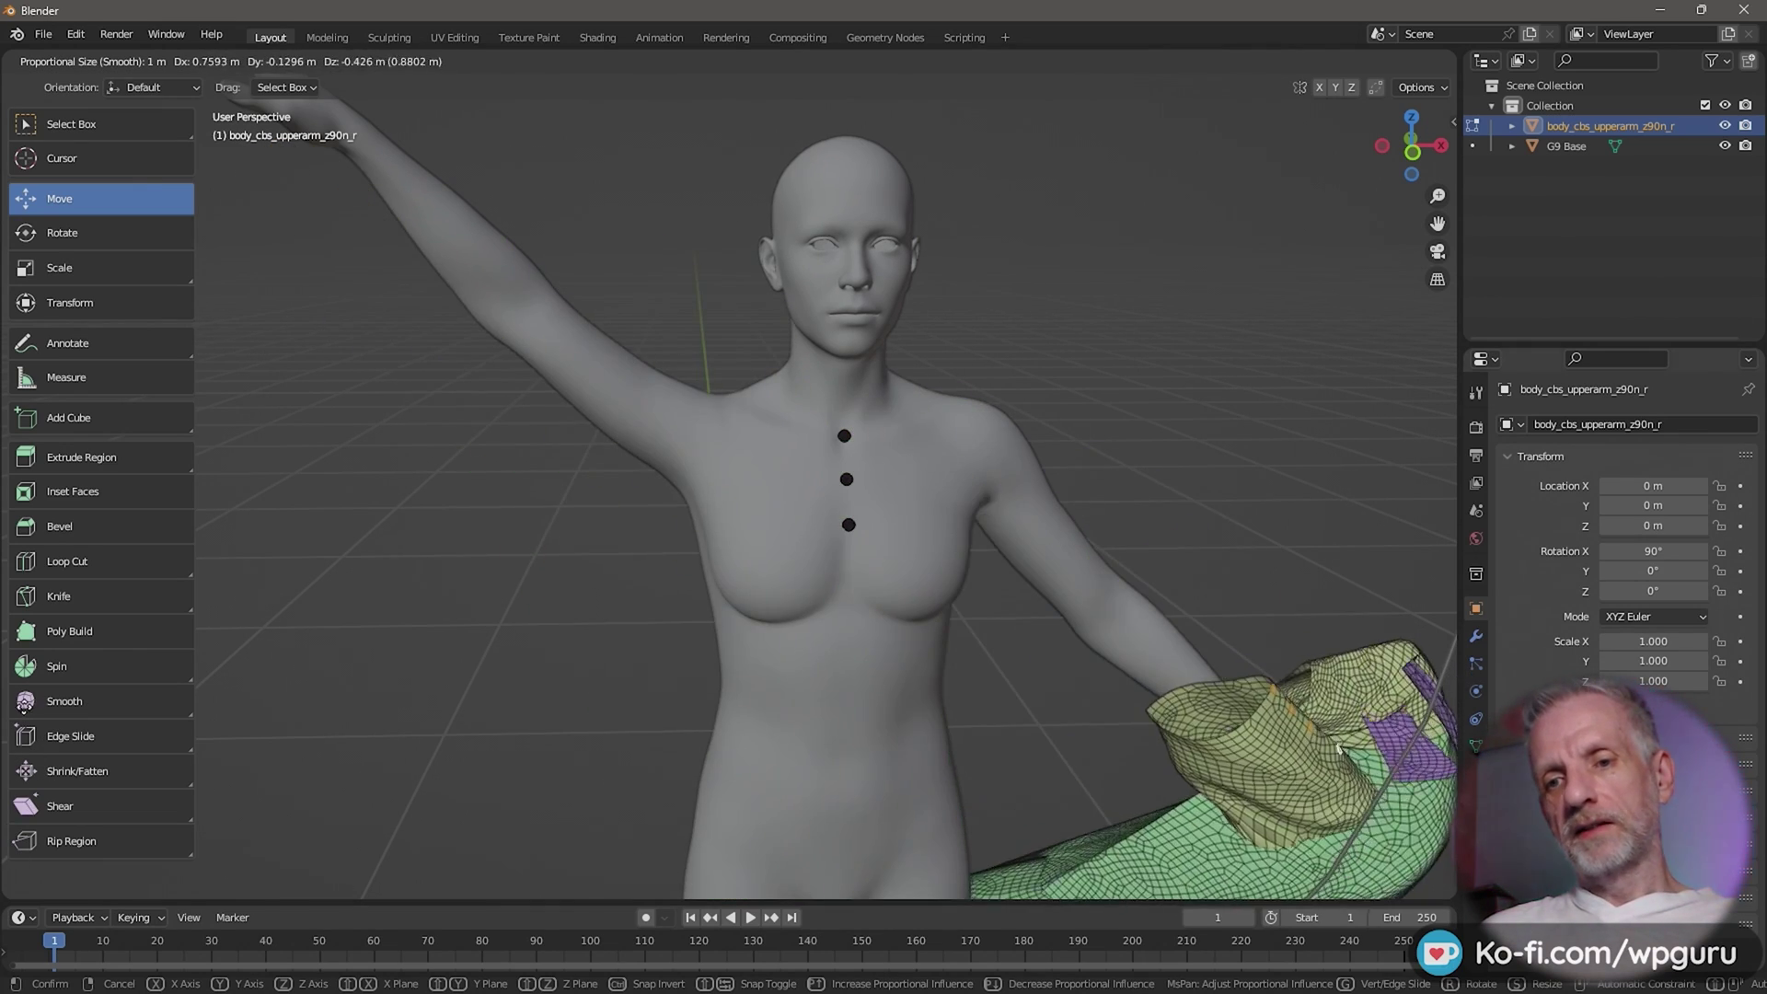
scroll(700, 267, down, 1)
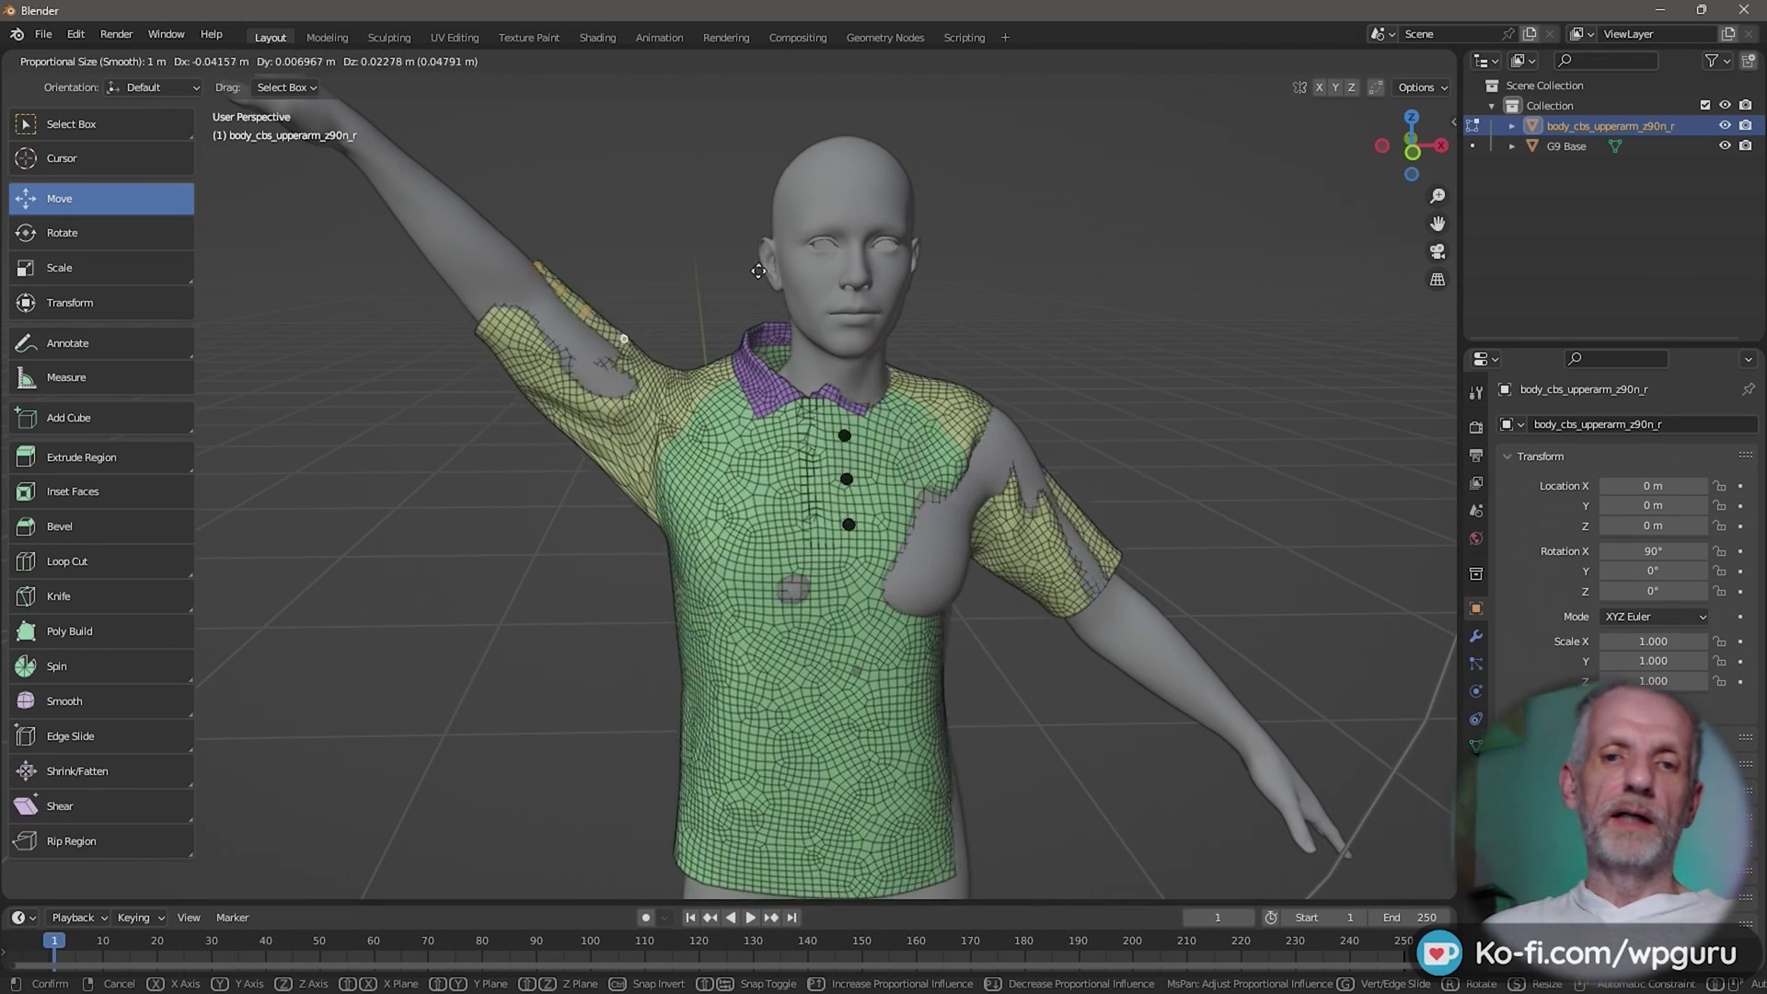
scroll(776, 304, up, 14)
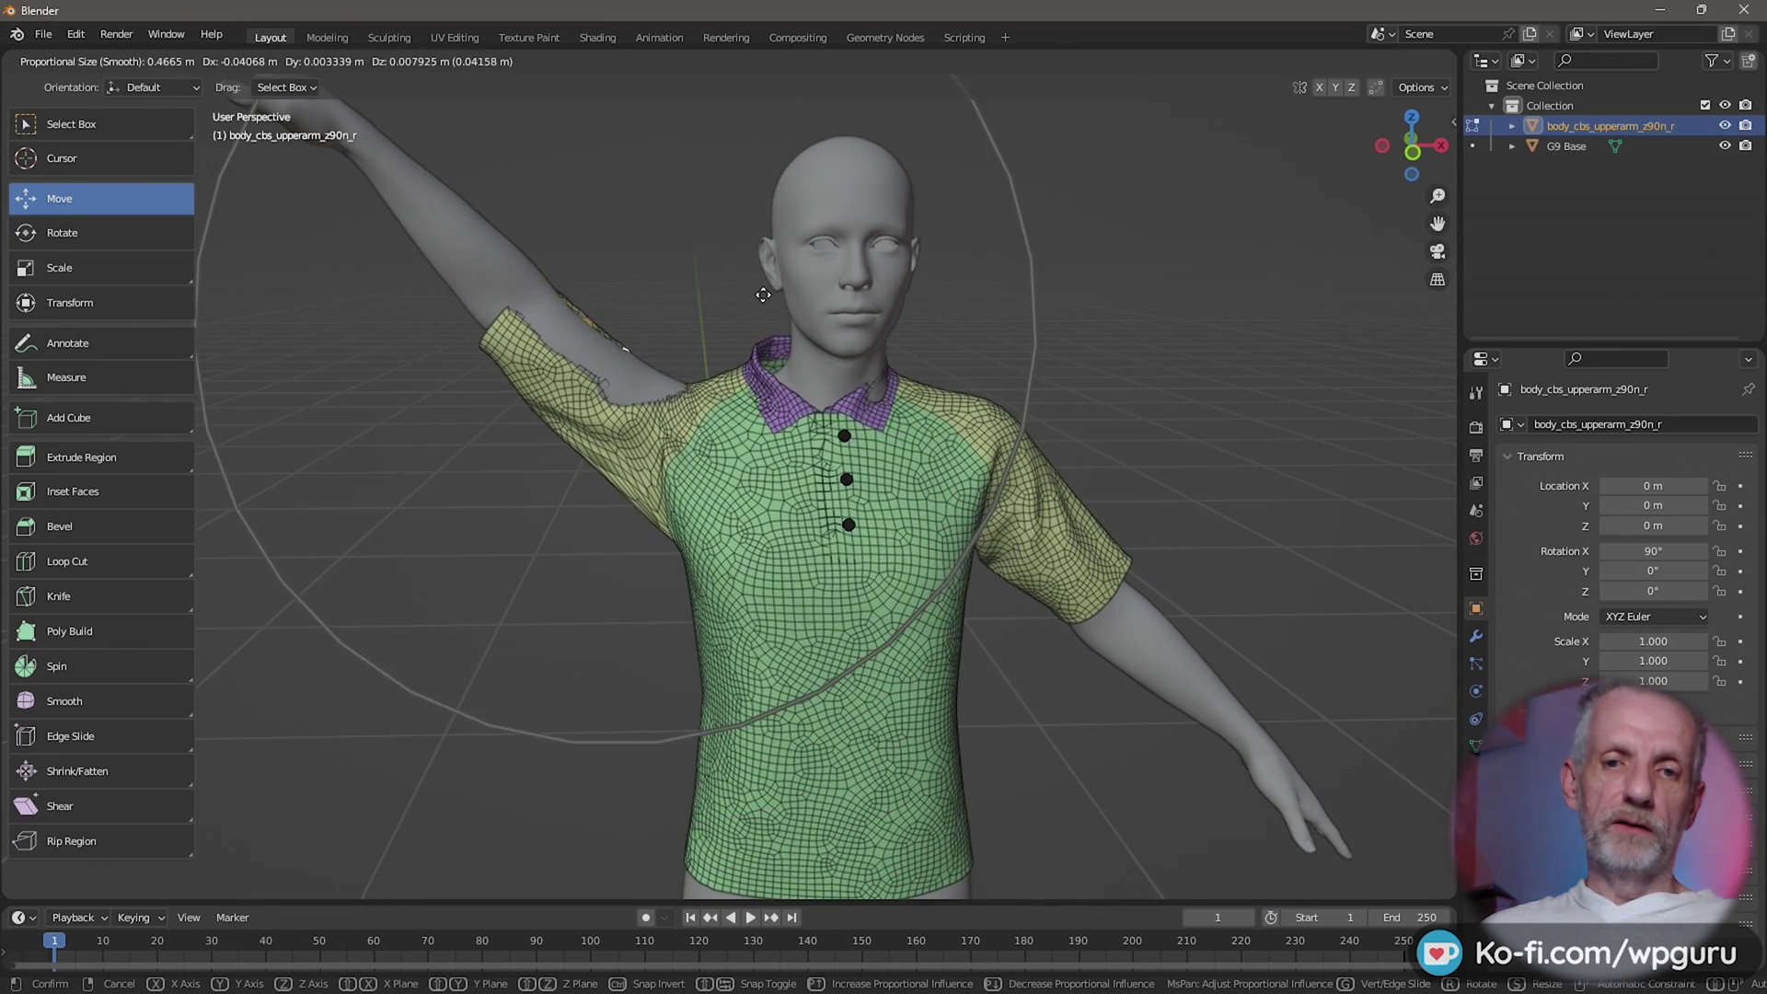
scroll(792, 312, up, 5)
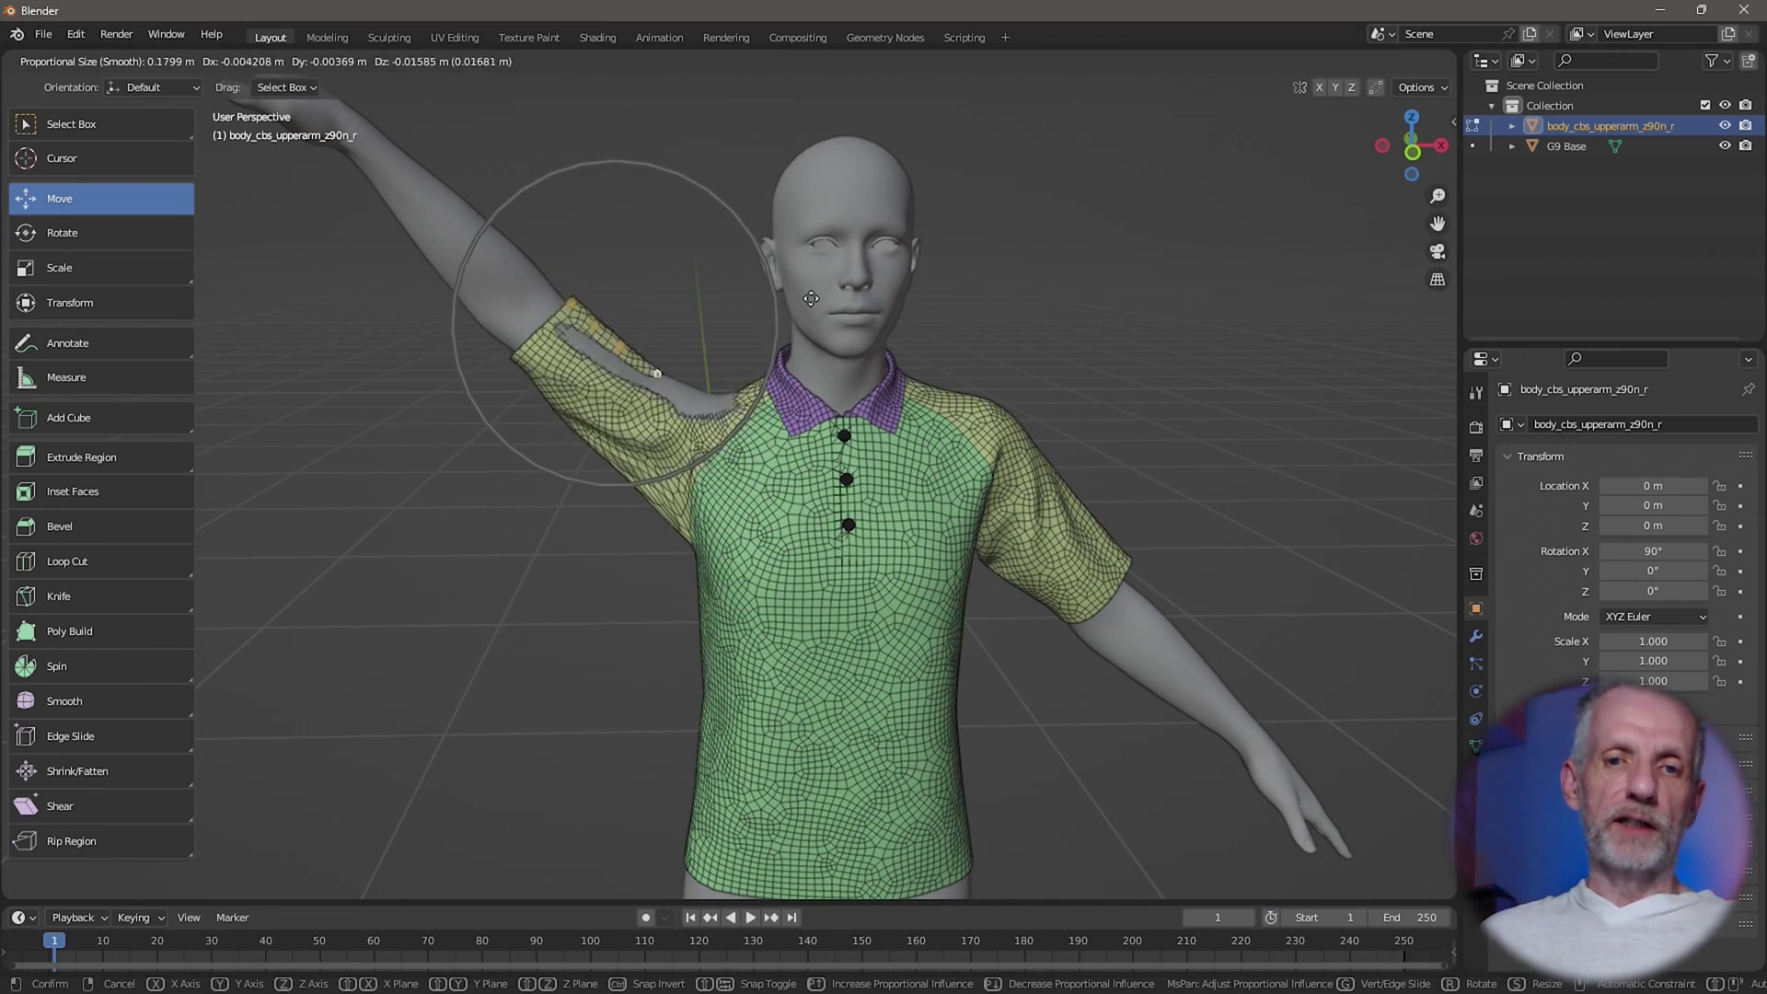
scroll(783, 295, up, 7)
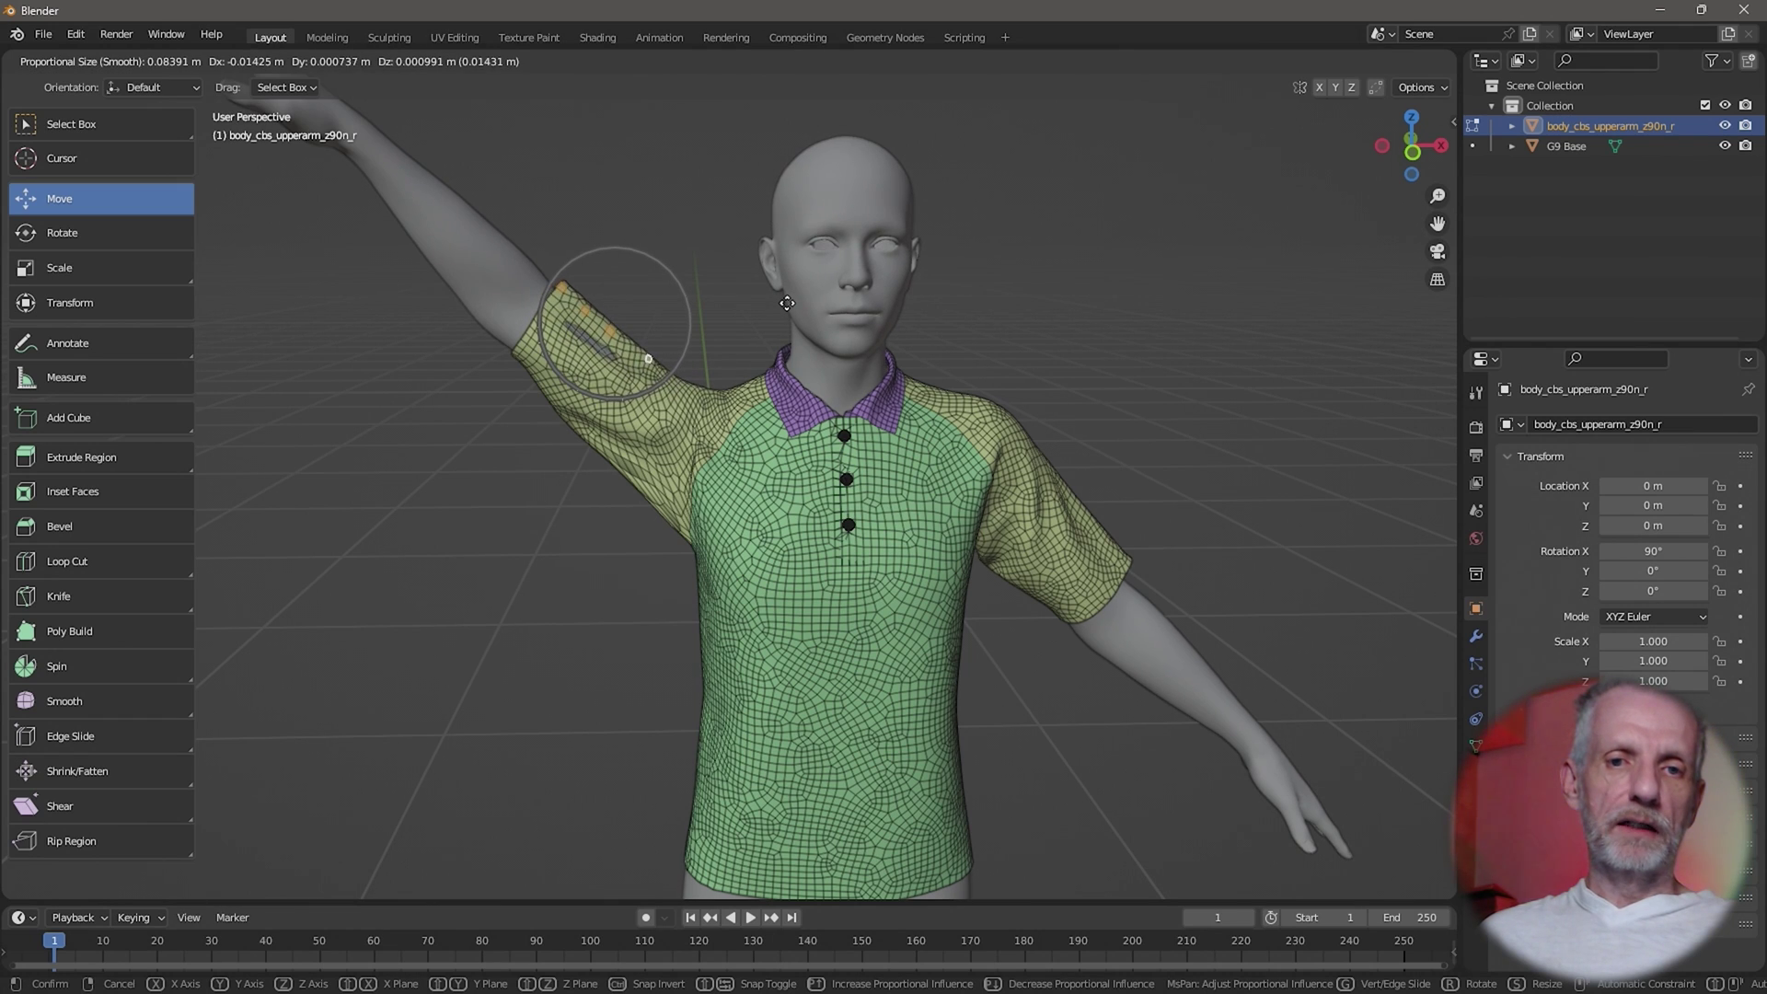
scroll(790, 304, down, 2)
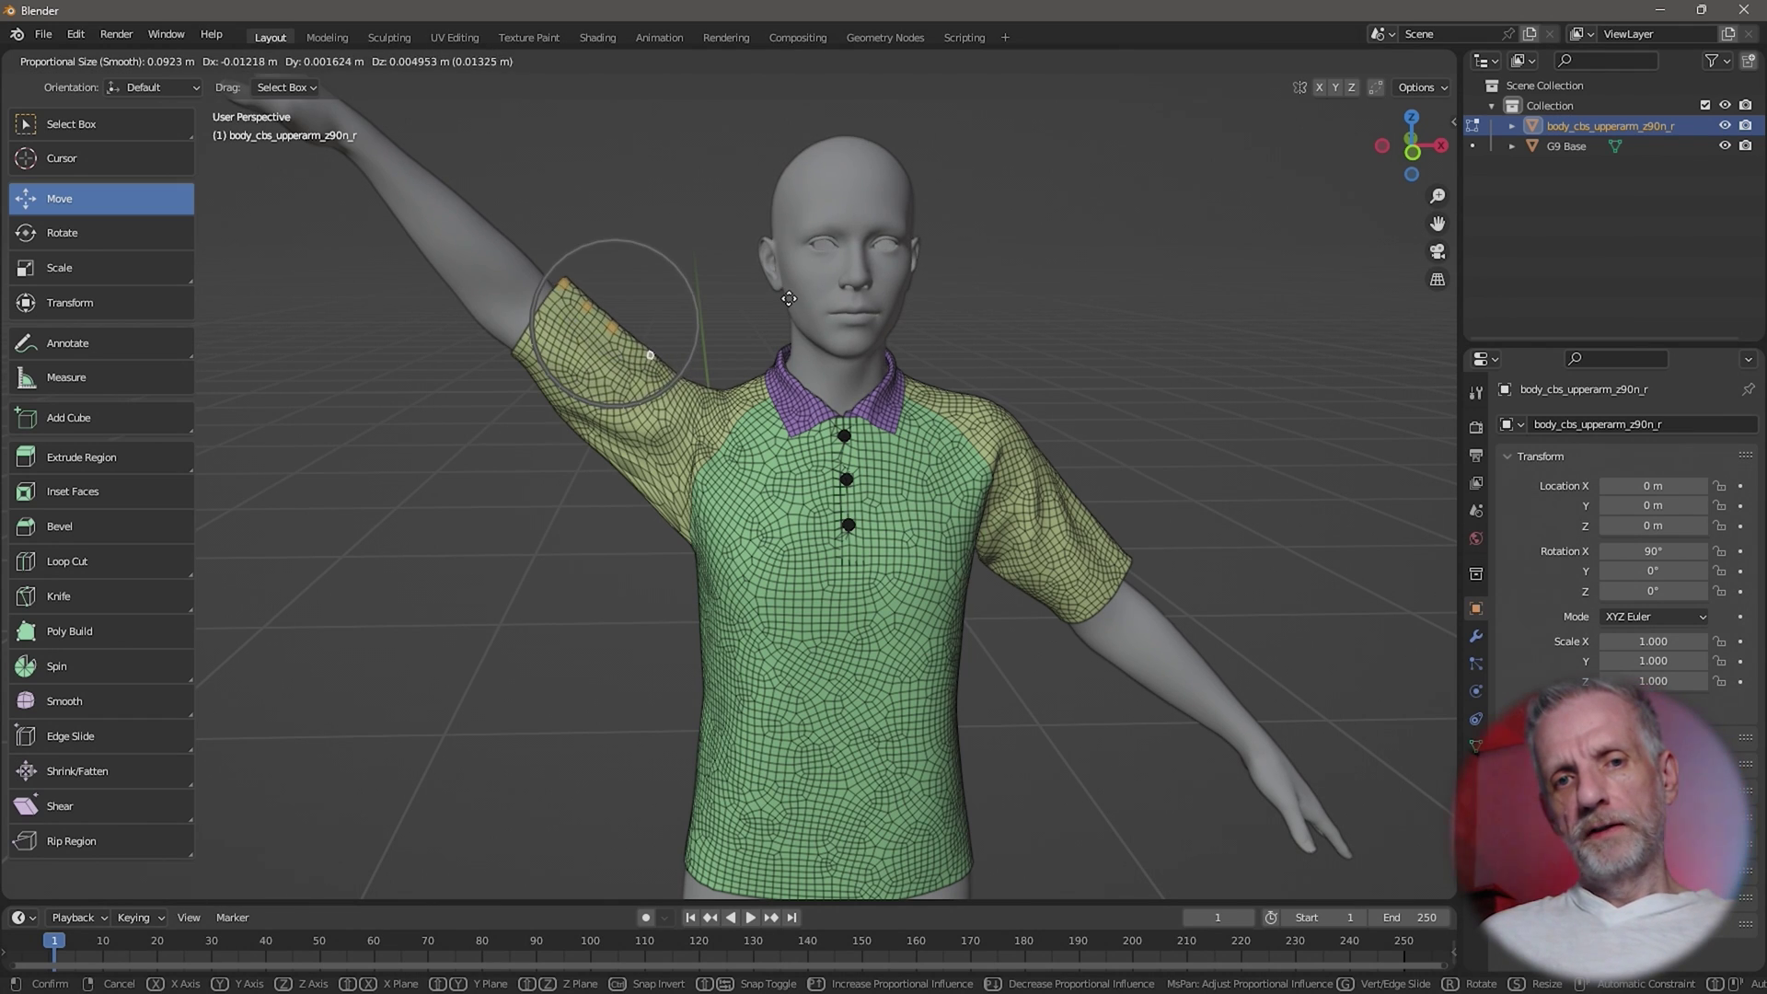
click(785, 297)
Nudge the selected ridge faces along their normal, then move them about 0.015 m down in the front view.
middle_drag(742, 301, 681, 337)
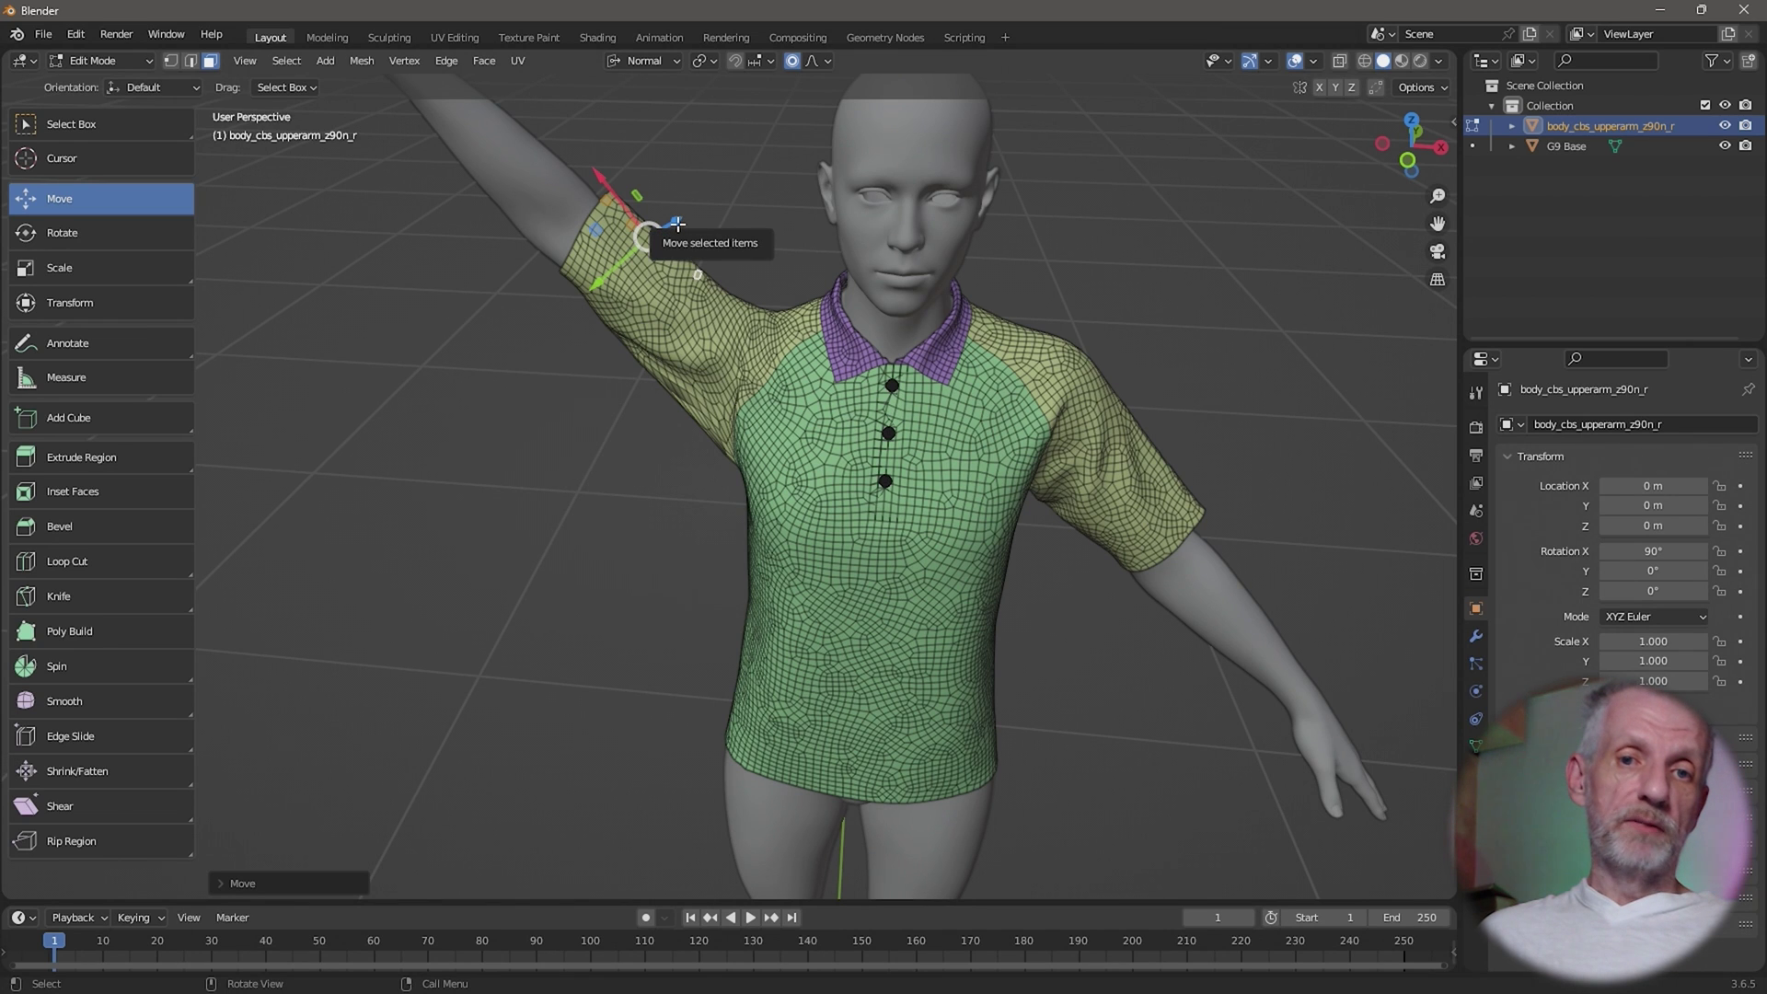
drag(678, 224, 677, 227)
middle_drag(677, 227, 825, 334)
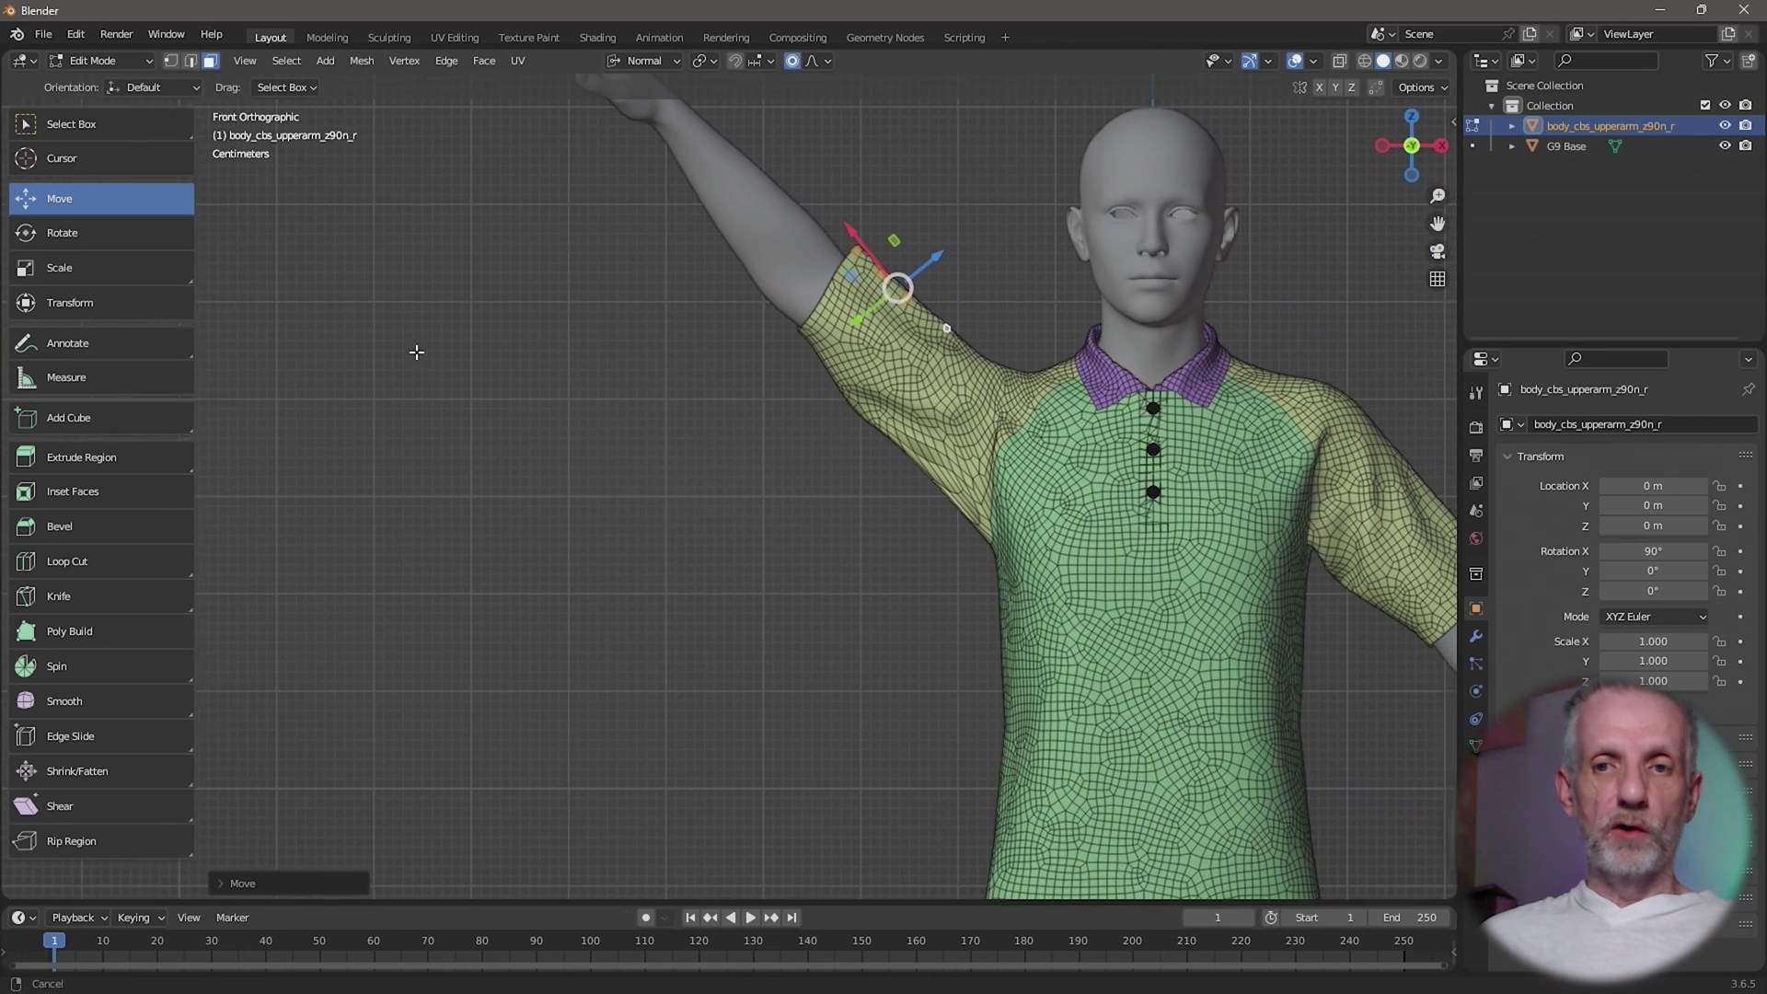
shift+middle_drag(402, 357, 230, 423)
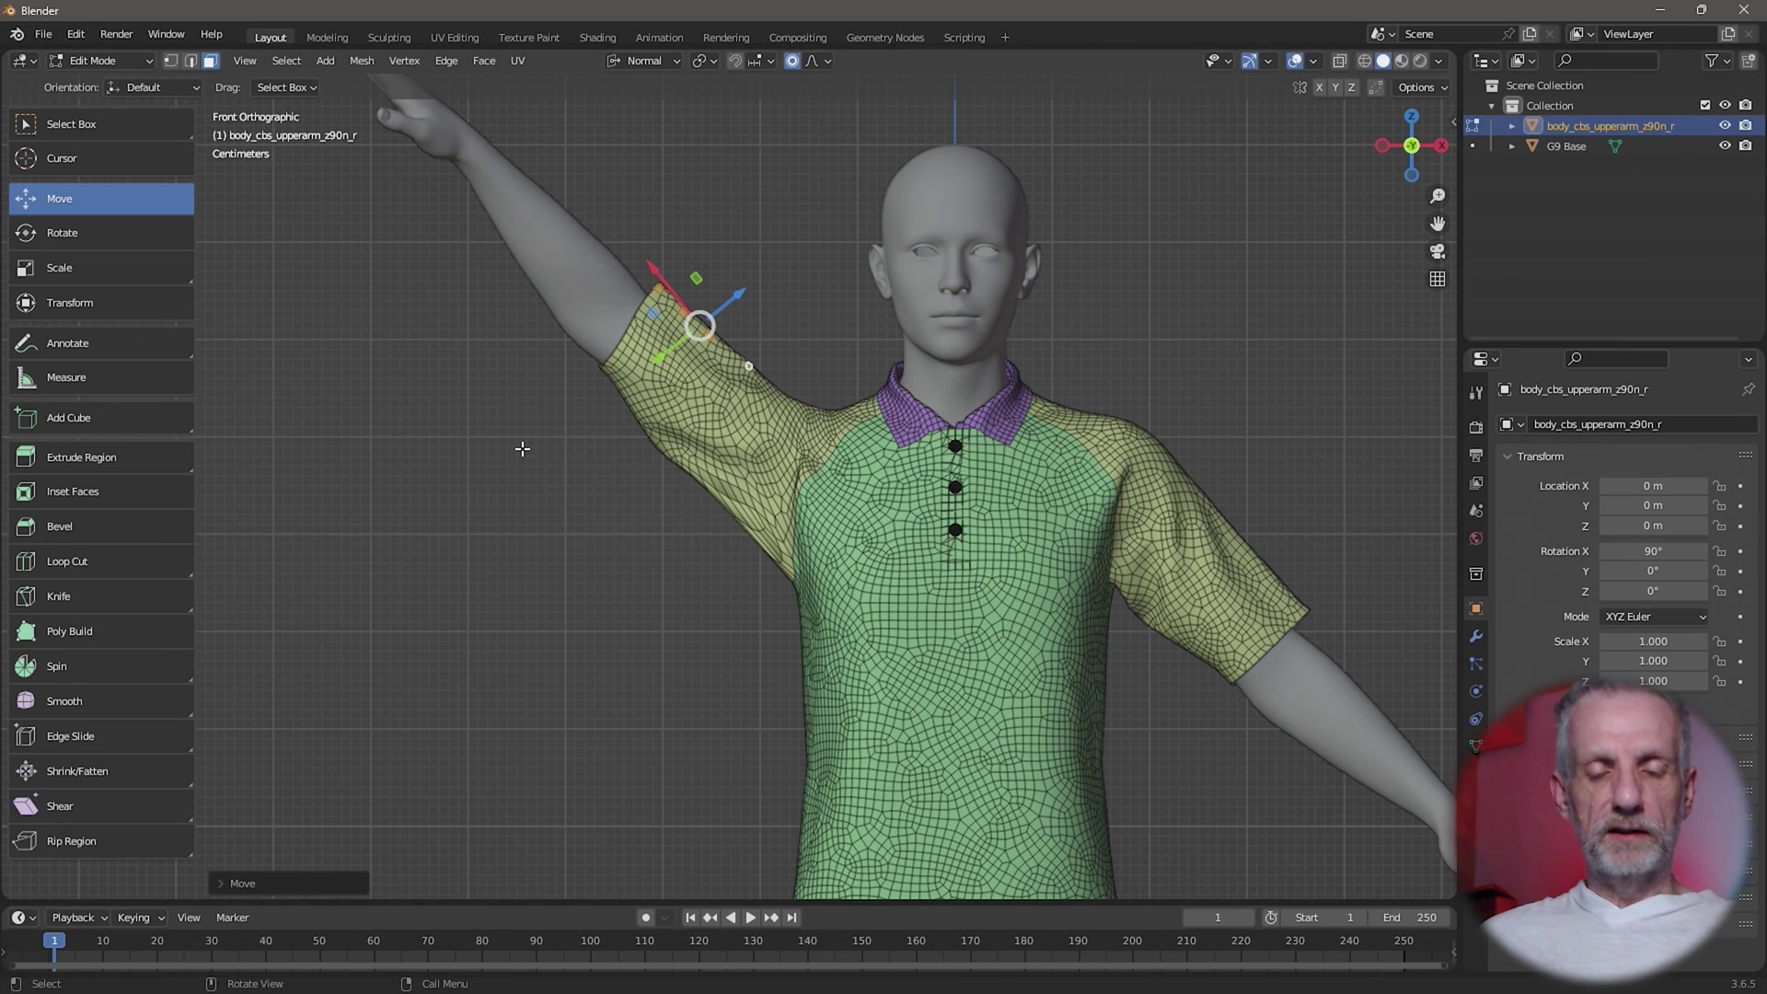
key(g)
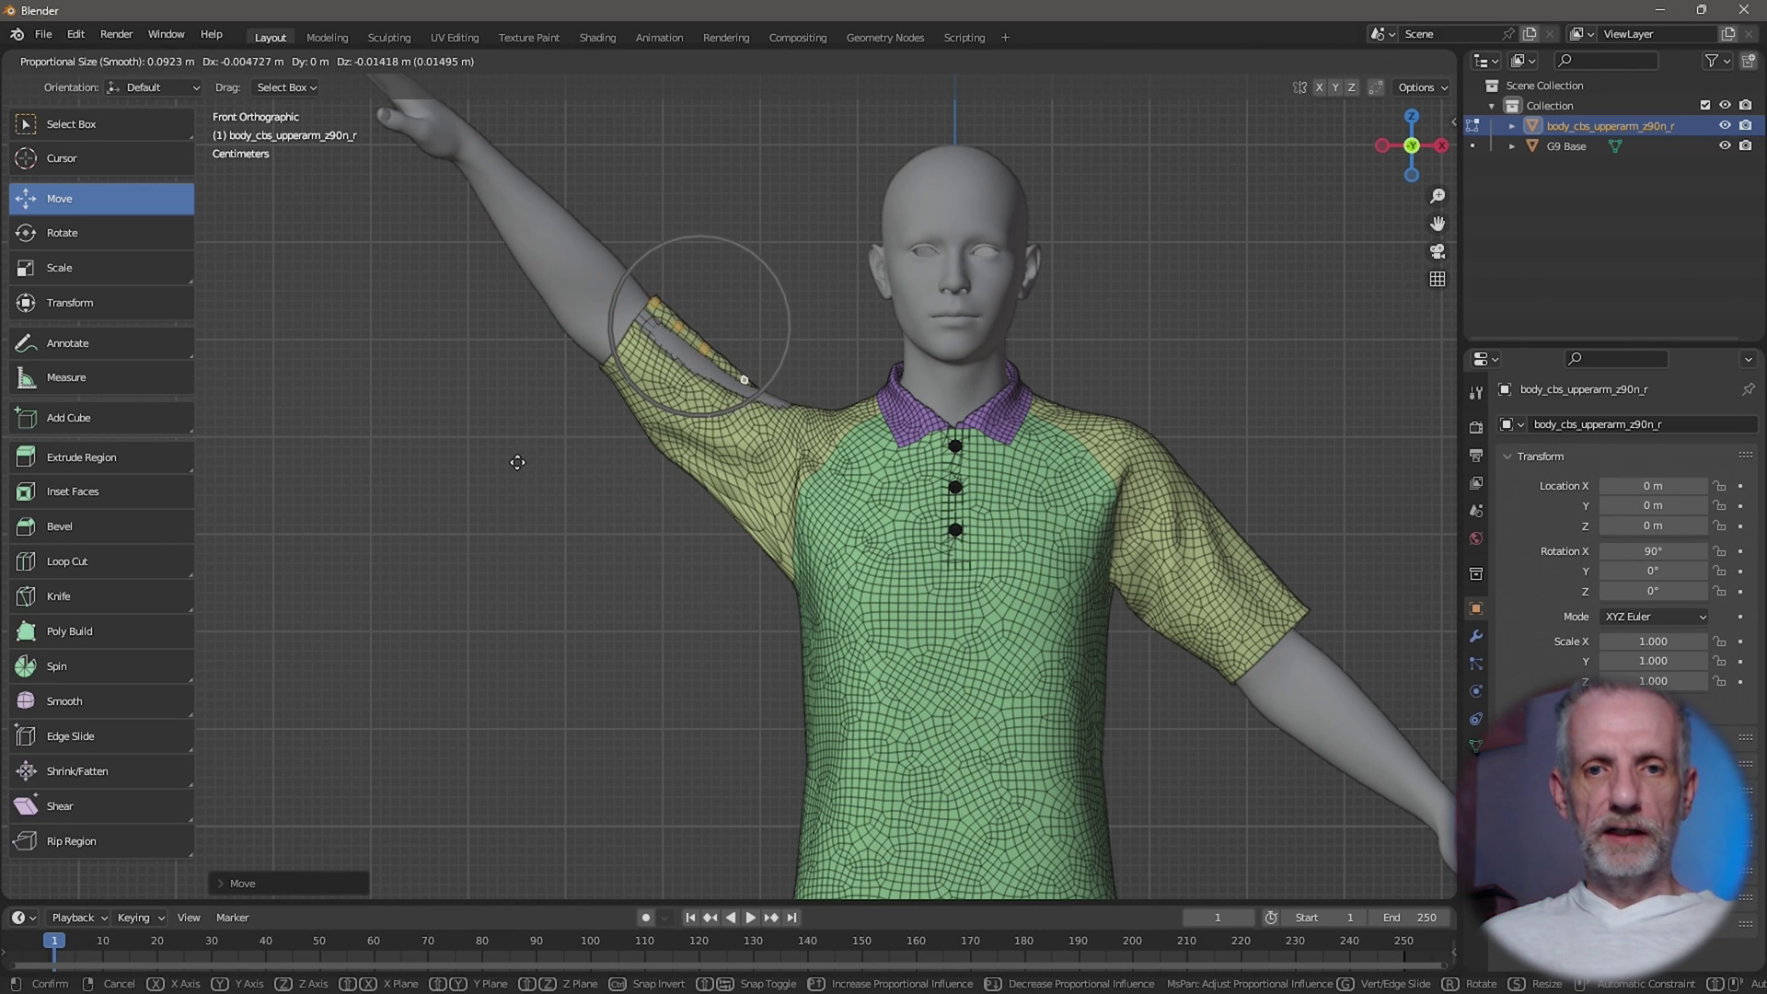
click(517, 463)
scroll(647, 323, up, 4)
middle_drag(649, 327, 617, 294)
middle_drag(765, 347, 760, 347)
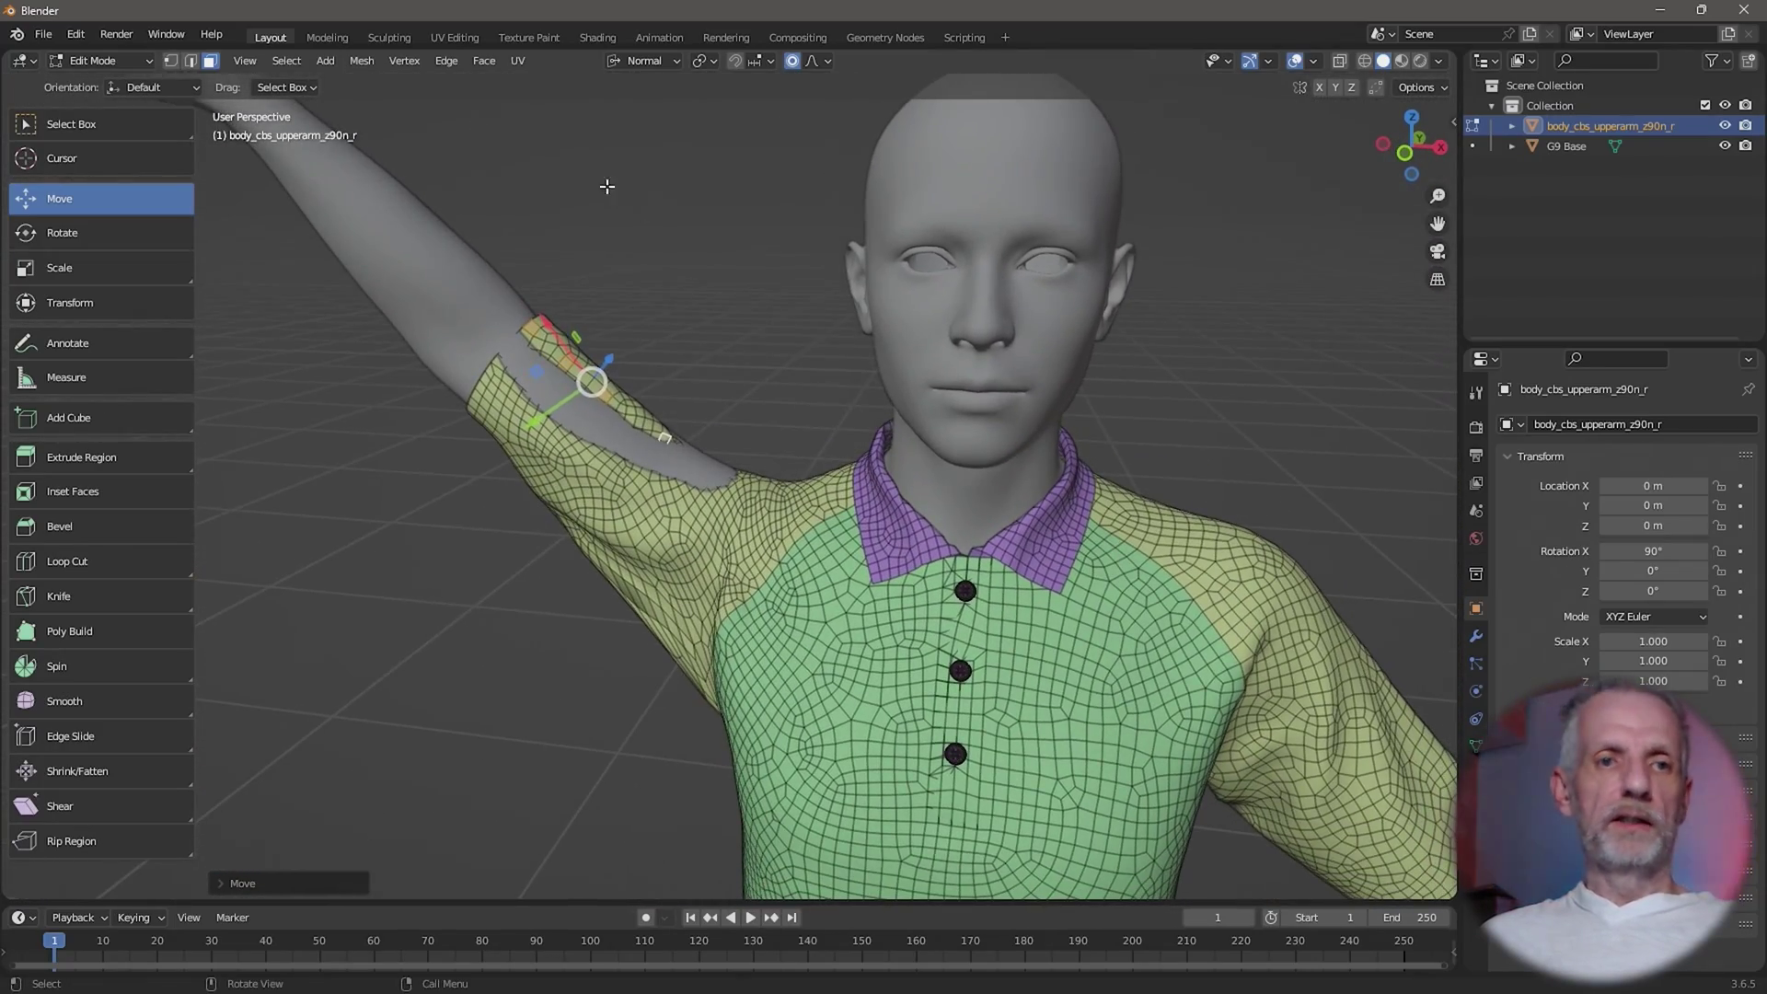
Switch the shirt to Sculpt Mode and choose the Draw brush with strength 0.139.
click(125, 62)
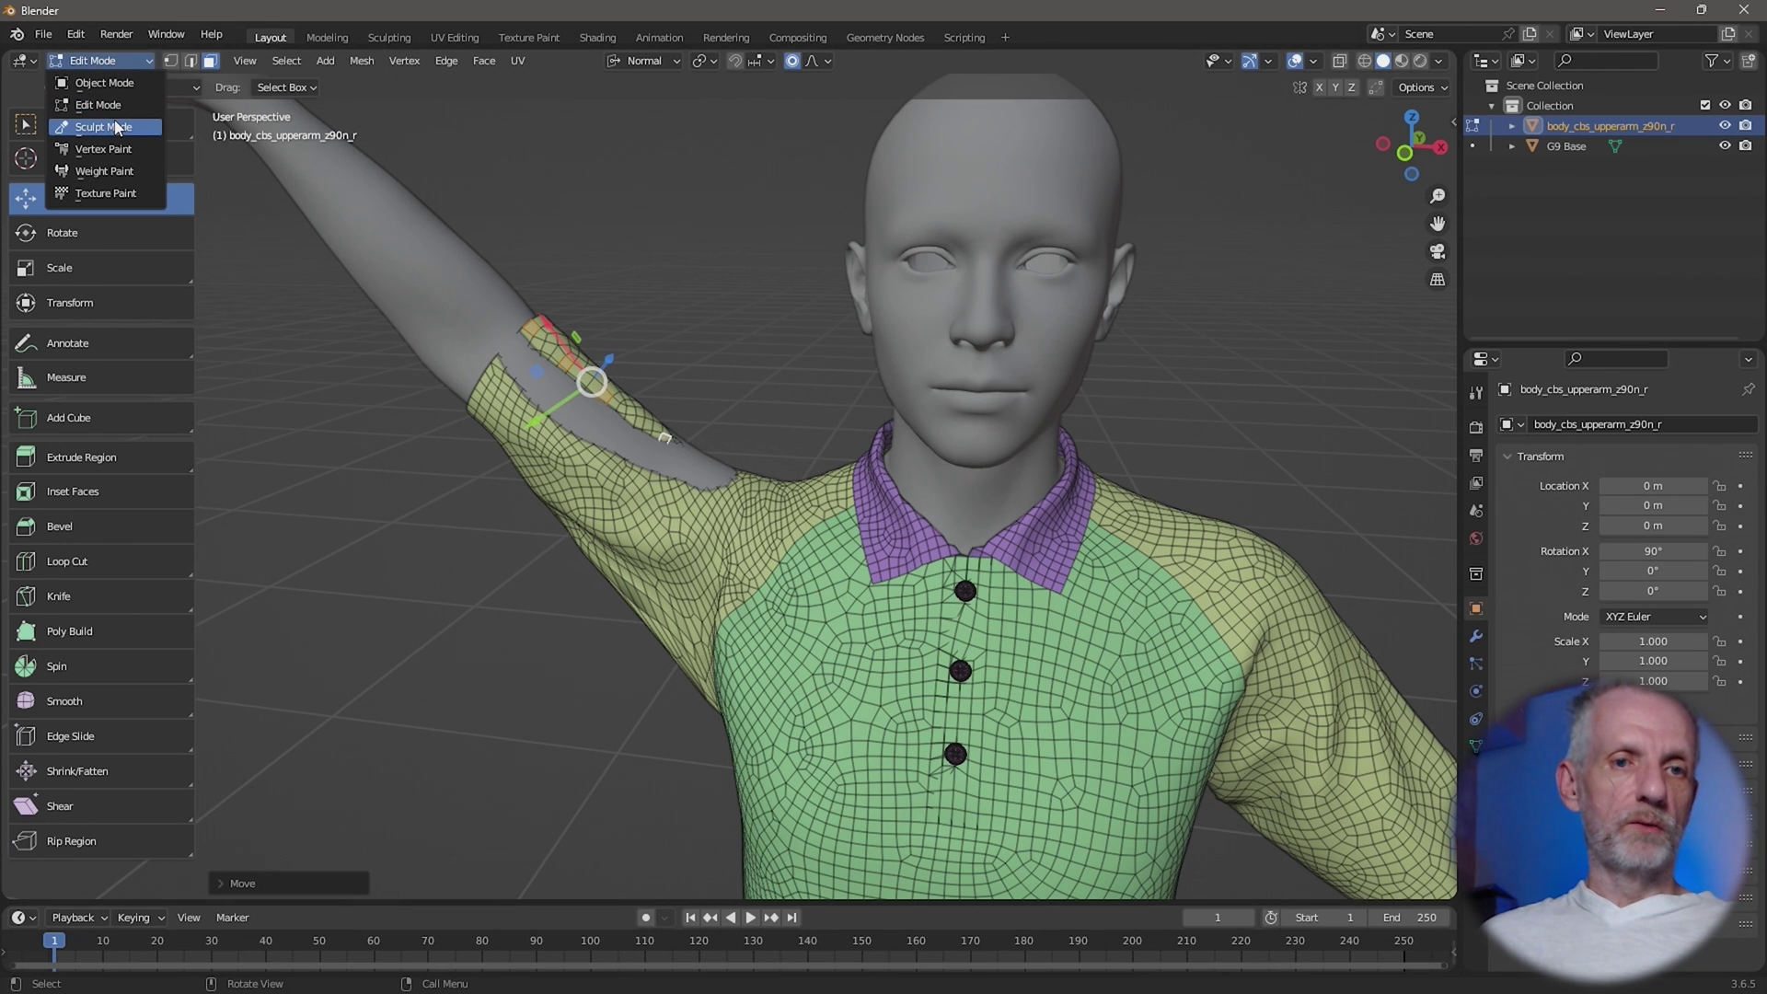
click(117, 128)
middle_drag(769, 405, 700, 414)
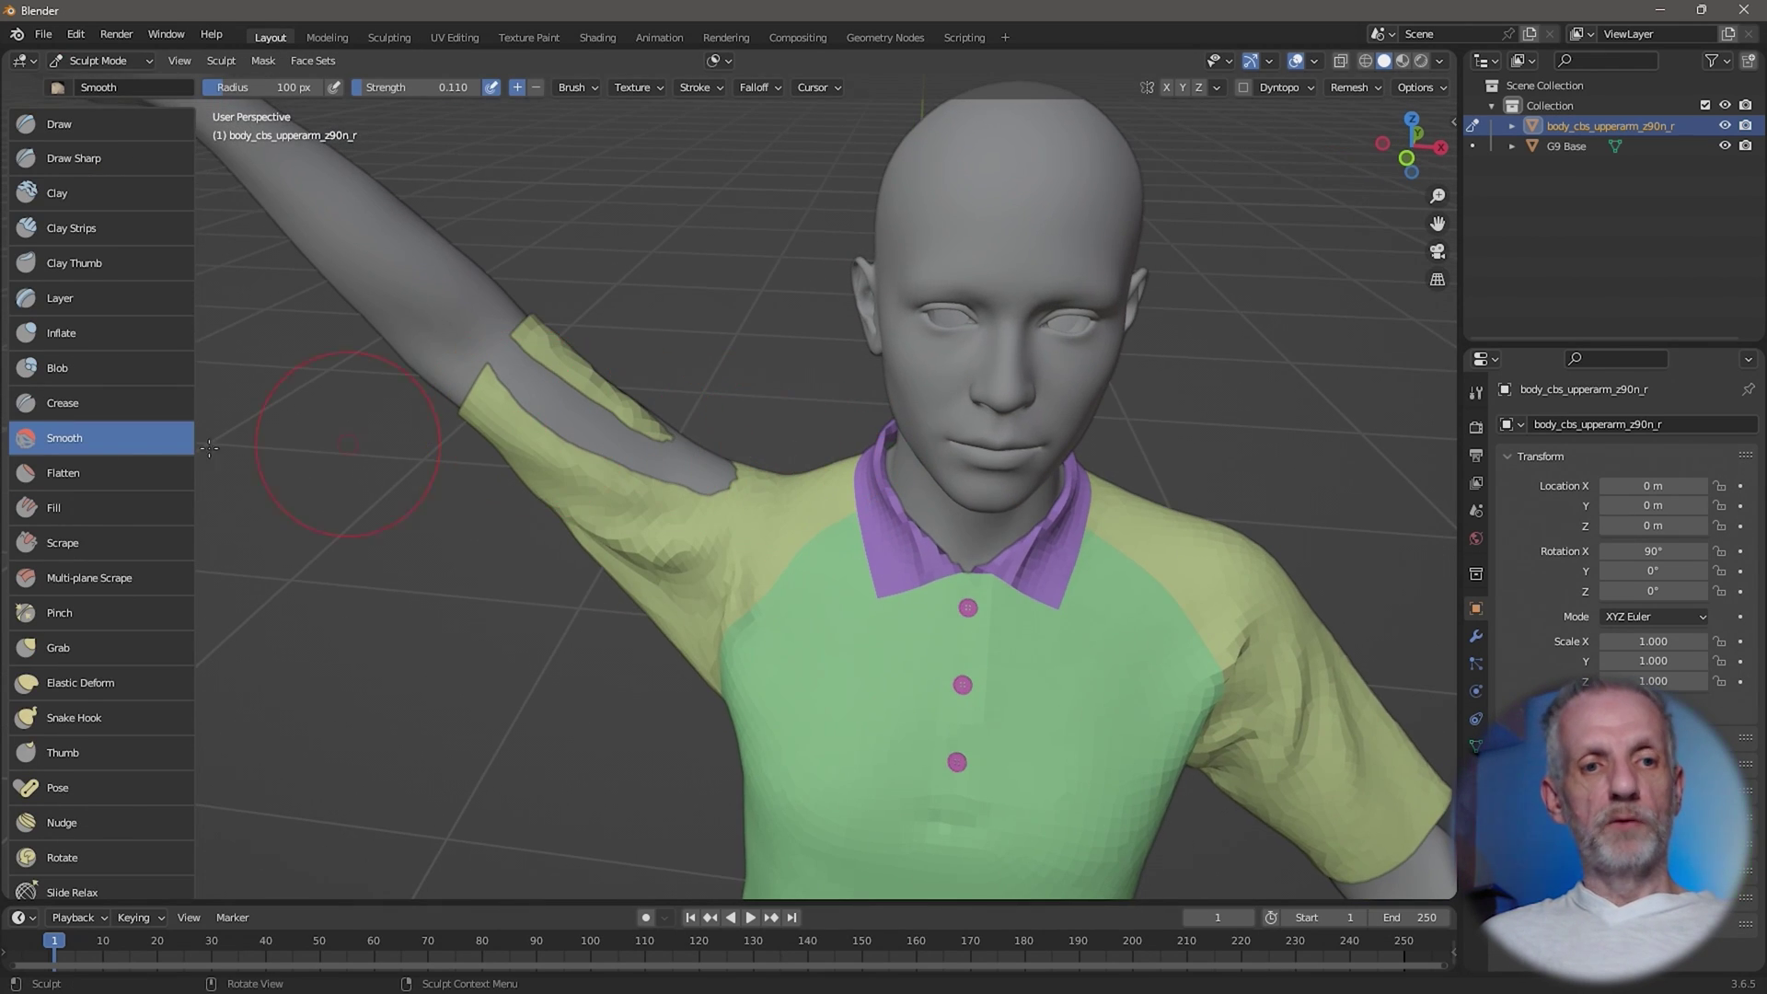
click(135, 123)
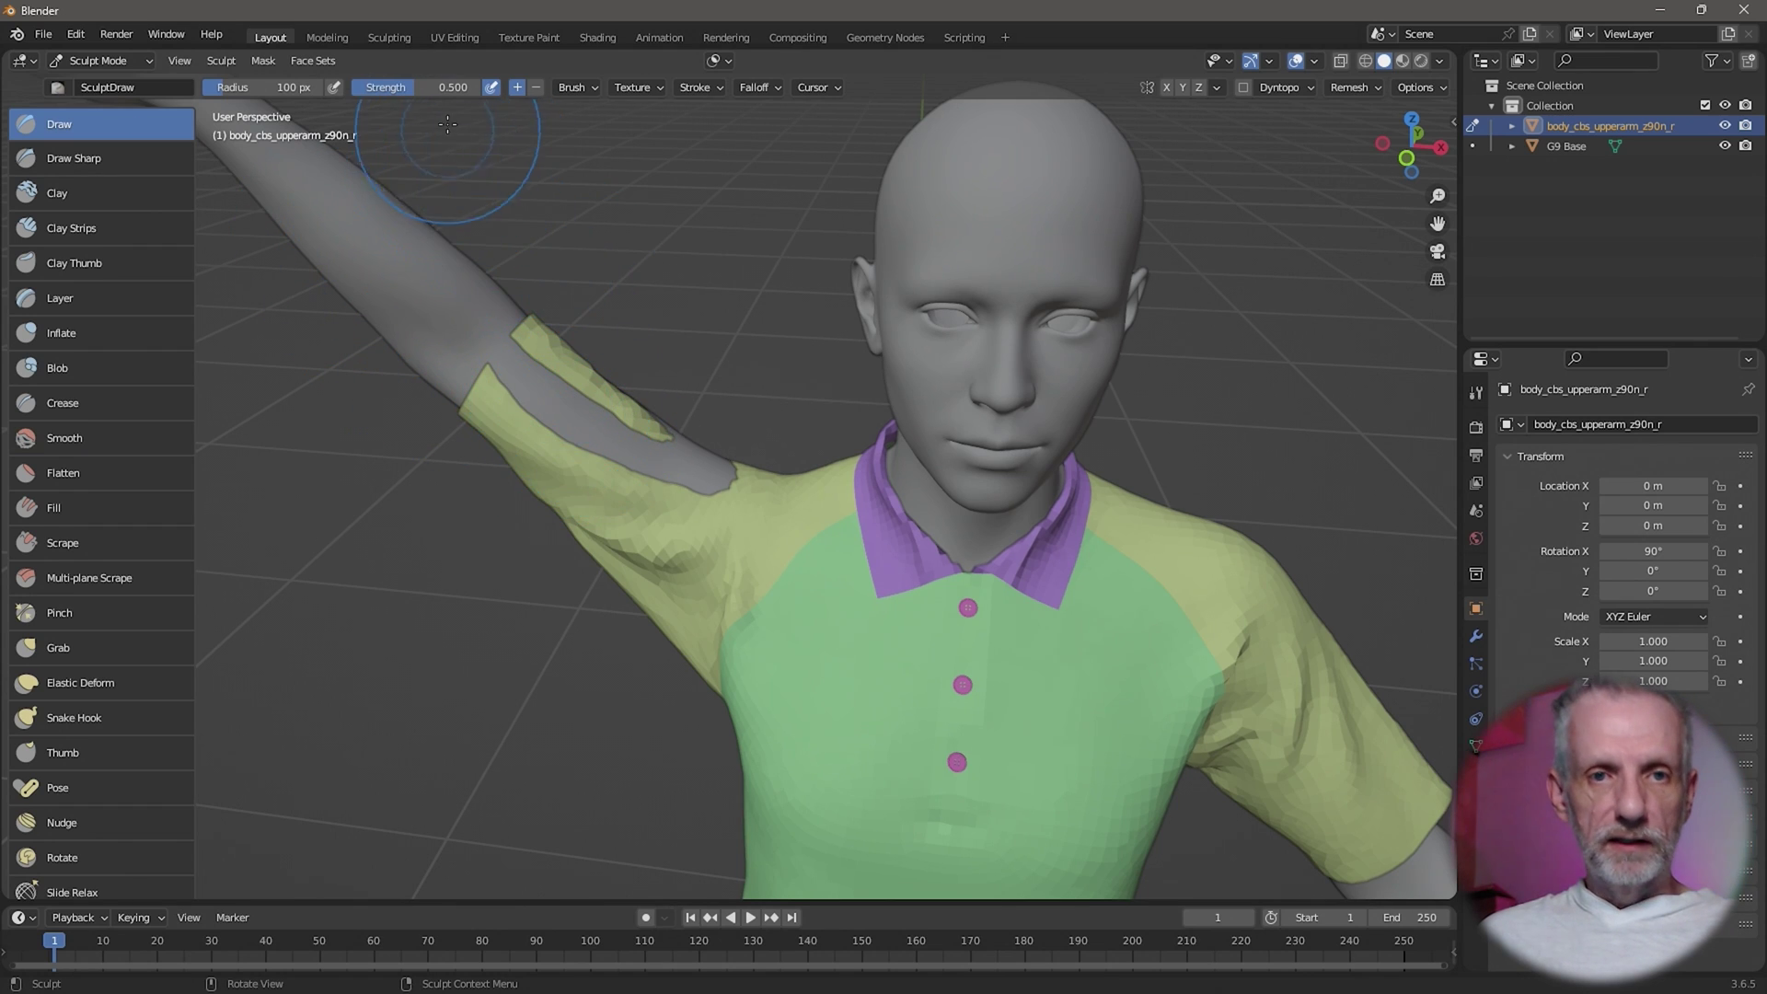
drag(431, 87, 416, 87)
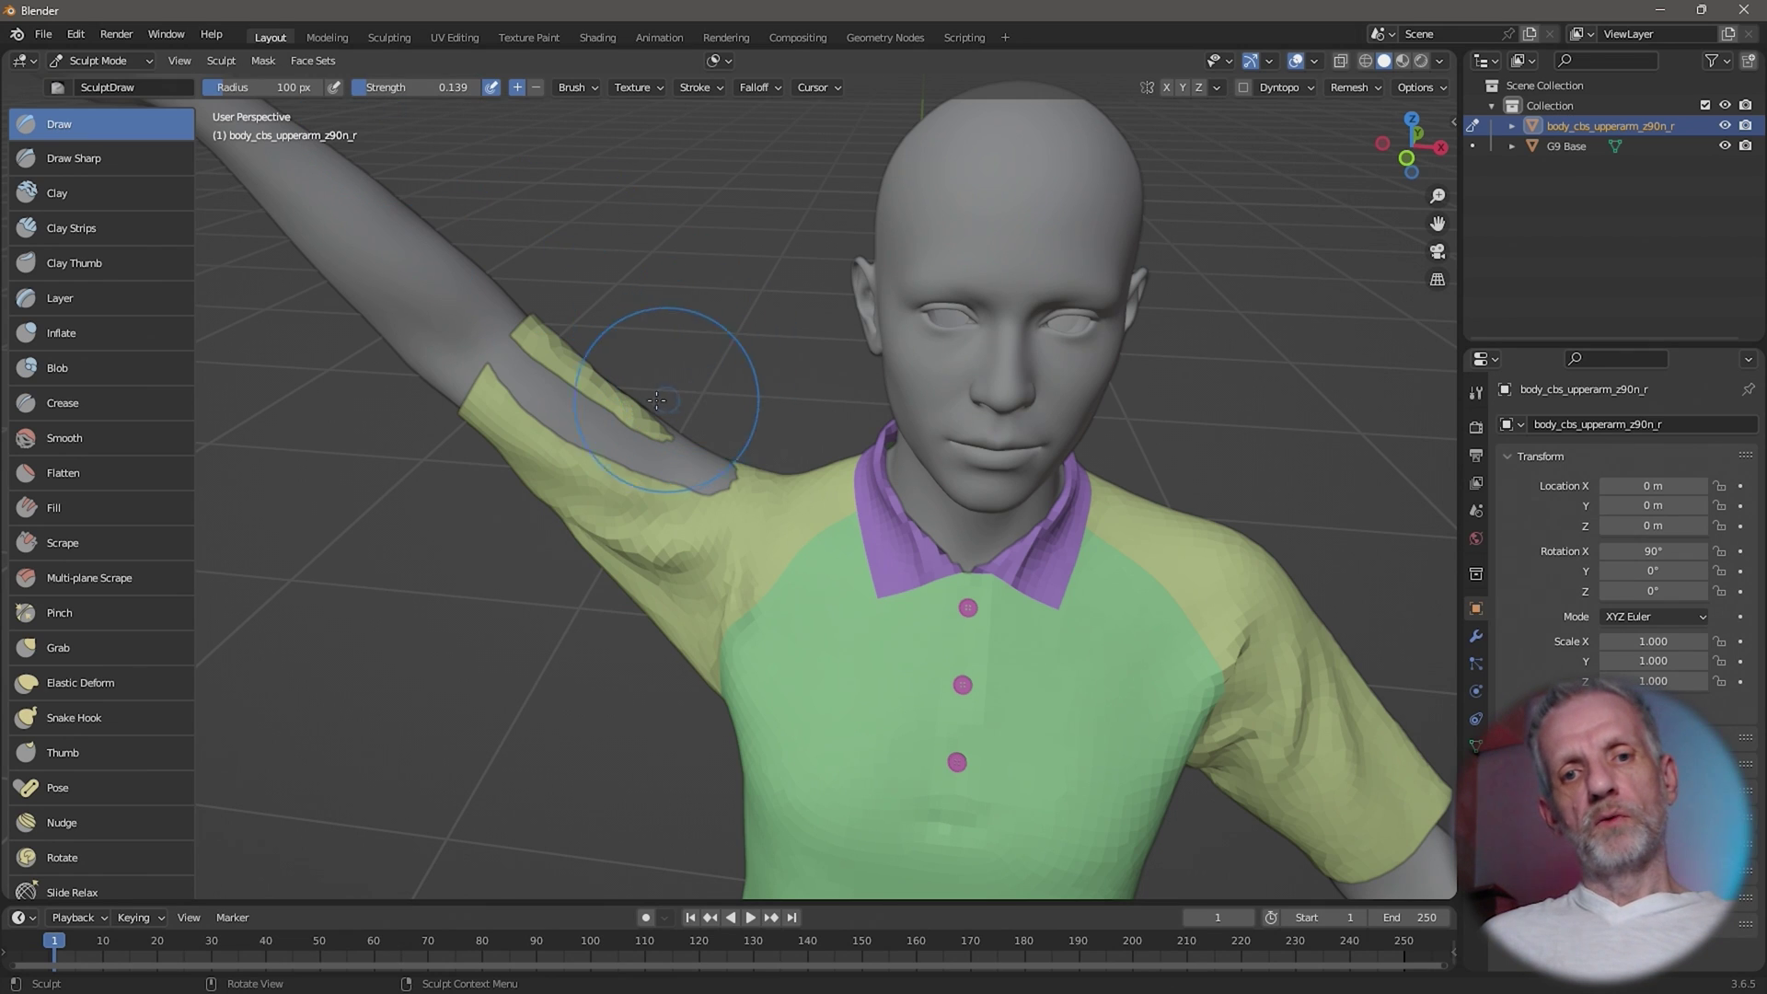
Build up the raised sleeve's upper ridge with the Draw brush to cover the exposed arm from front and back.
mouse_move(662, 387)
mouse_down()
mouse_move(632, 415)
mouse_move(529, 387)
mouse_move(673, 469)
mouse_move(512, 365)
mouse_move(691, 455)
mouse_move(690, 493)
mouse_up()
middle_drag(691, 494, 915, 513)
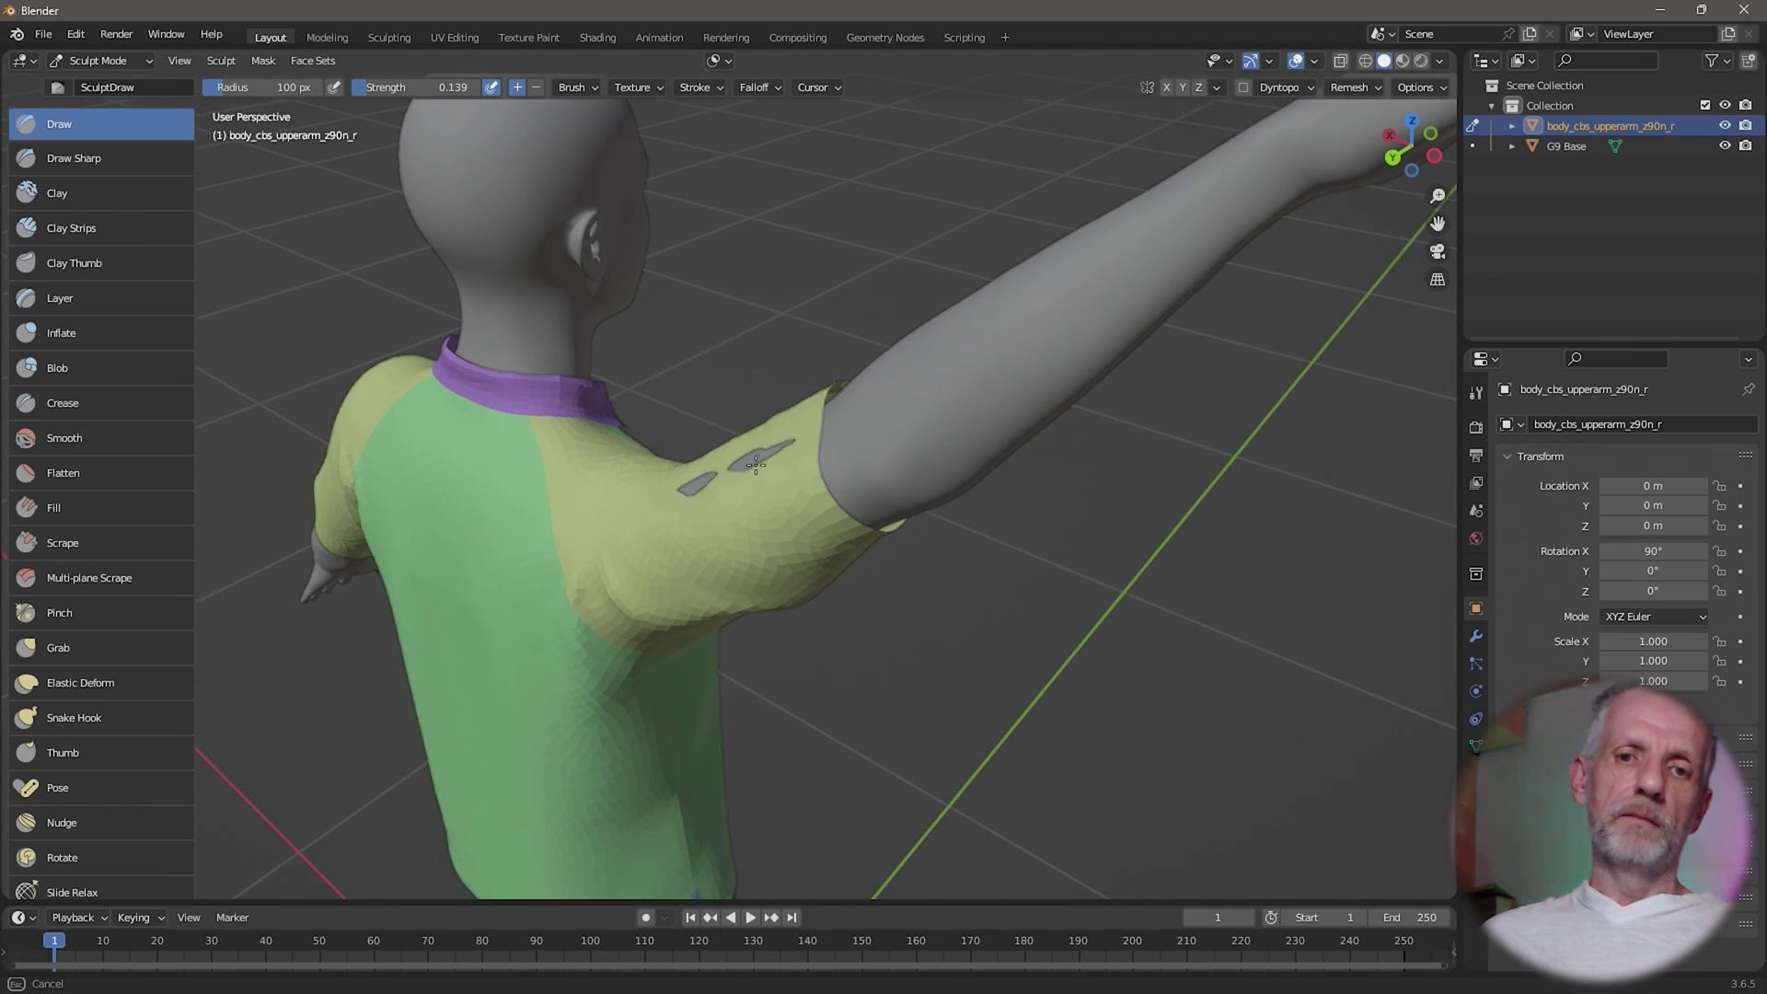
mouse_move(746, 477)
middle_down()
mouse_move(809, 433)
mouse_move(711, 424)
mouse_move(829, 473)
middle_up()
mouse_move(1223, 709)
mouse_down()
mouse_move(1225, 766)
mouse_move(1264, 781)
mouse_move(1235, 751)
mouse_up()
mouse_move(1235, 750)
middle_down()
mouse_move(1304, 738)
mouse_move(1093, 414)
mouse_move(915, 414)
middle_up()
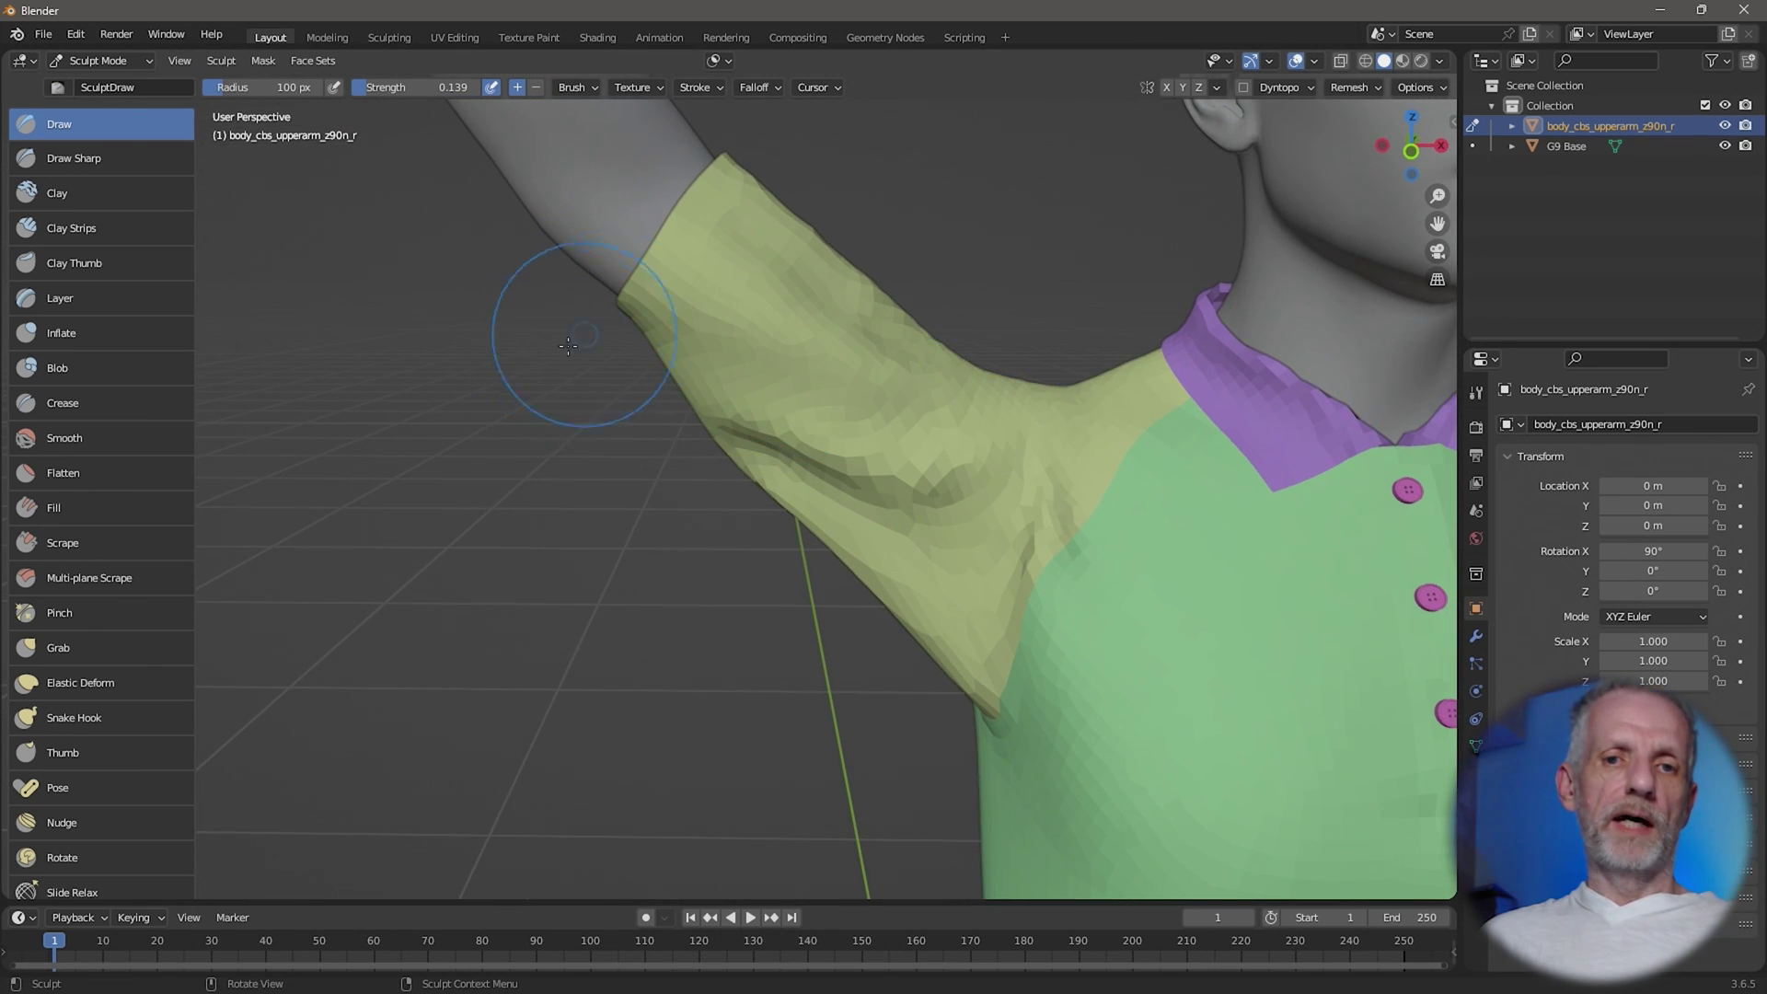
Examine the rebuilt raised sleeve from several angles and distances for remaining poke-through.
mouse_move(651, 335)
middle_down()
mouse_move(764, 350)
mouse_move(805, 330)
mouse_move(809, 493)
mouse_move(690, 553)
middle_up()
scroll(764, 351, down, 3)
middle_drag(599, 516, 552, 515)
scroll(690, 592, up, 2)
middle_drag(690, 592, 734, 597)
scroll(665, 572, down, 3)
scroll(633, 572, up, 3)
middle_drag(750, 533, 553, 297)
Return the shirt to Edit Mode, select a face on the sleeve's underside near the armpit and pull it toward the arm.
click(129, 61)
click(123, 109)
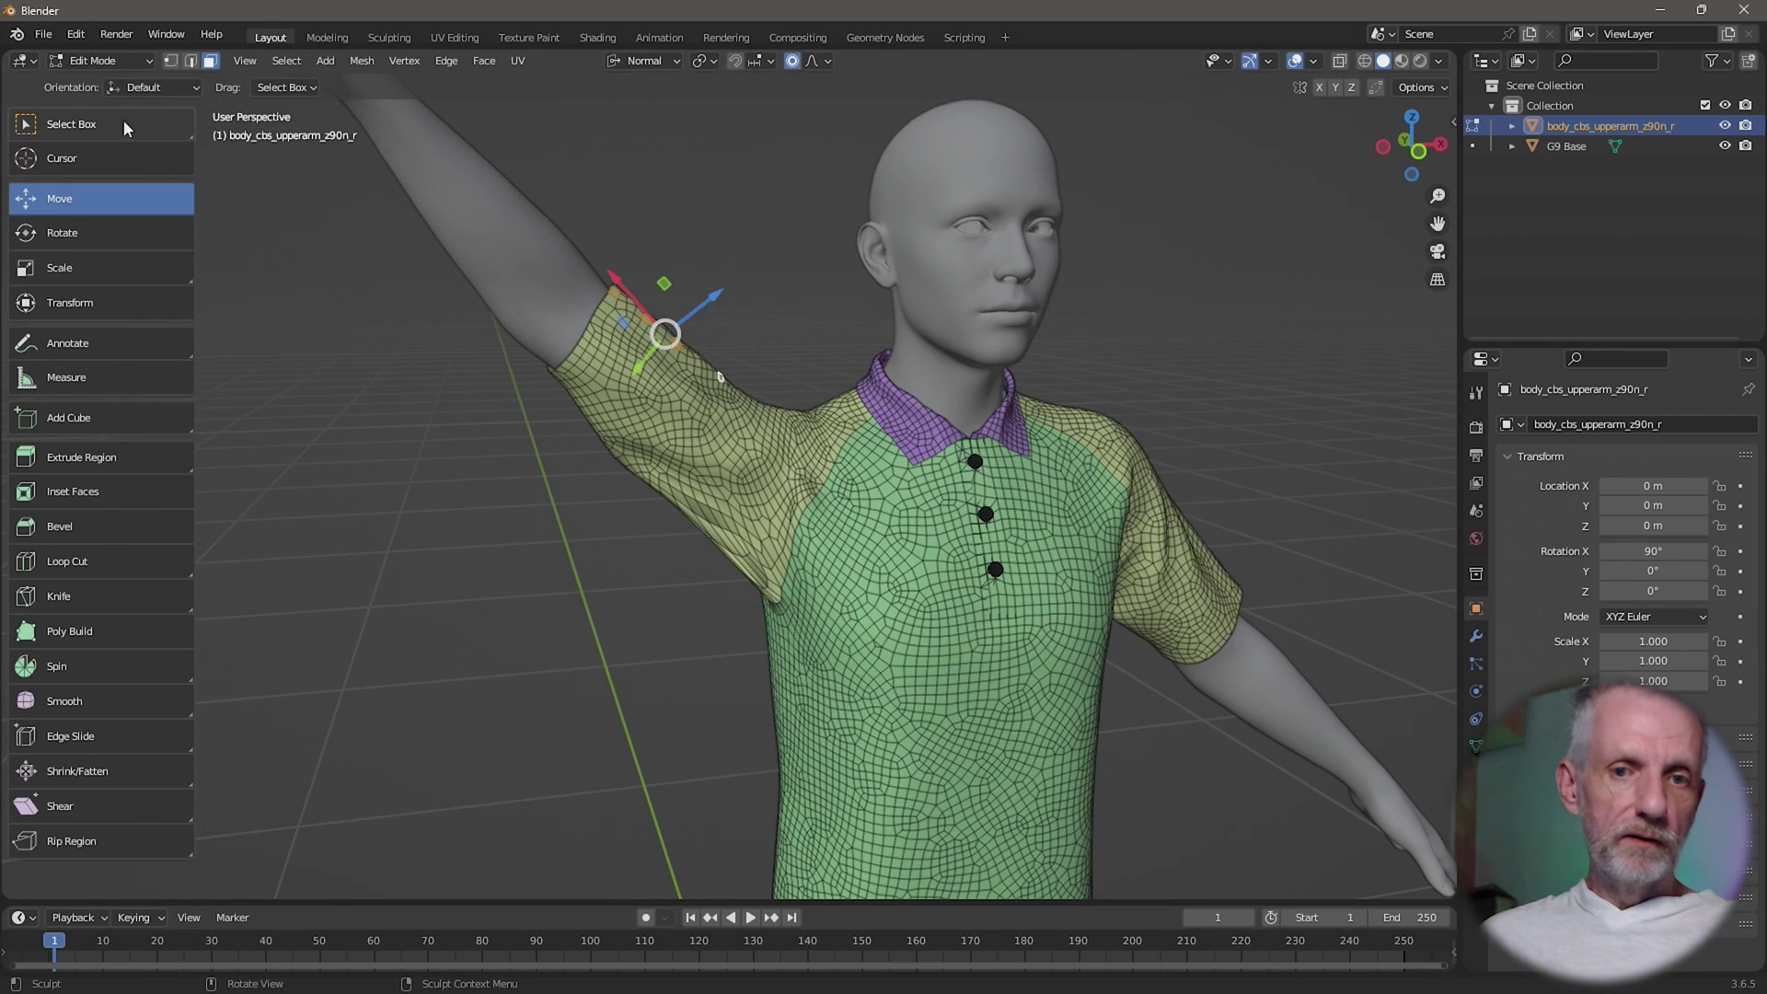
middle_drag(552, 534, 678, 536)
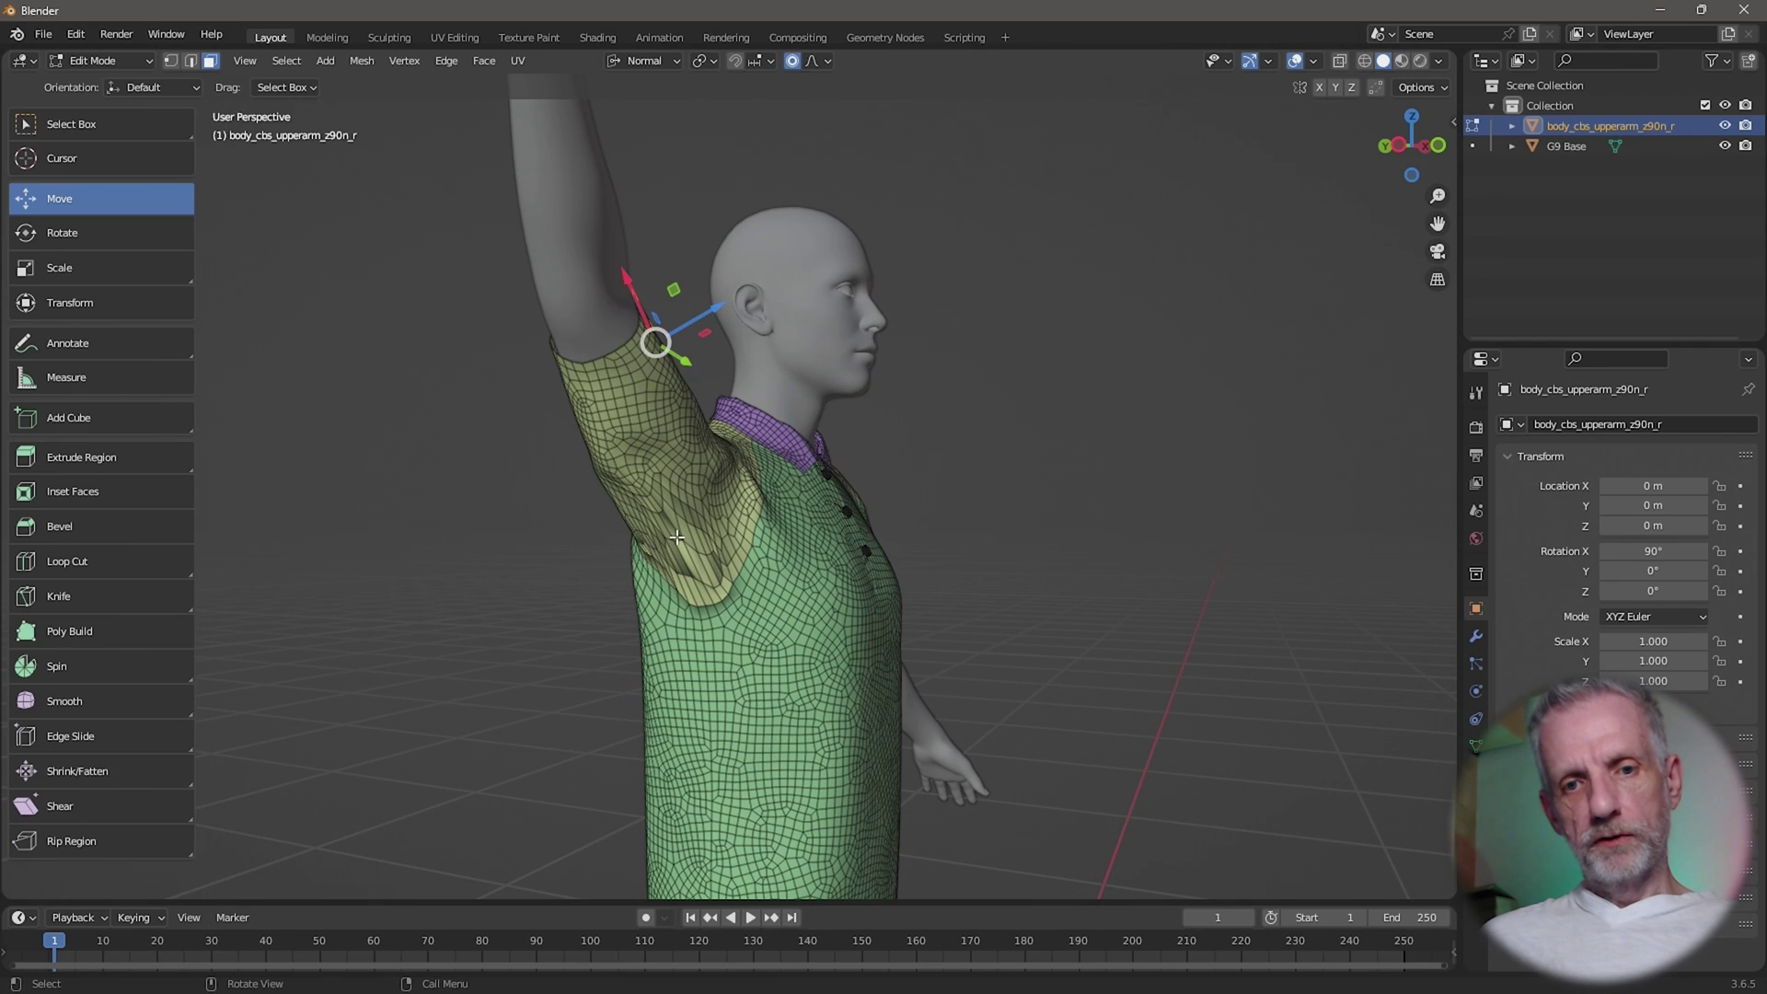
key(KP_1)
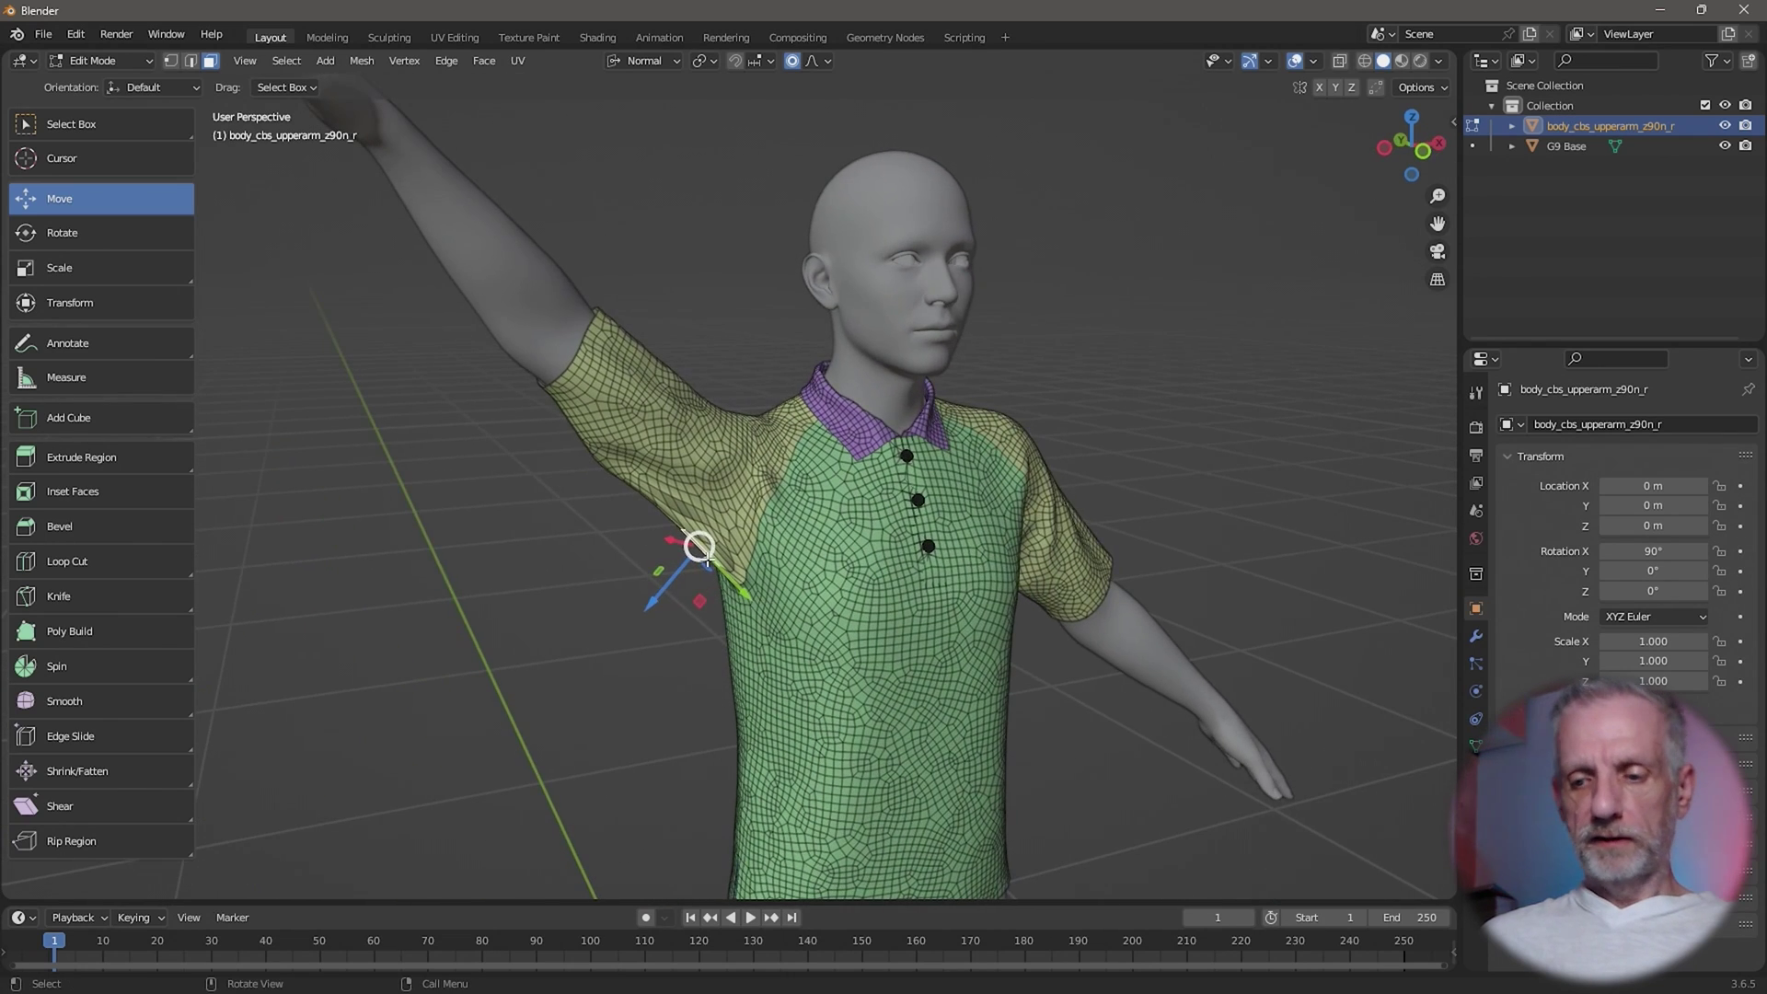
key(KP_5)
drag(709, 558, 721, 542)
middle_drag(721, 541, 875, 505)
Select a face on the underside of the raised sleeve's hem and move it down and outward in the front view.
middle_drag(591, 552, 500, 600)
click(412, 447)
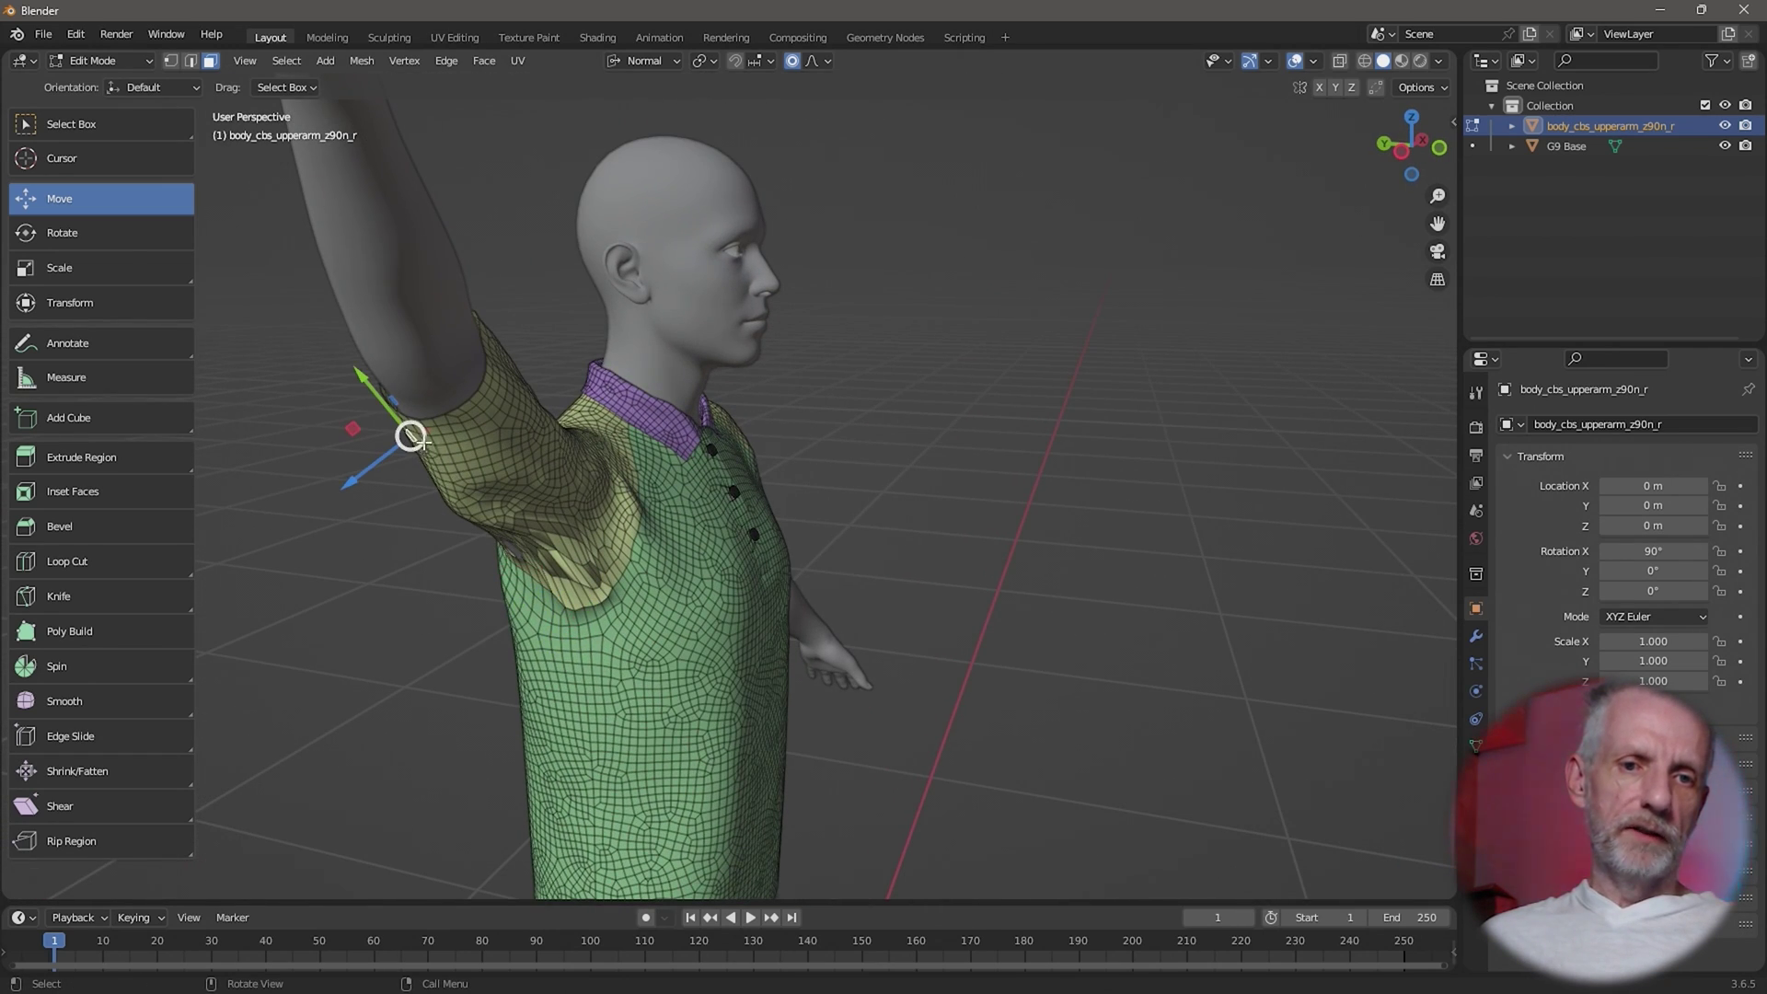
middle_drag(412, 438, 368, 472)
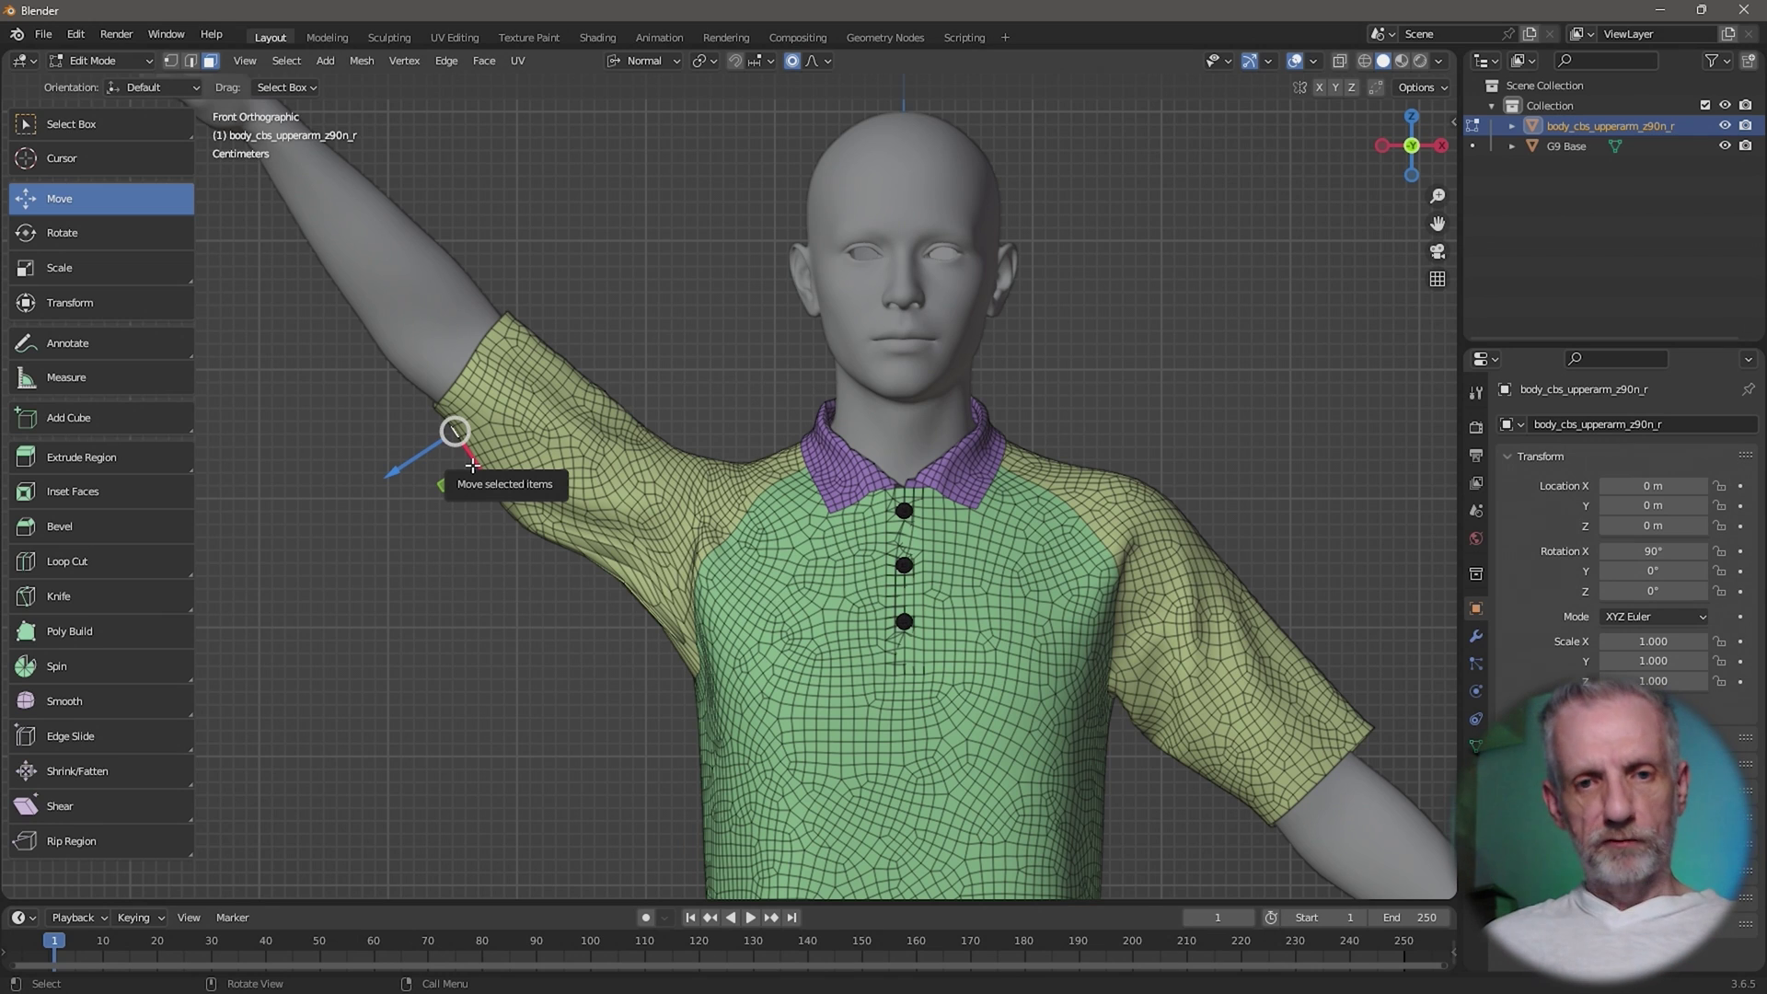
middle_drag(479, 498, 628, 570)
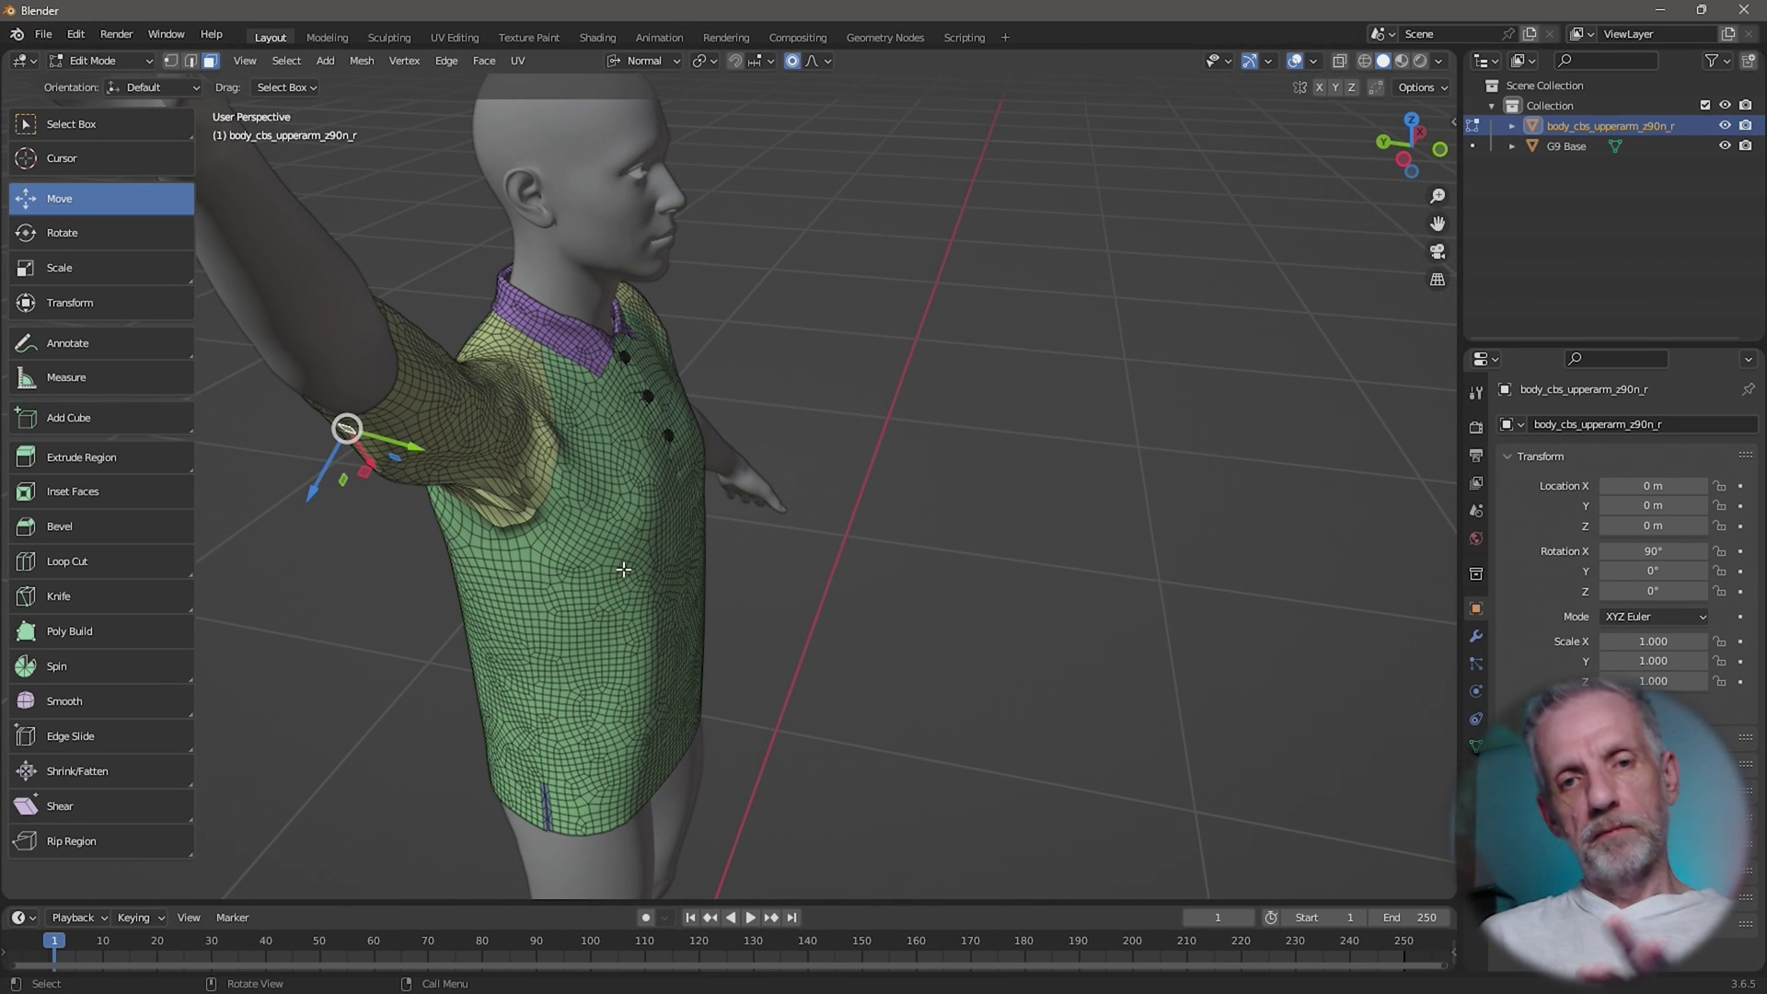
key(KP_1)
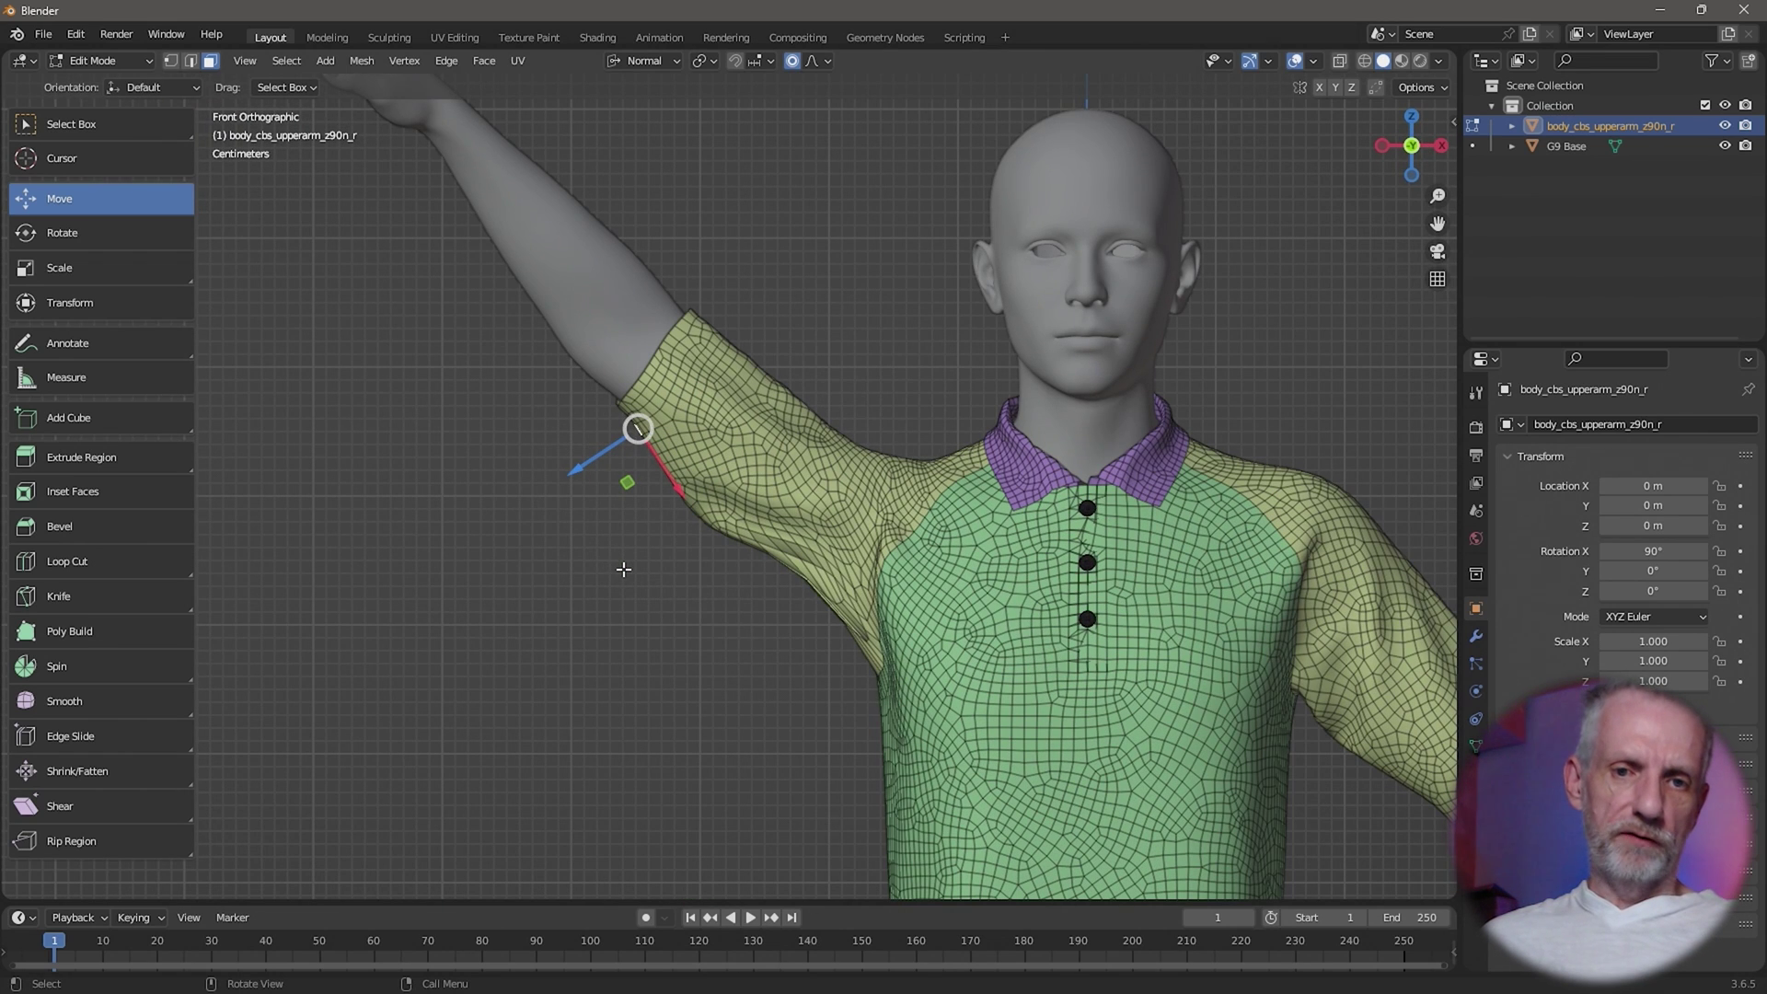
key(g)
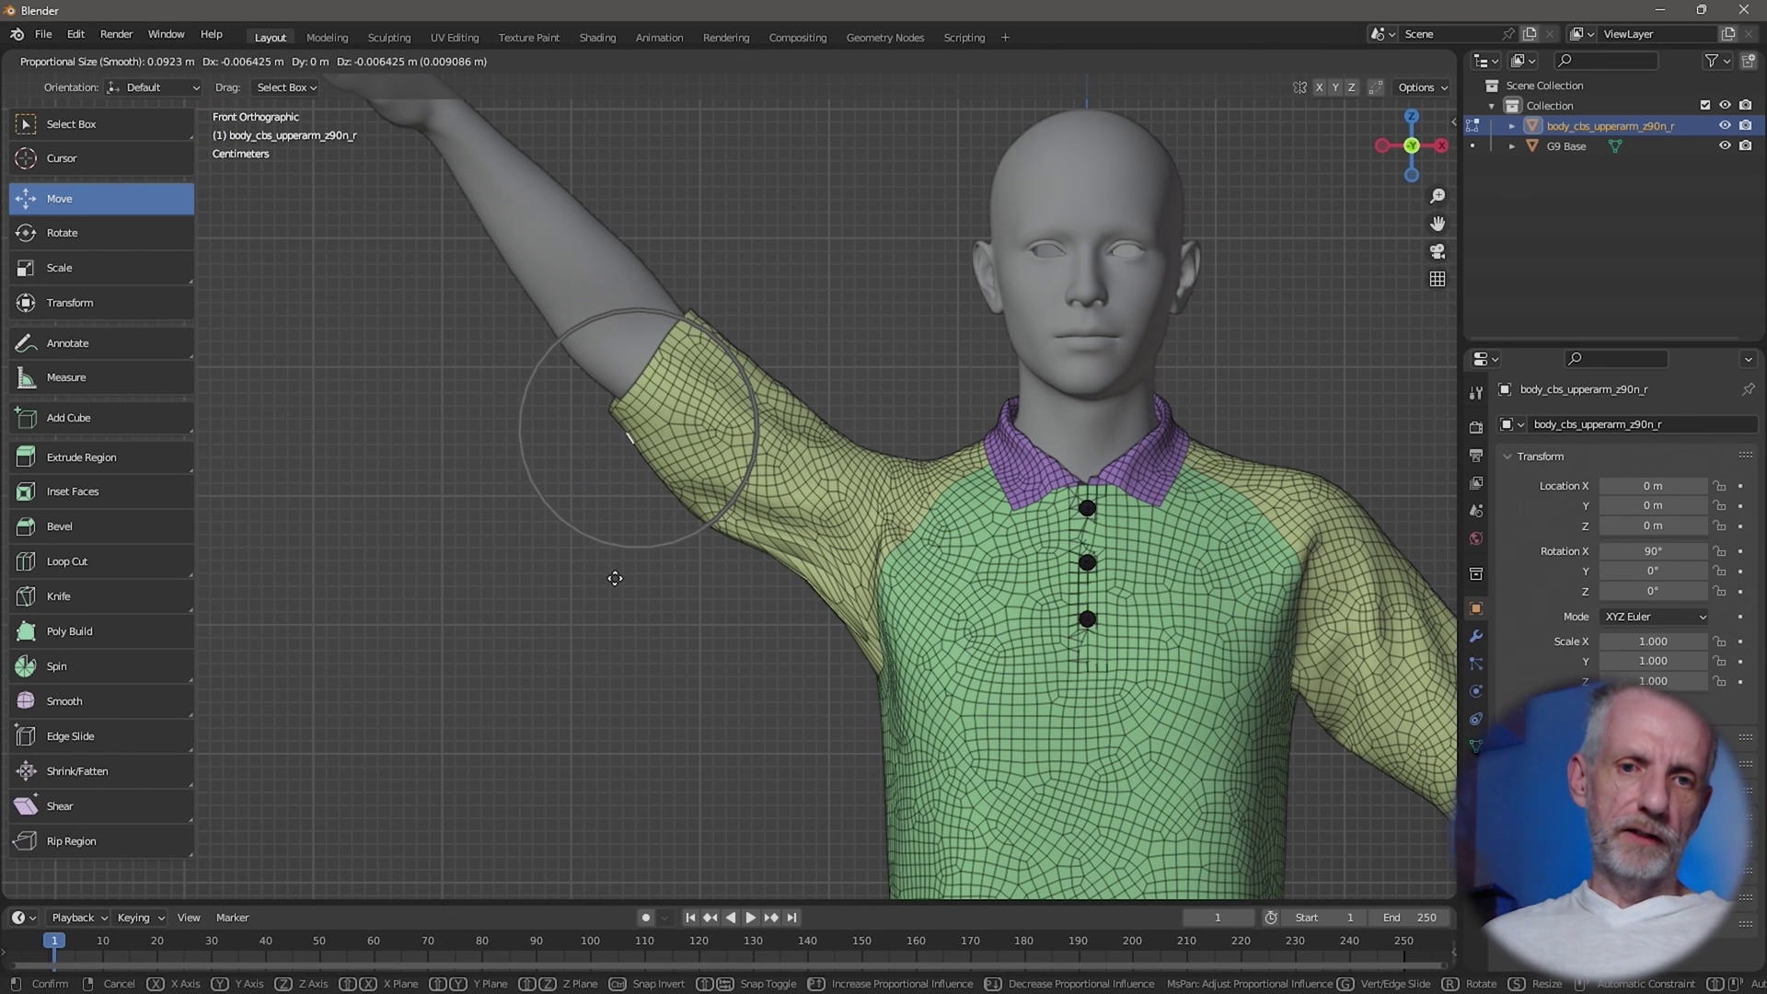
click(599, 581)
middle_drag(592, 584, 594, 582)
Select an underside sleeve face near the armpit and move it about 0.013 m down and outward in the front view.
click(762, 525)
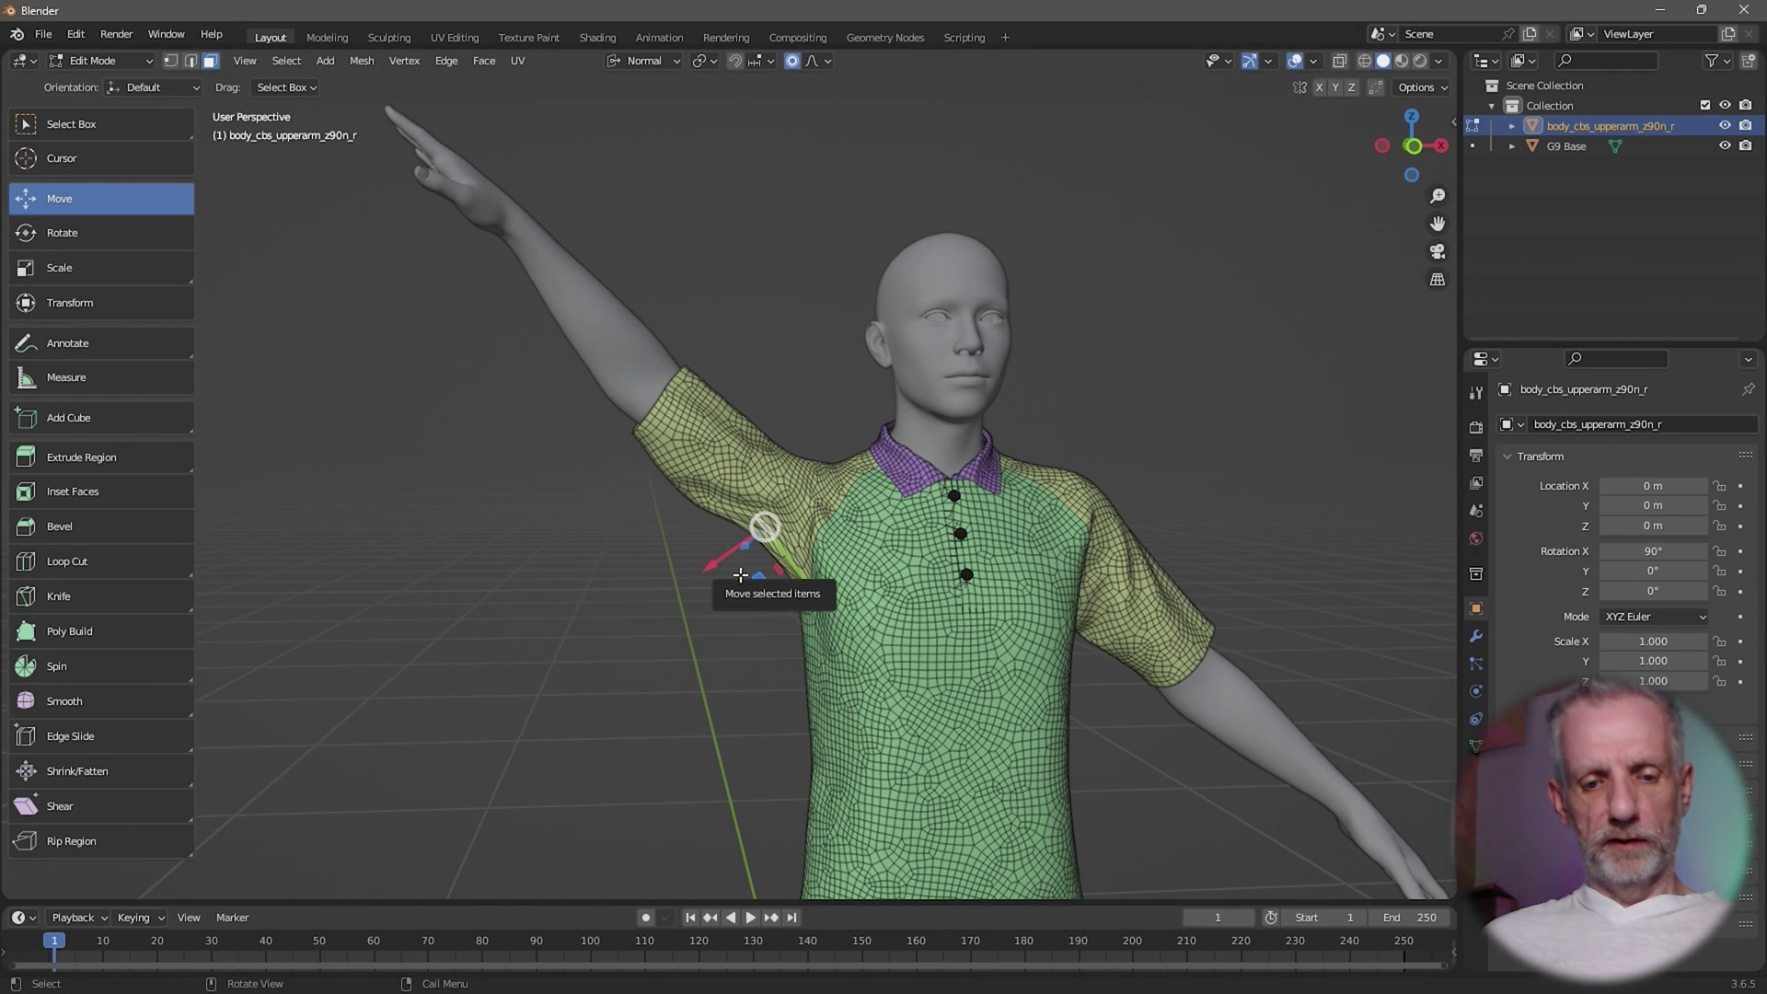
key(KP_1)
key(g)
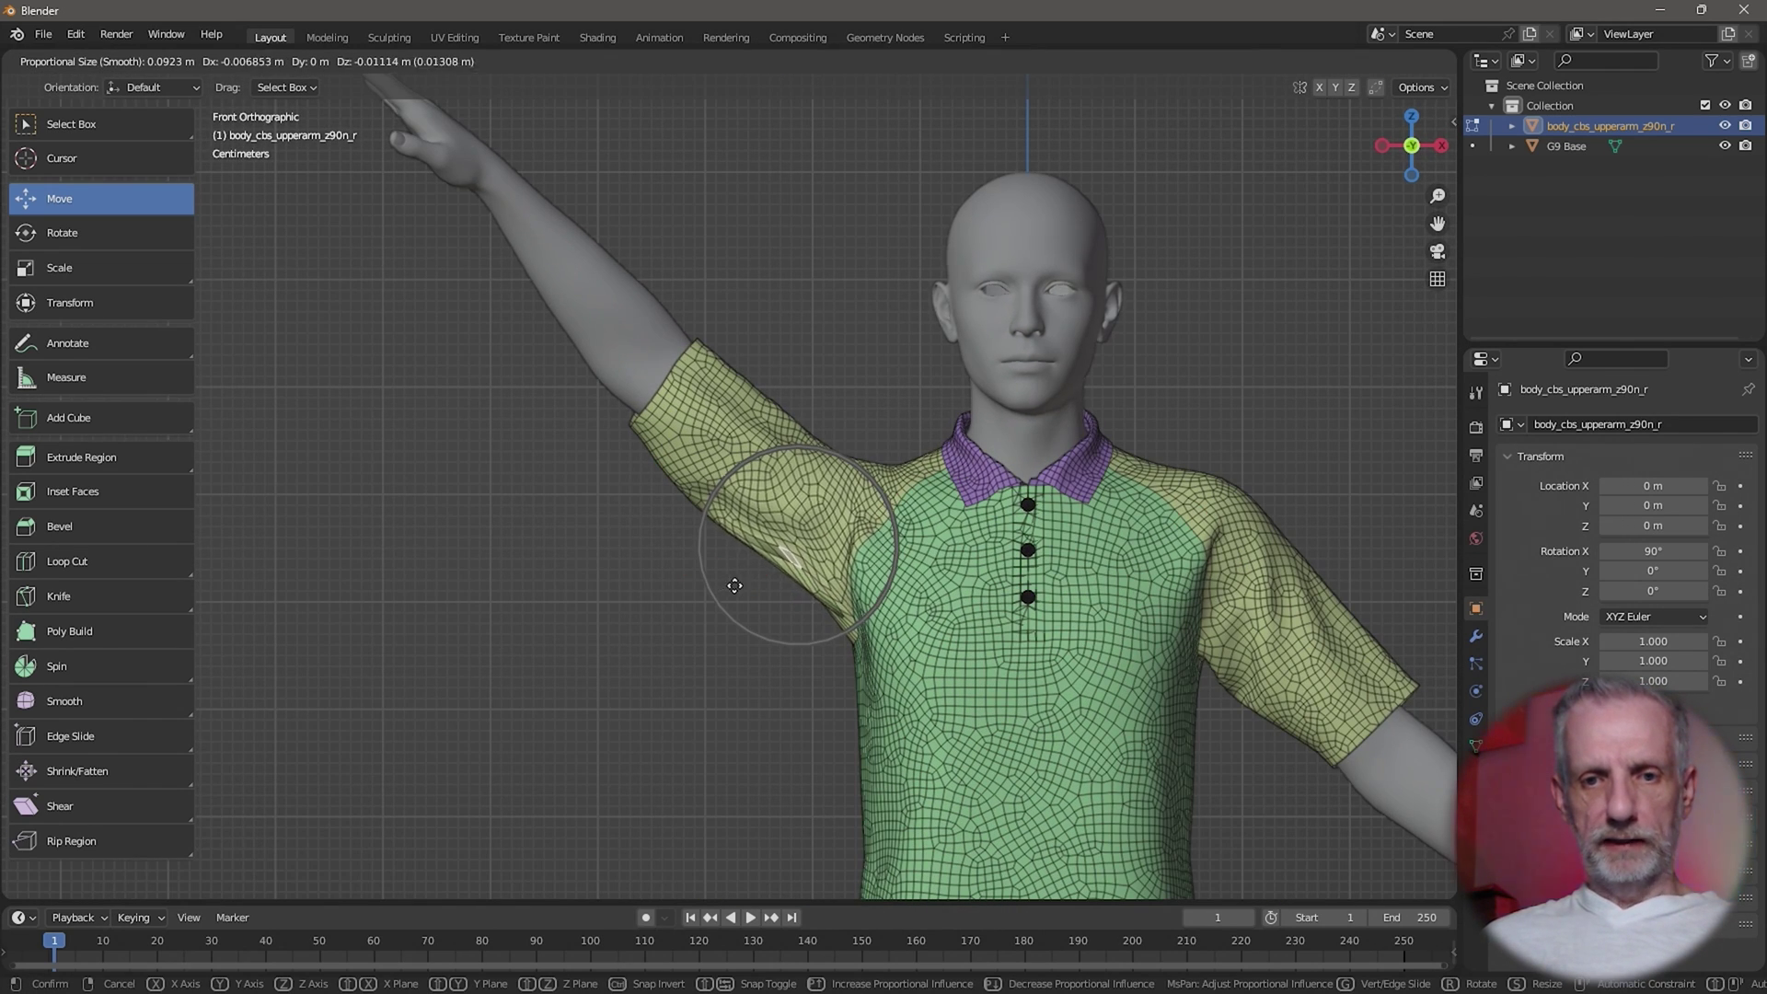
click(734, 585)
middle_drag(646, 602, 722, 550)
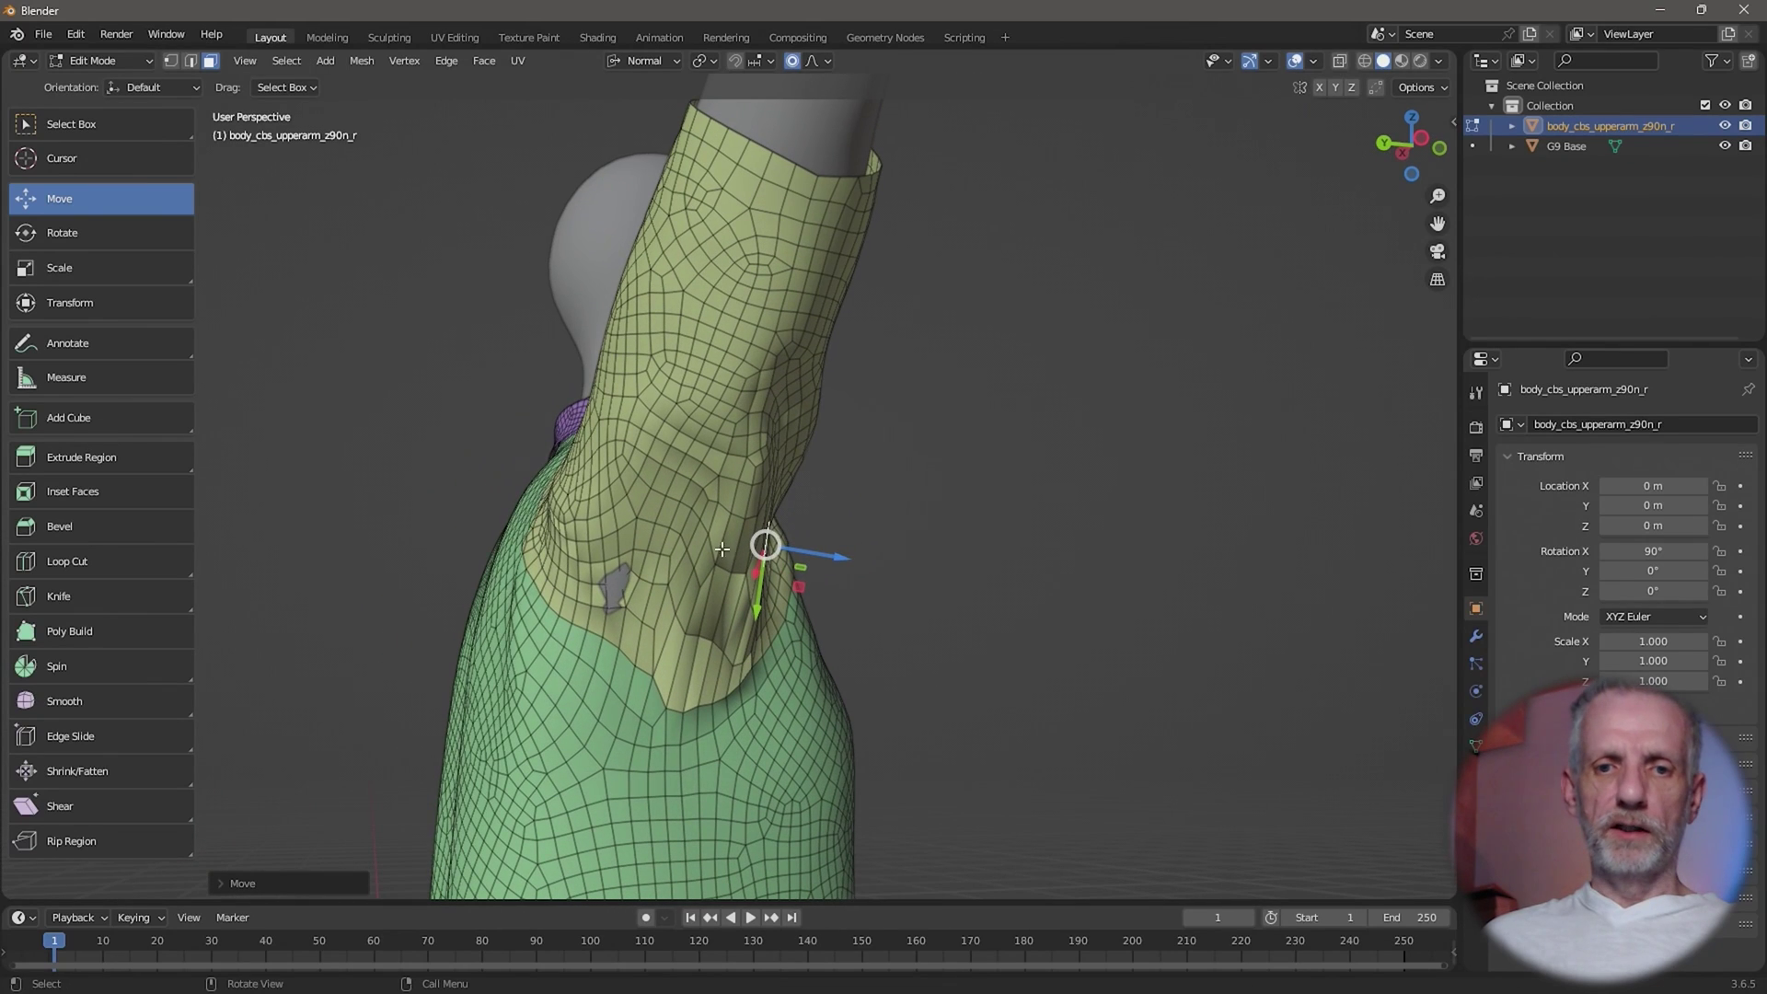
Switch the shirt to Sculpt Mode and use the Draw brush to cover the arm poking through near the armpit.
click(98, 60)
click(127, 130)
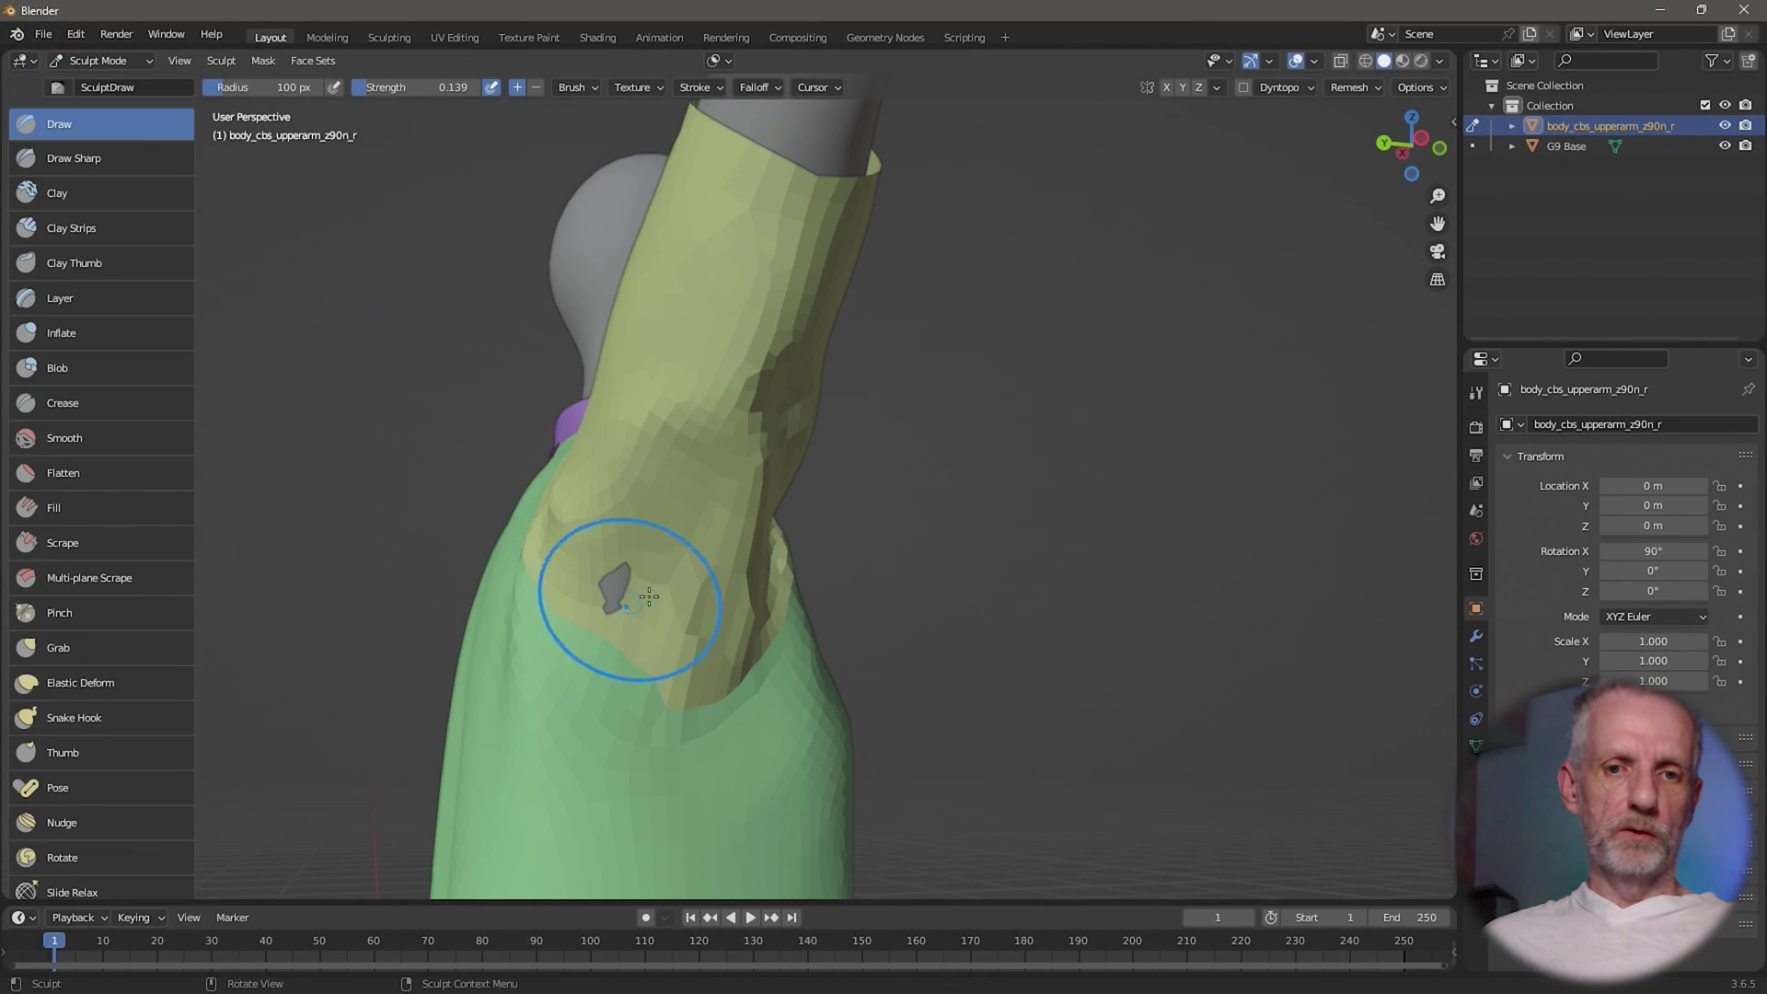
drag(611, 590, 655, 563)
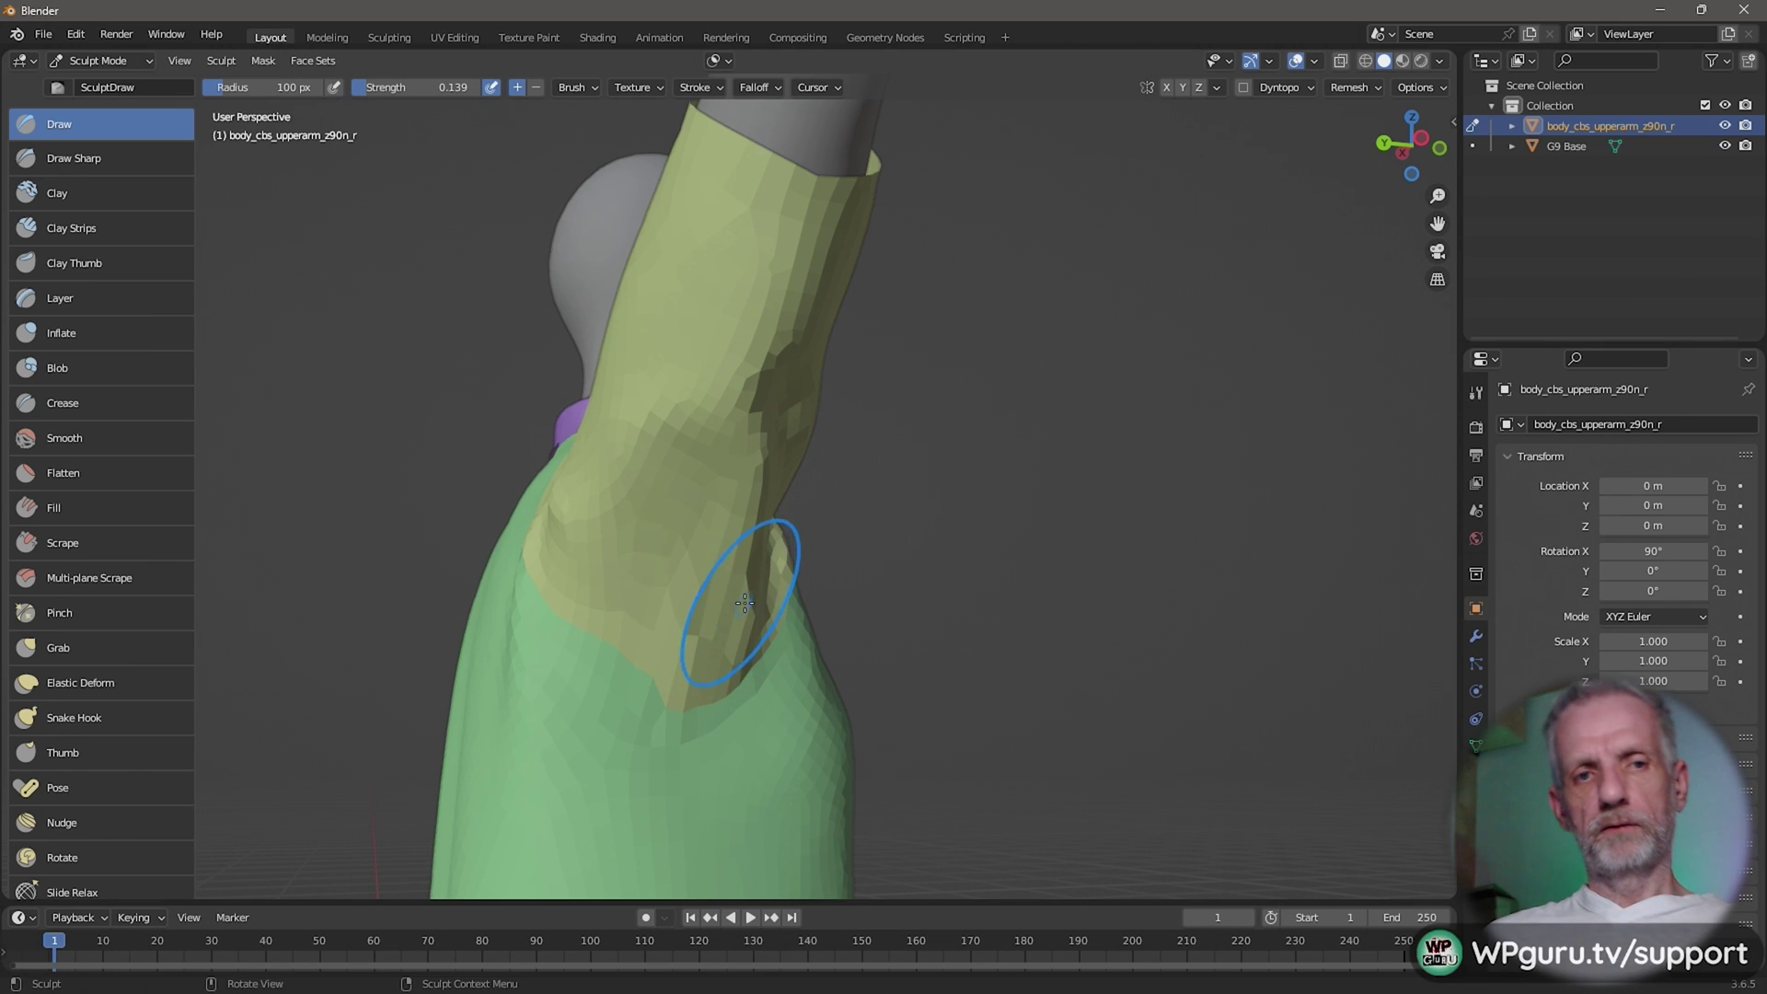
middle_drag(714, 584, 607, 562)
drag(607, 562, 623, 420)
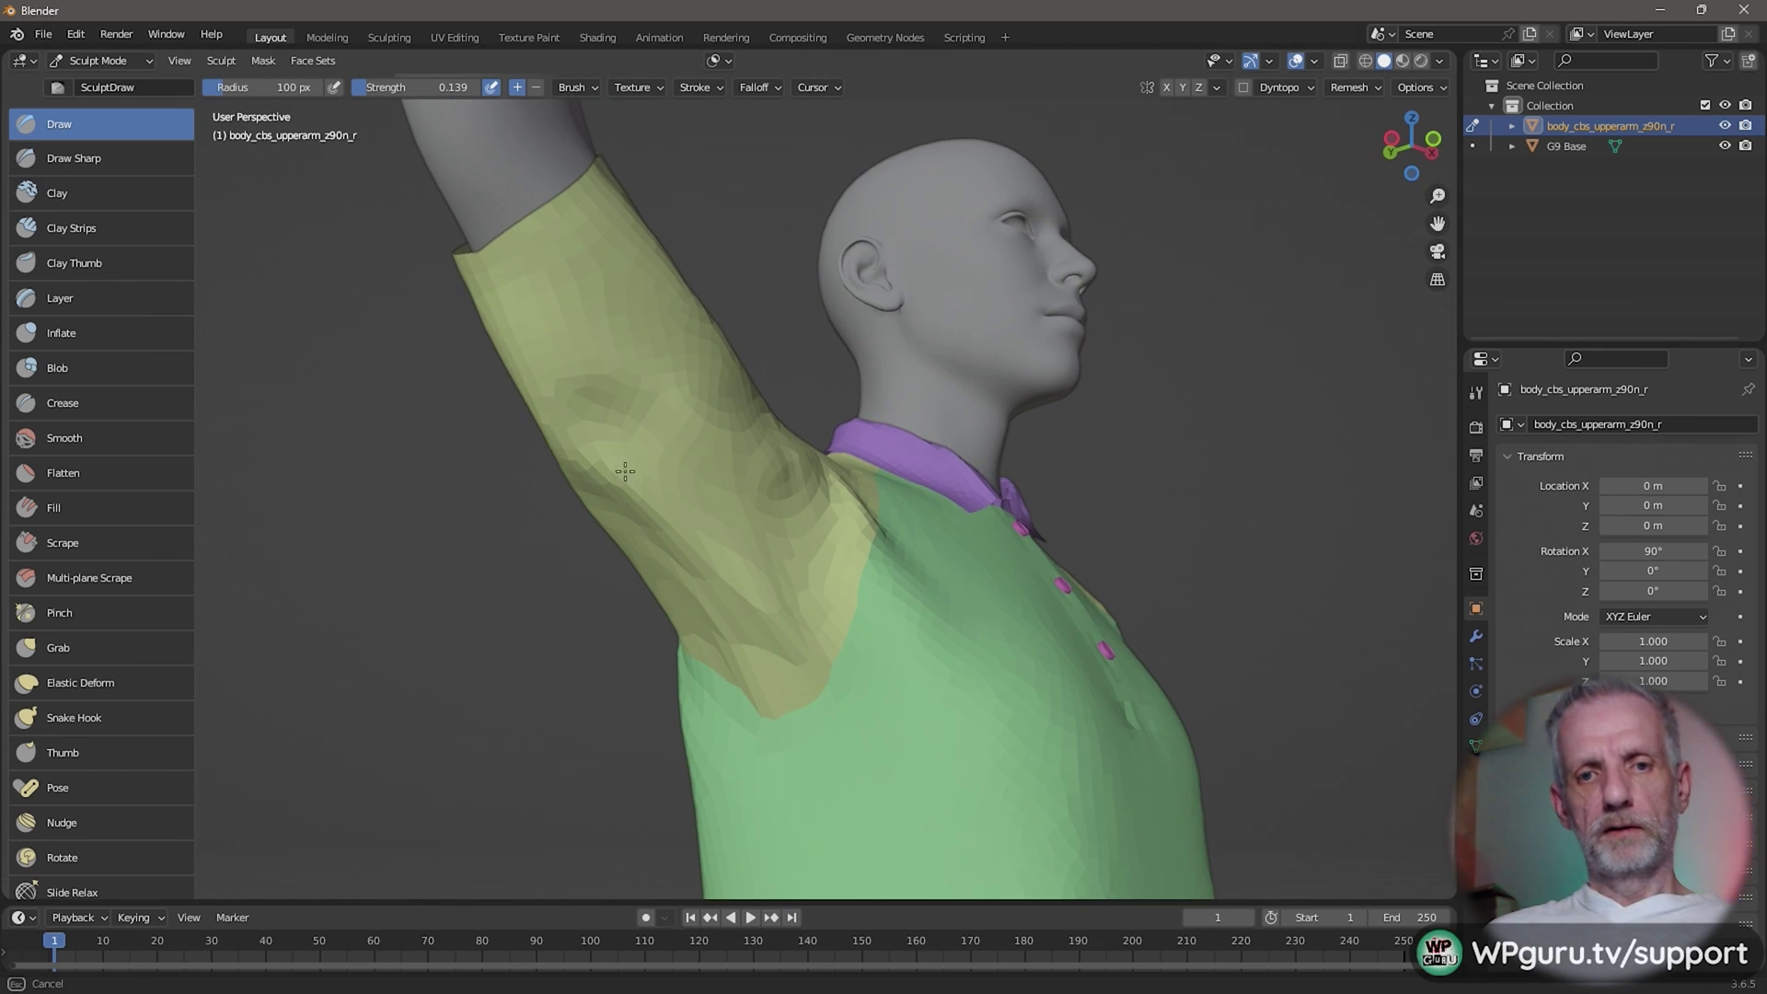
Smooth out the poke-through under the raised sleeve with a final Draw brush stroke and return the shirt to Object Mode.
drag(624, 492, 592, 572)
mouse_move(592, 572)
middle_down()
mouse_move(694, 513)
mouse_move(493, 572)
mouse_move(552, 434)
mouse_move(487, 527)
mouse_move(575, 419)
middle_up()
scroll(607, 511, down, 5)
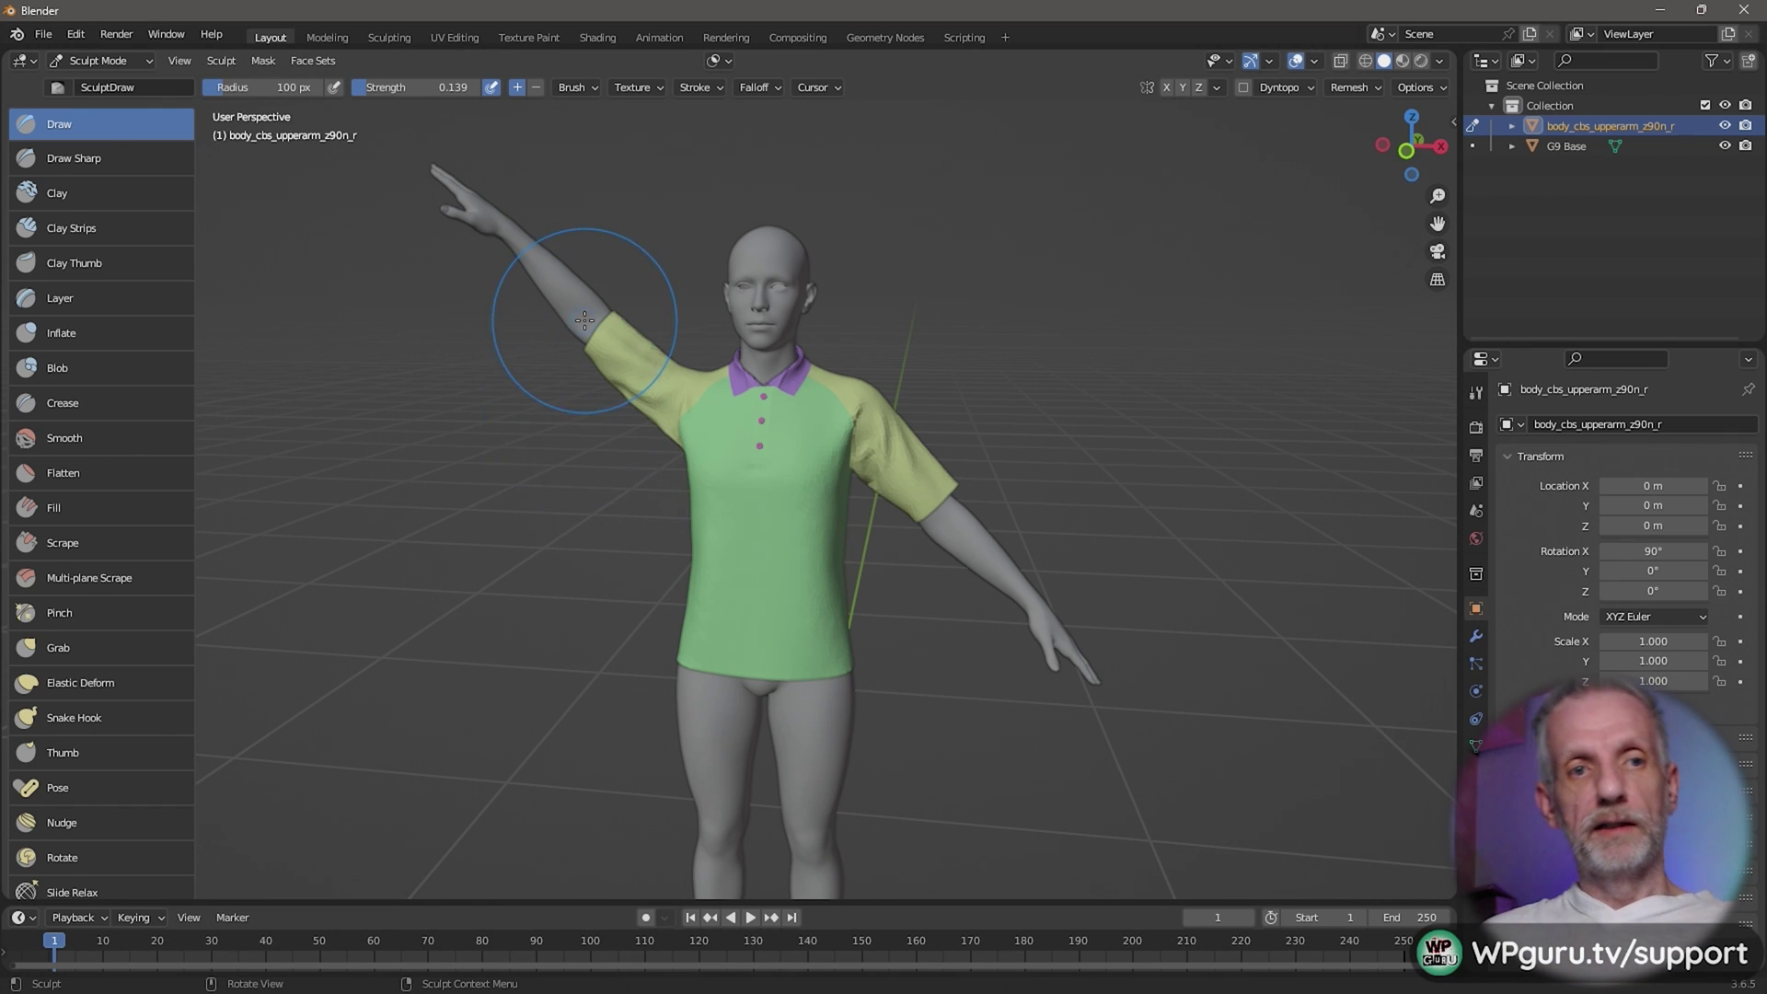
click(130, 63)
click(131, 85)
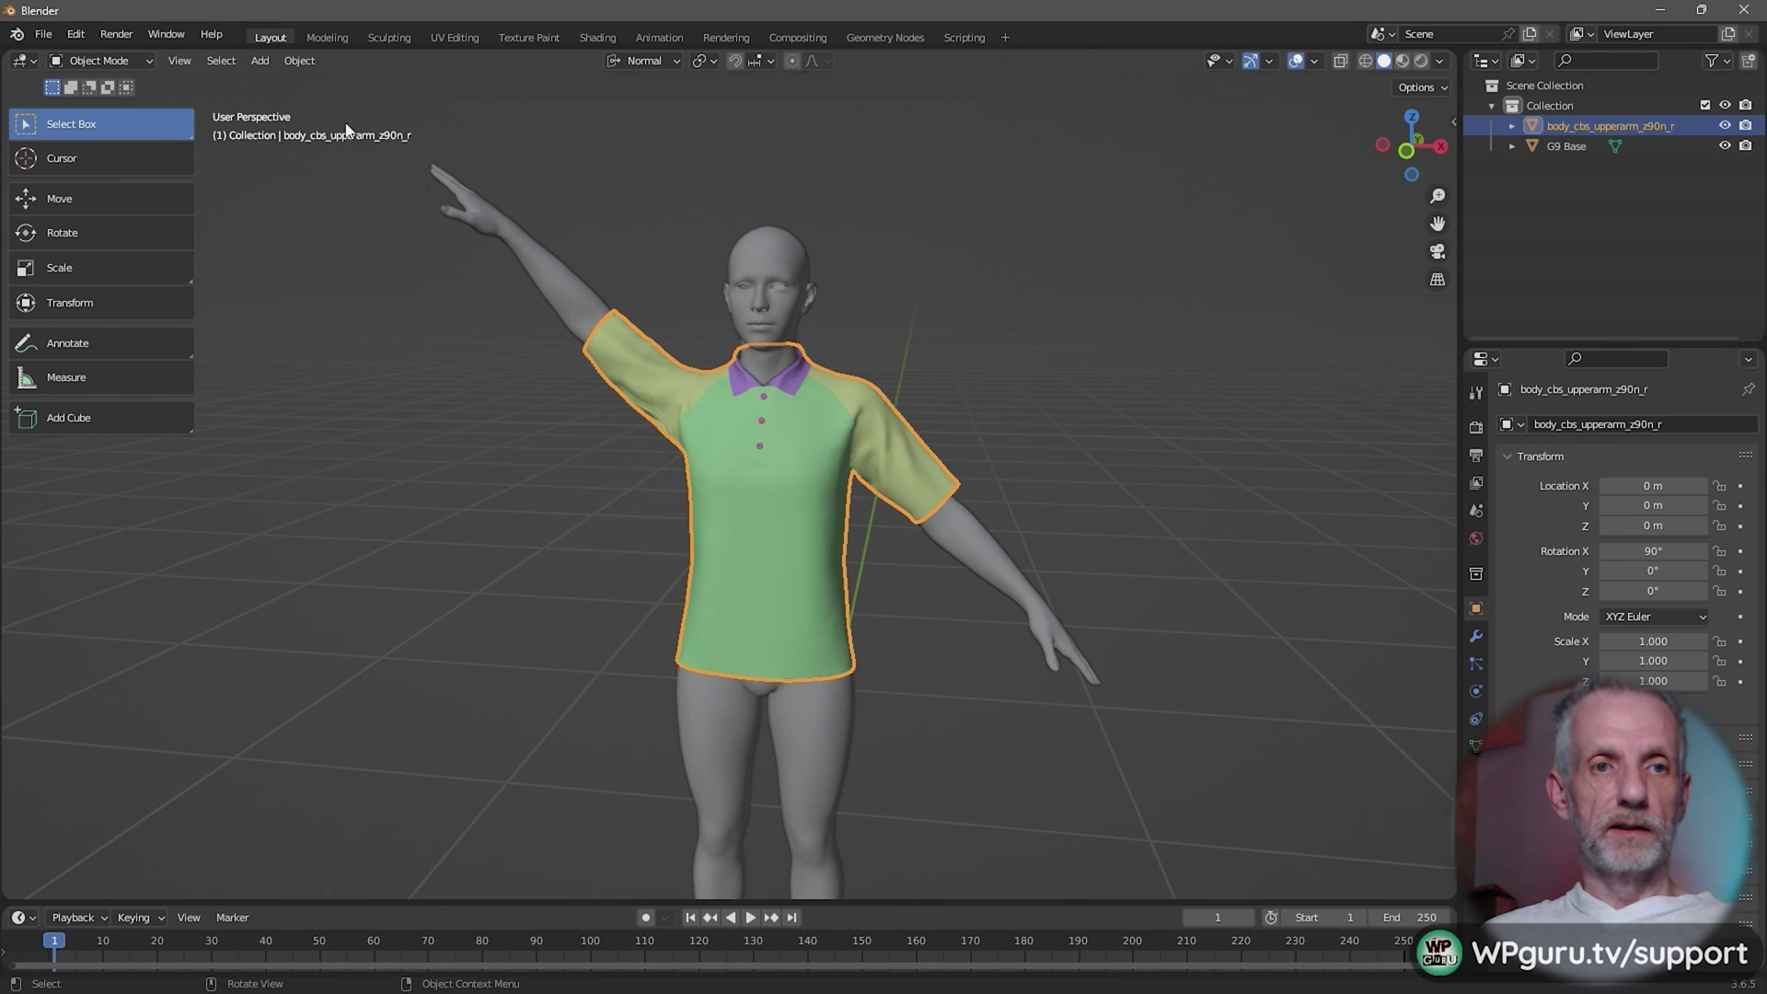
Export only the selected shirt as a Wavefront OBJ, overwriting body_cbs_upperarm_z90n_r.obj on the Desktop.
click(38, 37)
mouse_move(125, 328)
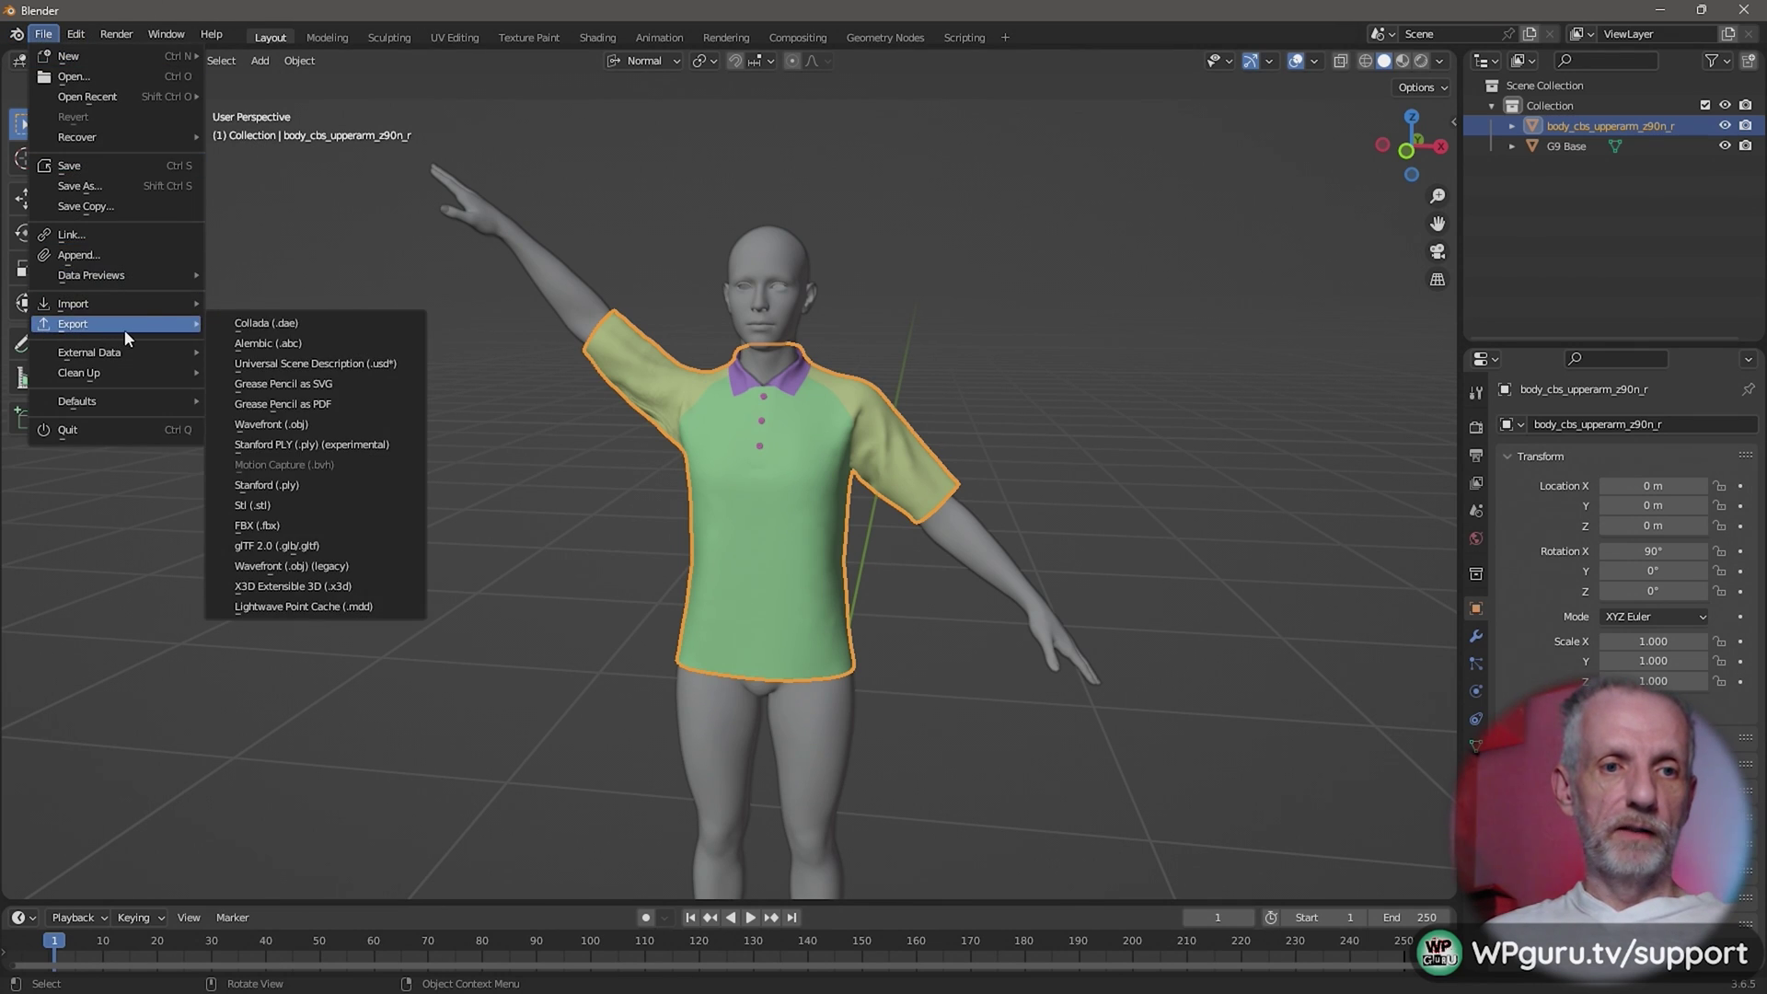
click(352, 425)
click(493, 478)
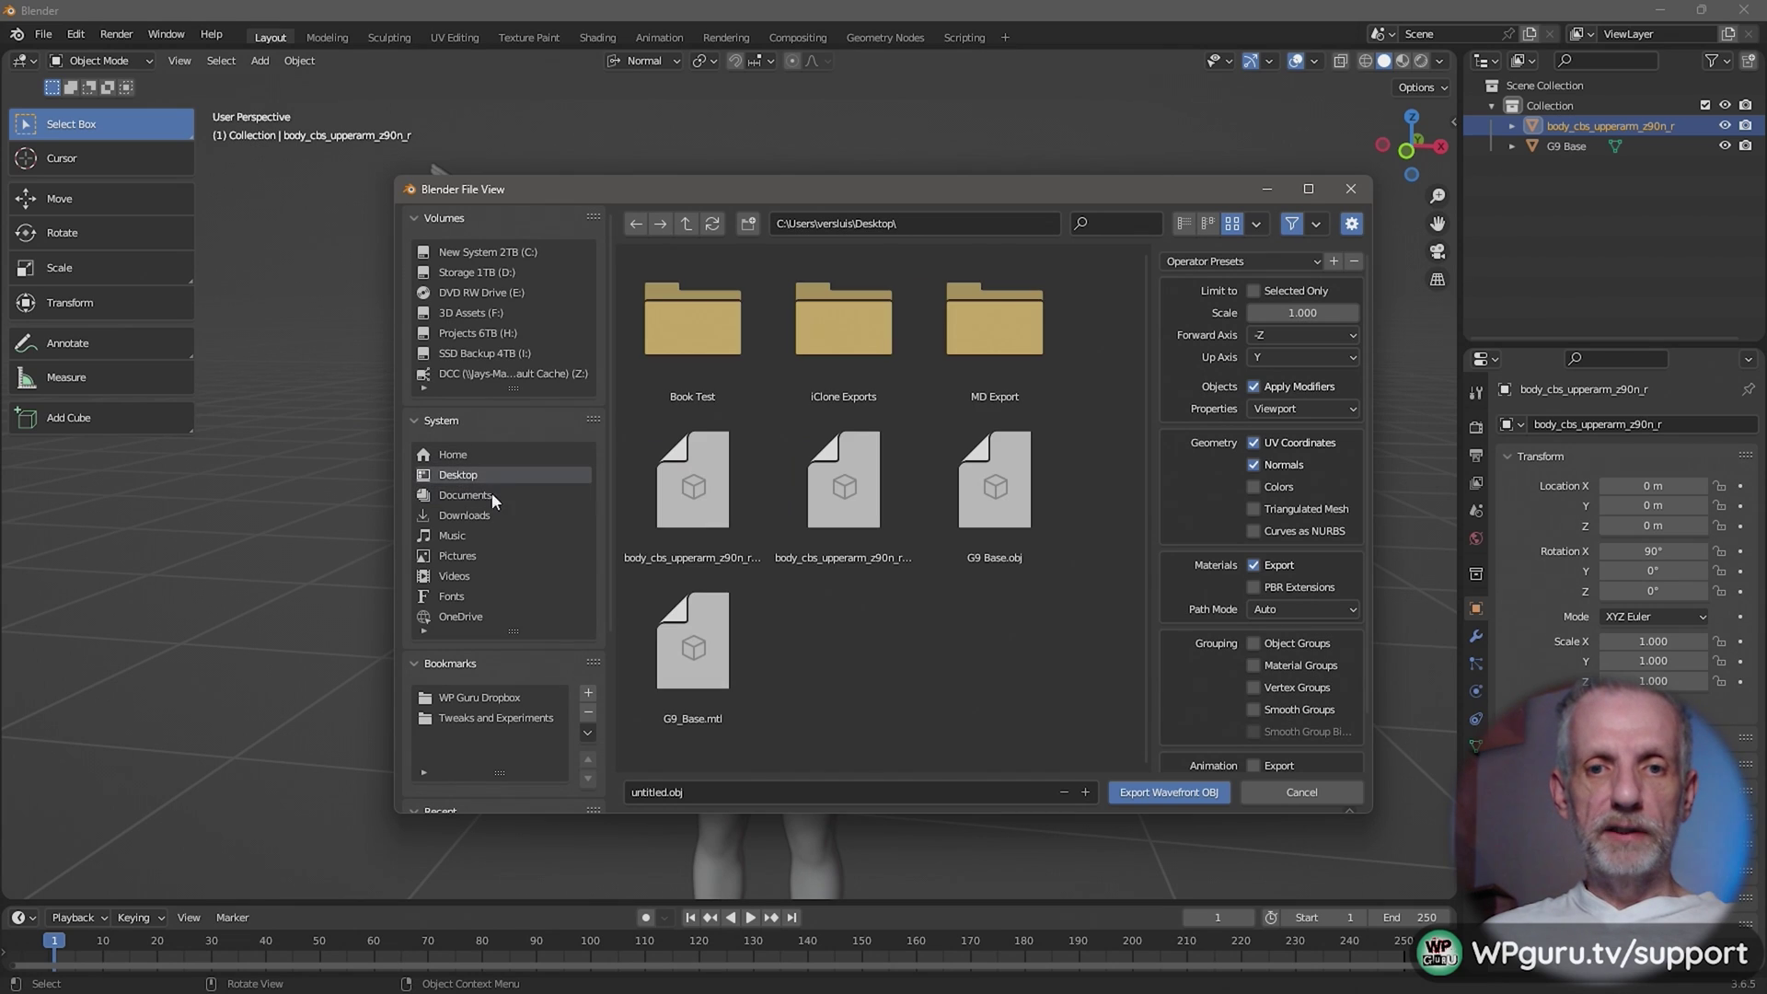
click(853, 505)
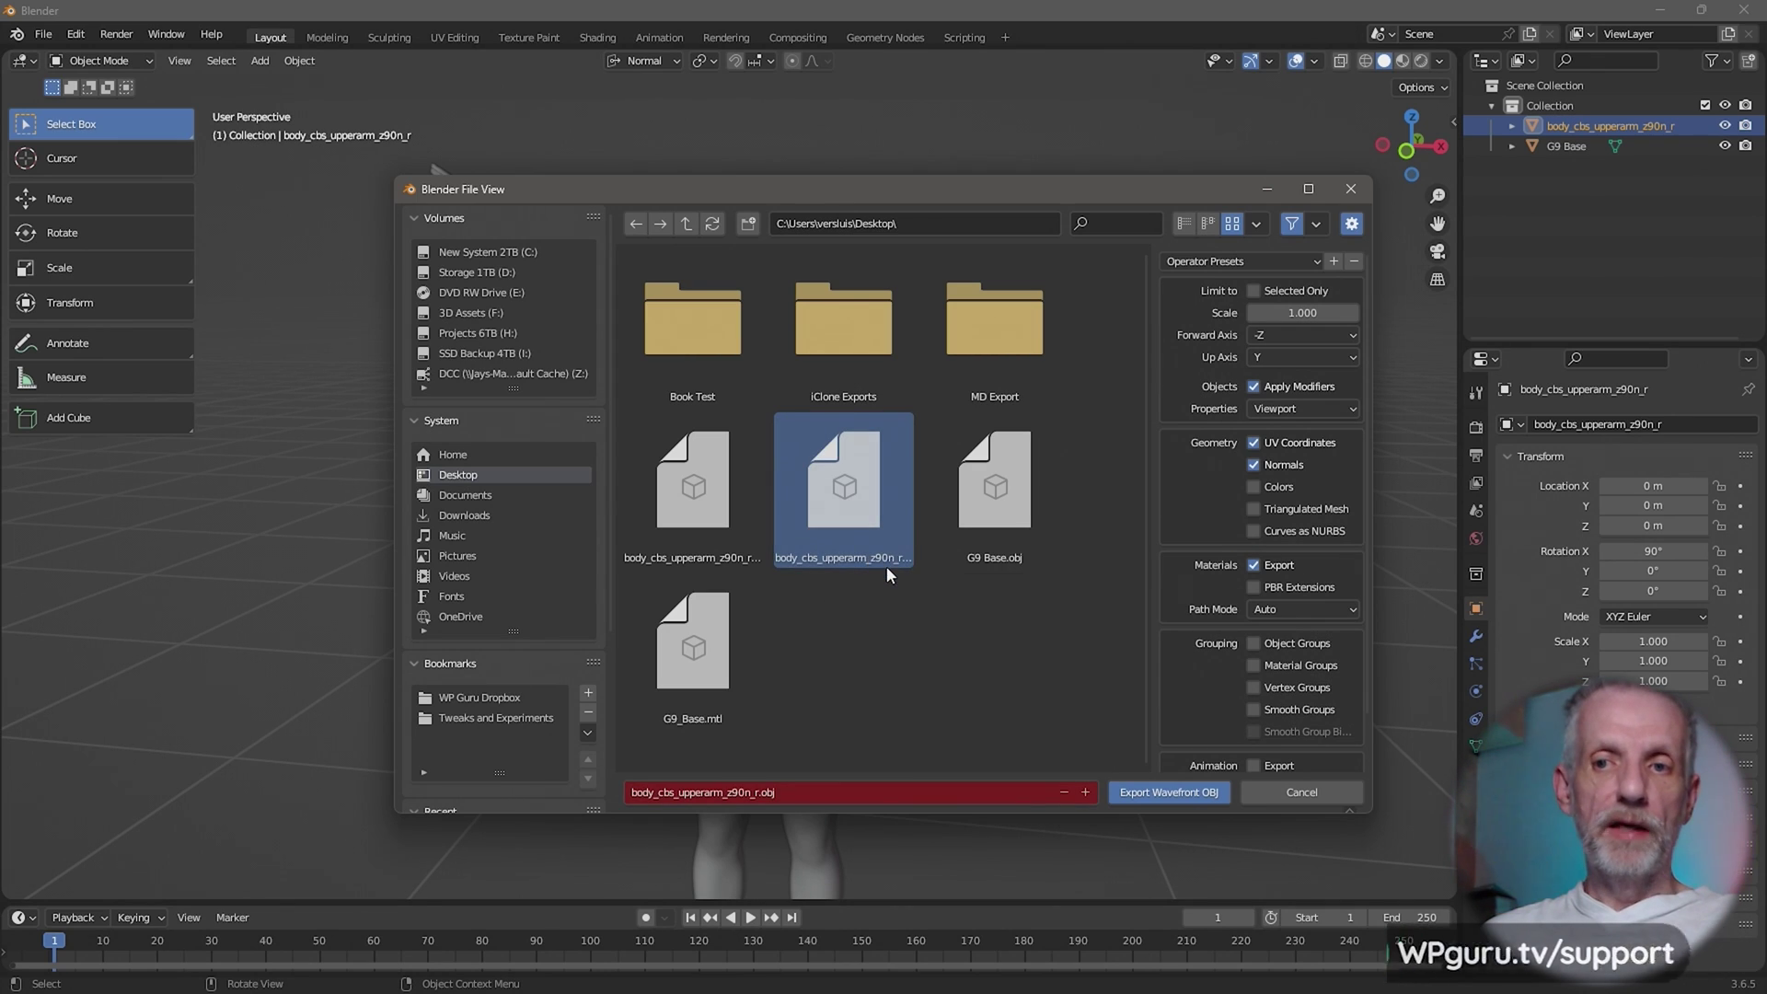
click(1253, 291)
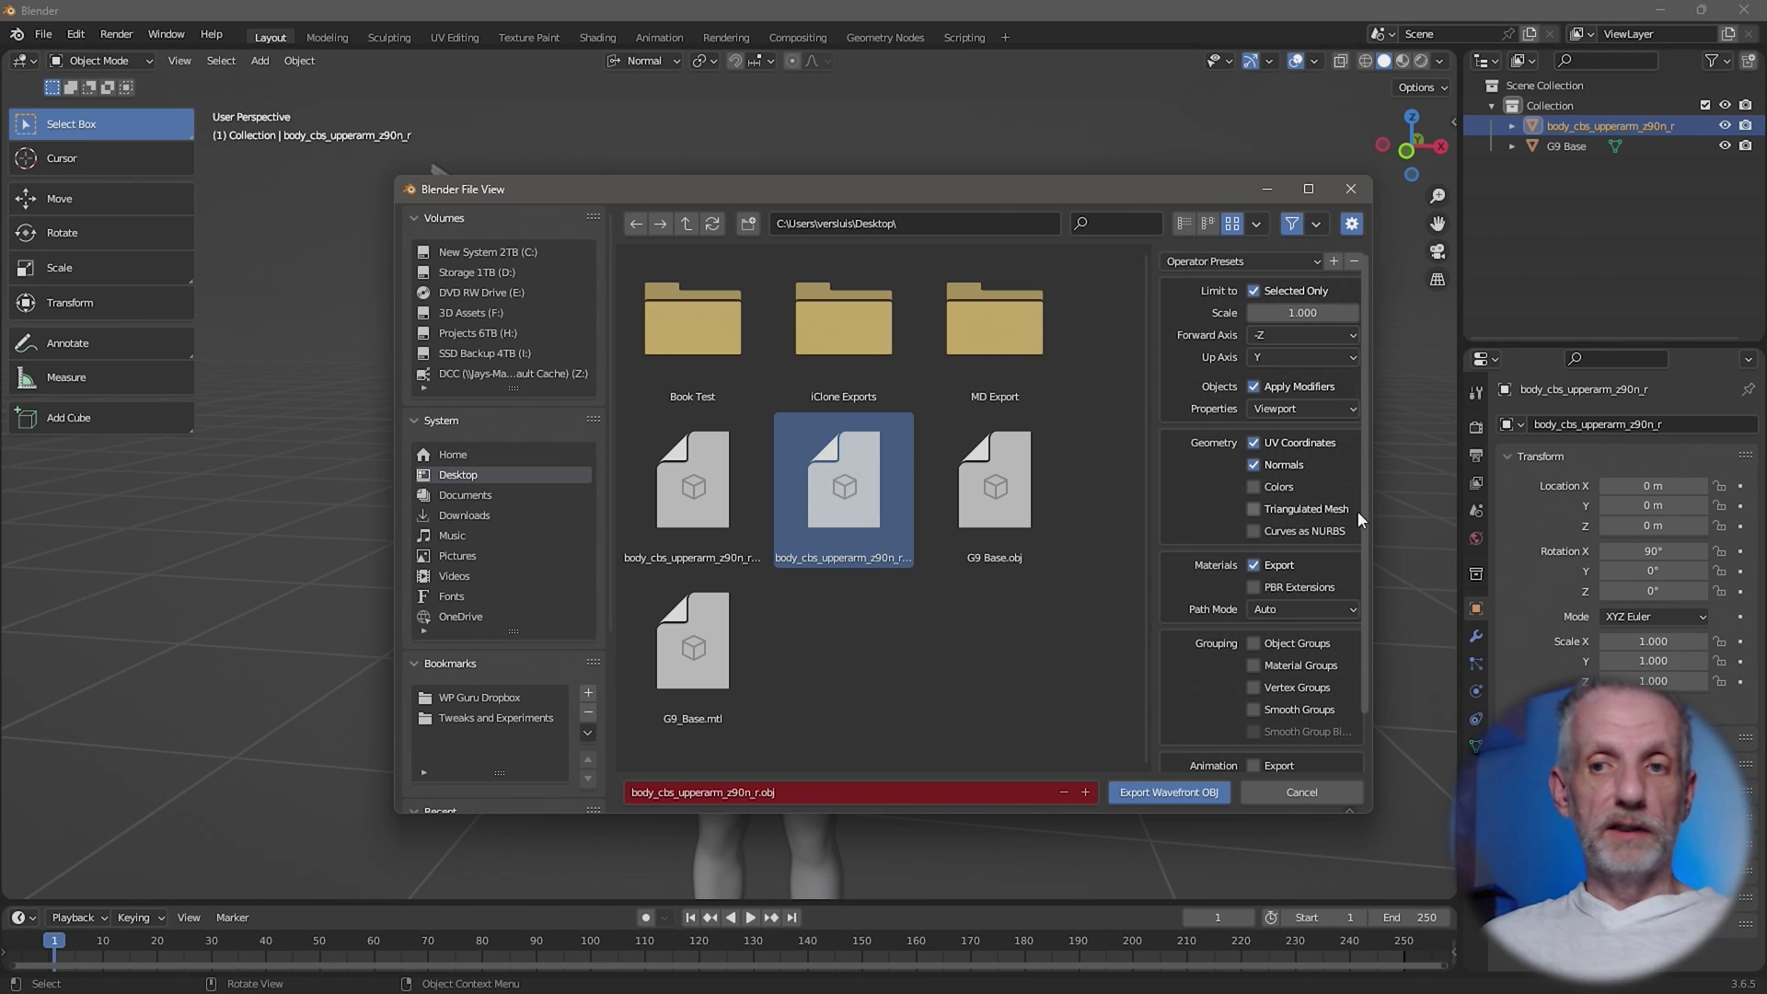
click(1197, 794)
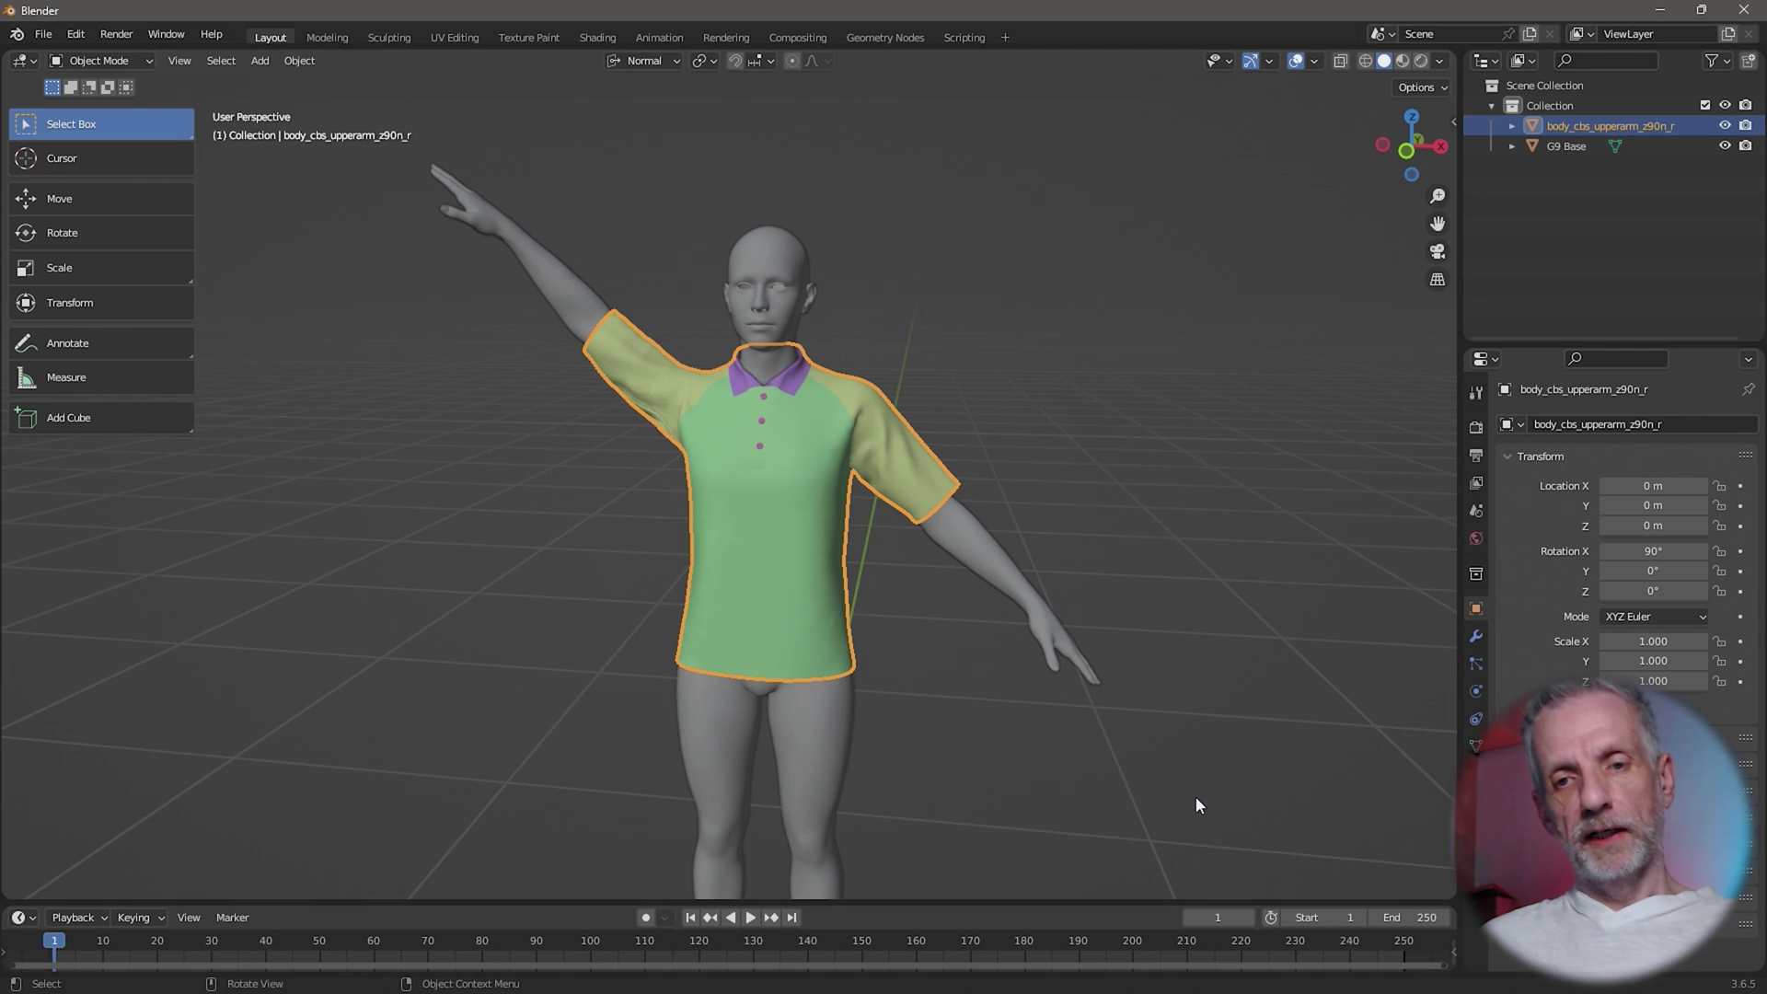
key(n)
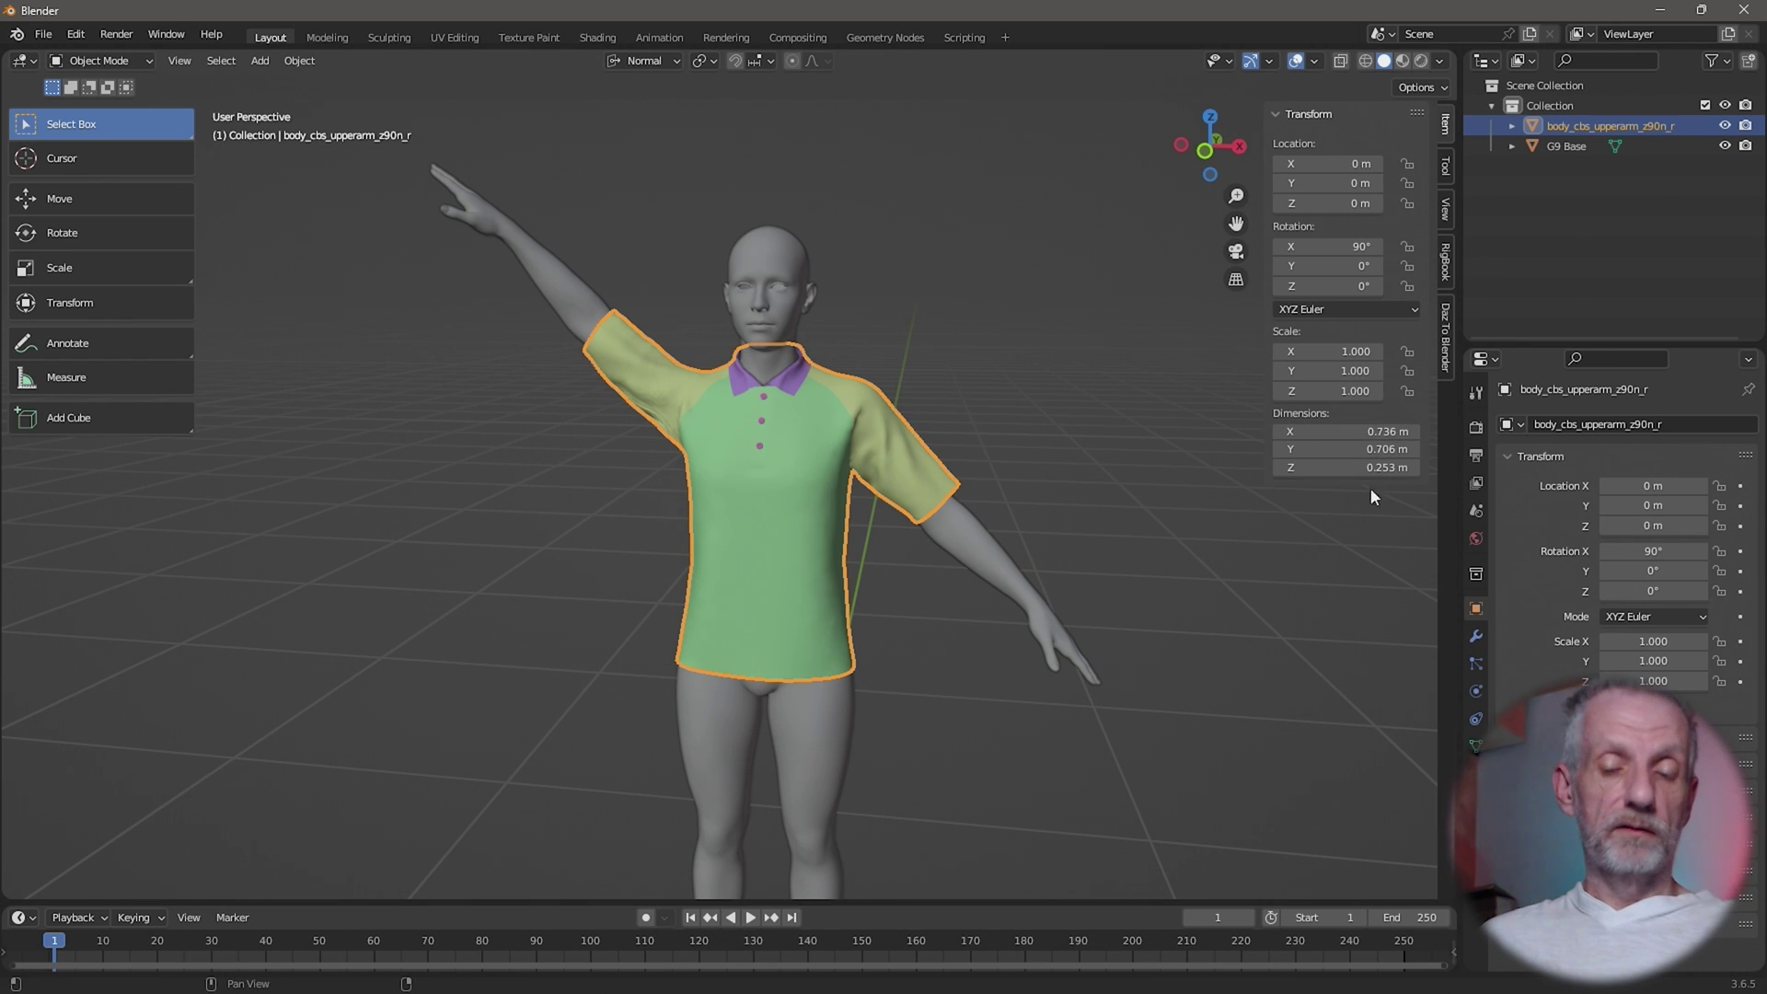
key(n)
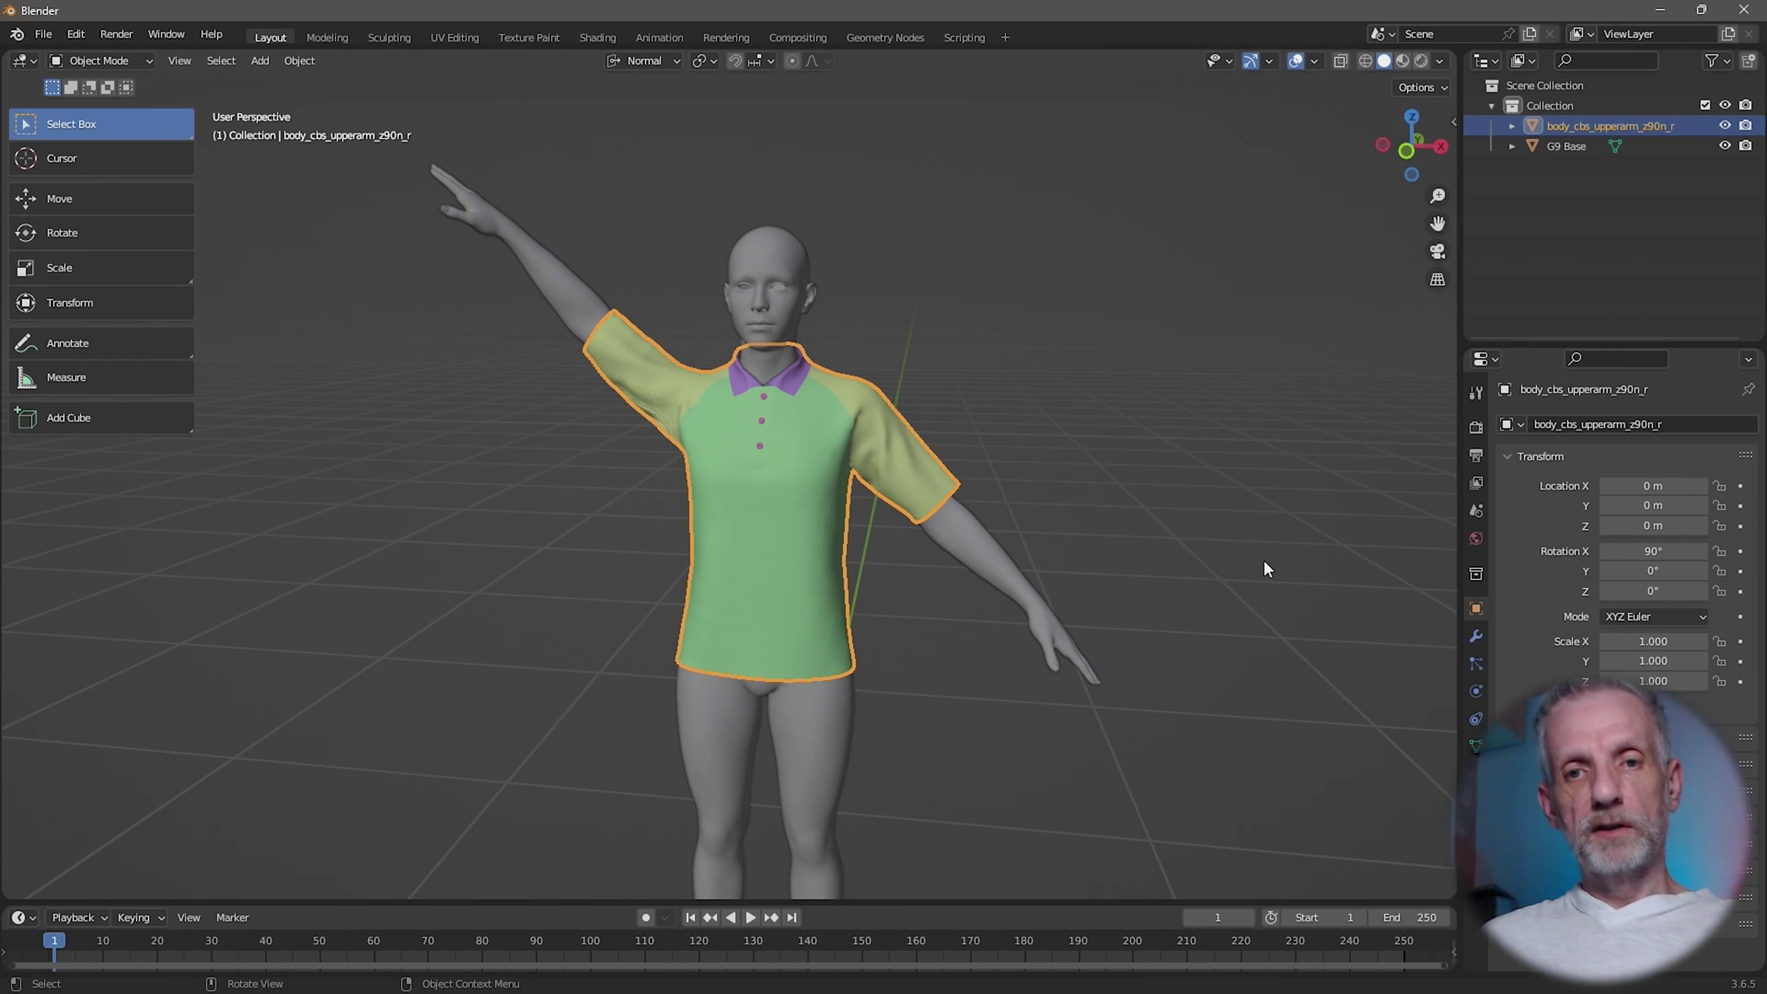
Switch to DAZ Studio and open Morph Loader Pro for the Raglan Shirt, moving the dialog clear of the figure.
key(alt+Tab)
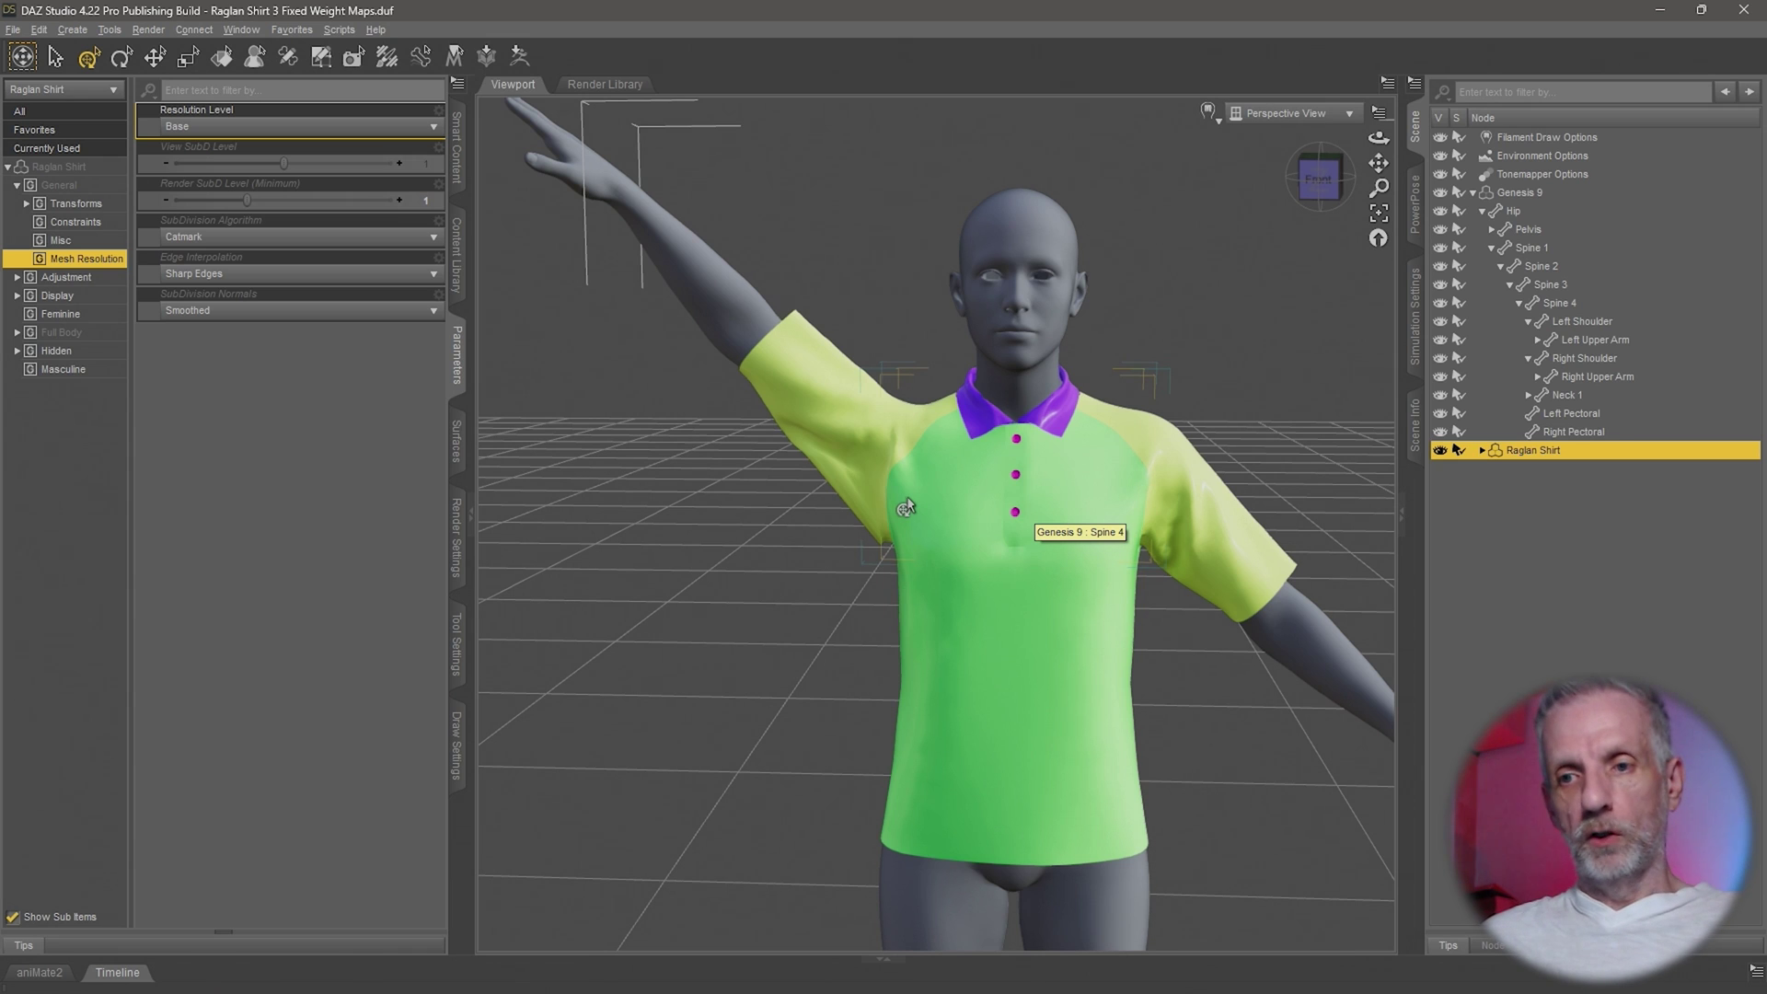
alt+drag(860, 584, 930, 571)
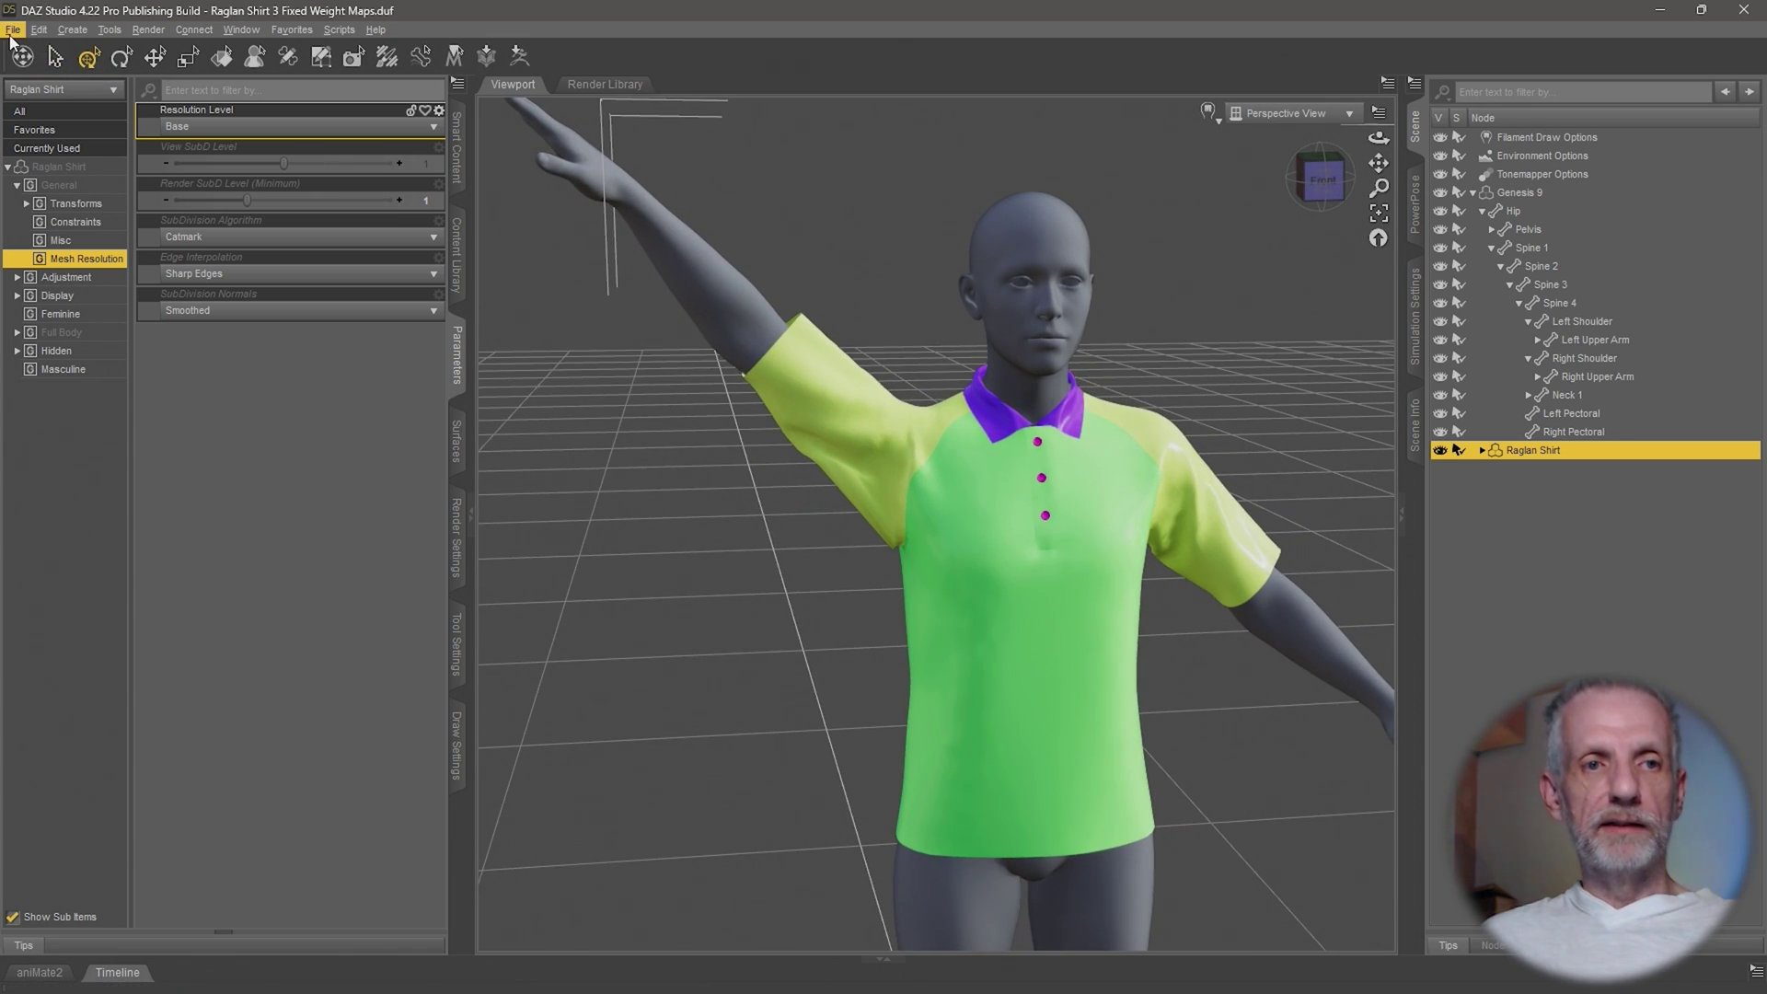
click(40, 30)
mouse_move(124, 175)
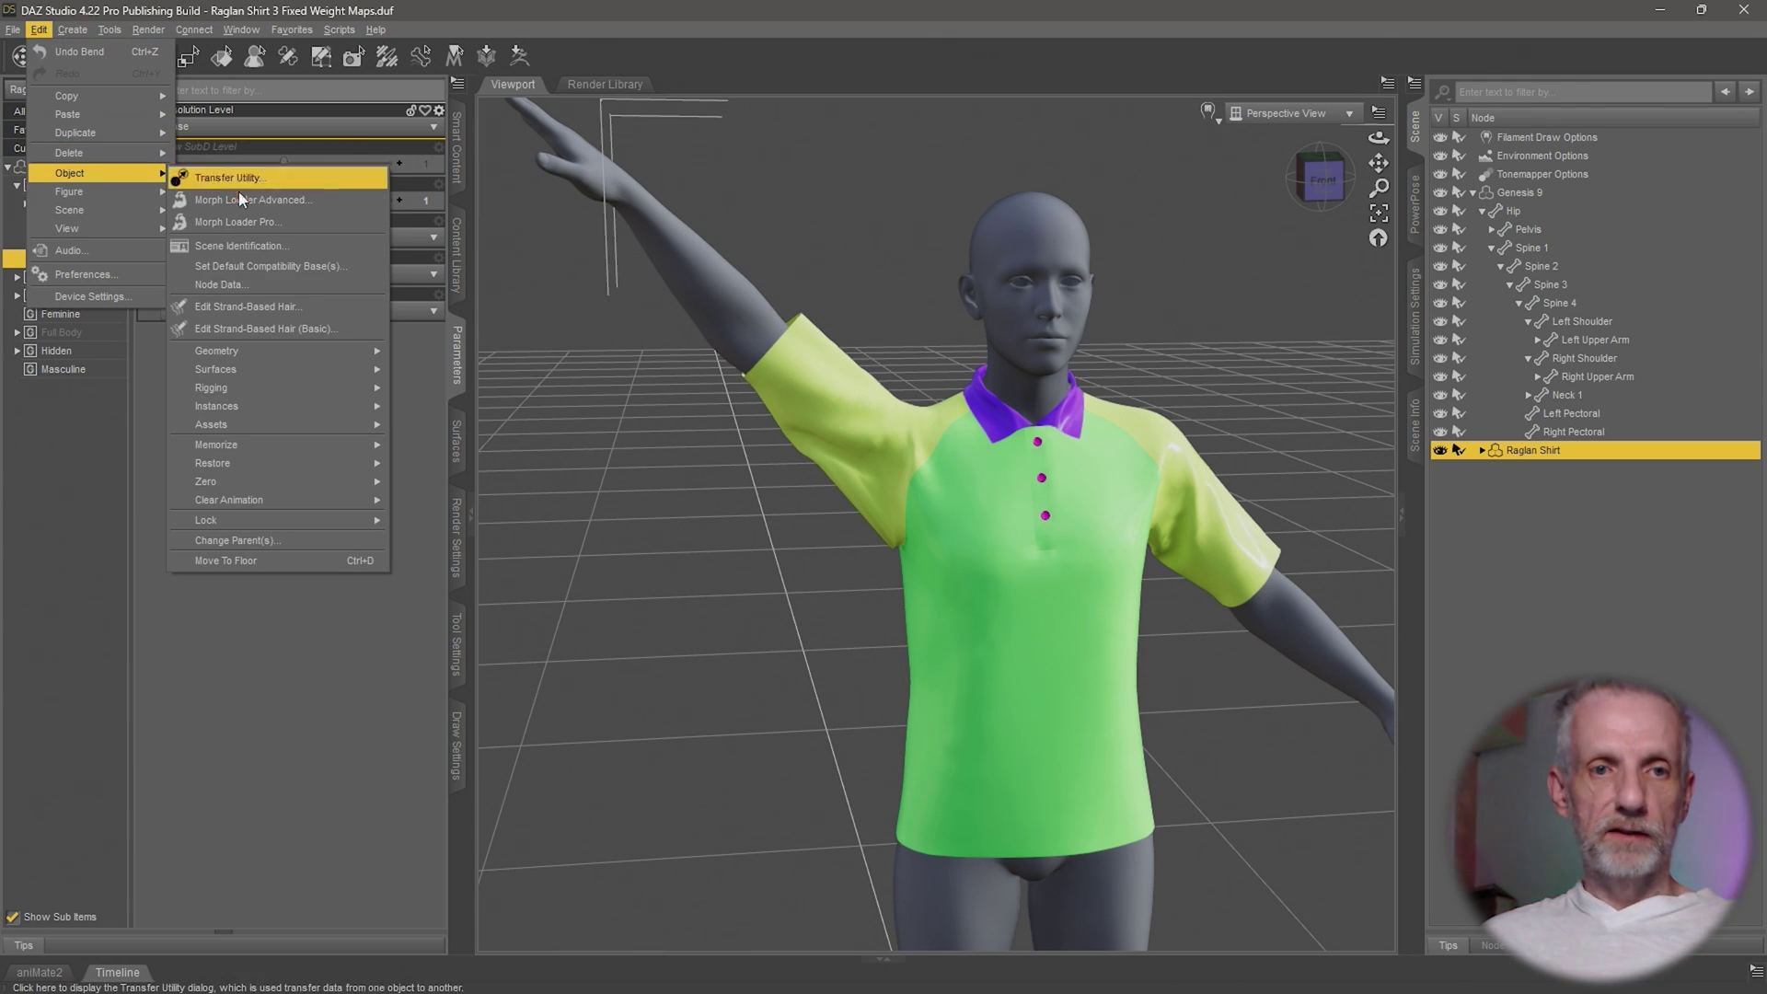
click(286, 225)
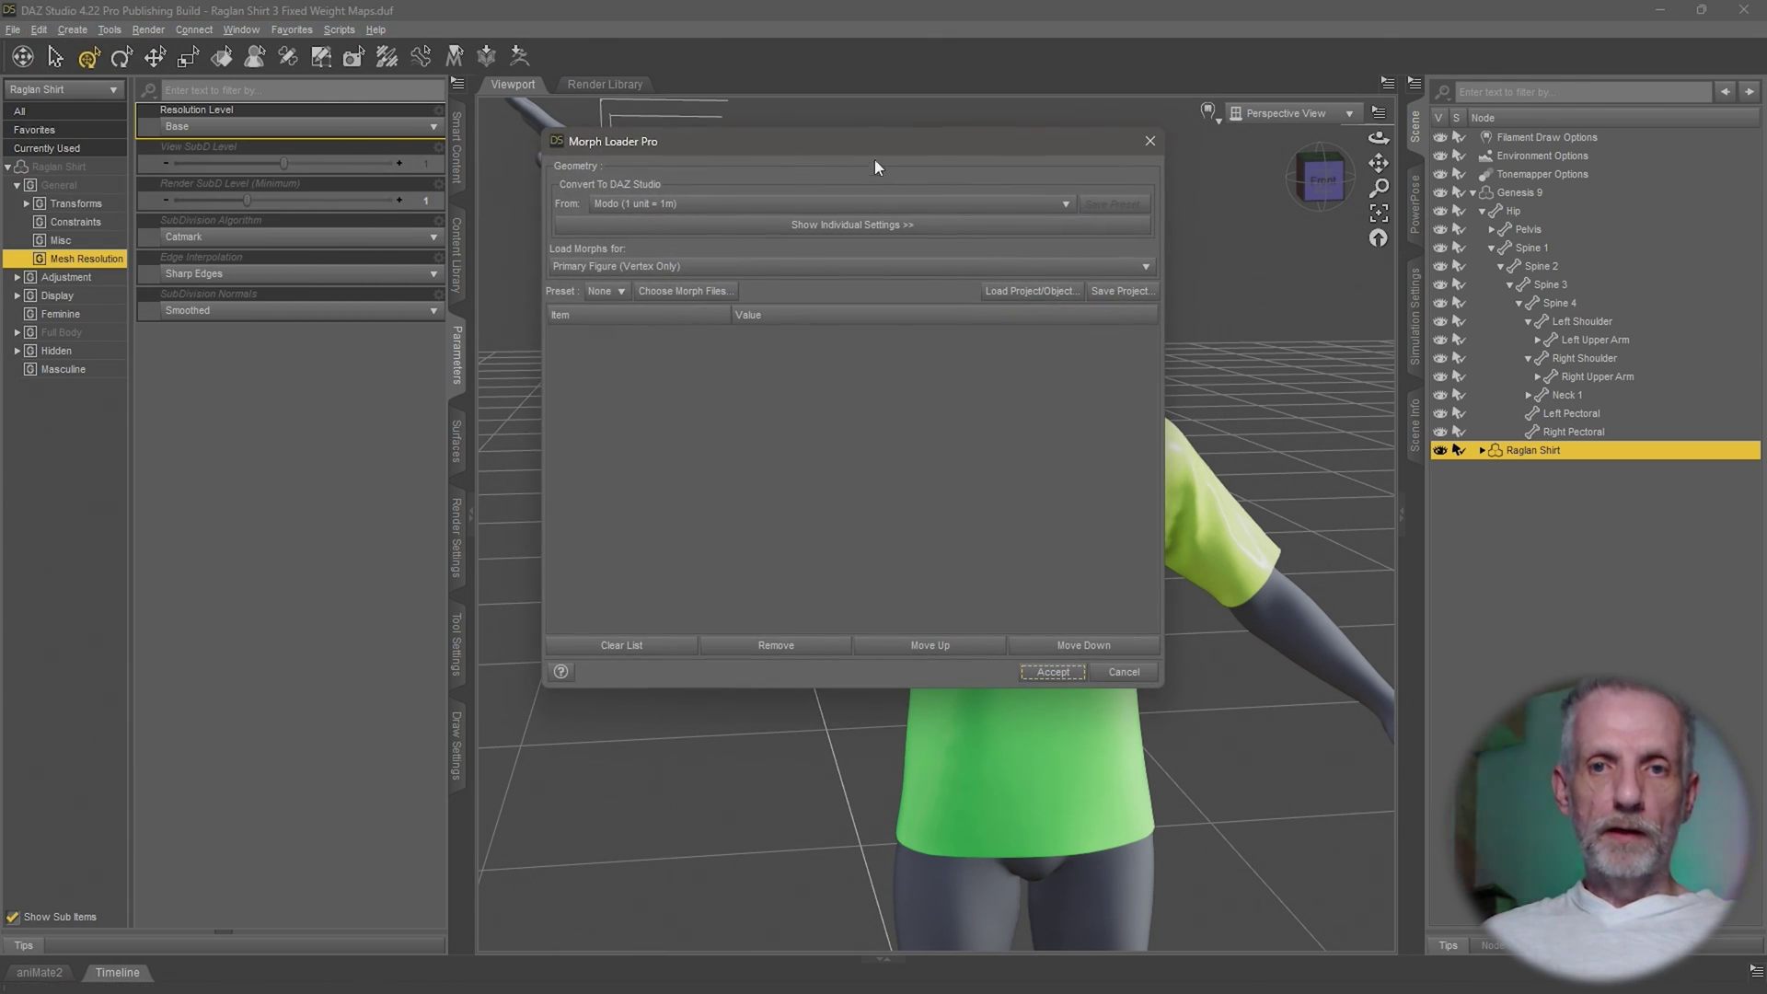
drag(879, 144, 477, 87)
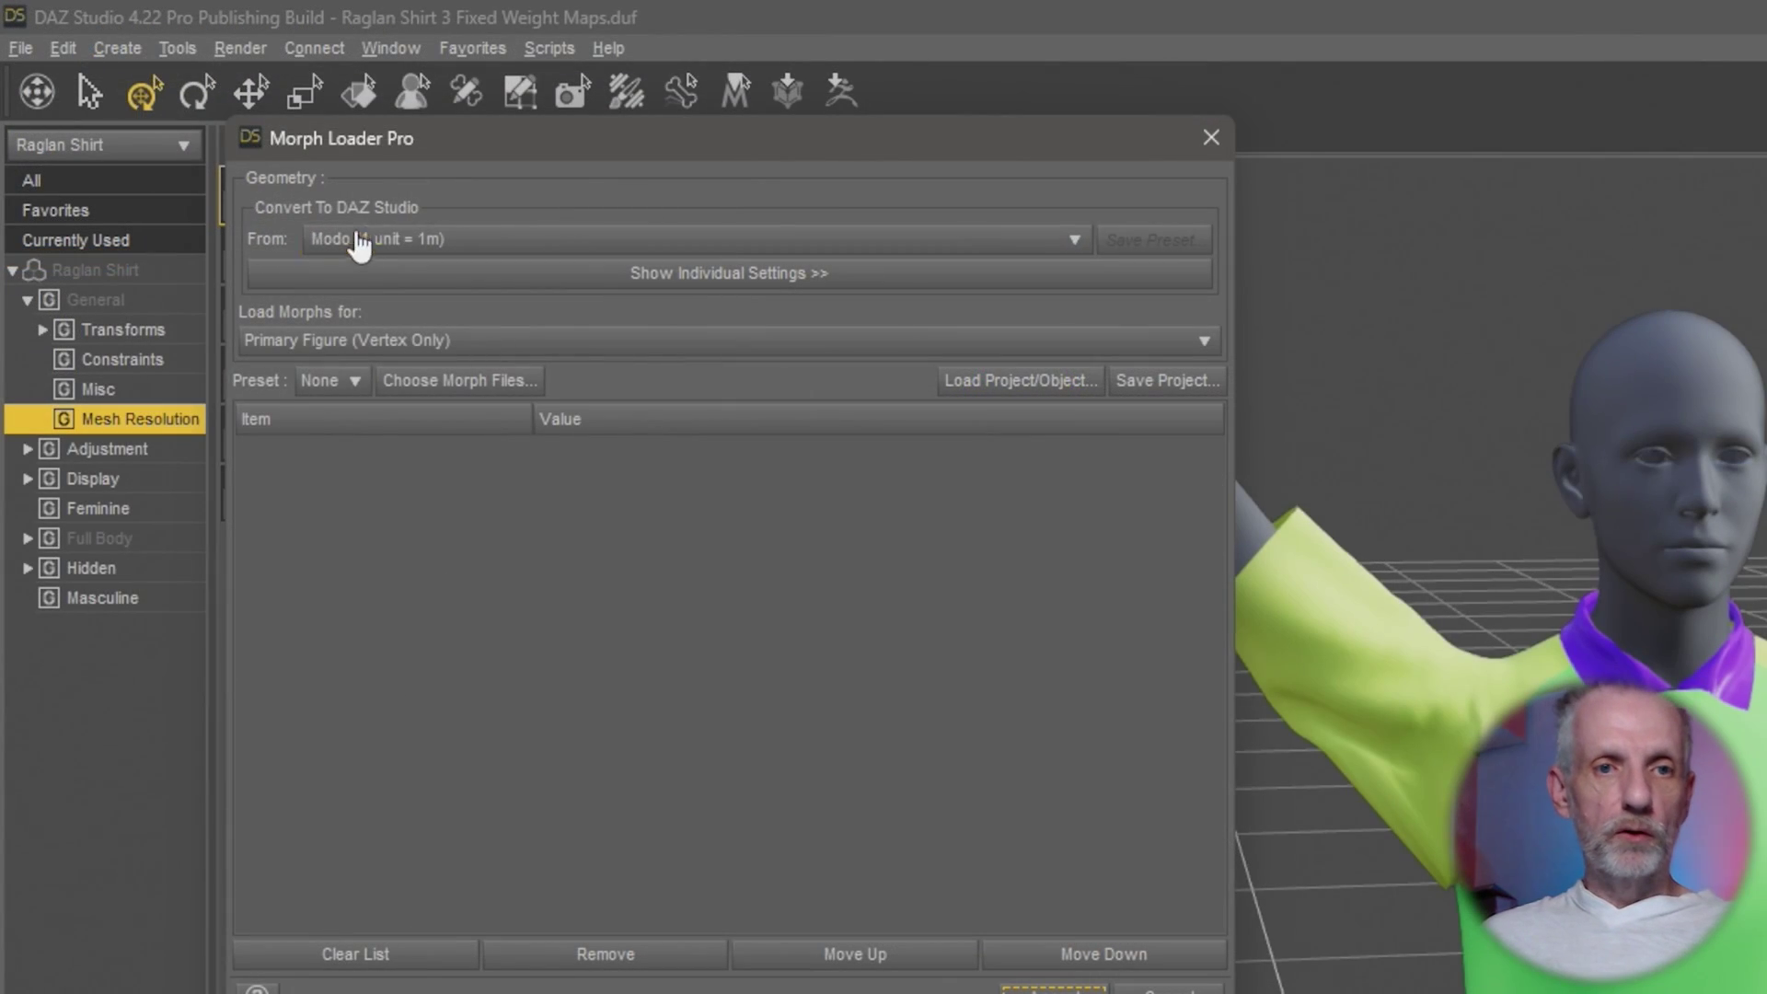
Switch the geometry conversion preset to DAZ Studio (1 unit = 1cm) and back to Modo (1 unit = 1m).
click(317, 148)
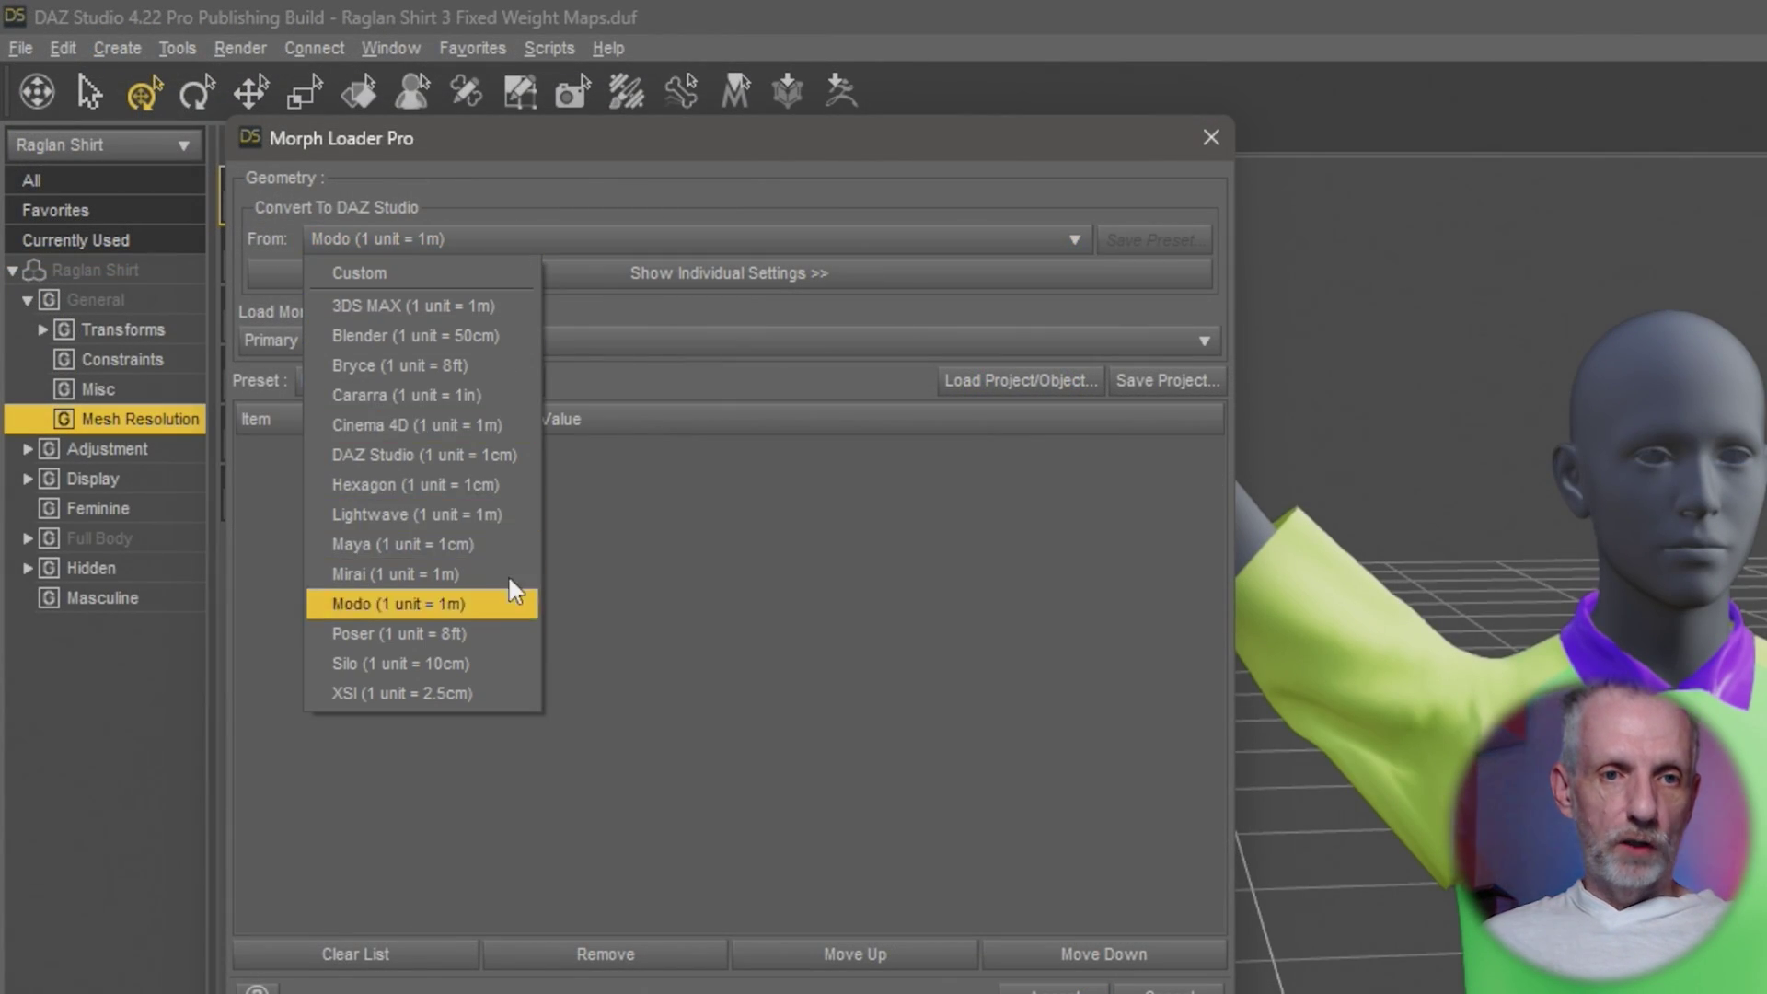
click(514, 454)
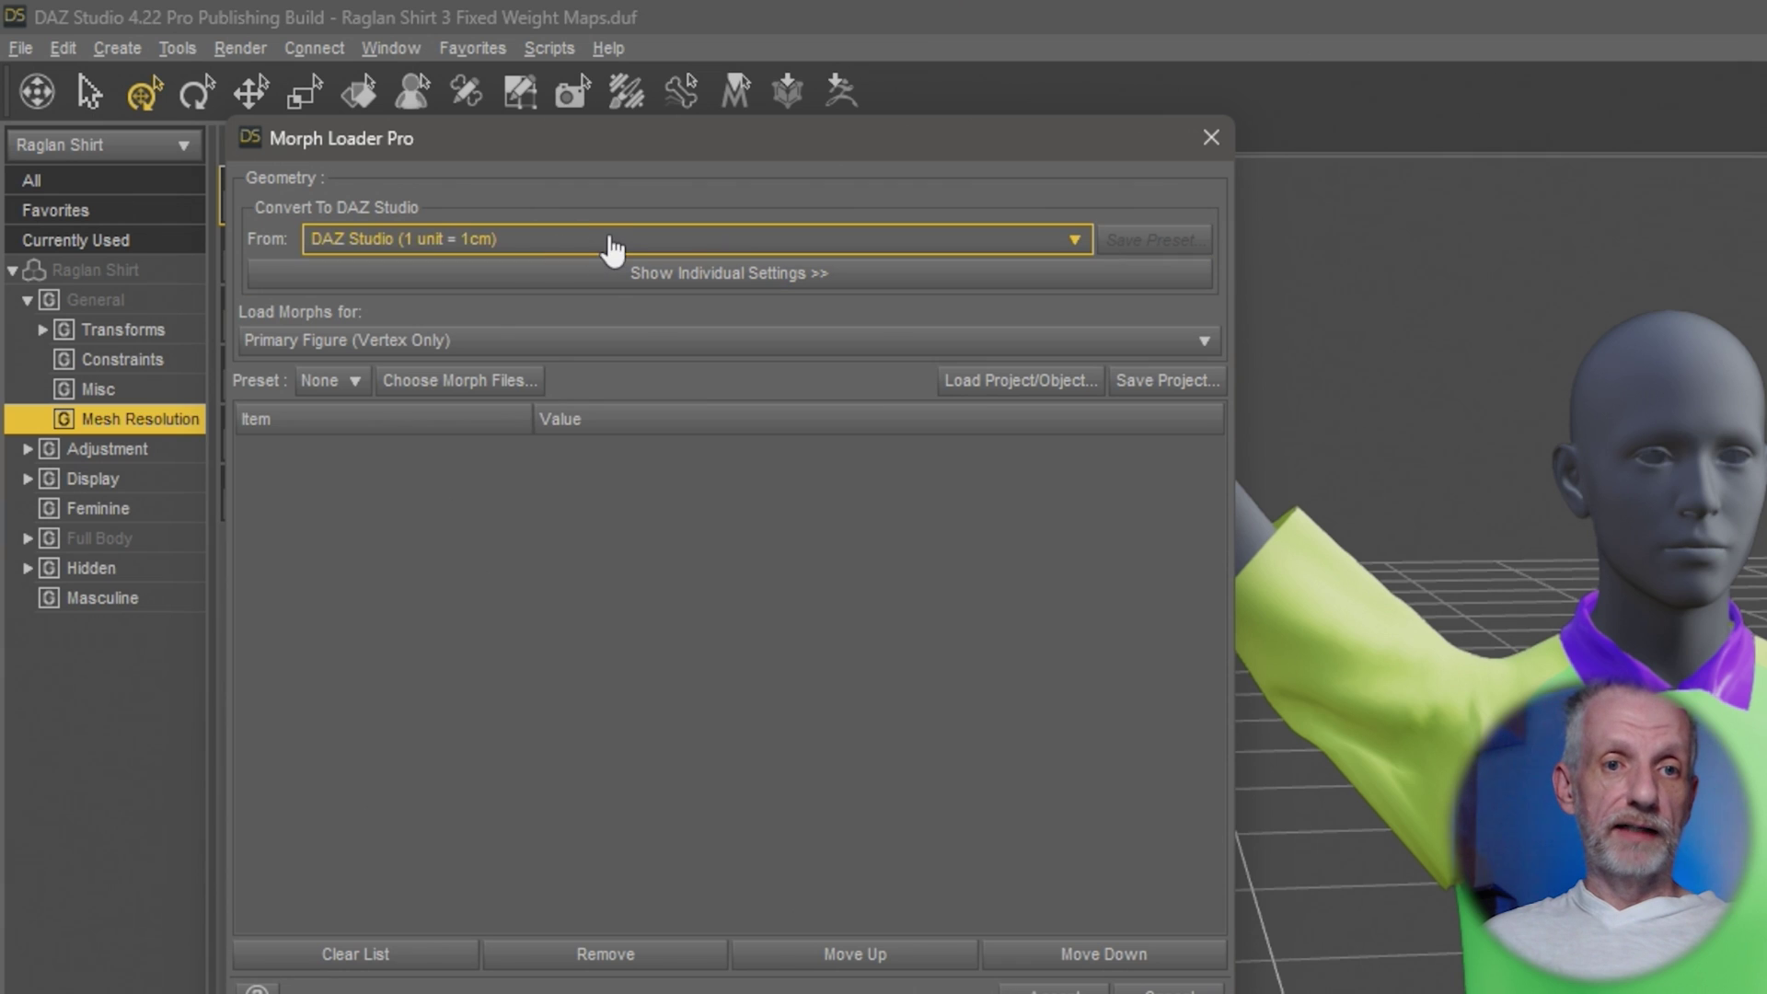
click(612, 241)
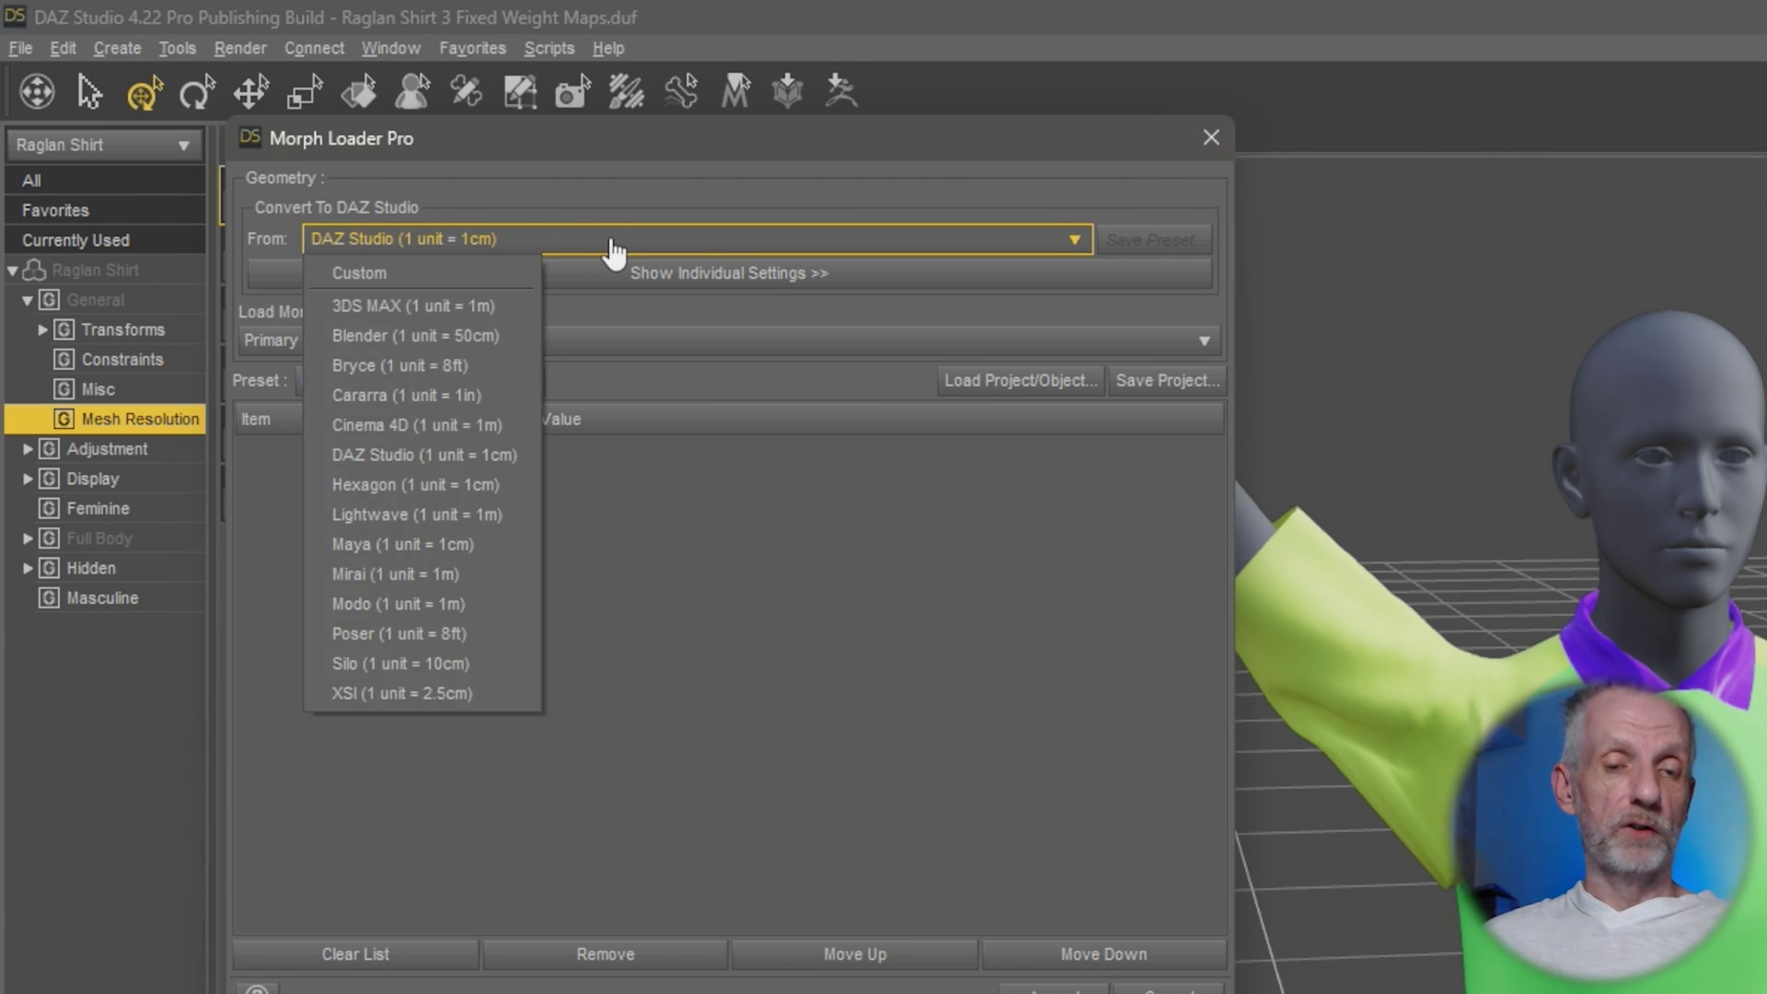
click(469, 604)
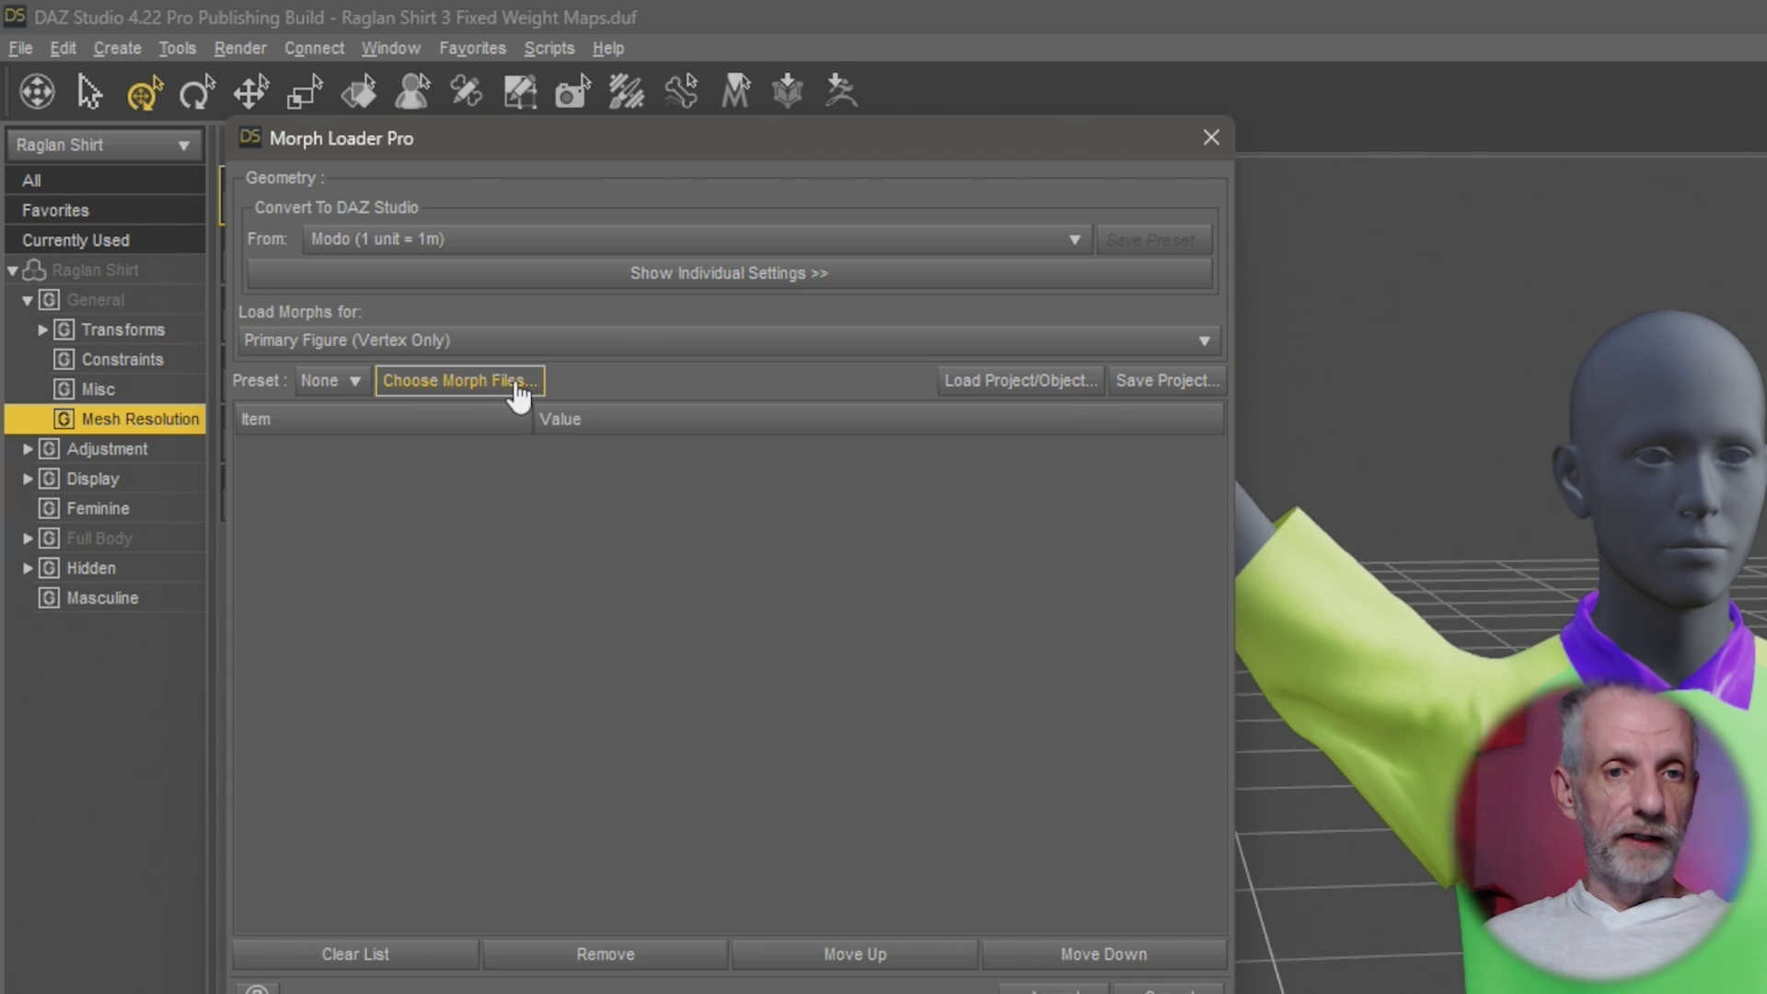
Choose body_cbs_upperarm_z90n_r.obj from the Desktop as the morph file.
click(518, 383)
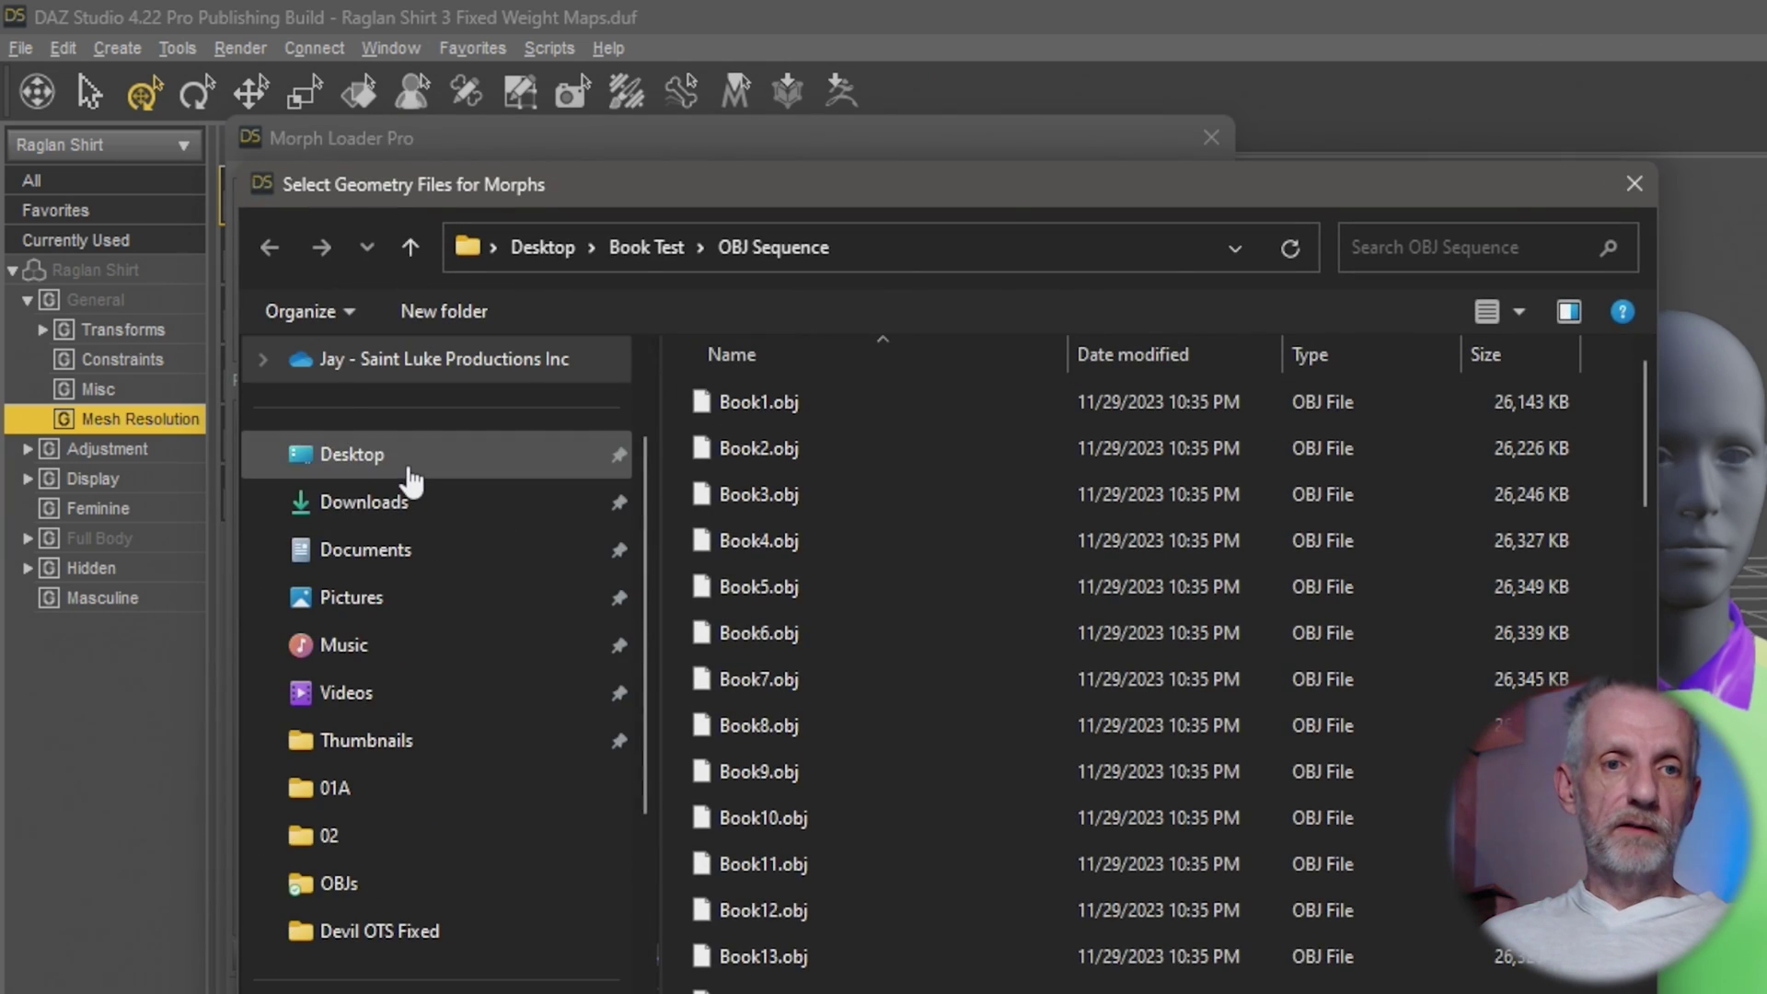
click(410, 465)
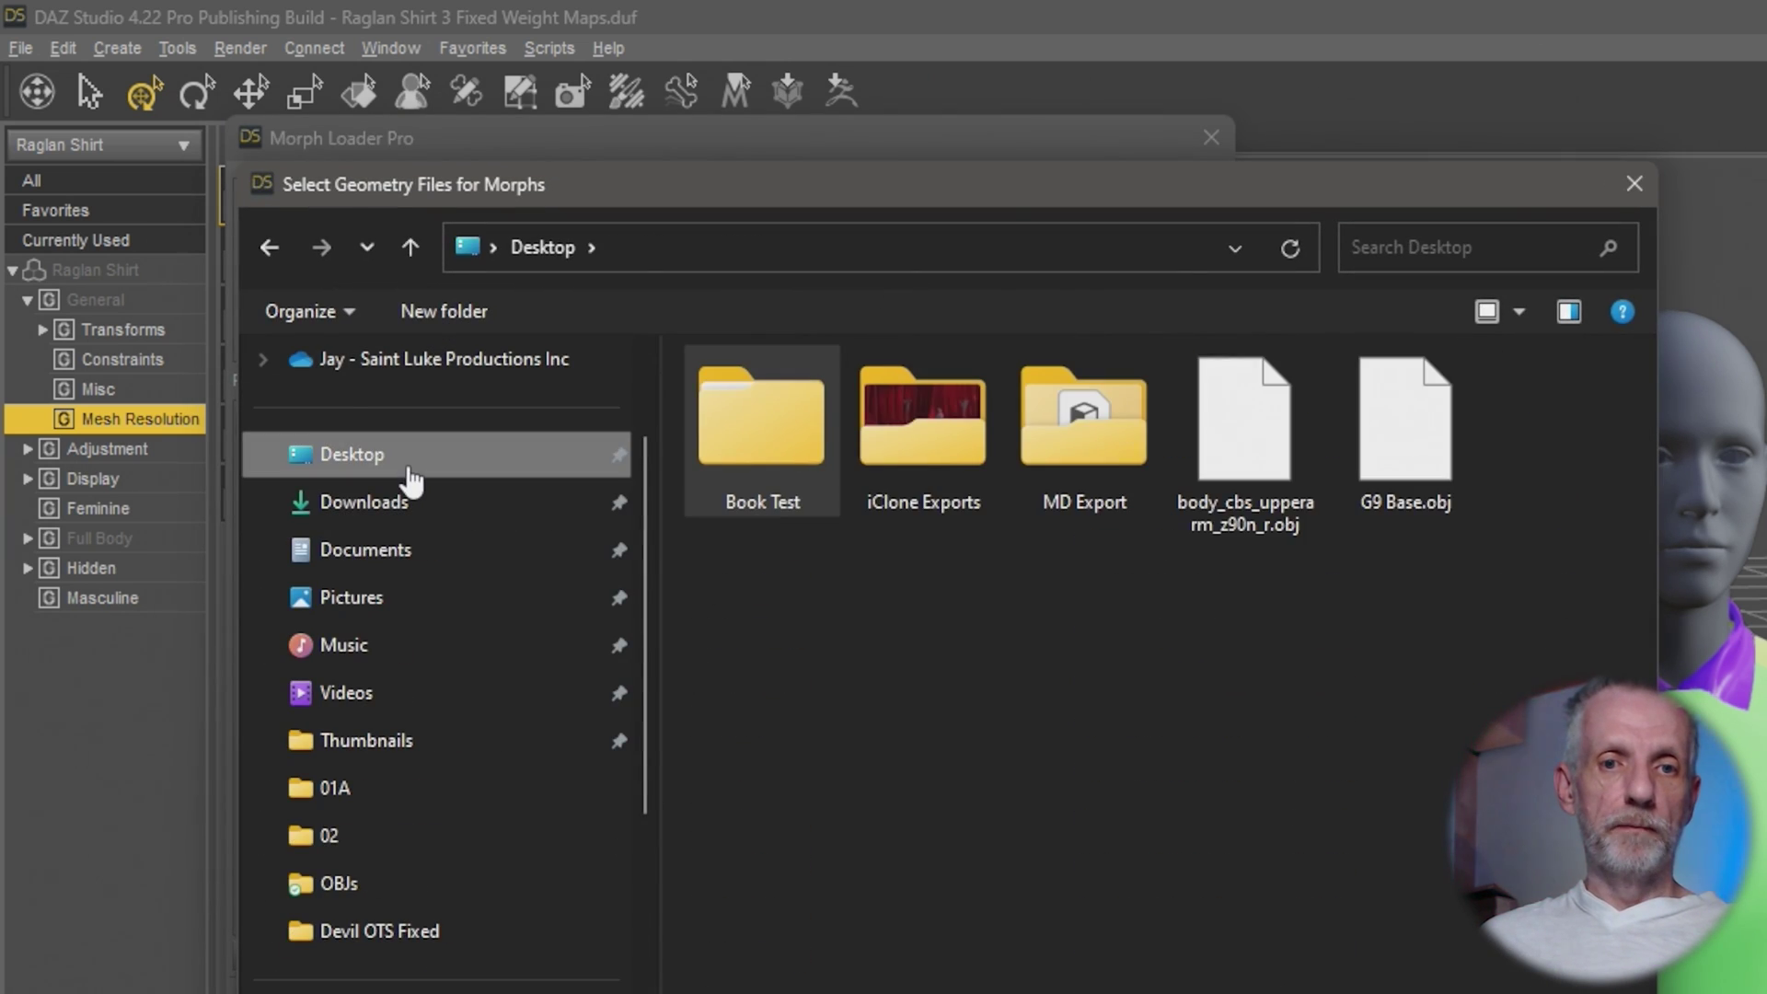
click(1252, 465)
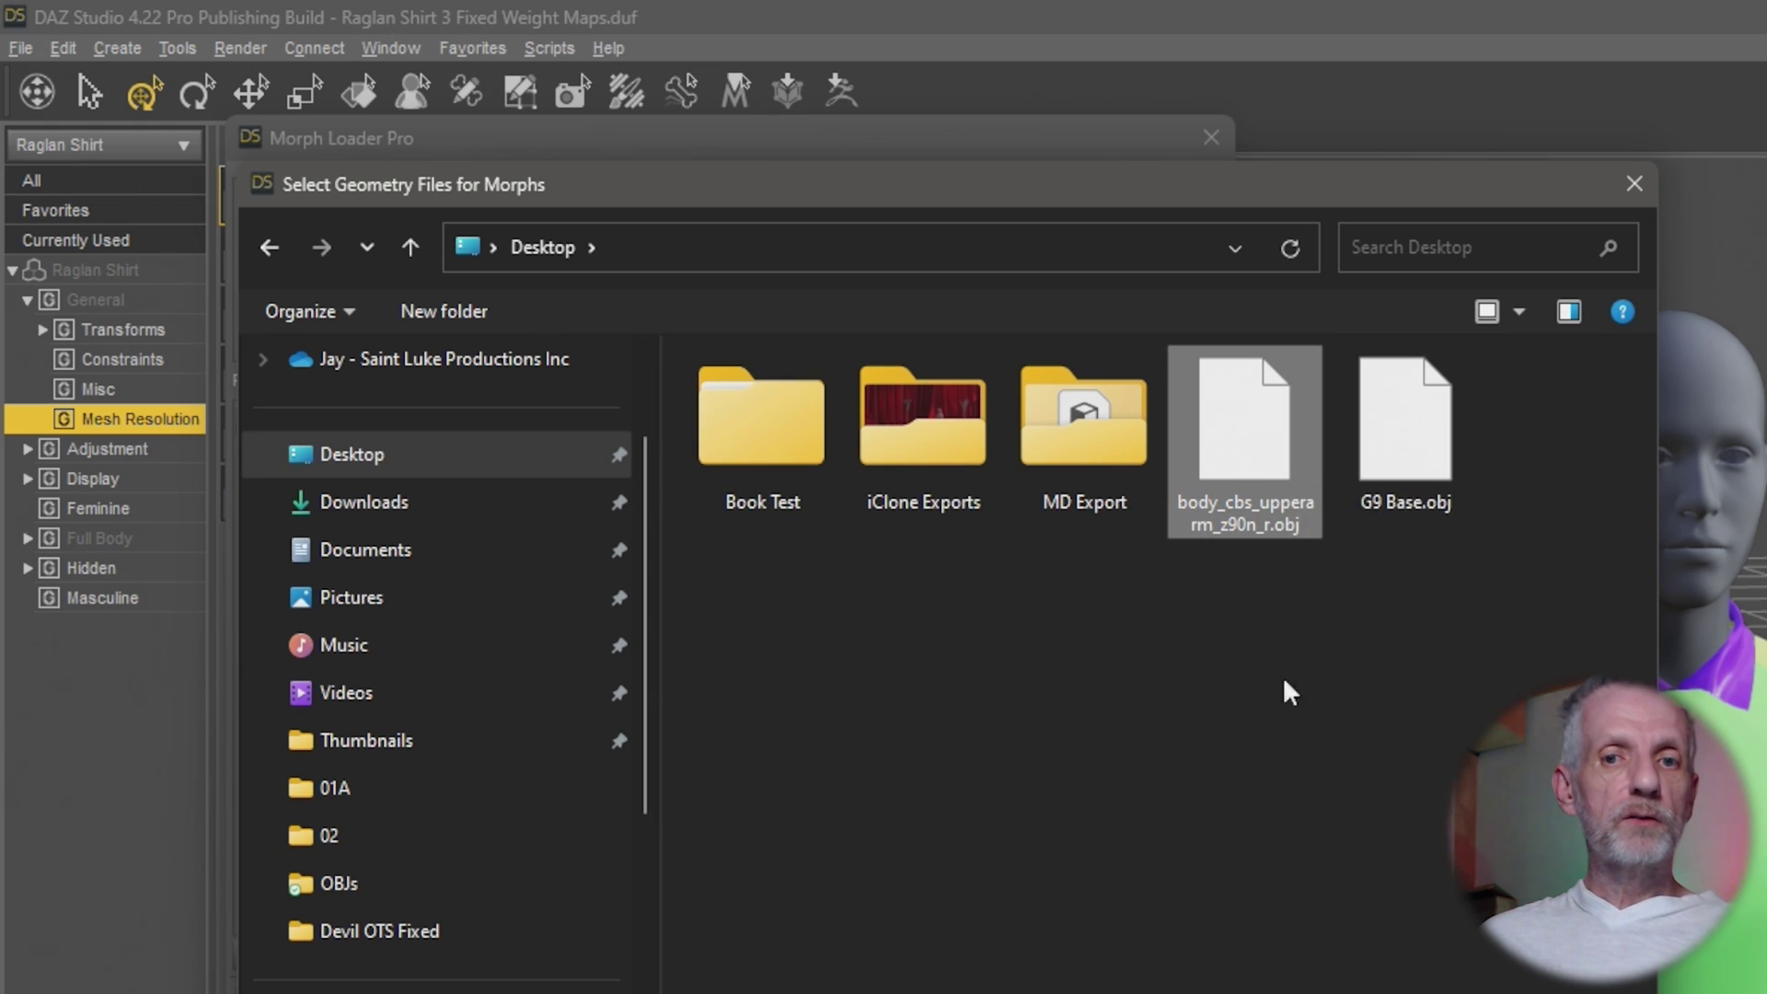
key(Return)
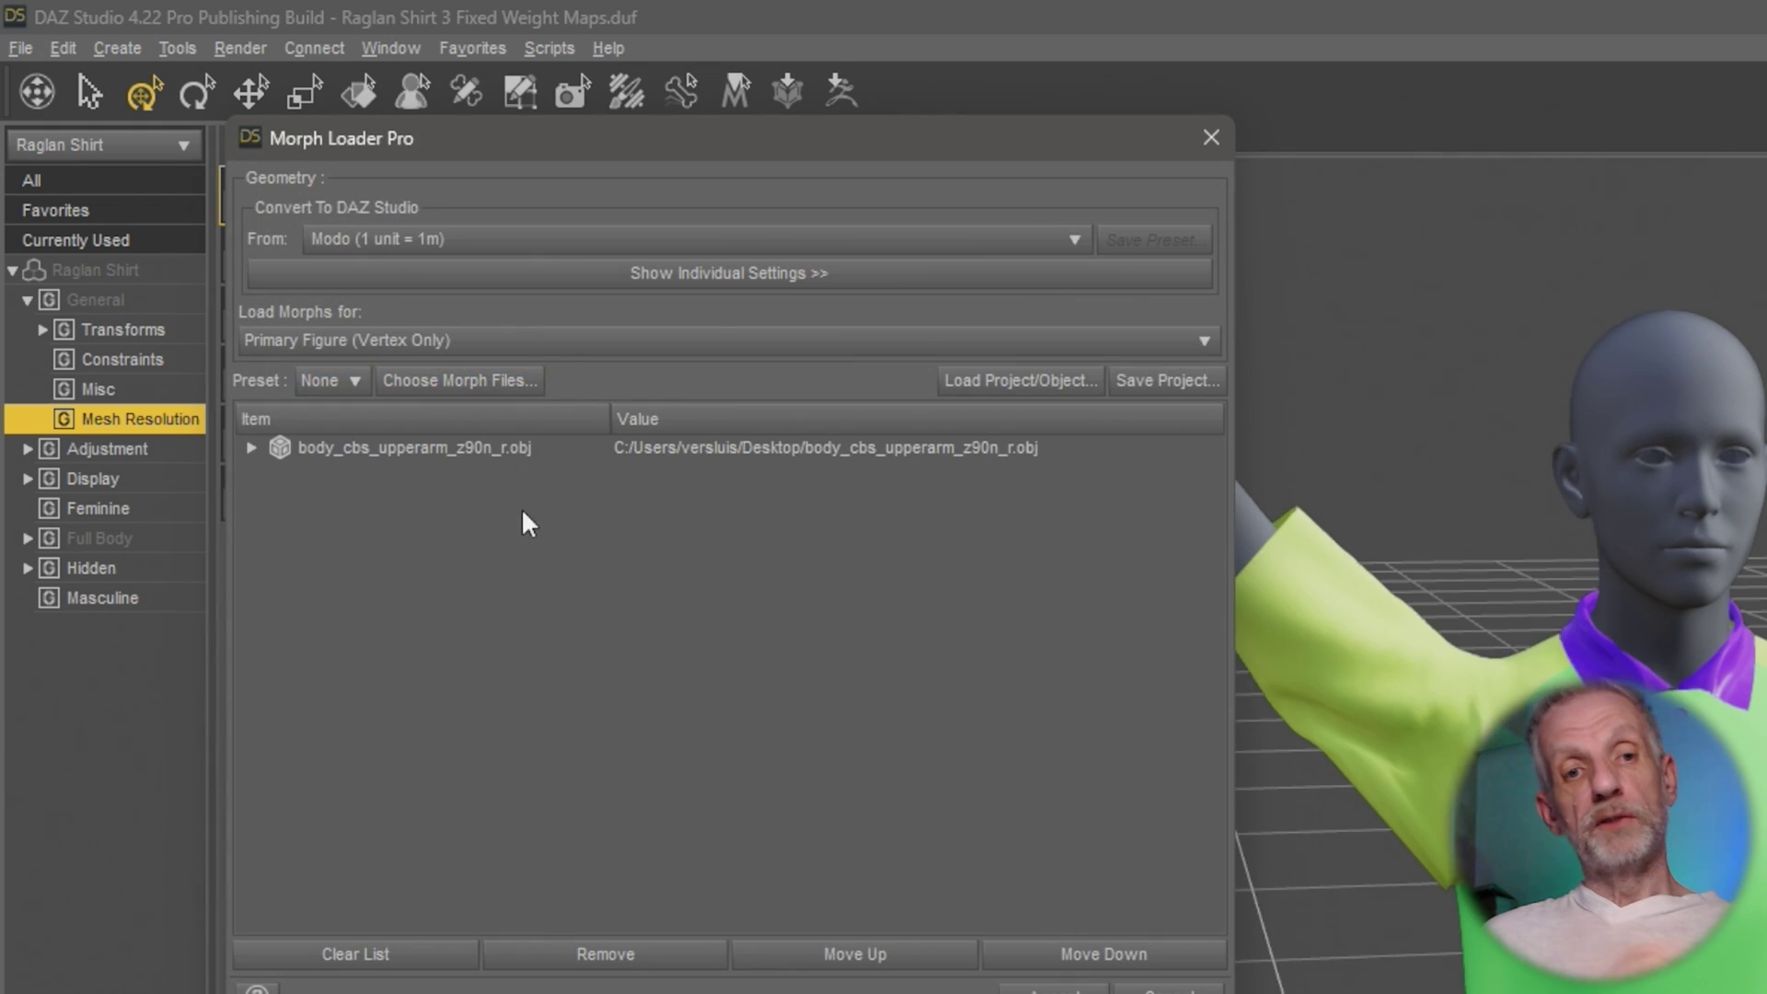
Set the morph's Reverse Deformations to Yes and Overwrite Existing to Deltas Only.
click(251, 447)
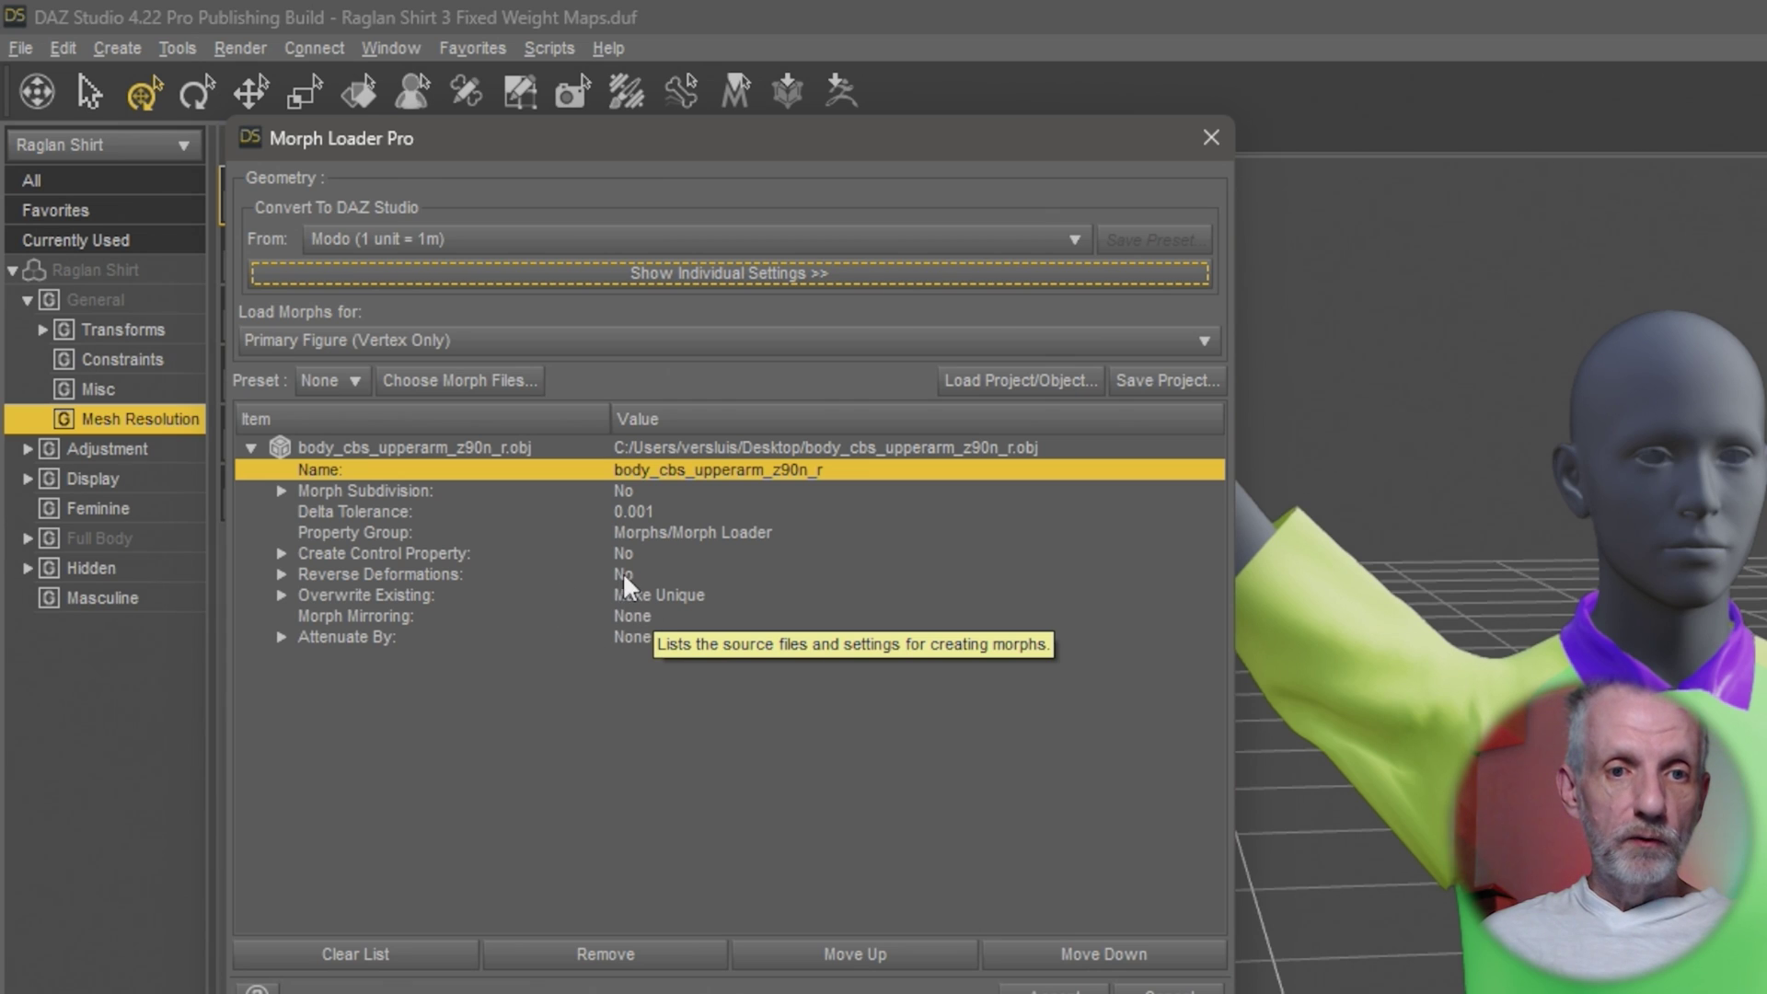
click(623, 575)
click(633, 573)
click(679, 599)
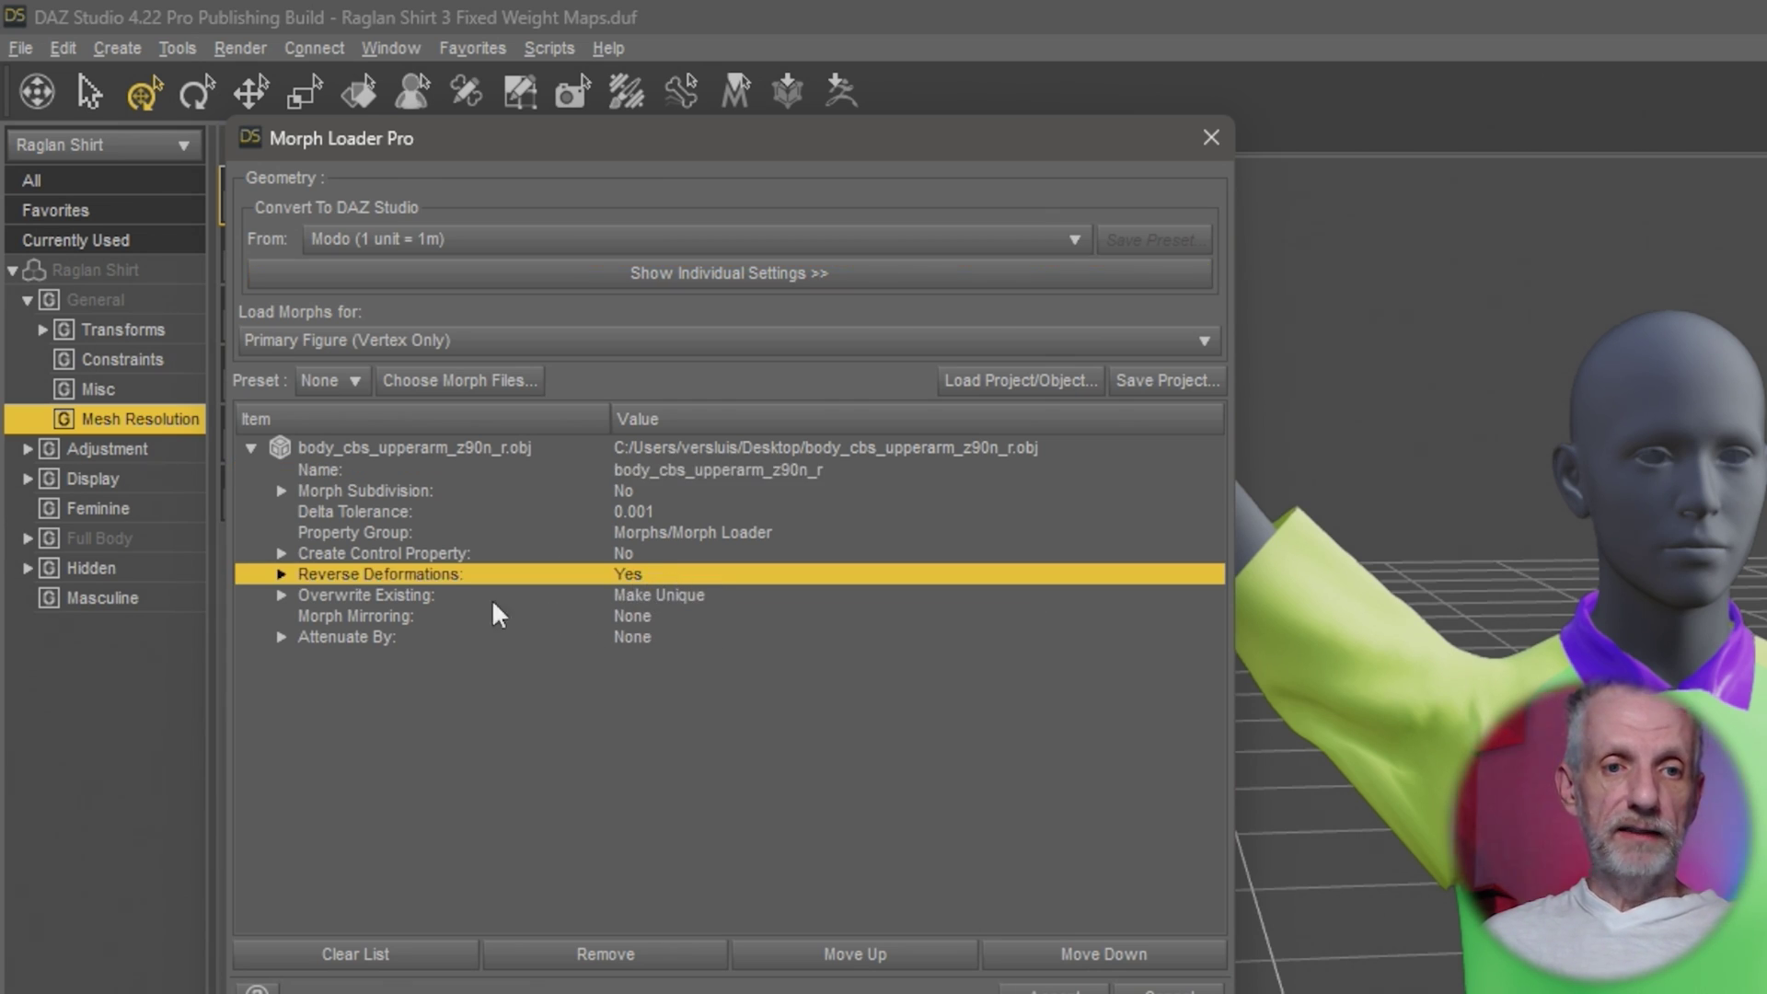
click(692, 594)
click(709, 598)
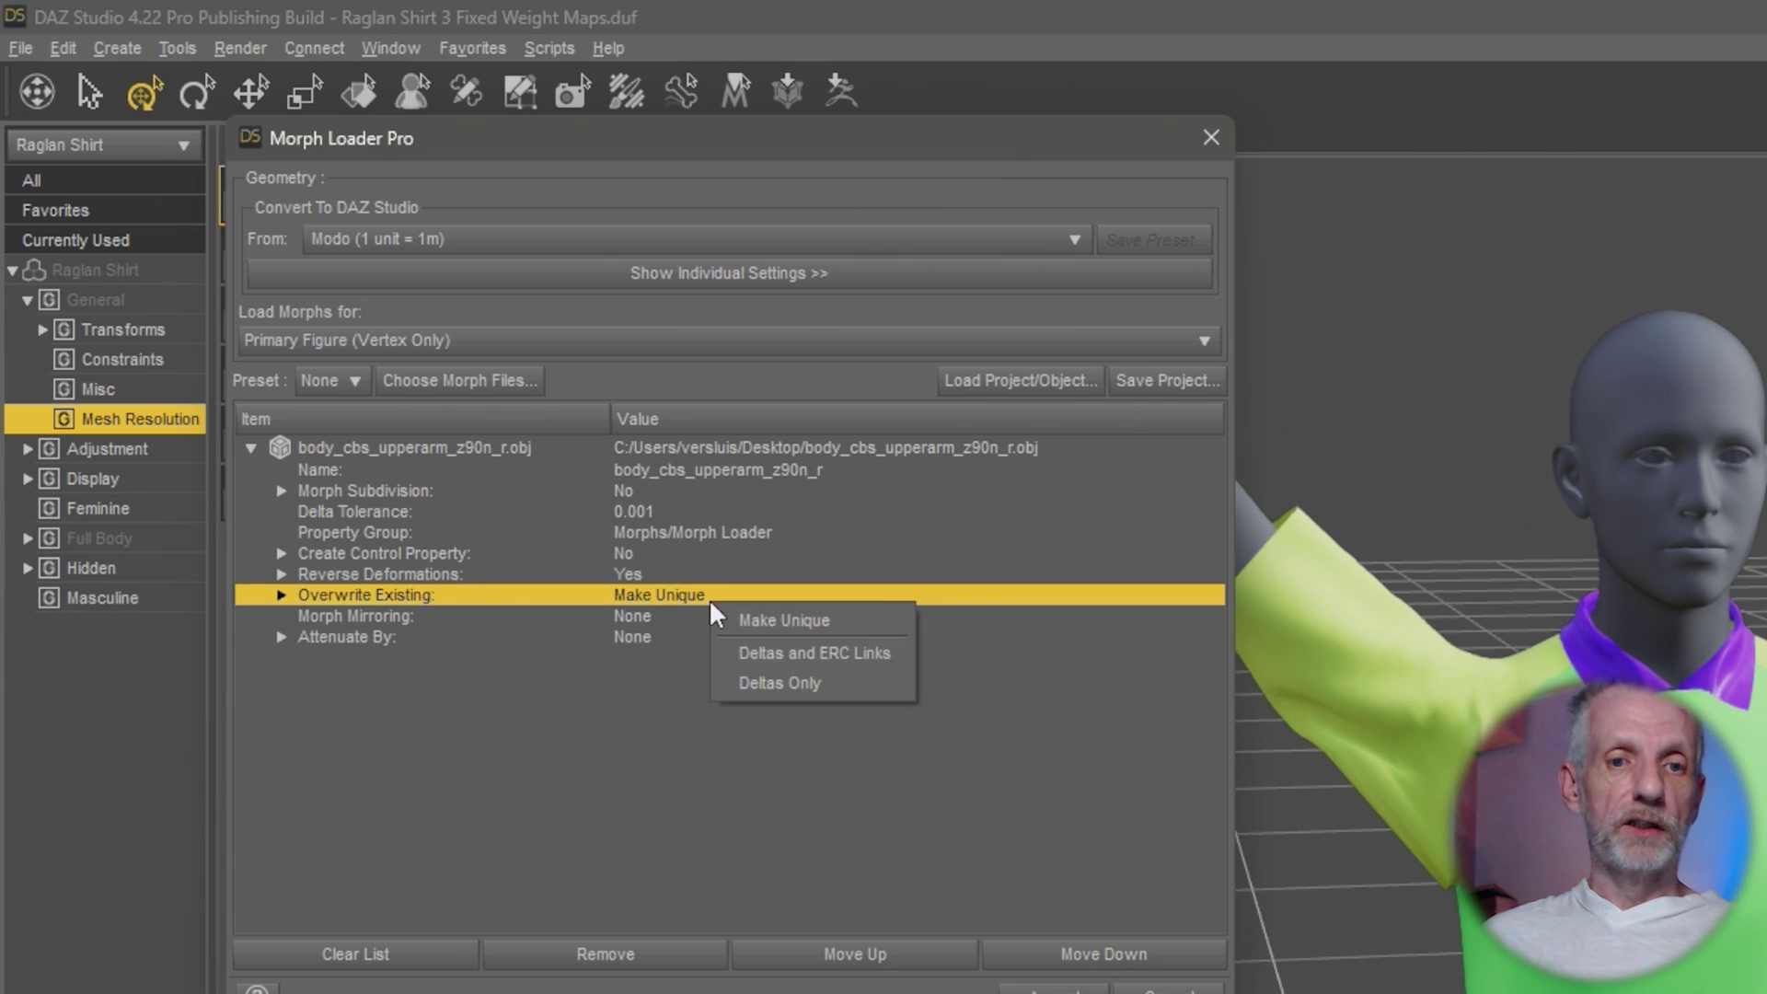
click(787, 692)
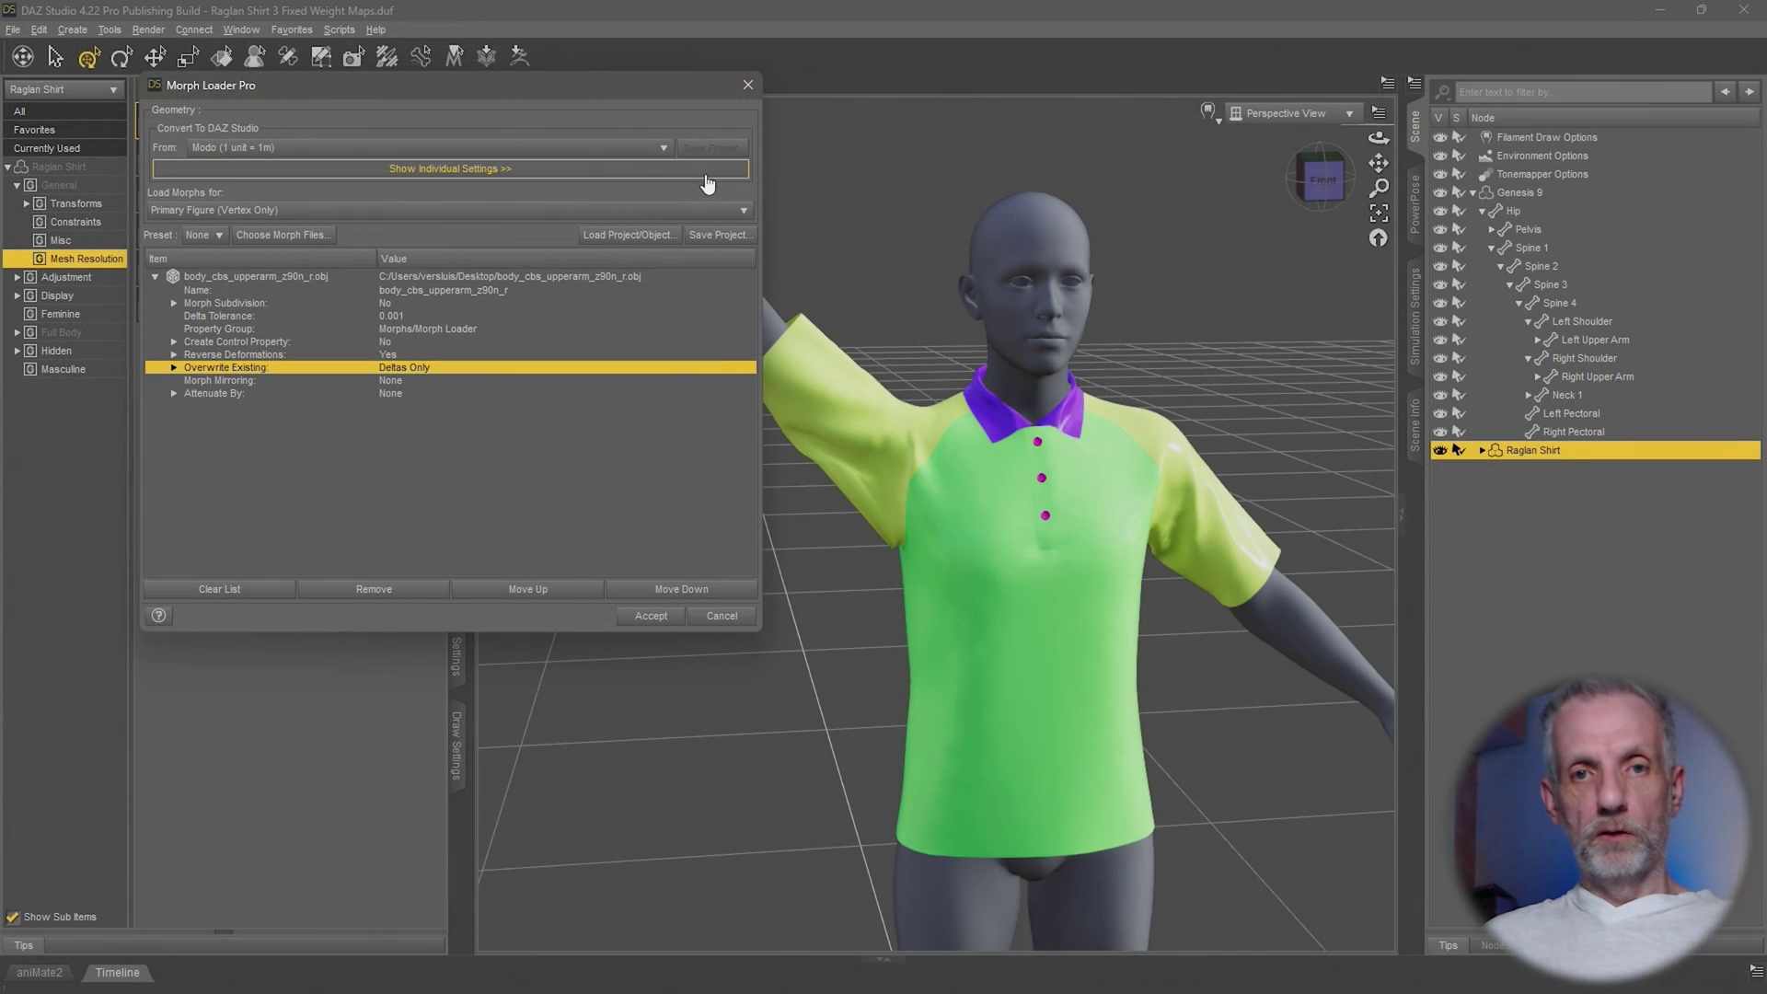
Load the corrective upper-arm morph onto the Raglan Shirt and close Morph Loader Pro.
drag(668, 92, 573, 48)
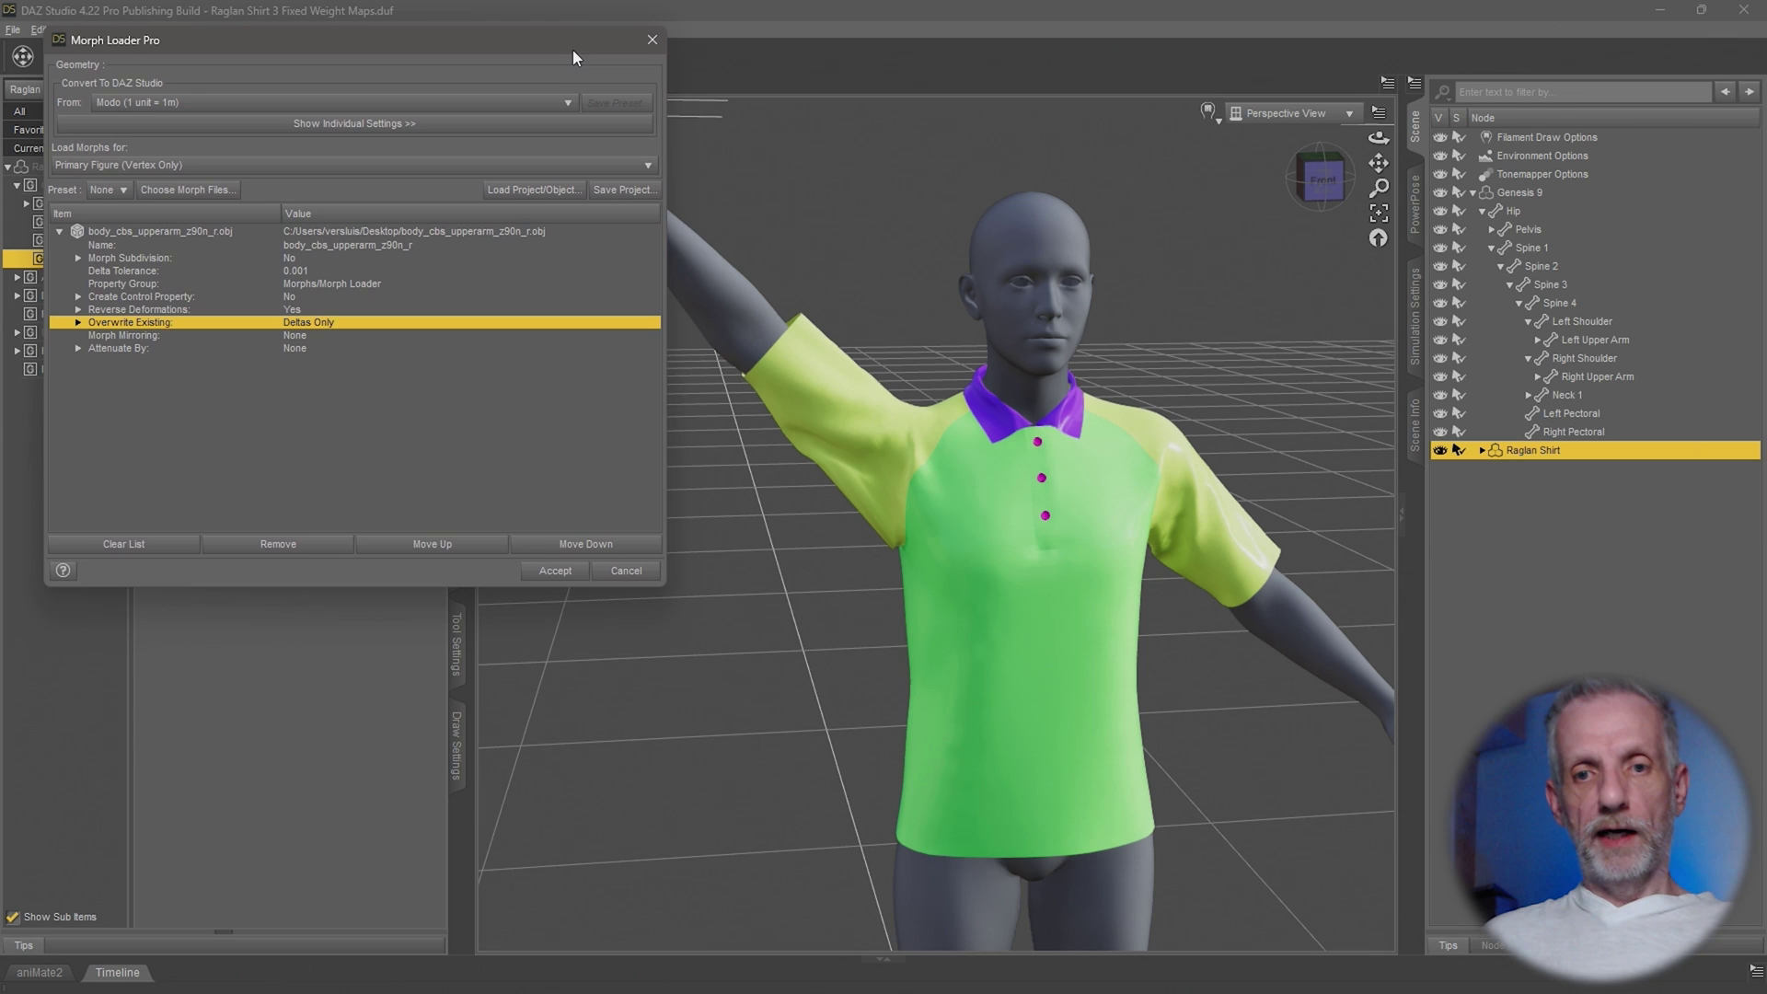
click(562, 573)
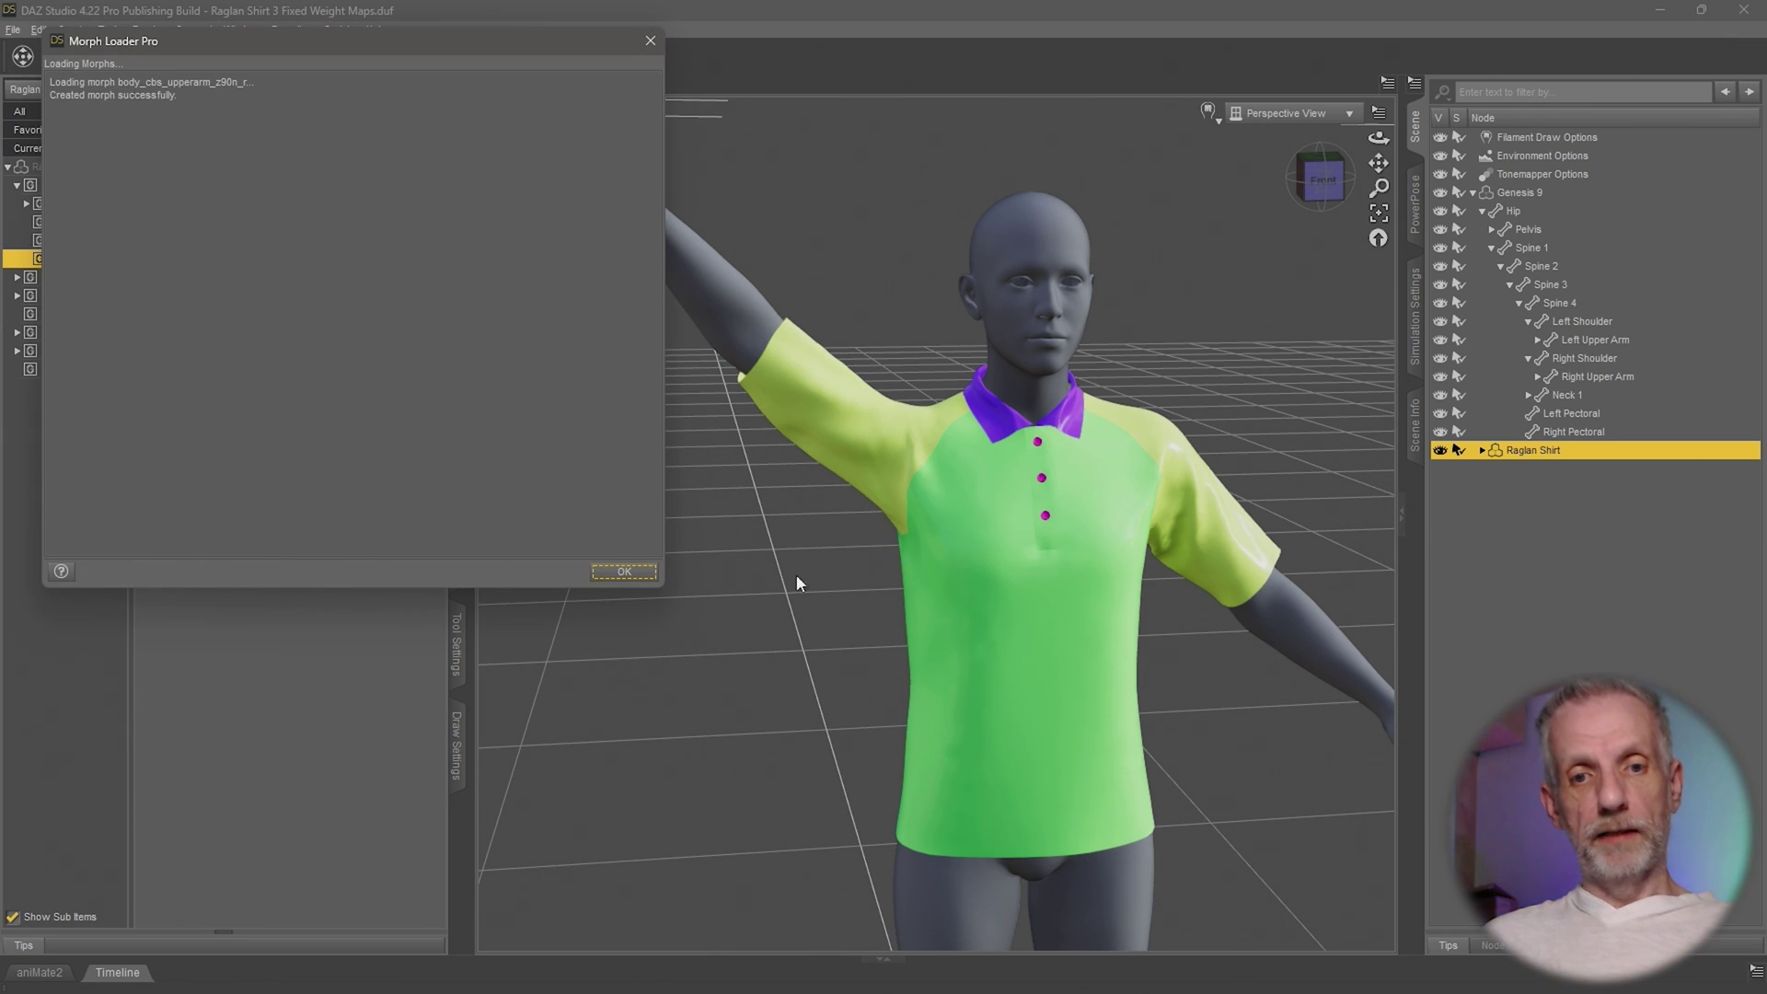
click(626, 574)
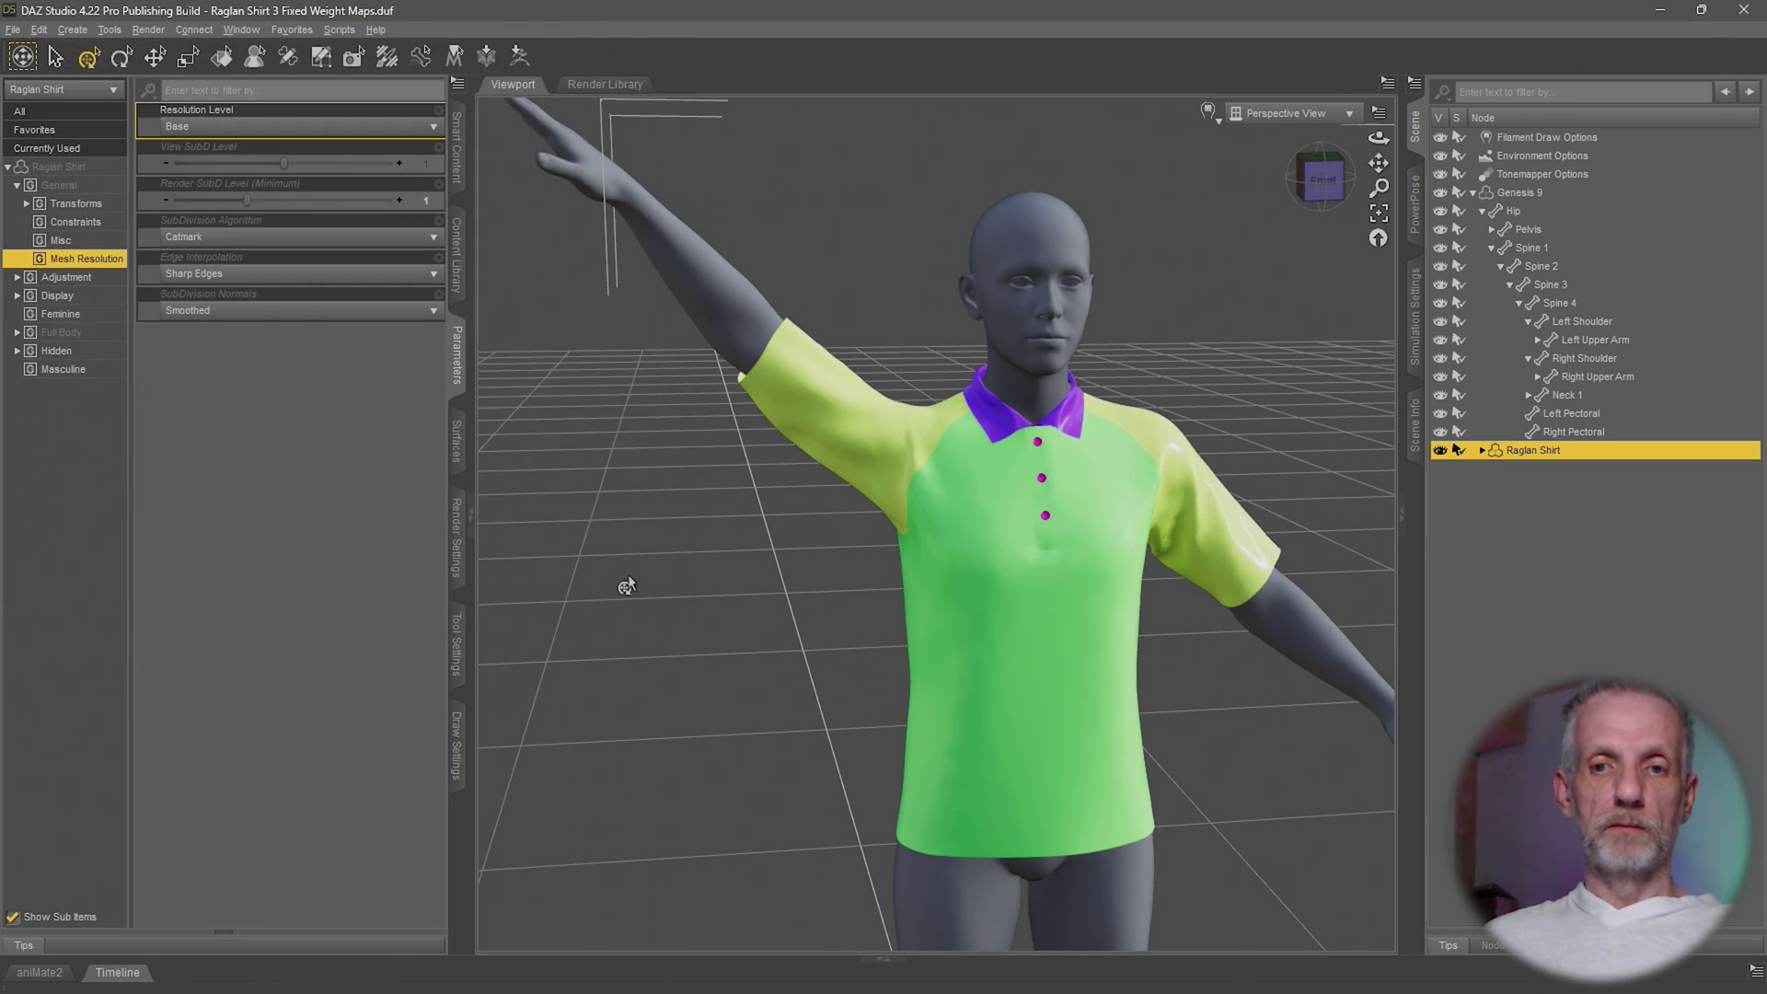
mouse_move(942, 662)
alt+mouse_down()
mouse_move(955, 632)
mouse_move(948, 649)
alt+mouse_up()
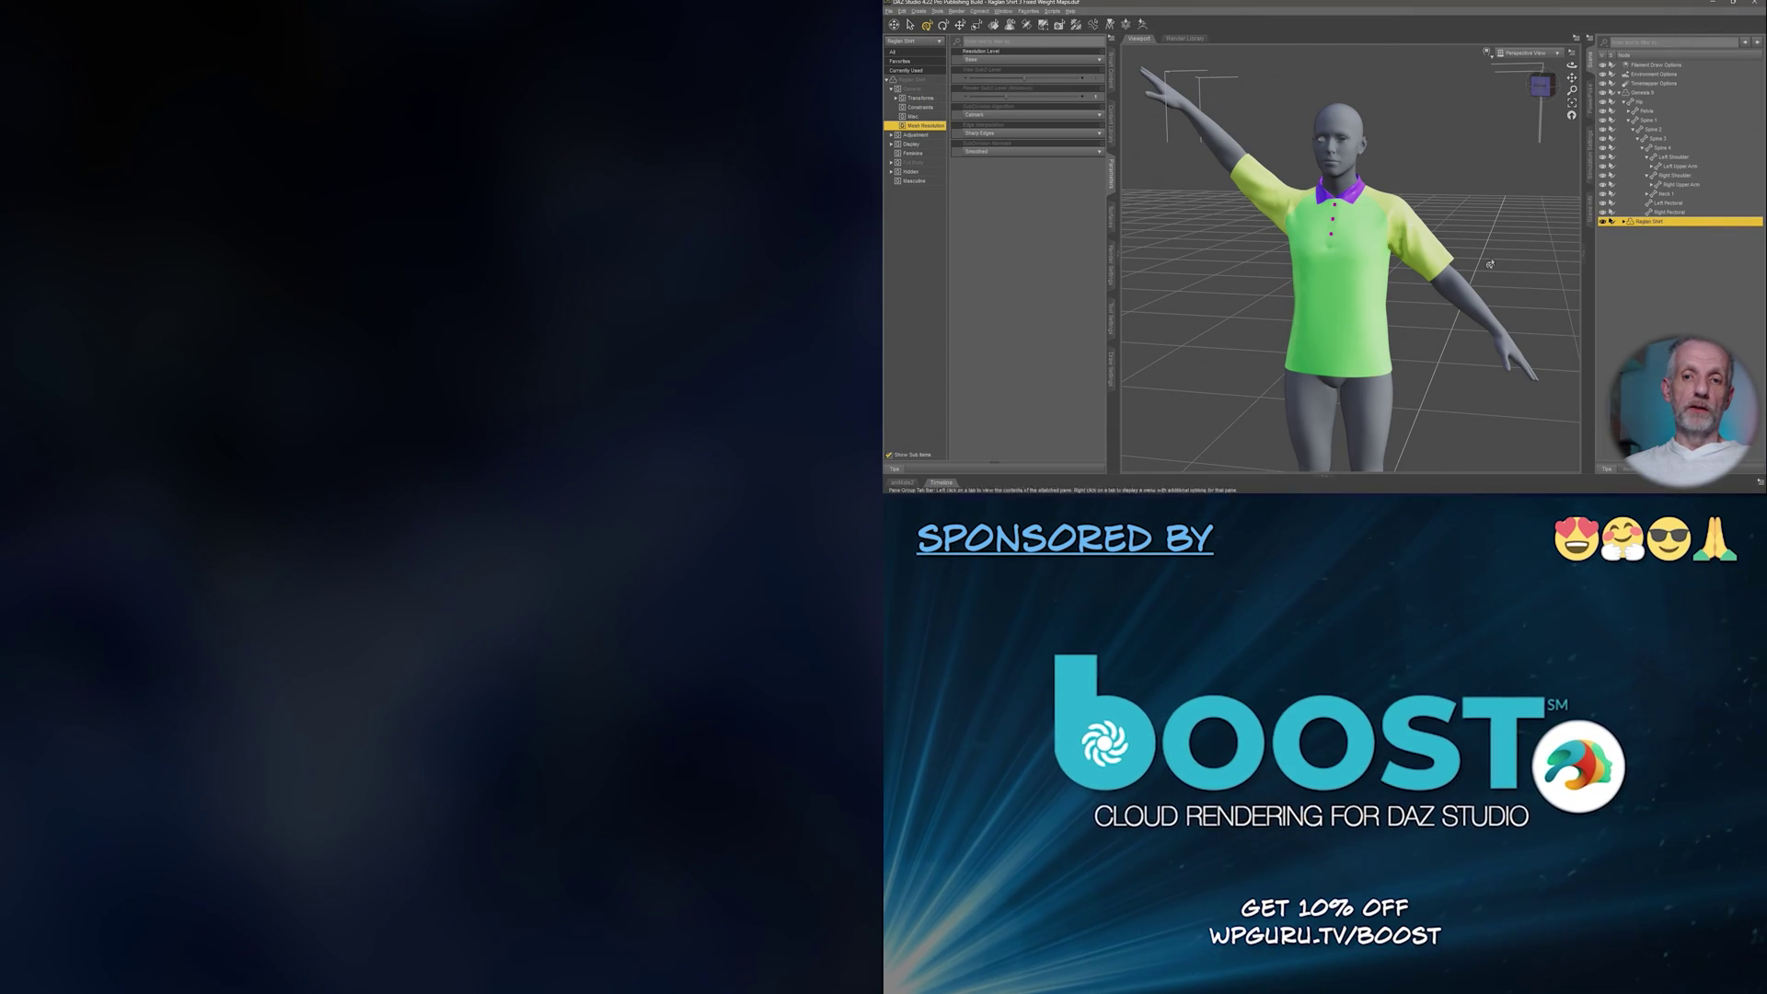
alt+drag(1490, 264, 1418, 293)
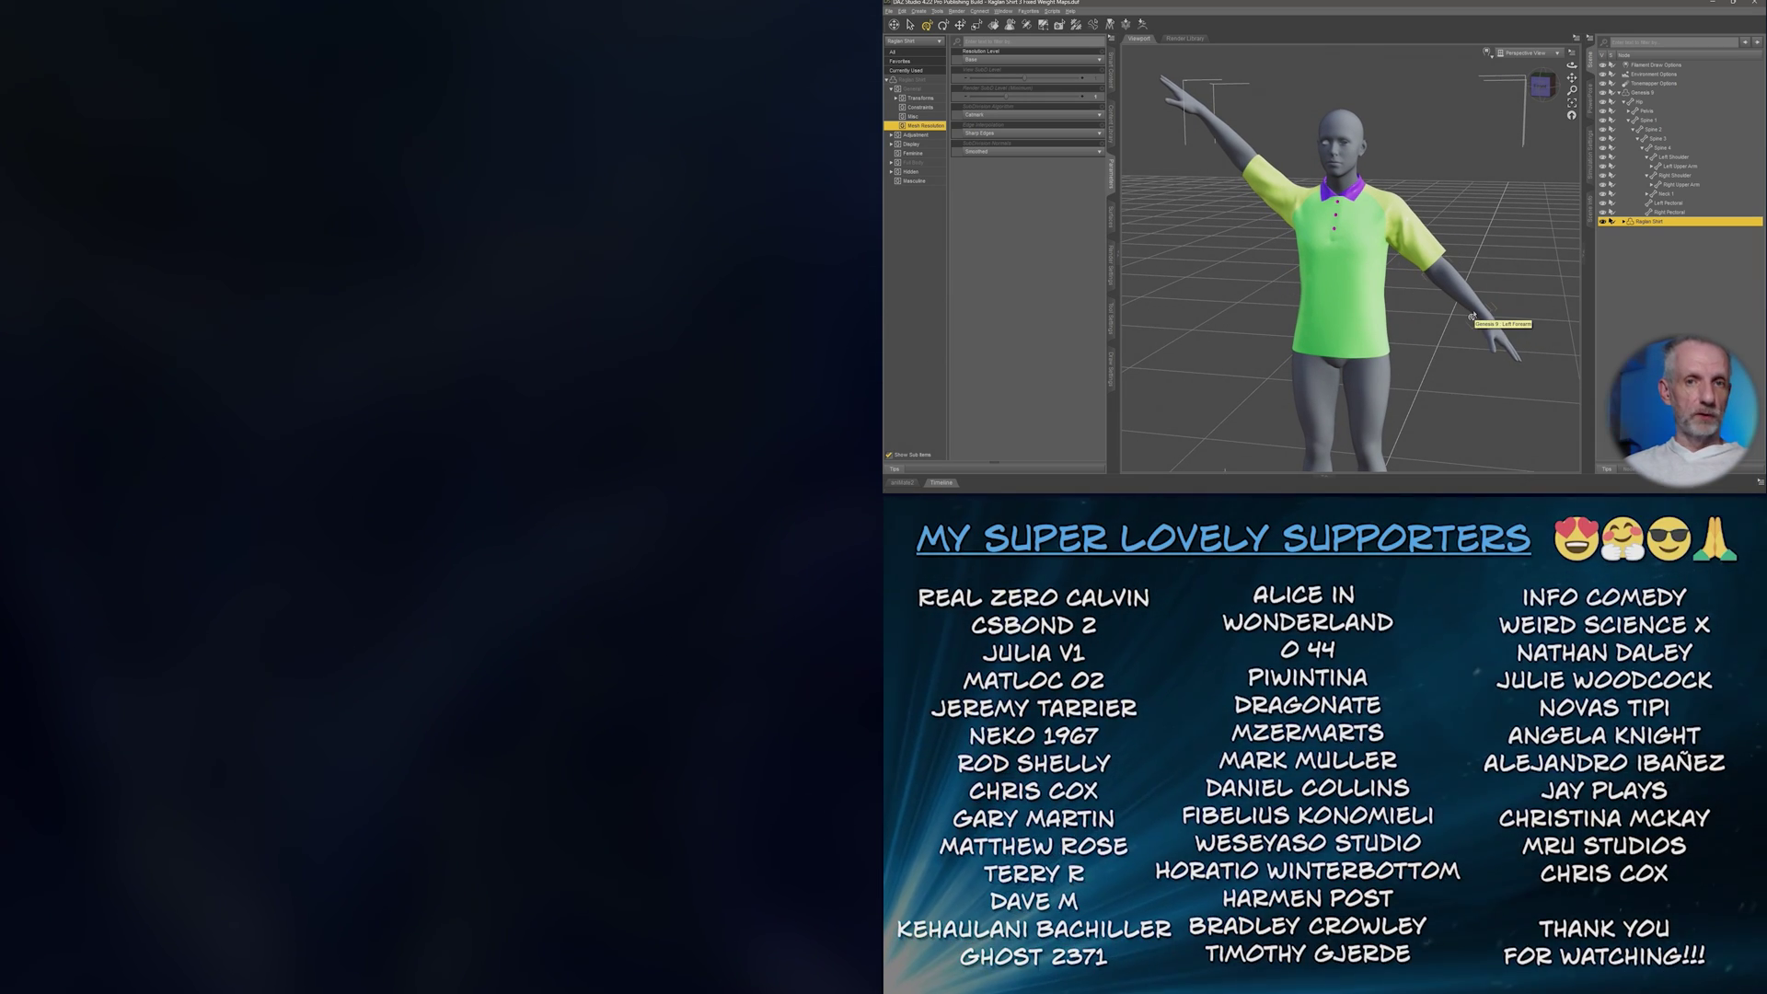